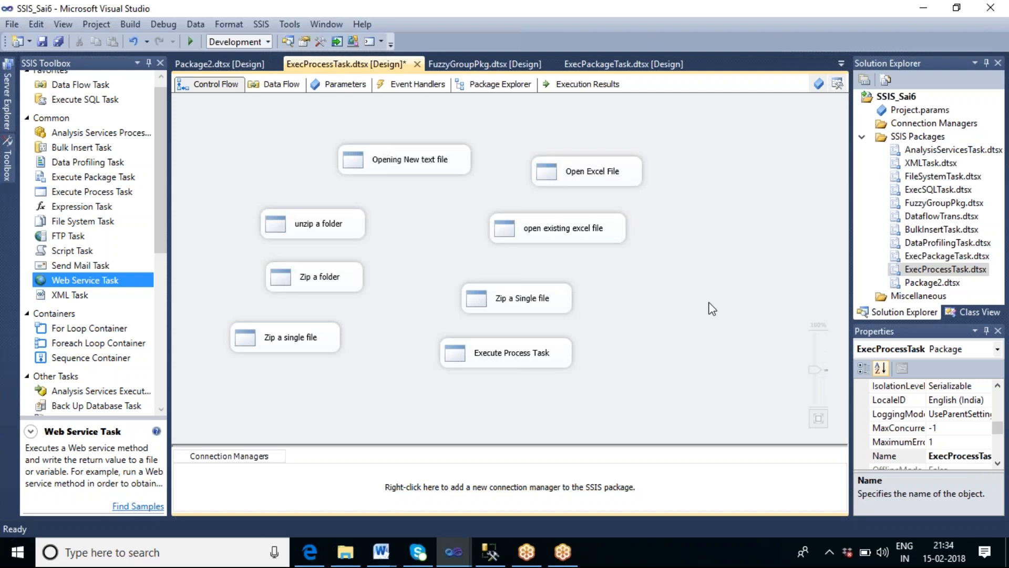
# Step: Open the Variables window for the ExecProcessTask package
pyautogui.click(565, 19)
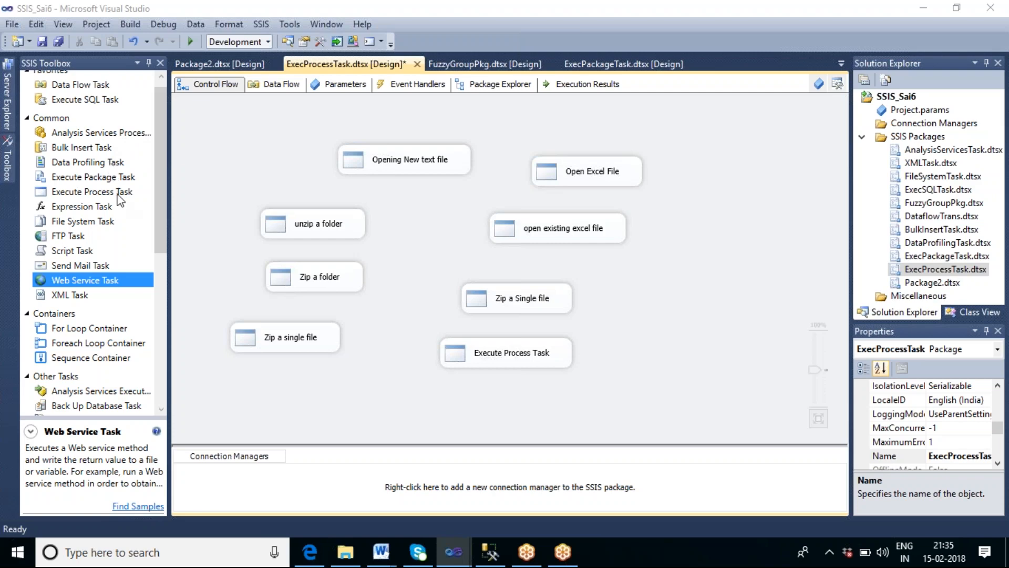
pyautogui.click(99, 210)
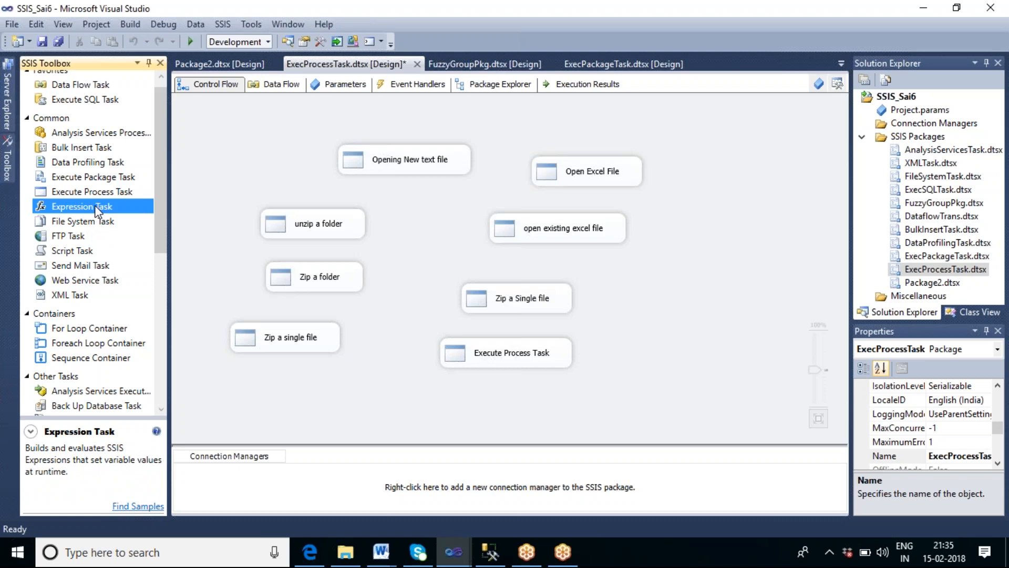
pyautogui.click(819, 85)
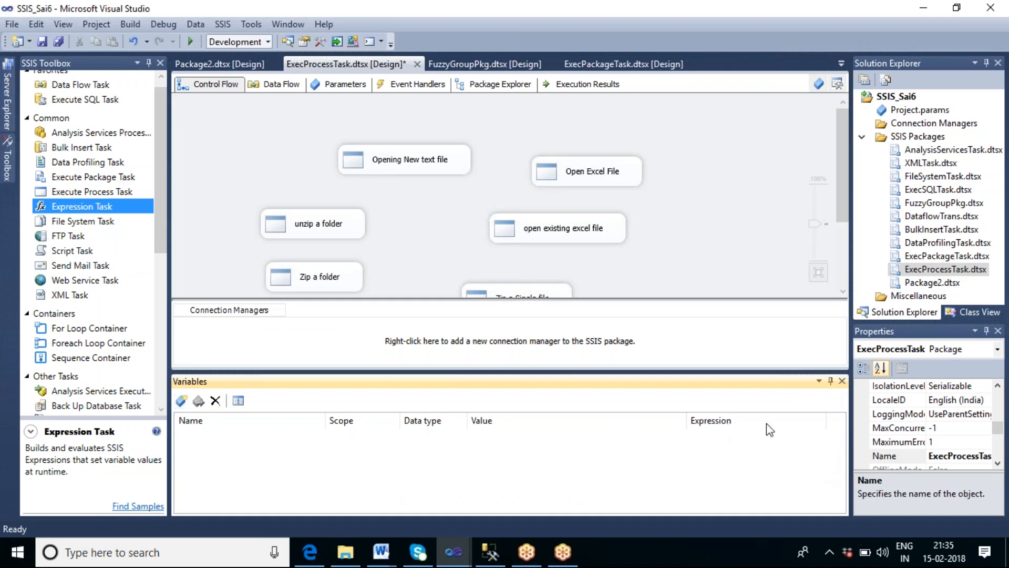
# Step: Add a new package variable and name it Var_getdate
pyautogui.click(181, 402)
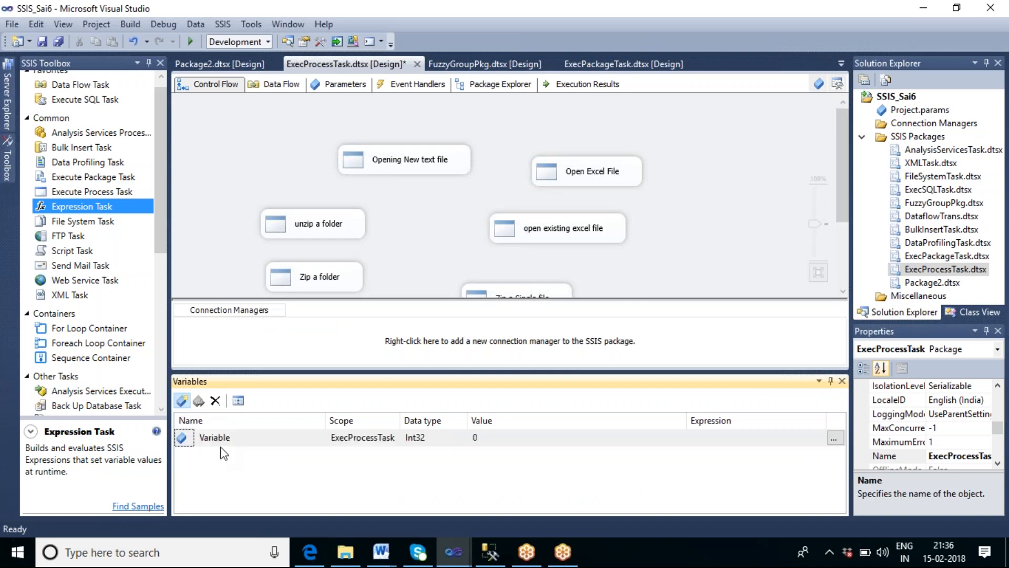
pyautogui.click(244, 437)
pyautogui.press('BackSpace')
pyautogui.press('BackSpace')
pyautogui.press('BackSpace')
pyautogui.press('BackSpace')
pyautogui.press('BackSpace')
pyautogui.write('_getdate')
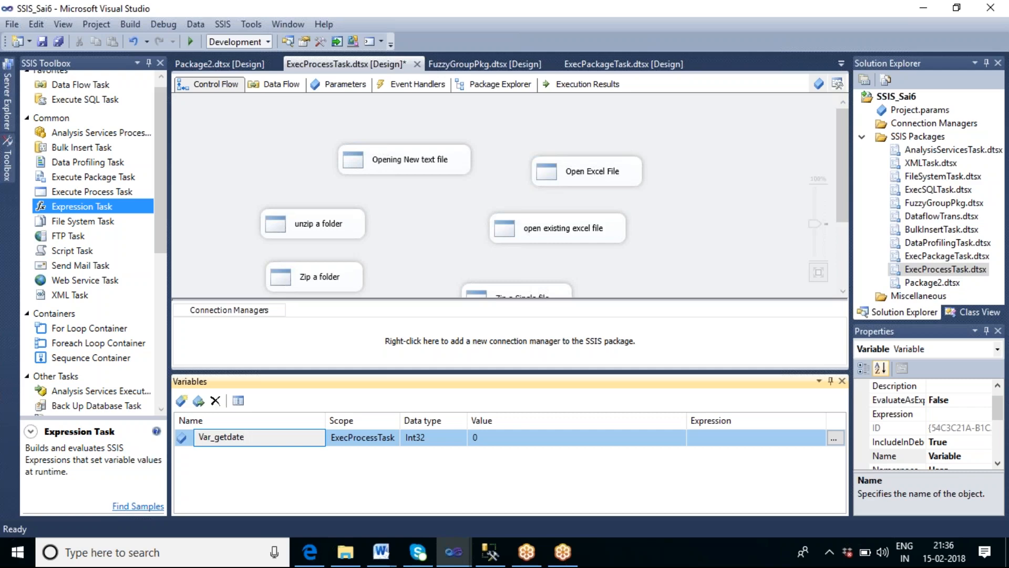
pyautogui.click(840, 441)
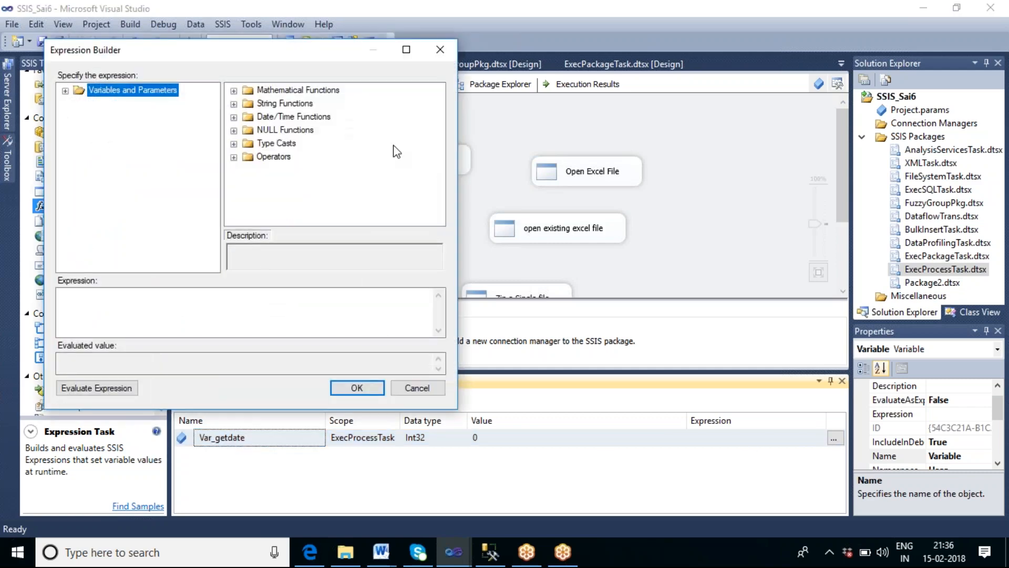
pyautogui.click(142, 304)
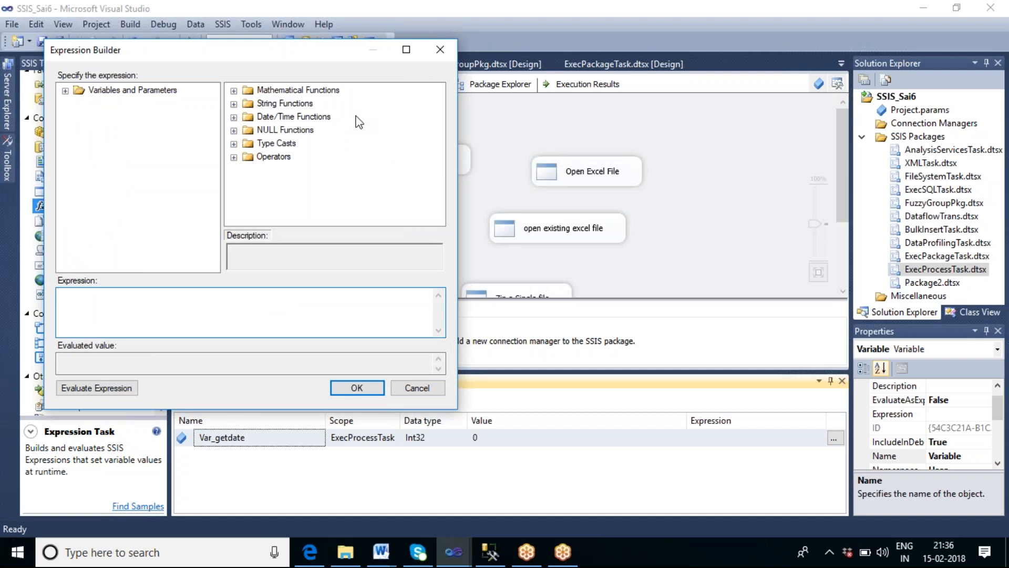
pyautogui.click(564, 17)
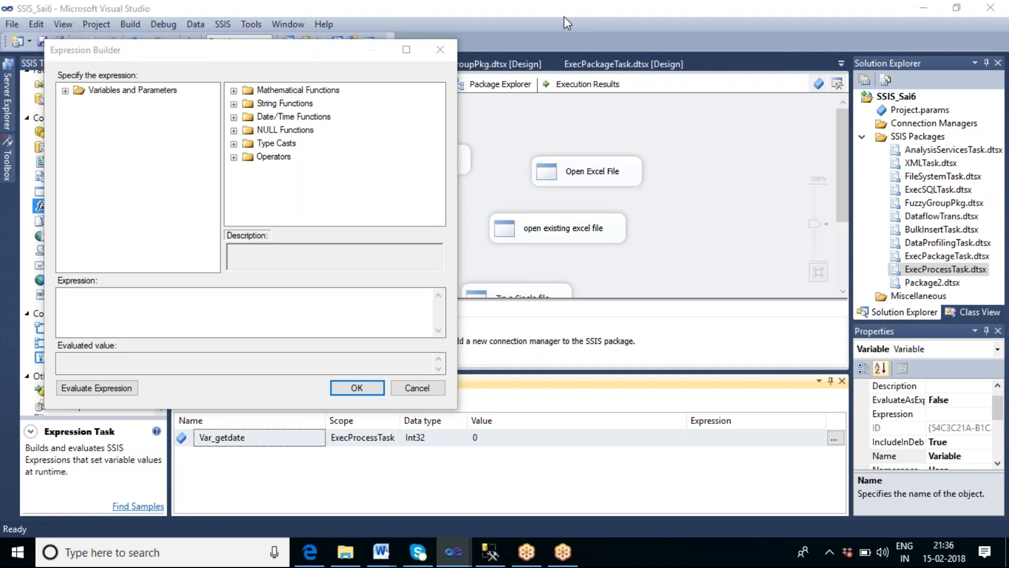
pyautogui.click(259, 316)
pyautogui.click(436, 391)
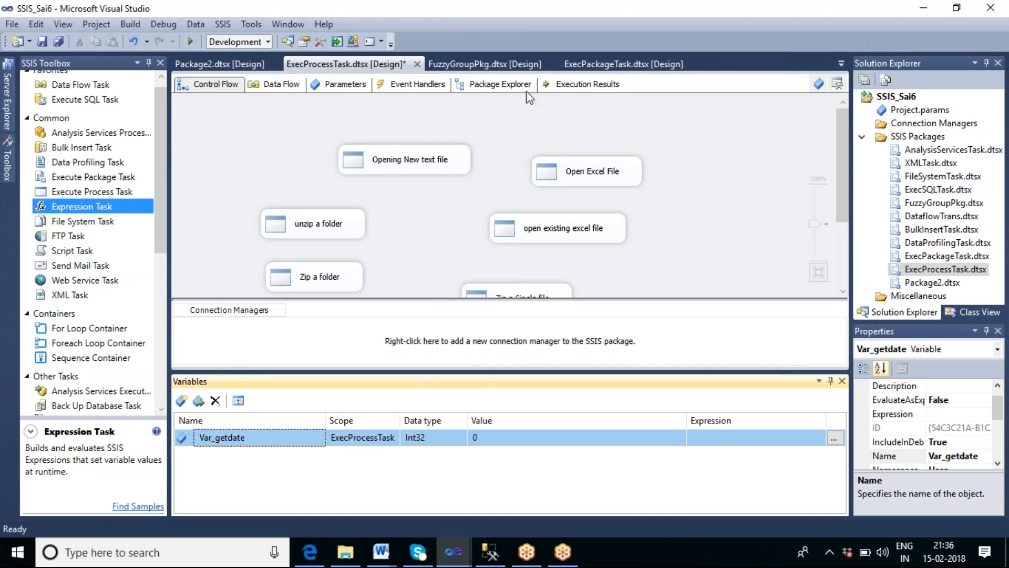
pyautogui.click(557, 14)
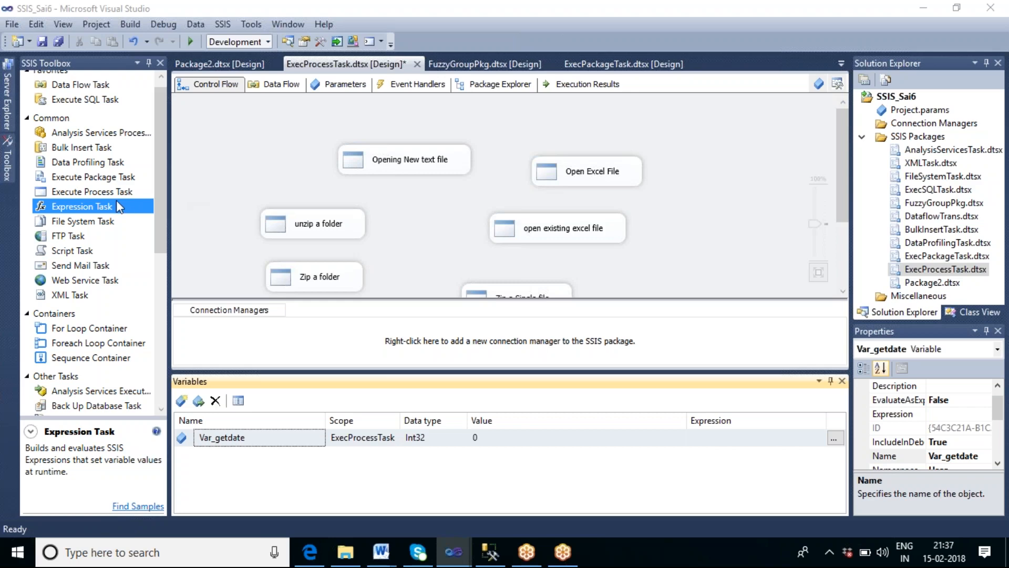
pyautogui.moveTo(89, 207); pyautogui.dragTo(234, 132)
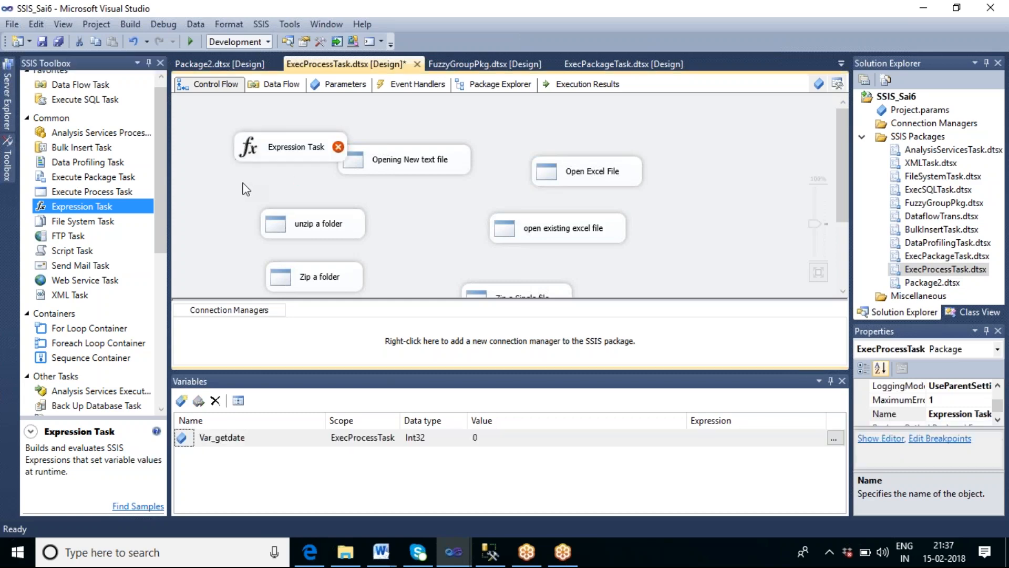
pyautogui.click(270, 157)
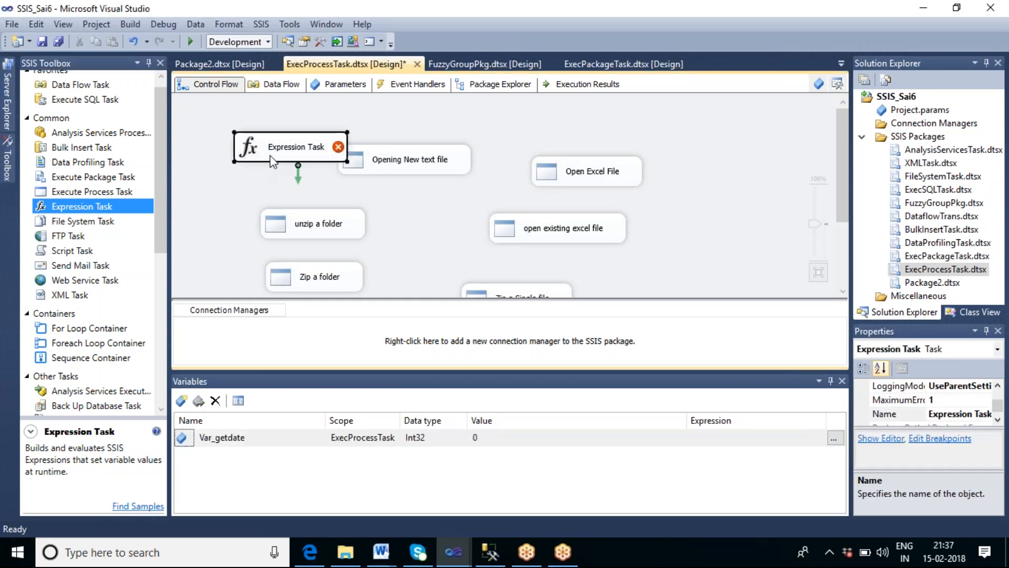
pyautogui.doubleClick(271, 157)
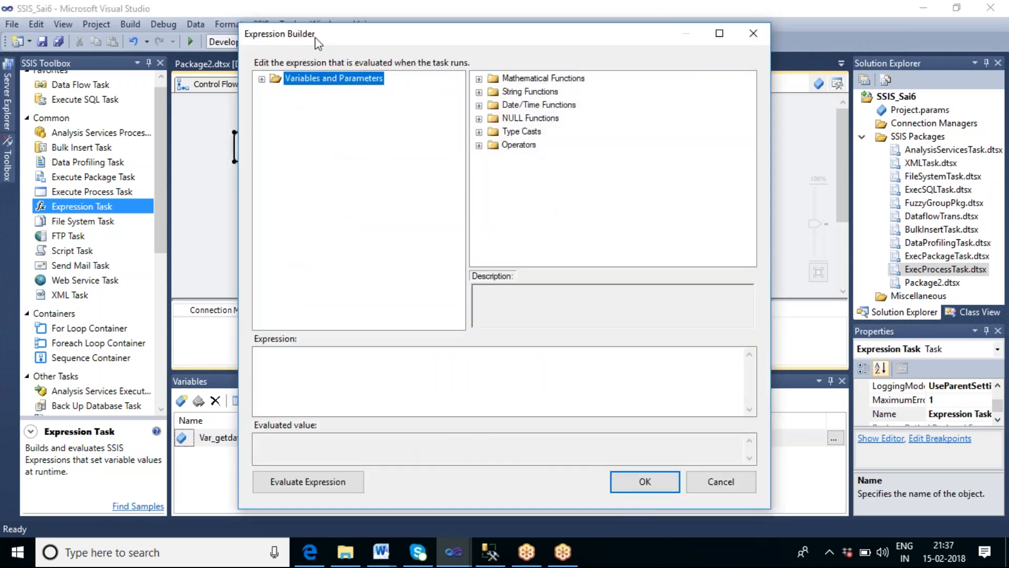
pyautogui.click(262, 79)
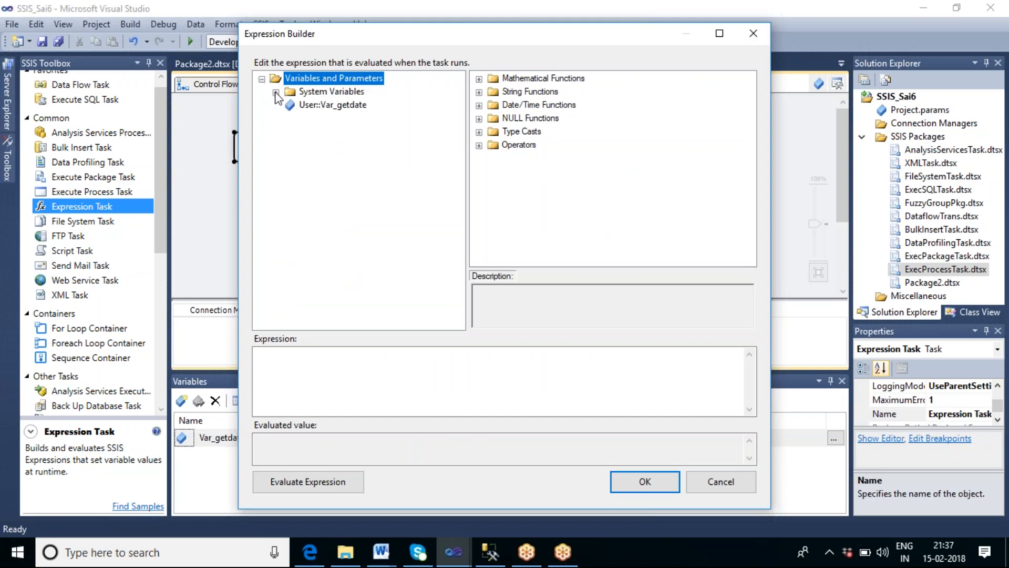
pyautogui.click(735, 487)
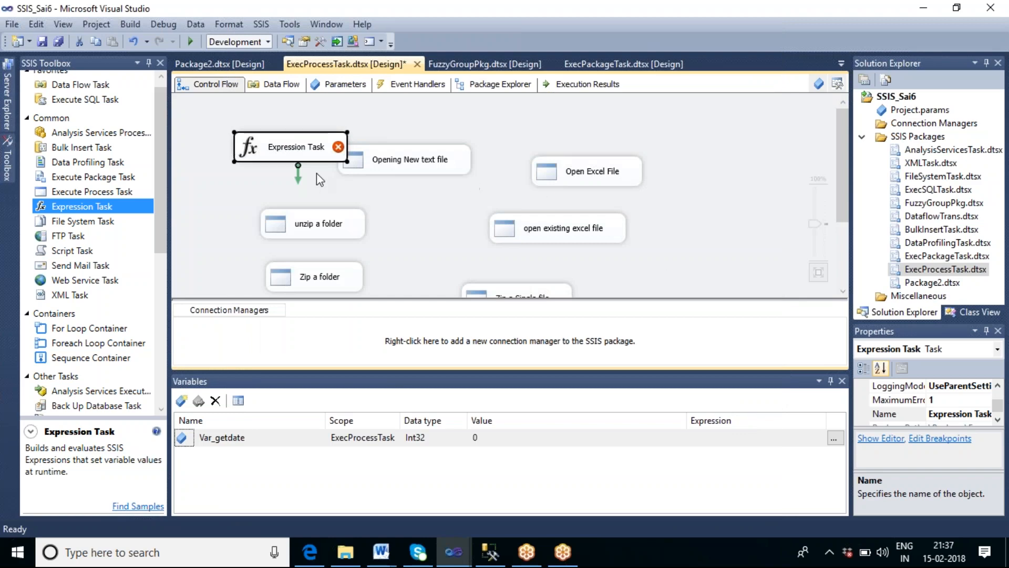
pyautogui.moveTo(302, 156)
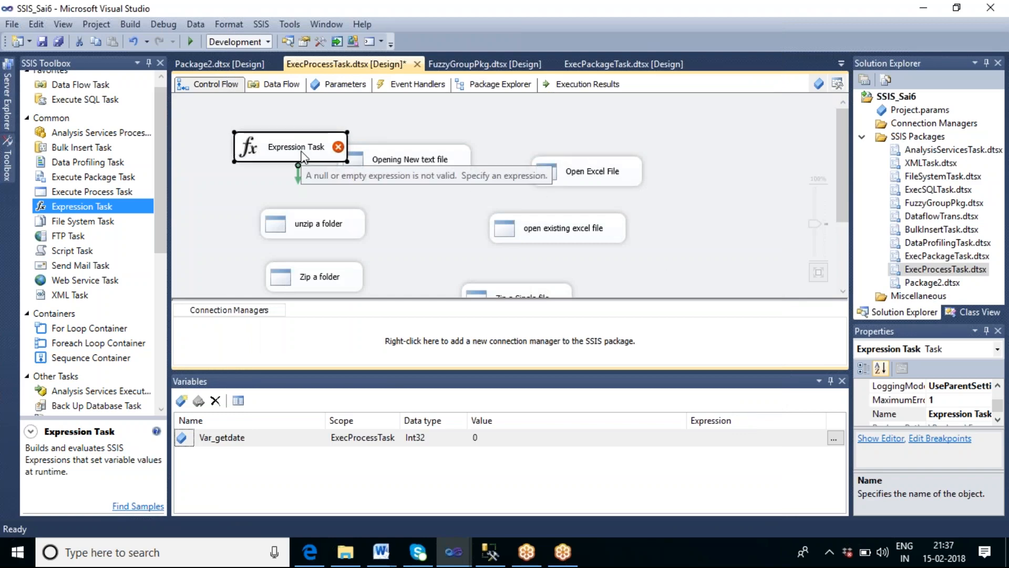
pyautogui.click(434, 208)
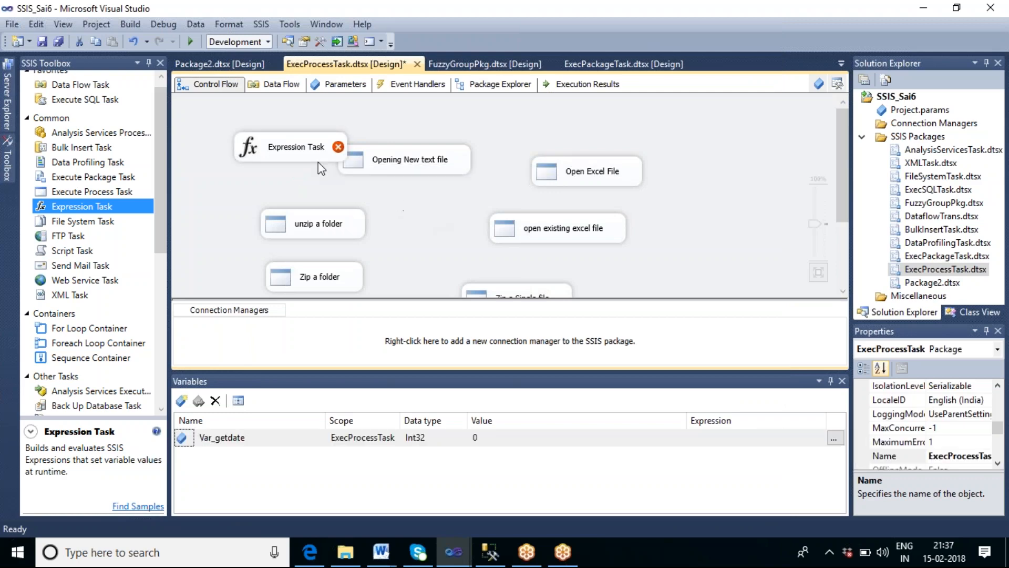
pyautogui.click(317, 159)
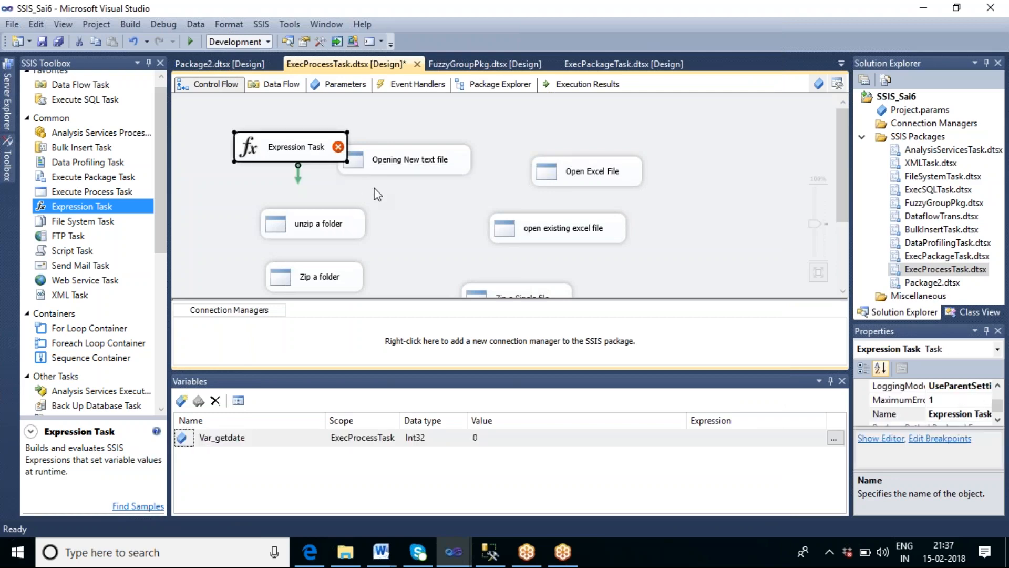
pyautogui.press('Delete')
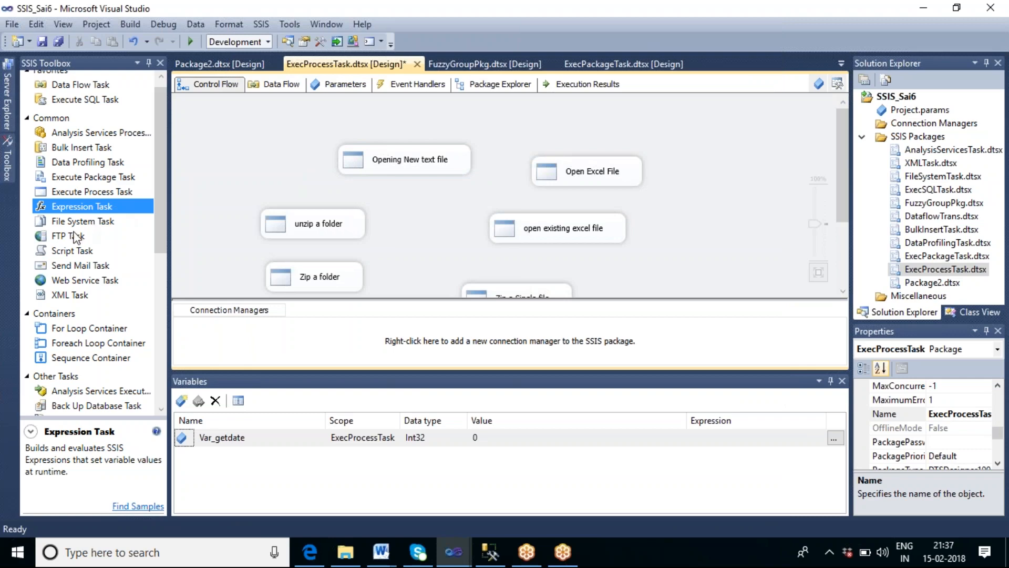
# Step: Create a new SSIS package in the project's SSIS Packages folder
pyautogui.click(89, 282)
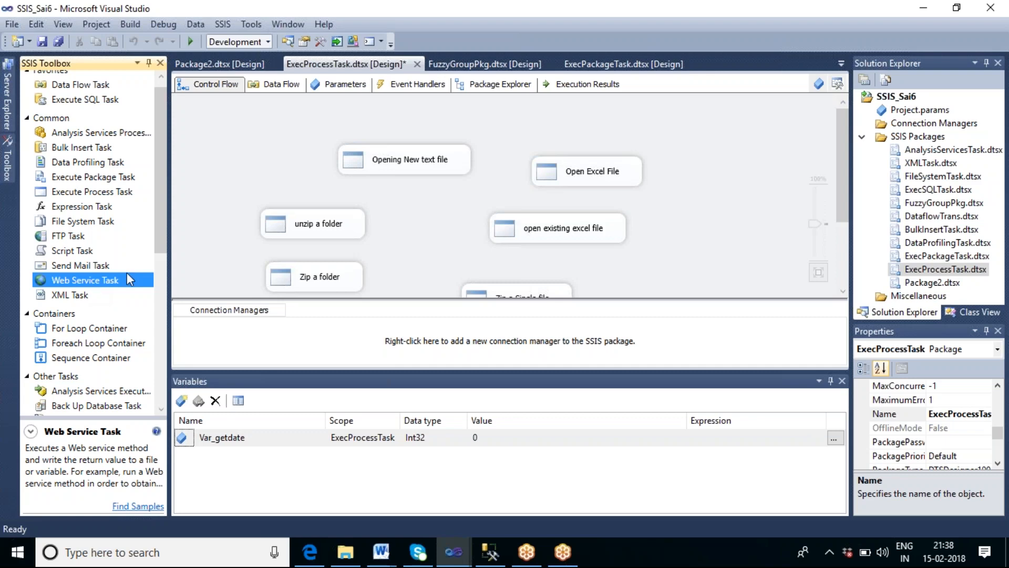
pyautogui.rightClick(923, 139)
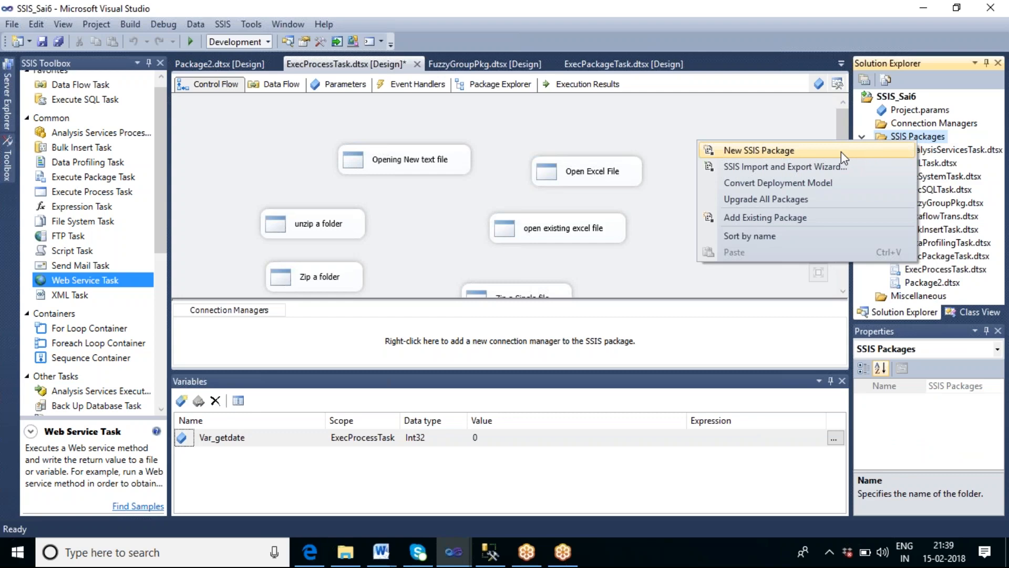
pyautogui.click(801, 158)
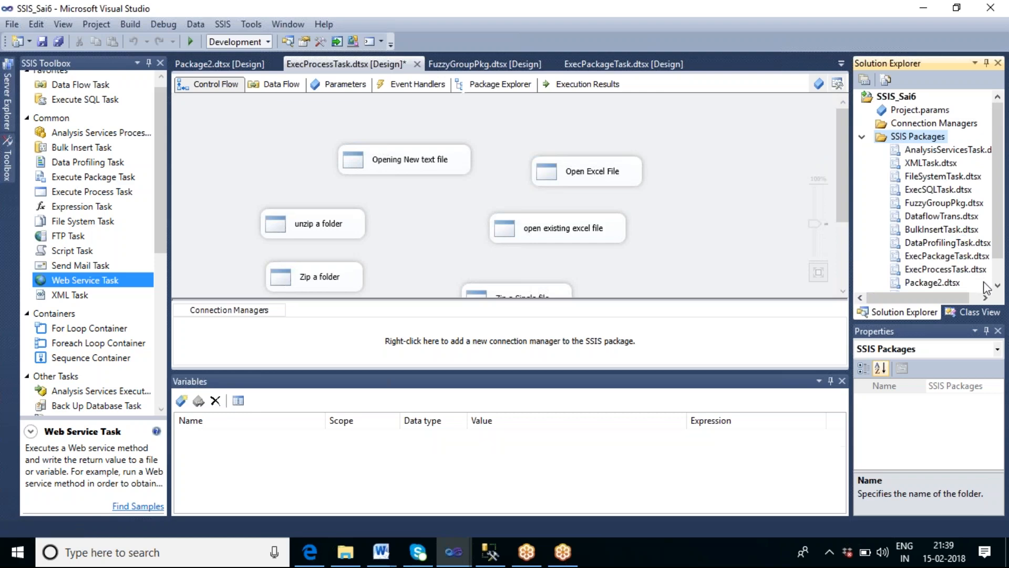
# Step: Rename the new package to WebServicePkg.dtsx
pyautogui.rightClick(927, 283)
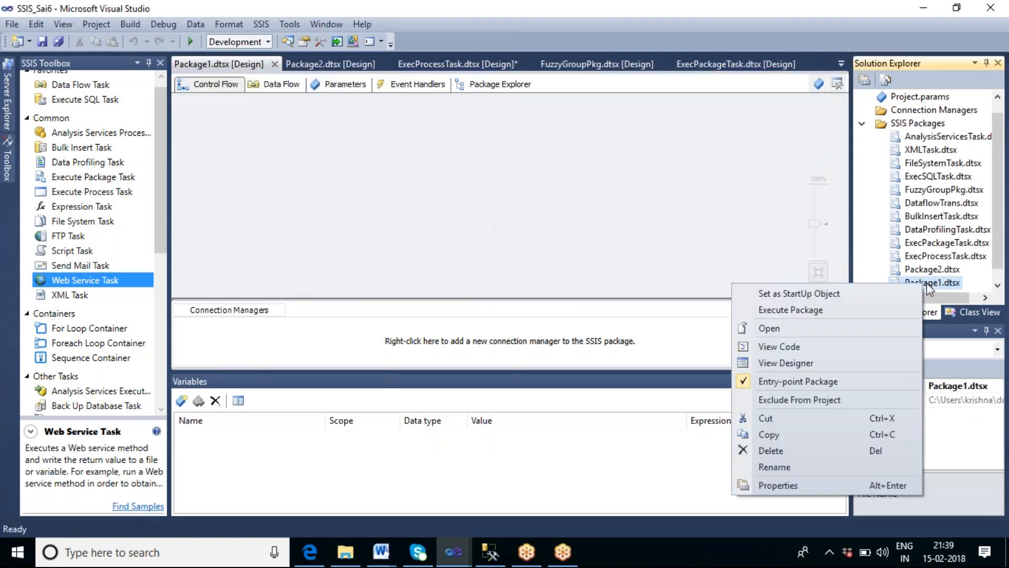
pyautogui.click(797, 467)
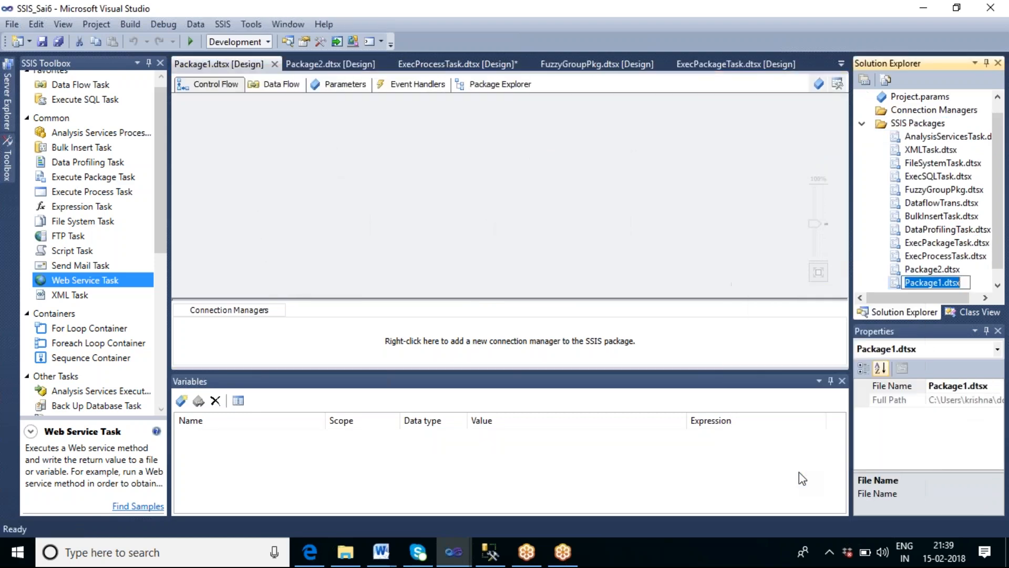
pyautogui.click(942, 284)
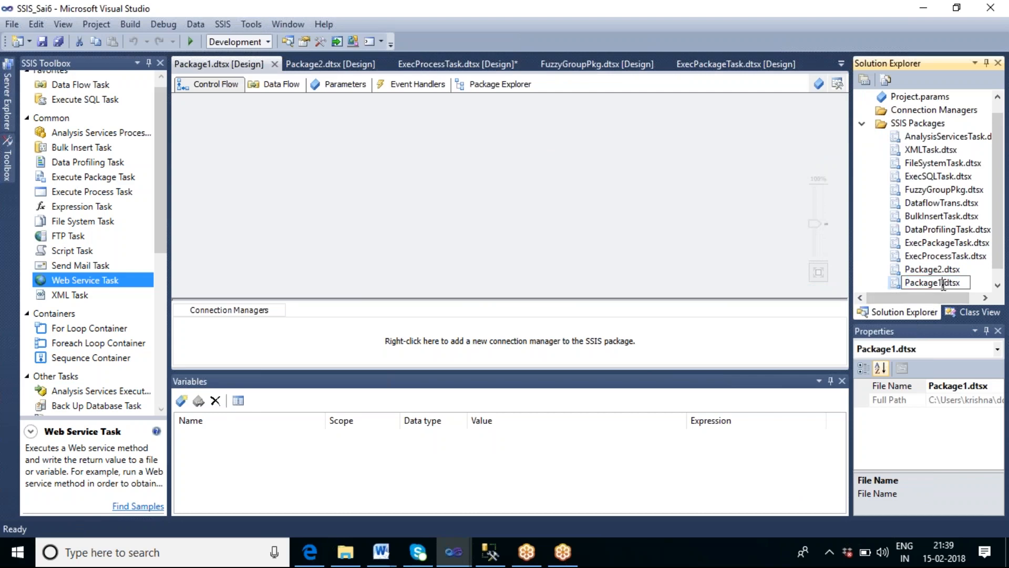
pyautogui.press('BackSpace')
pyautogui.press('BackSpace')
pyautogui.press('BackSpace')
pyautogui.press('BackSpace')
pyautogui.press('BackSpace')
pyautogui.press('BackSpace')
pyautogui.press('BackSpace')
pyautogui.press('BackSpace')
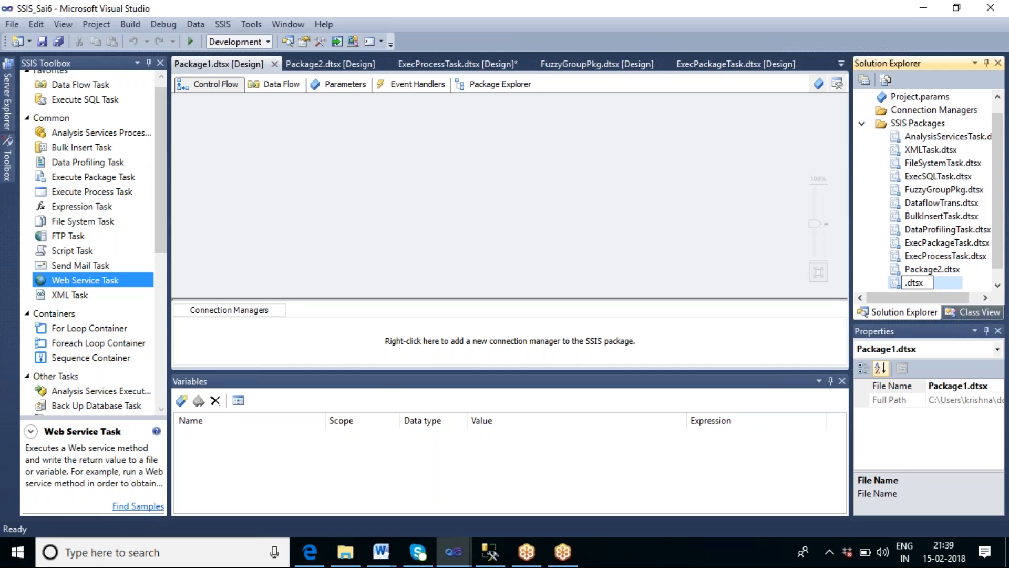
pyautogui.write('w')
pyautogui.press('BackSpace')
pyautogui.write('WebSEr')
pyautogui.press('BackSpace')
pyautogui.press('BackSpace')
pyautogui.write('ervicePG')
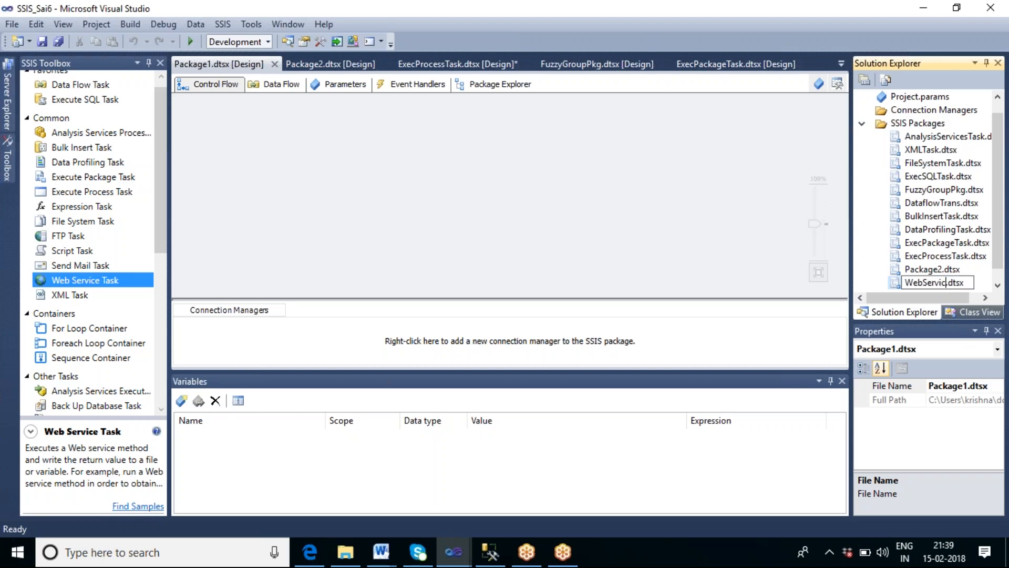
pyautogui.press('BackSpace')
pyautogui.write('kg')
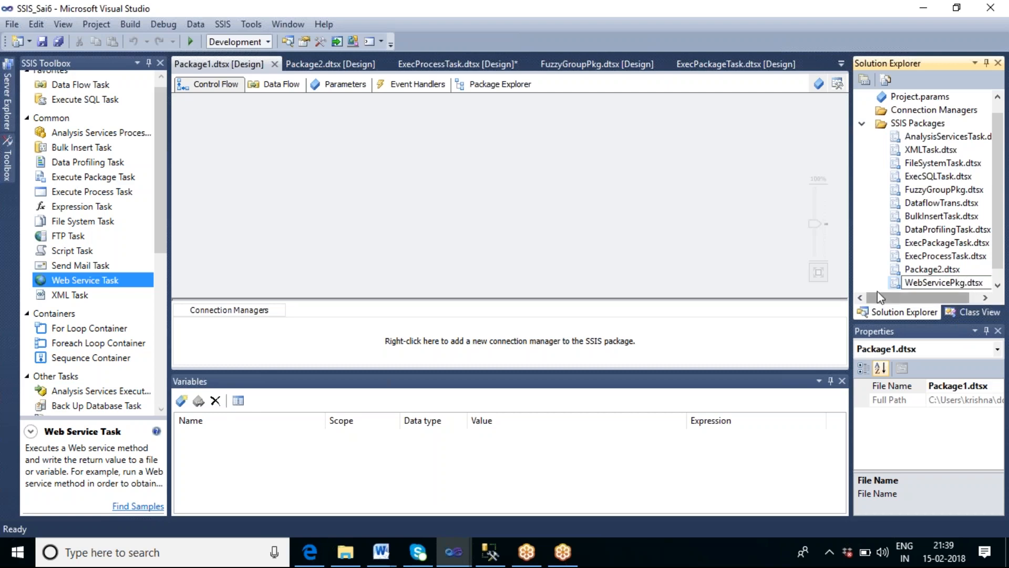
# Step: Add a Web Service Task to the WebServicePkg control flow
pyautogui.click(730, 264)
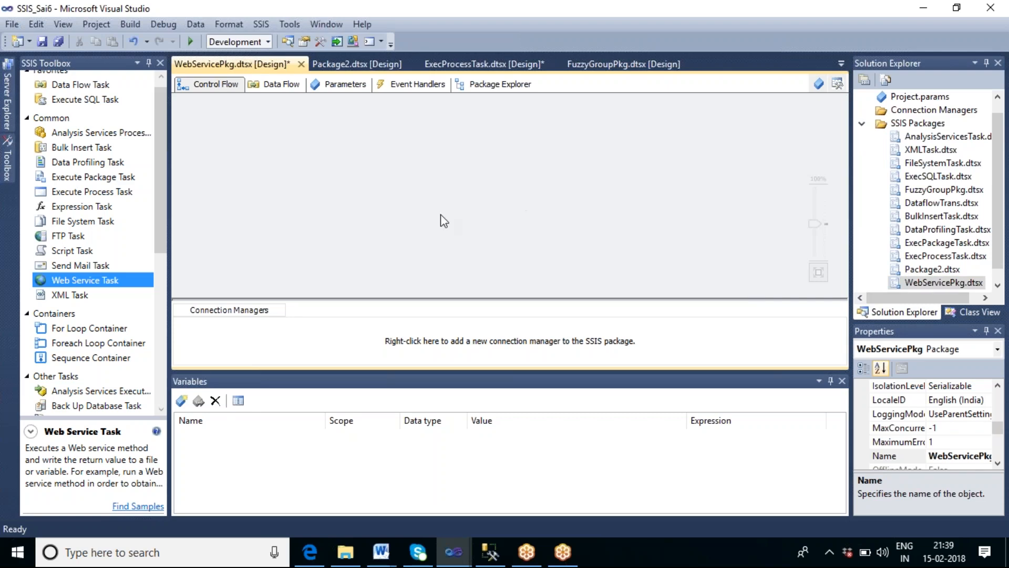
pyautogui.click(113, 282)
pyautogui.moveTo(116, 287); pyautogui.dragTo(314, 165)
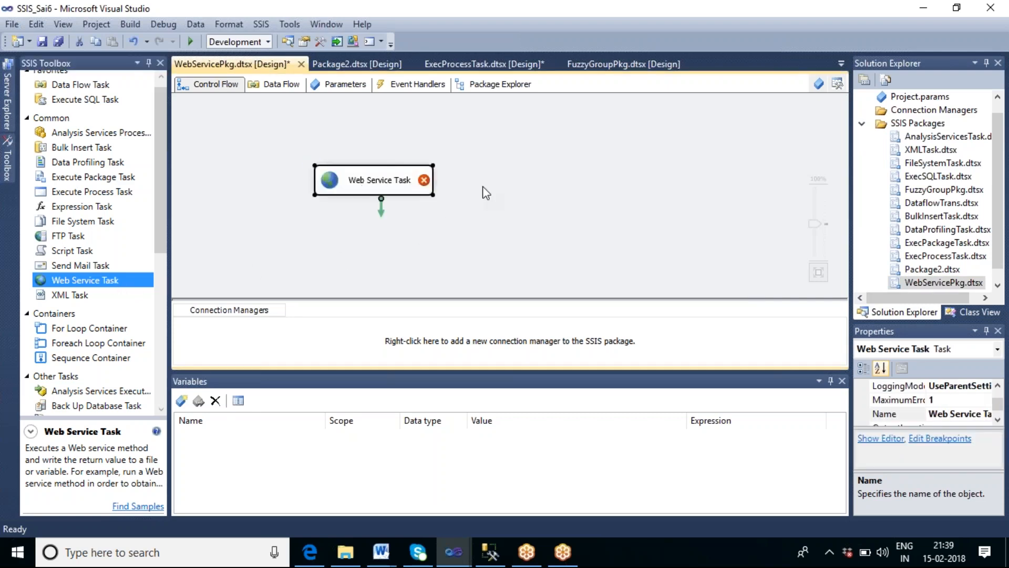
pyautogui.click(520, 192)
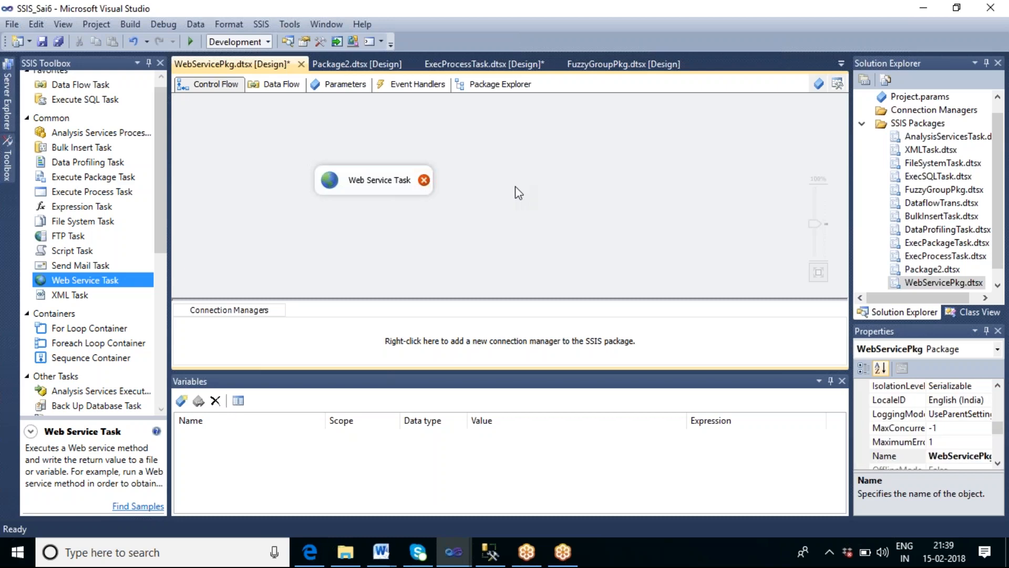
pyautogui.click(317, 558)
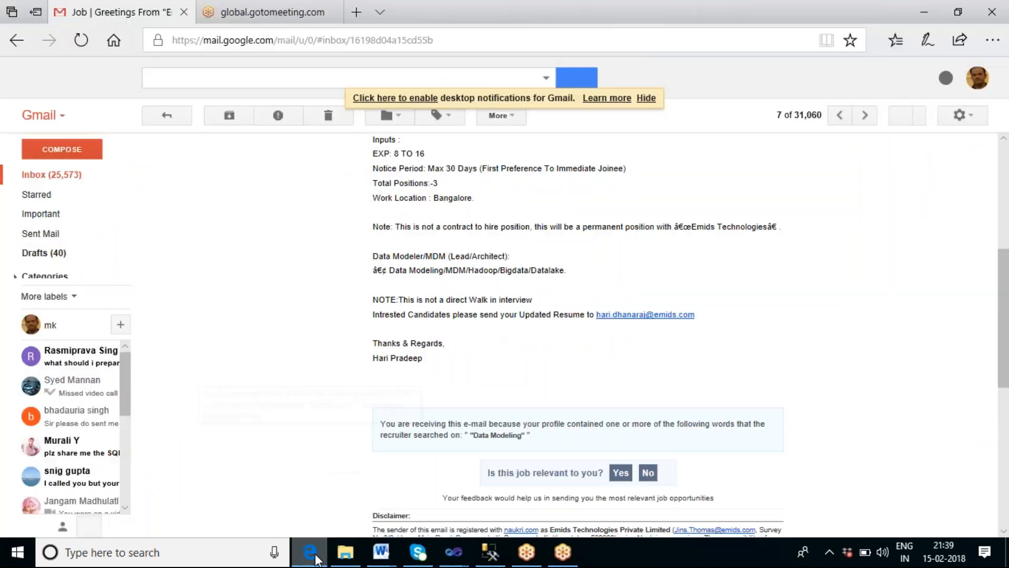
pyautogui.click(357, 7)
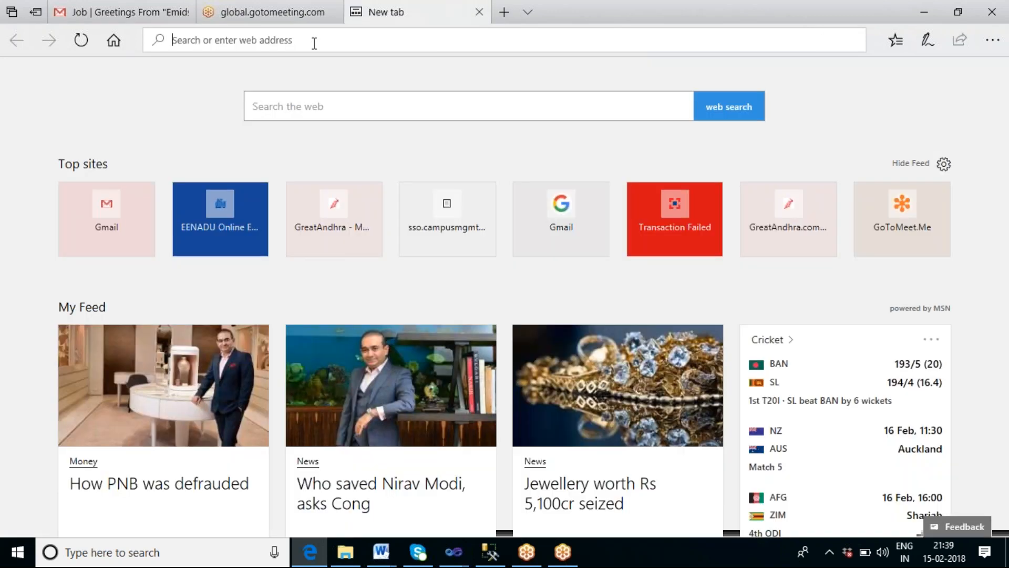
pyautogui.write('htt')
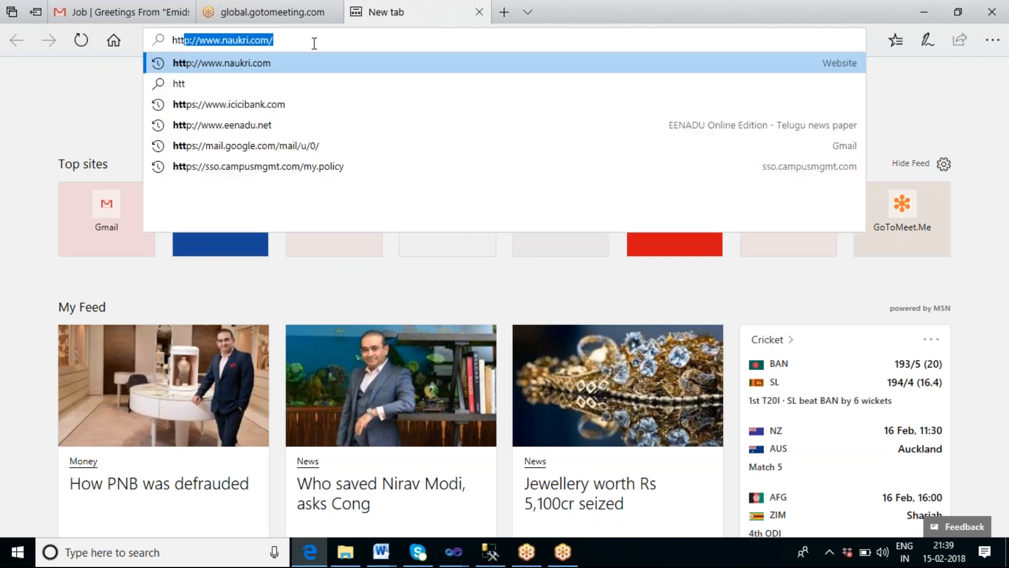
pyautogui.write('p')
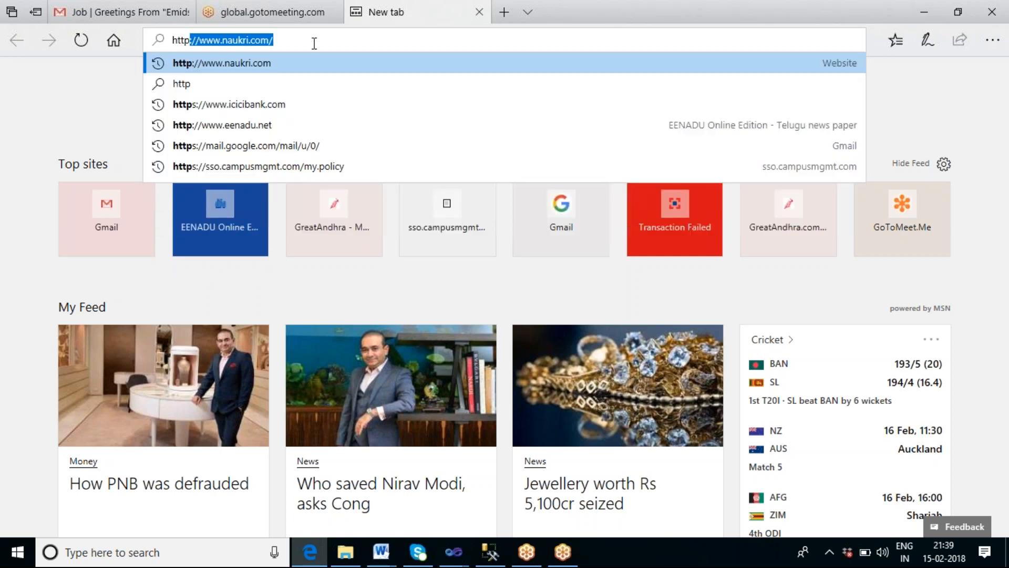
pyautogui.write(':')
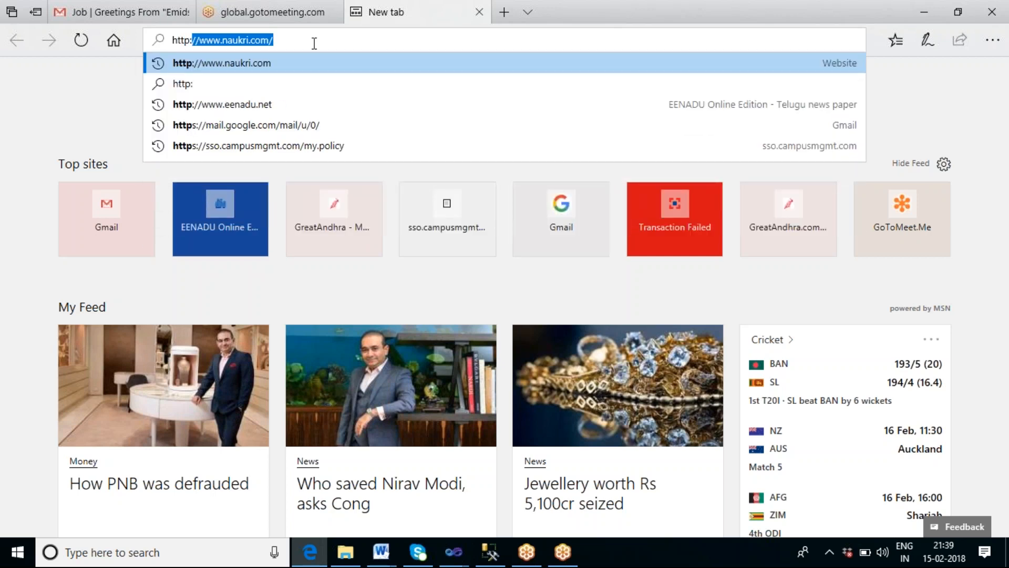
pyautogui.write('ww')
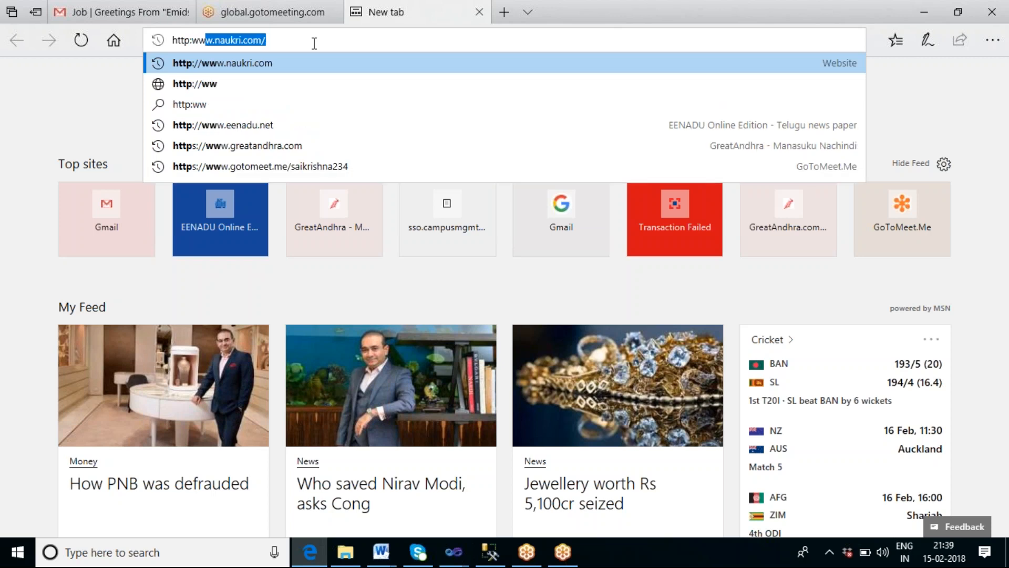
pyautogui.press('BackSpace')
pyautogui.press('BackSpace')
pyautogui.press('BackSpace')
pyautogui.write('//')
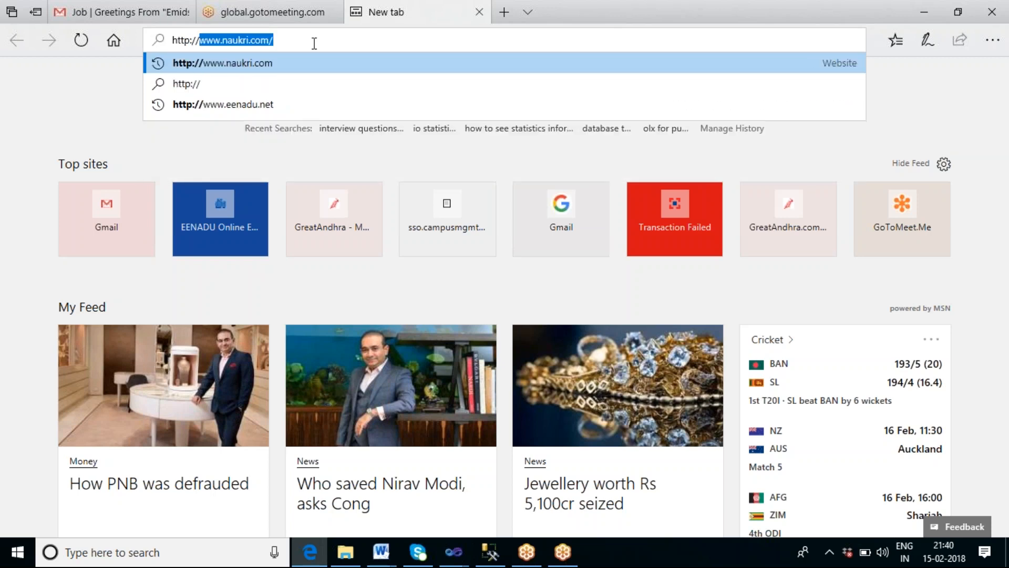
pyautogui.write('global')
pyautogui.press('BackSpace')
pyautogui.press('BackSpace')
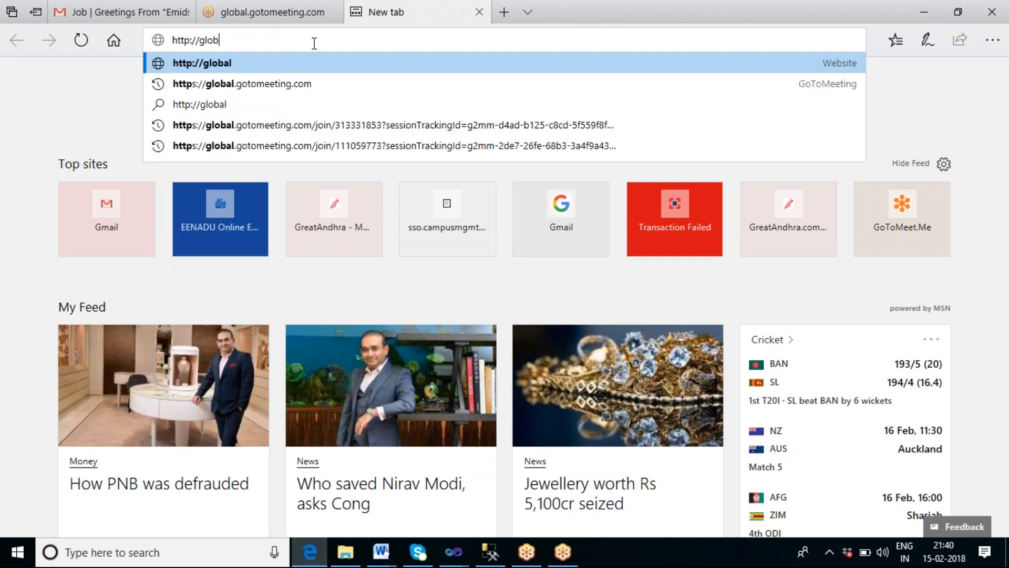
pyautogui.press('BackSpace')
pyautogui.press('BackSpace')
pyautogui.press('BackSpace')
pyautogui.press('BackSpace')
pyautogui.write('ww')
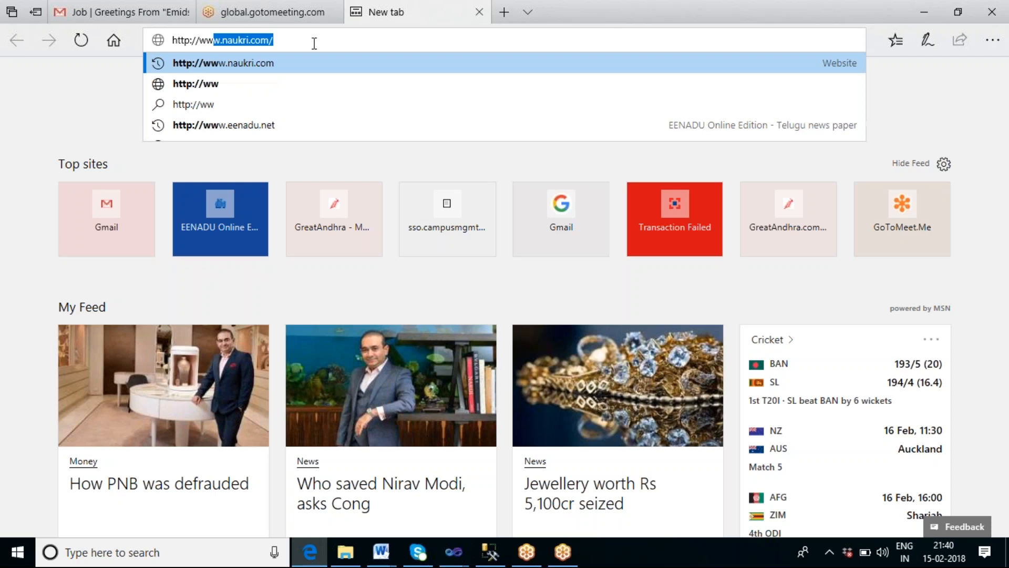
pyautogui.write('w.')
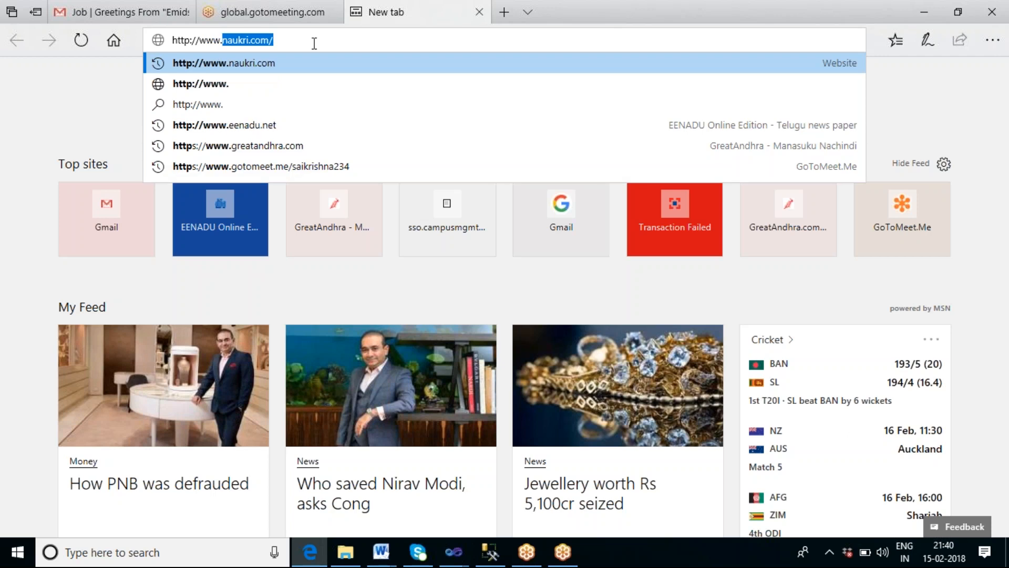
pyautogui.write('gl')
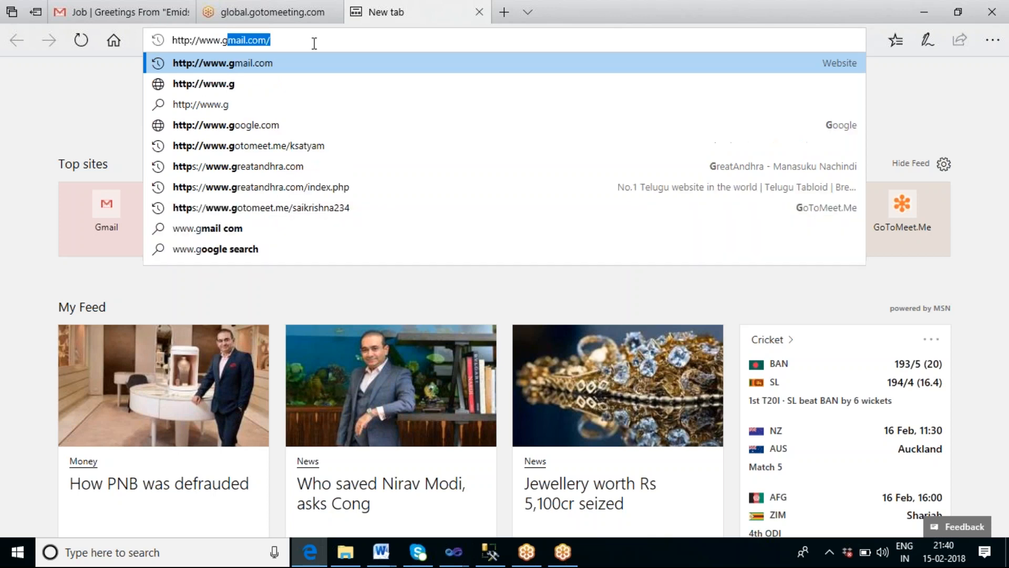
pyautogui.write('oba')
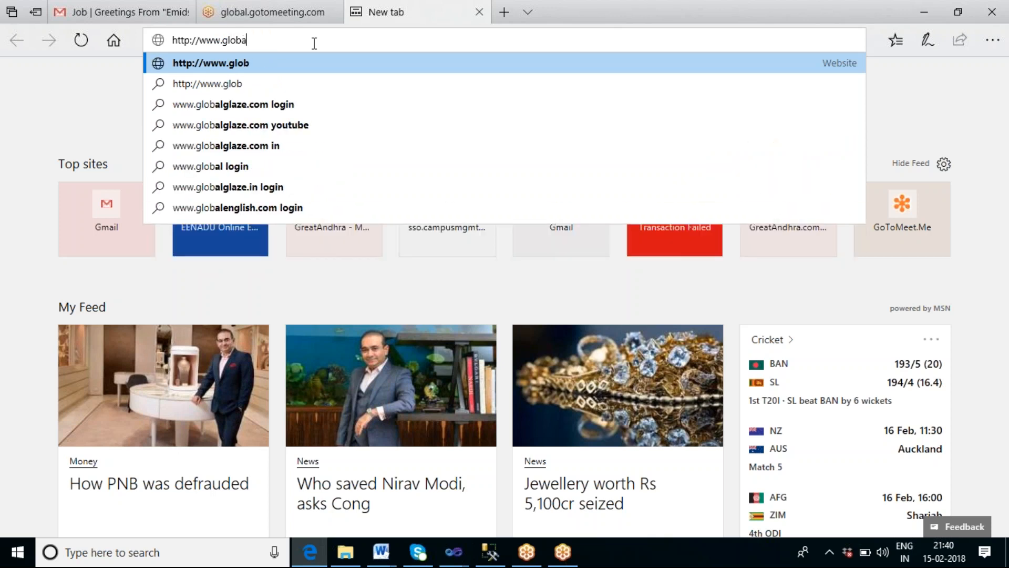
pyautogui.write('lwe')
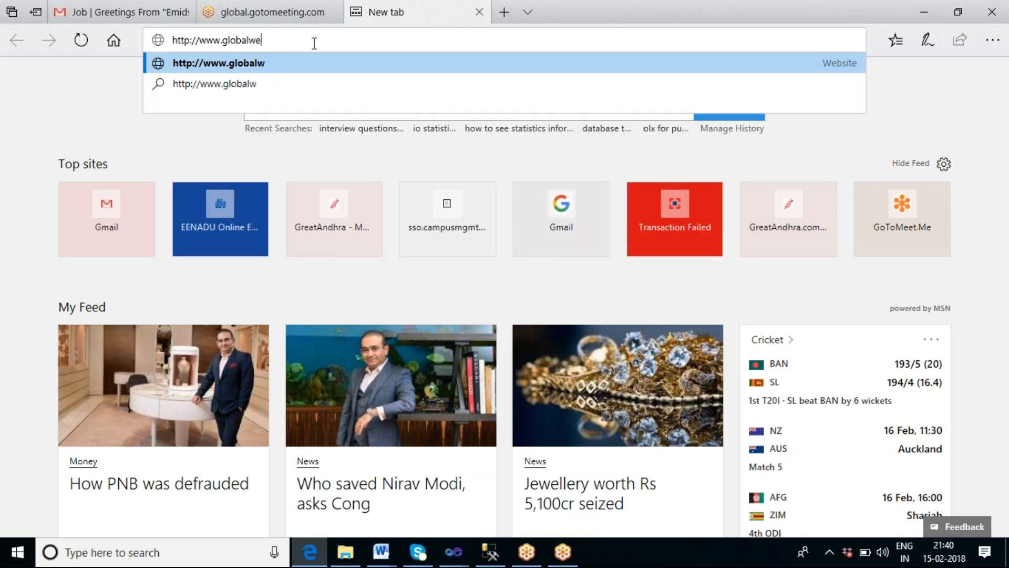
pyautogui.write('atche')
pyautogui.press('BackSpace')
pyautogui.press('BackSpace')
pyautogui.press('BackSpace')
pyautogui.write('her.com')
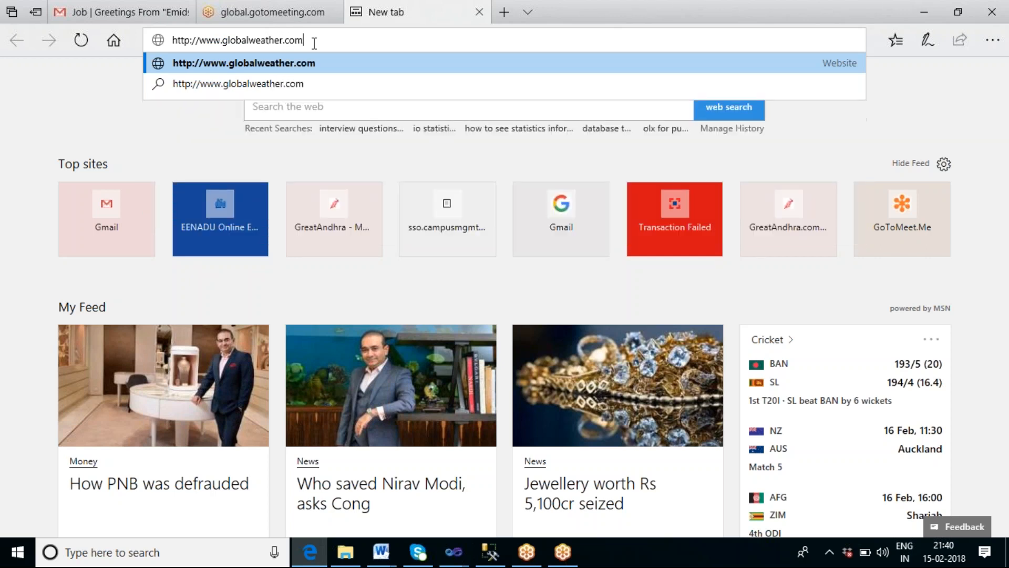
pyautogui.press('Return')
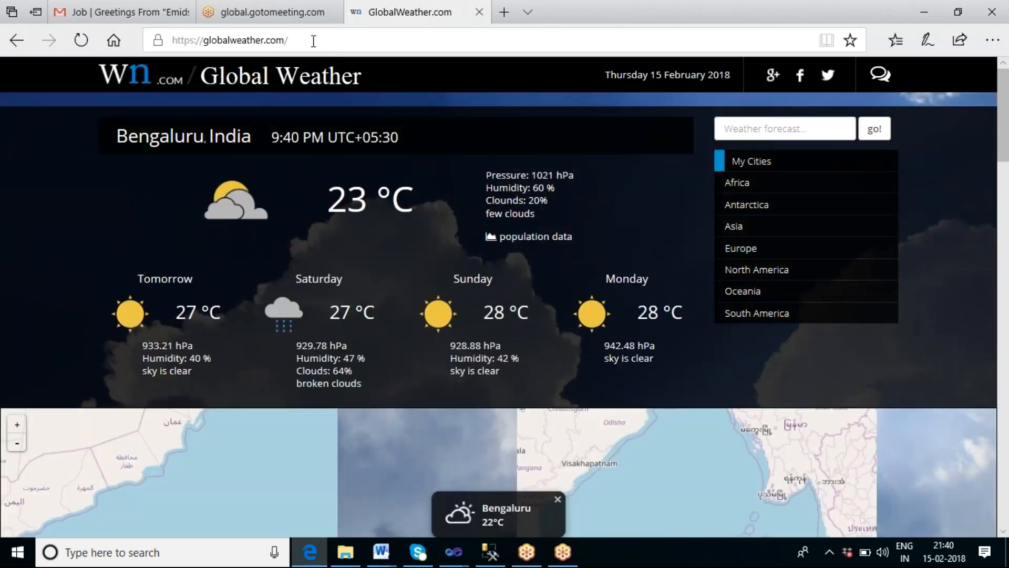
pyautogui.click(313, 42)
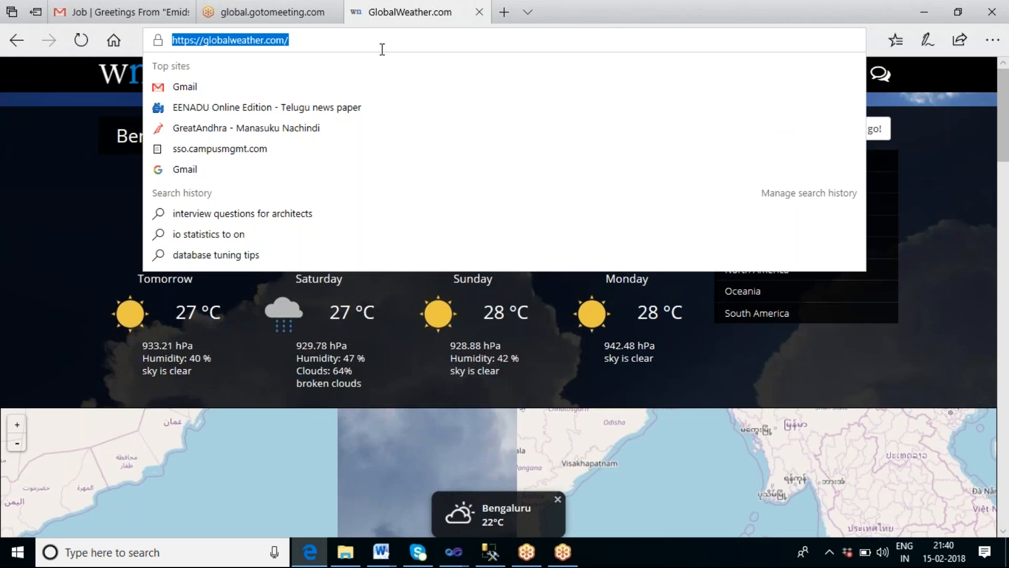
pyautogui.write('https')
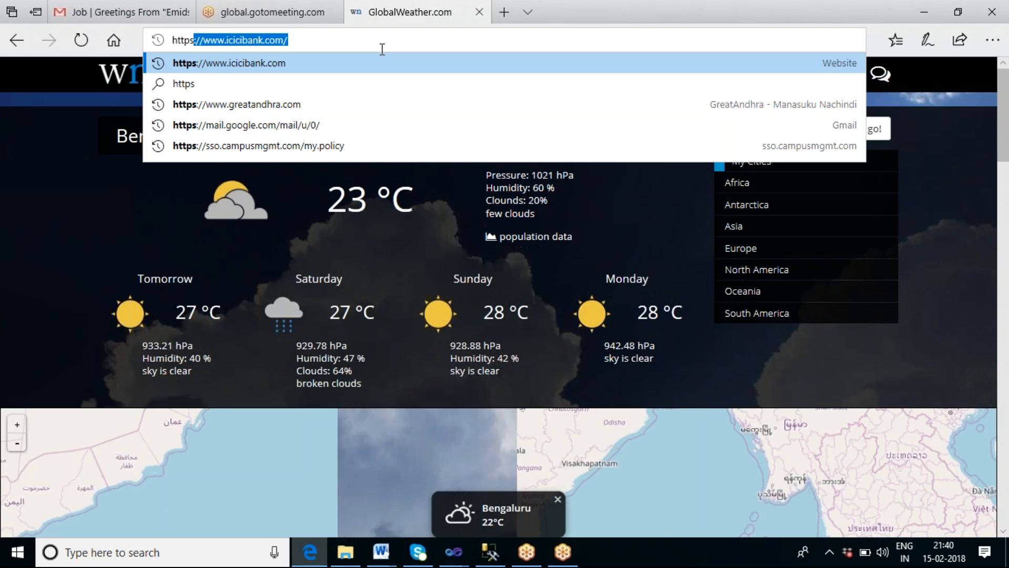
pyautogui.press('BackSpace')
pyautogui.press('BackSpace')
pyautogui.write('://')
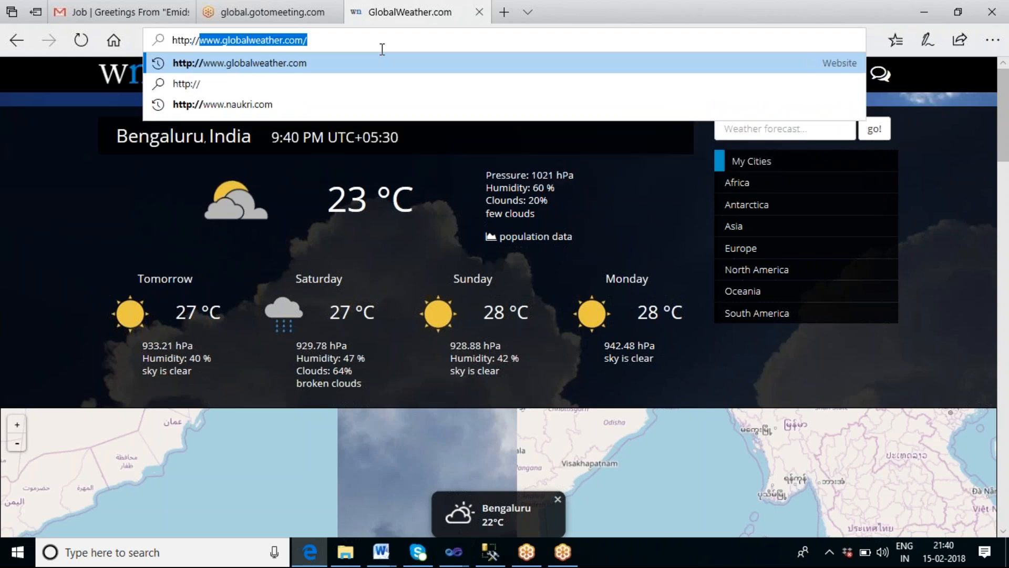
pyautogui.write('www.w')
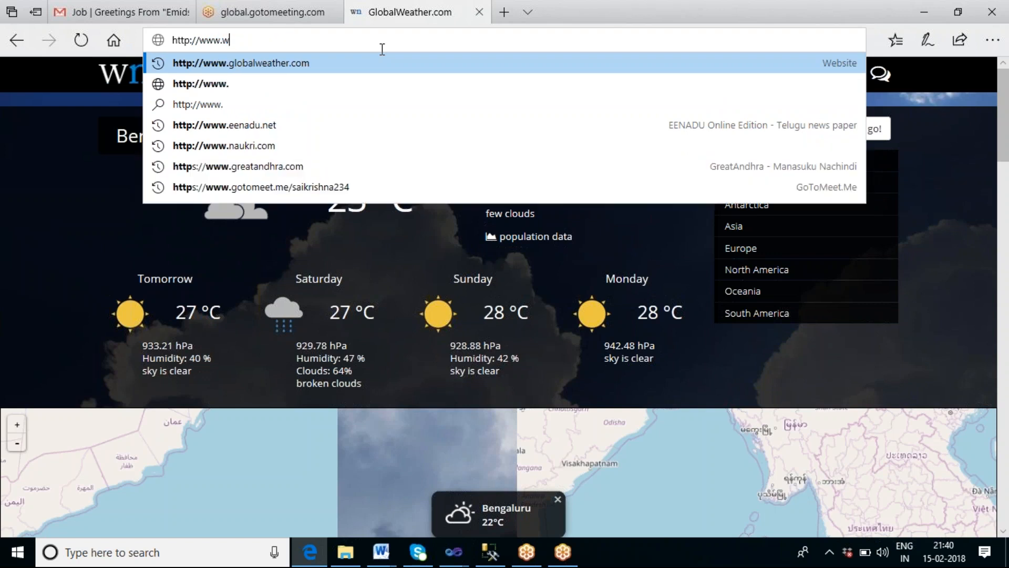
pyautogui.write('ebservicex.net/')
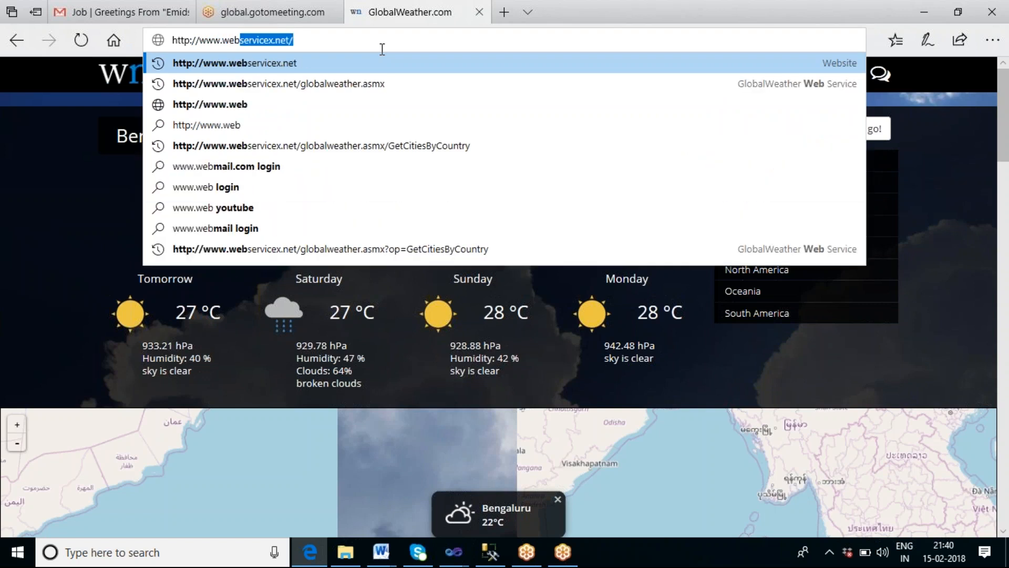
pyautogui.press('Down')
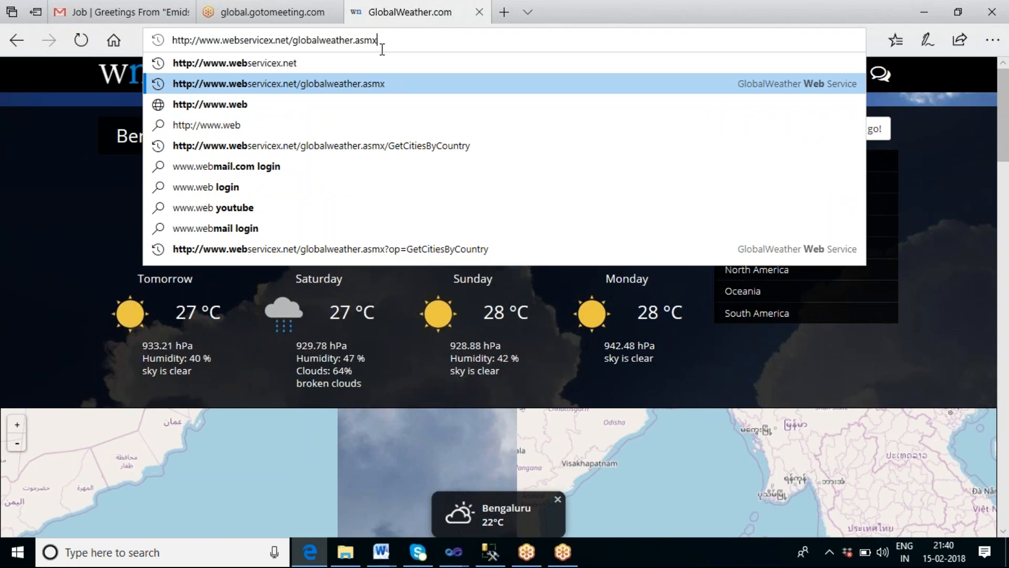
pyautogui.press('Return')
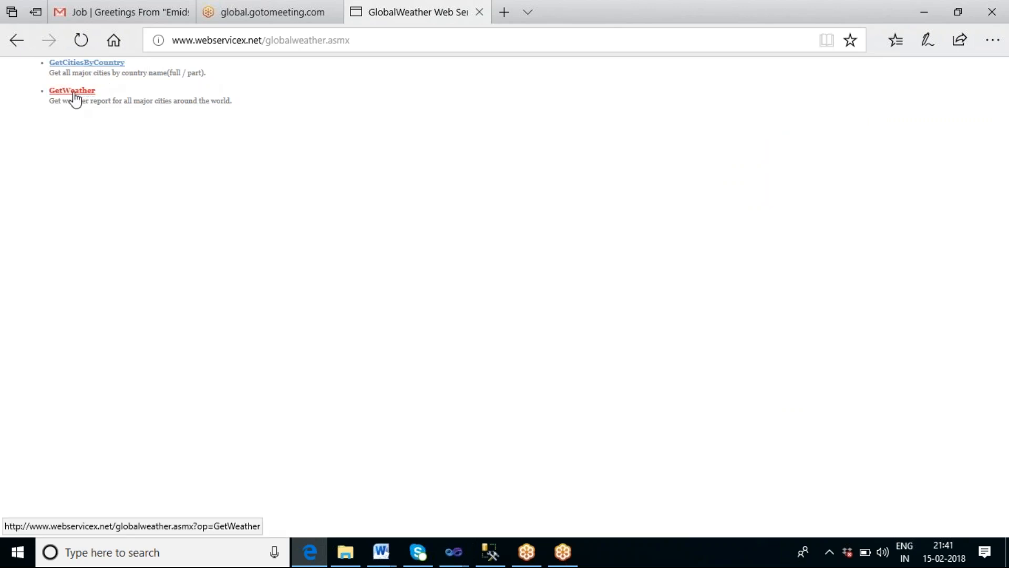
# Step: Test the GetCitiesByCountry operation with CountryName India, then return to the operation's page tab
pyautogui.click(80, 64)
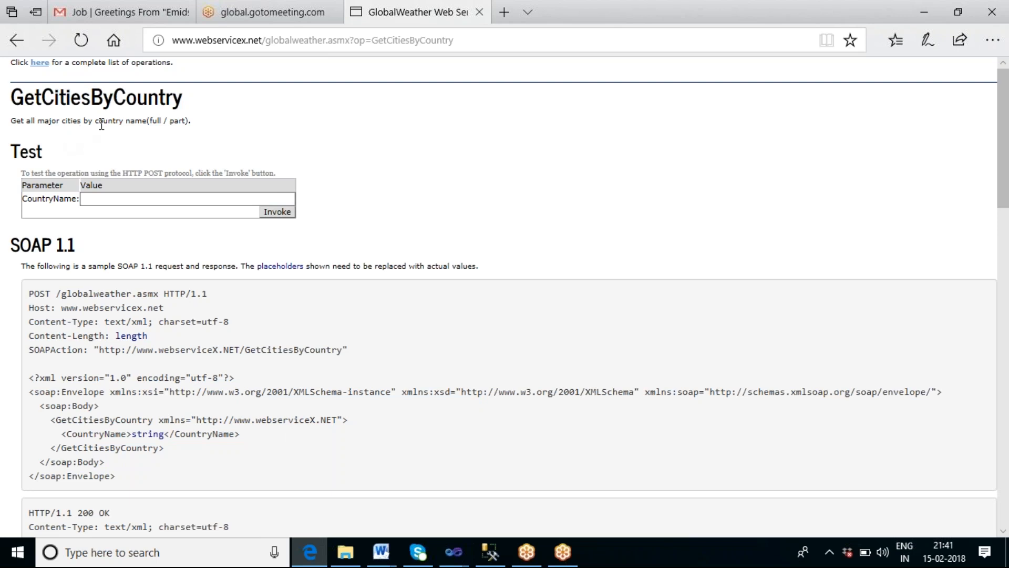
pyautogui.click(139, 198)
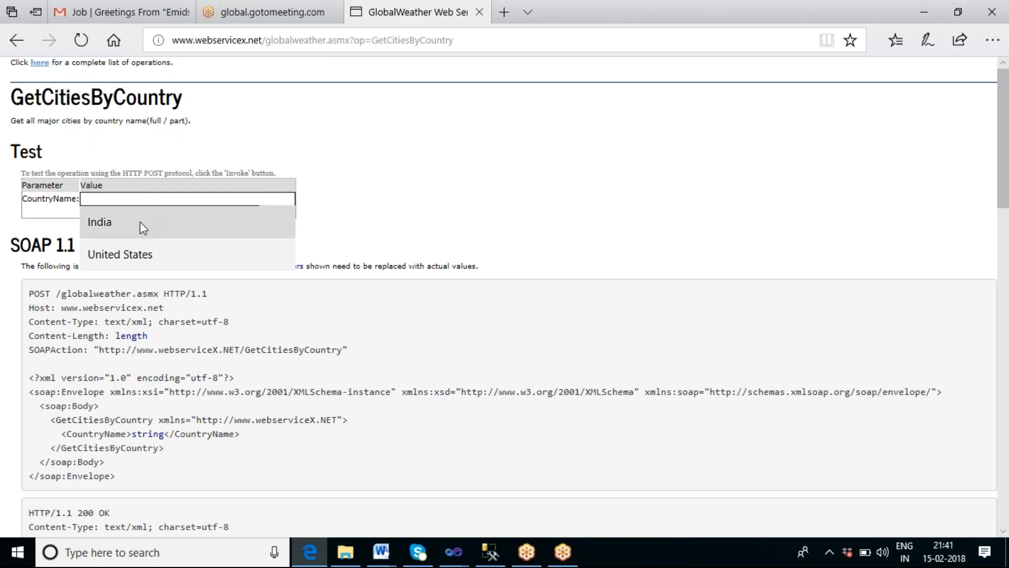
pyautogui.click(140, 222)
pyautogui.click(276, 212)
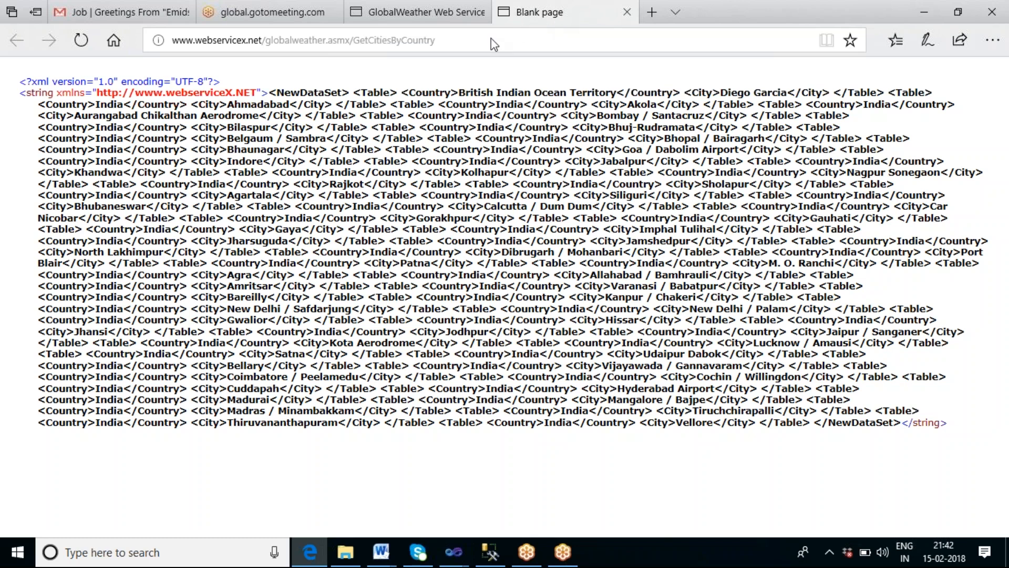
pyautogui.click(398, 15)
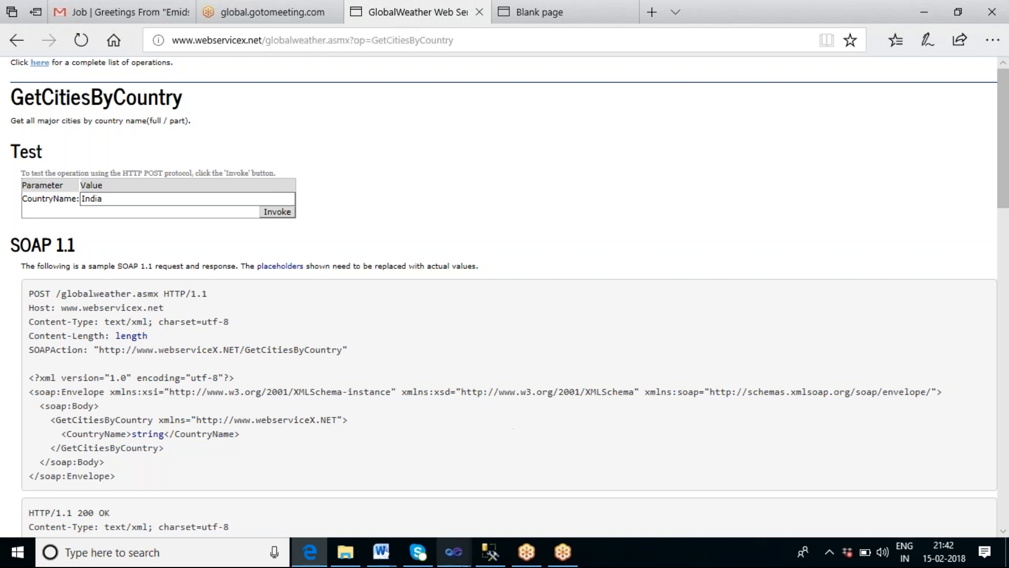
# Step: Switch back to Visual Studio, hide the Variables window and open the Web Service Task editor
pyautogui.moveTo(466, 560)
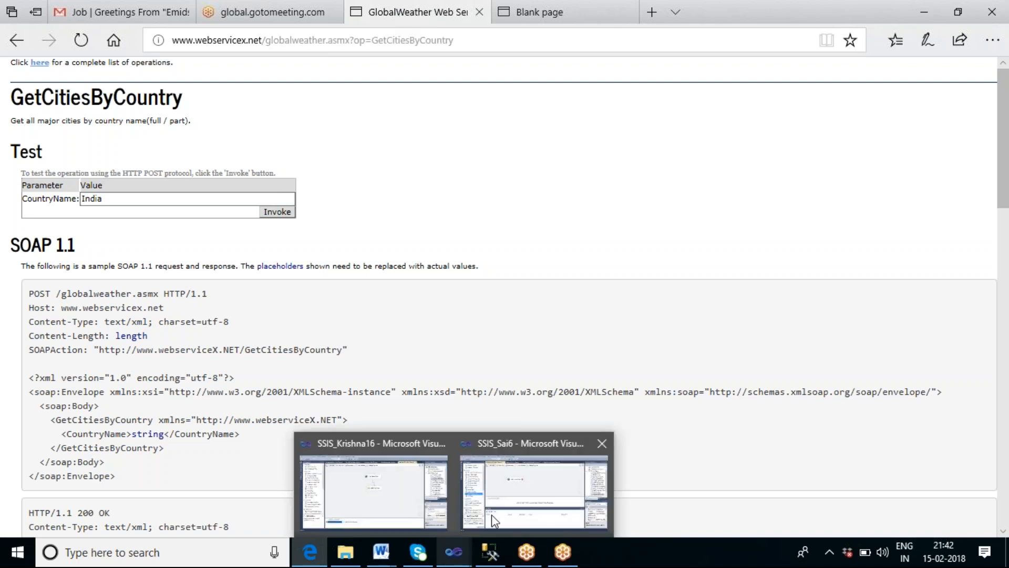
pyautogui.click(519, 466)
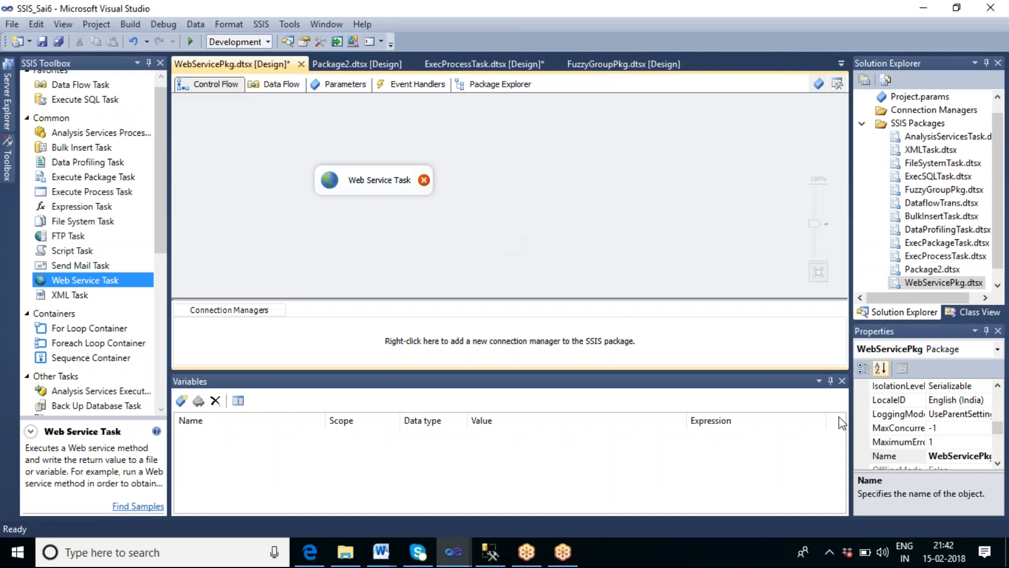
pyautogui.click(842, 382)
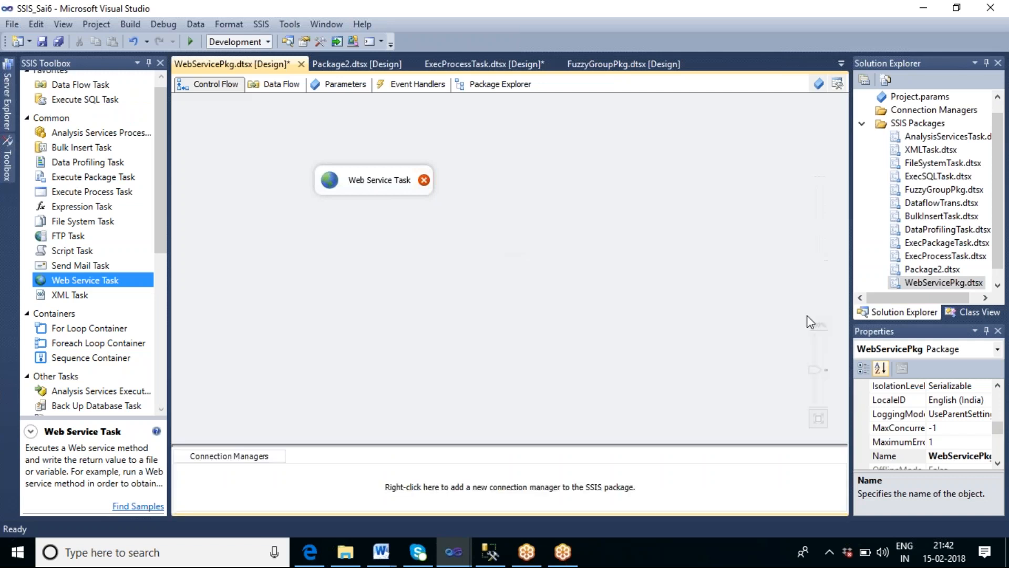
pyautogui.click(378, 183)
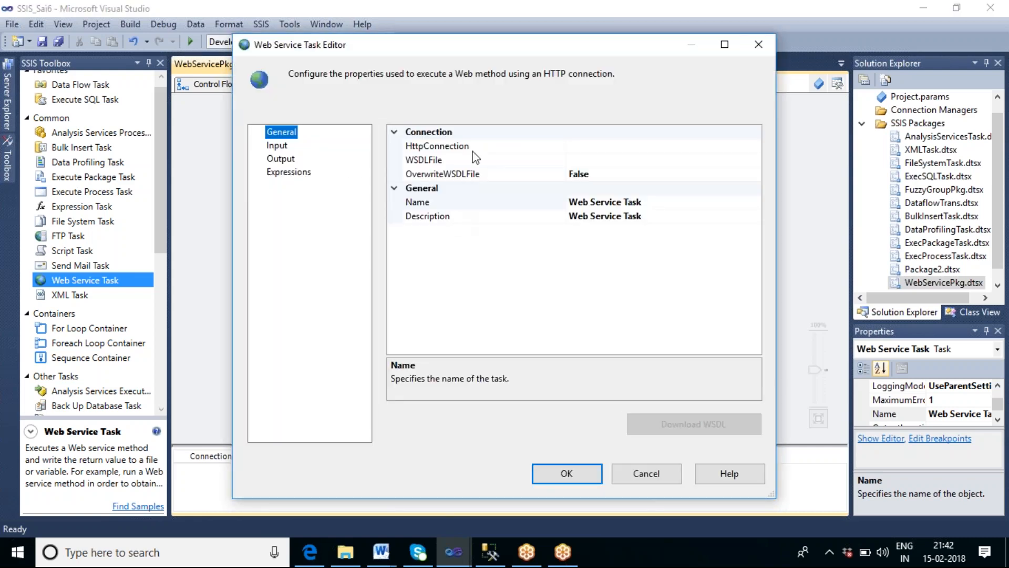
# Step: Create a new HTTP connection for the task's HttpConnection property
pyautogui.click(473, 149)
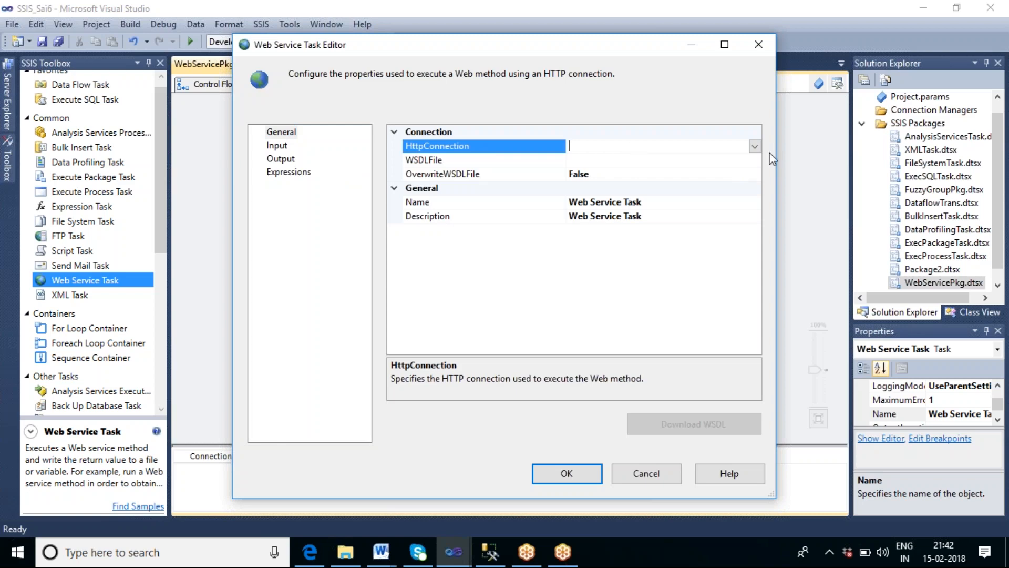
pyautogui.click(754, 146)
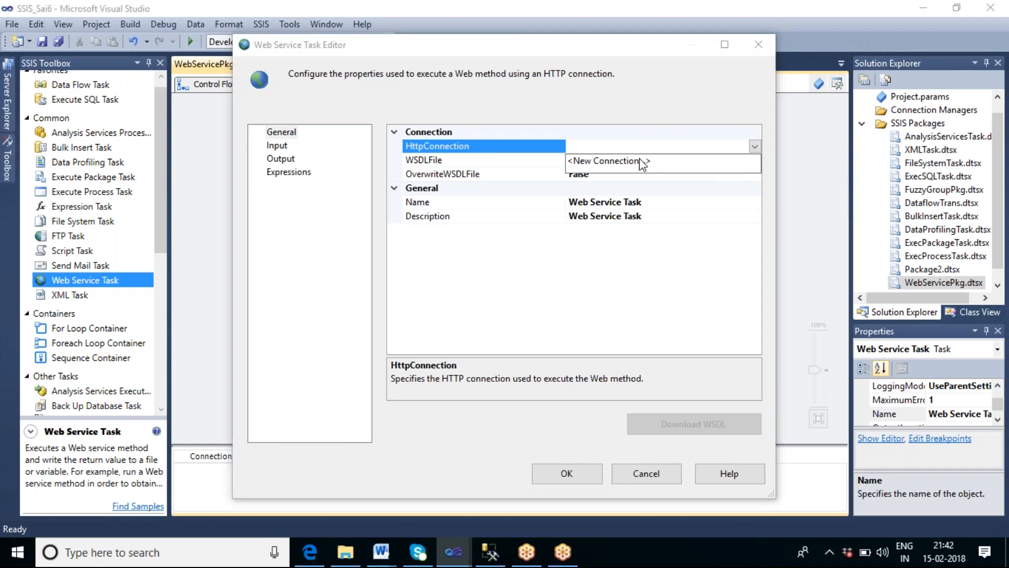
pyautogui.click(610, 161)
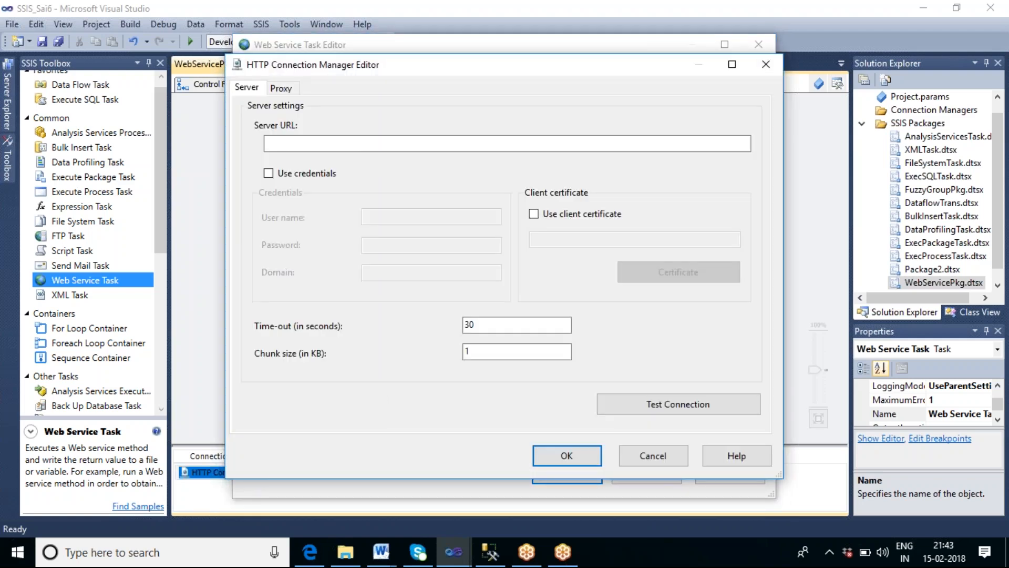
pyautogui.click(454, 147)
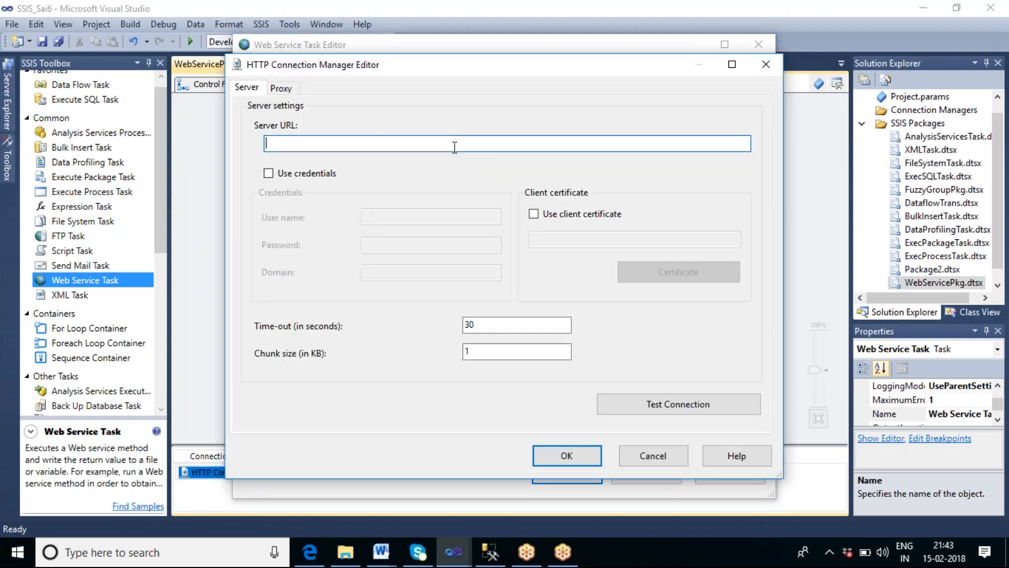
pyautogui.write('http://www.webserv')
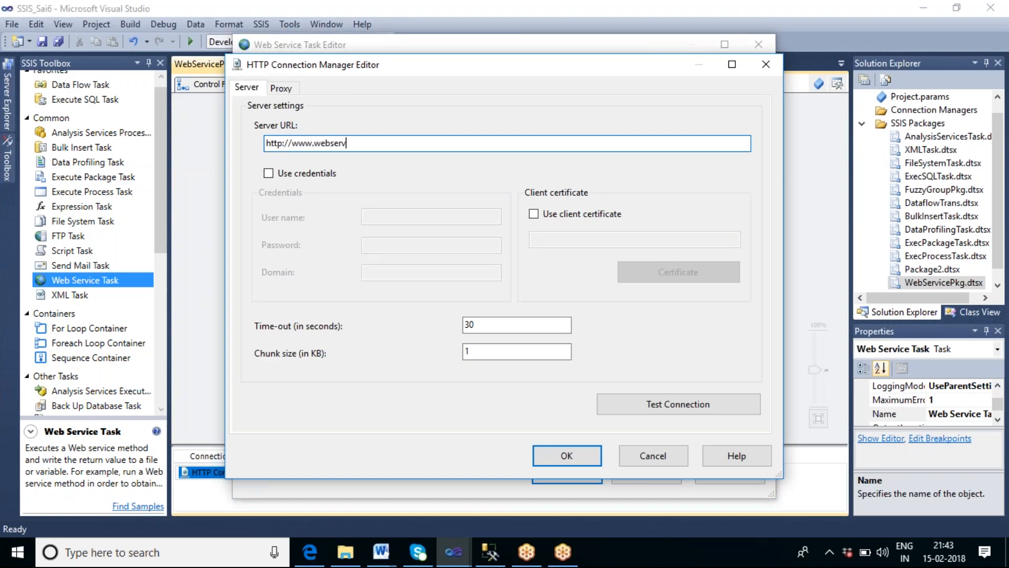
pyautogui.write('icex.net/globalweather')
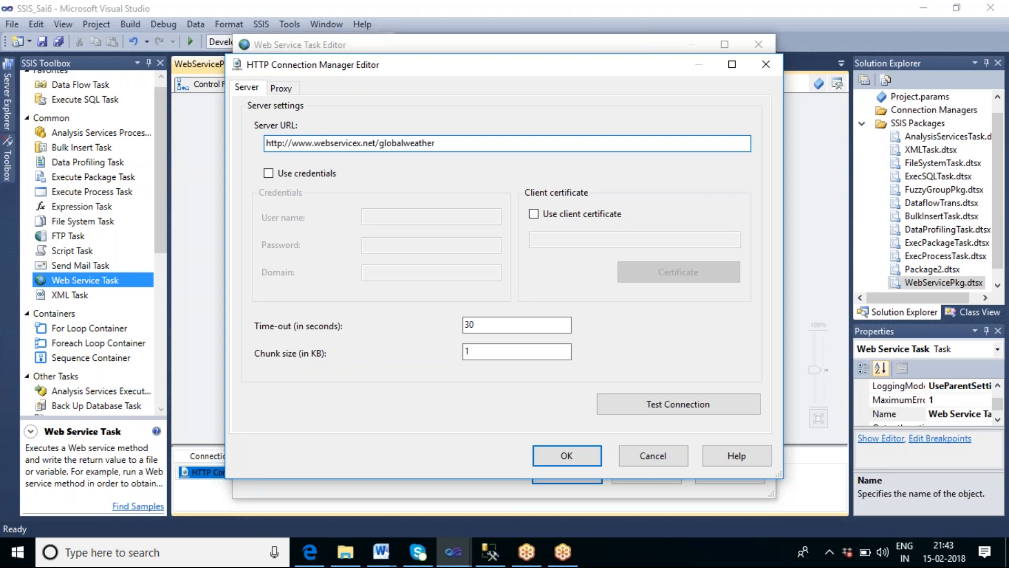
pyautogui.write('?WSDL')
# Step: Check the service address in the browser, then insert .asmx after globalweather in the server URL
pyautogui.click(311, 551)
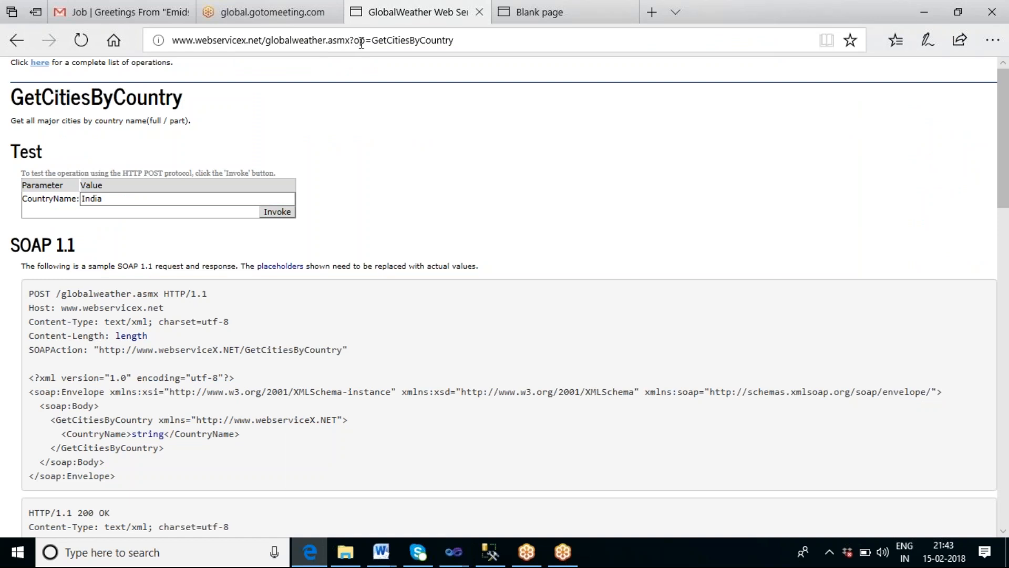
pyautogui.hotkey('alt', 'Tab')
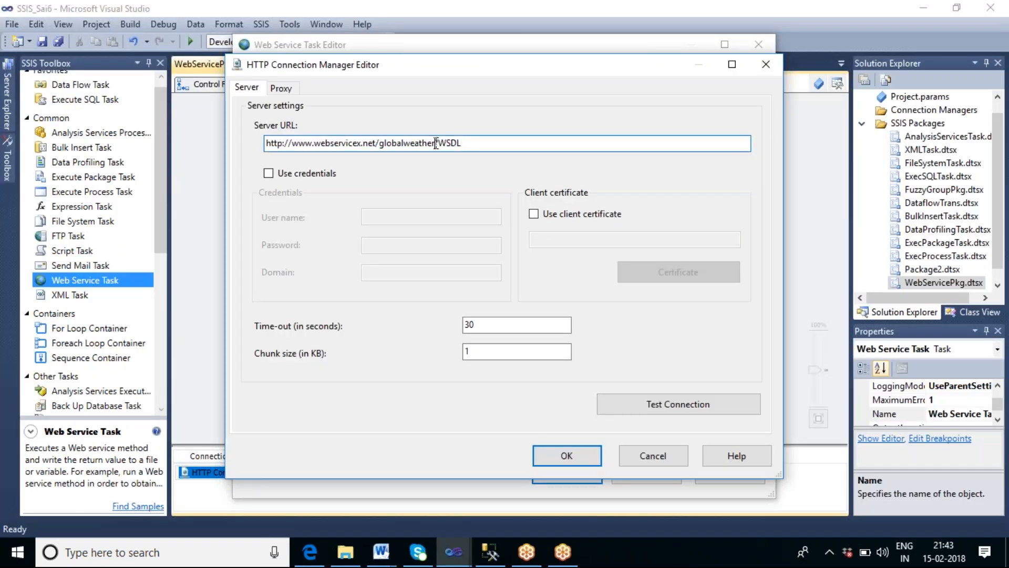
pyautogui.write('.asmx')
# Step: Test the HTTP connection and close the connection manager editor
pyautogui.click(688, 408)
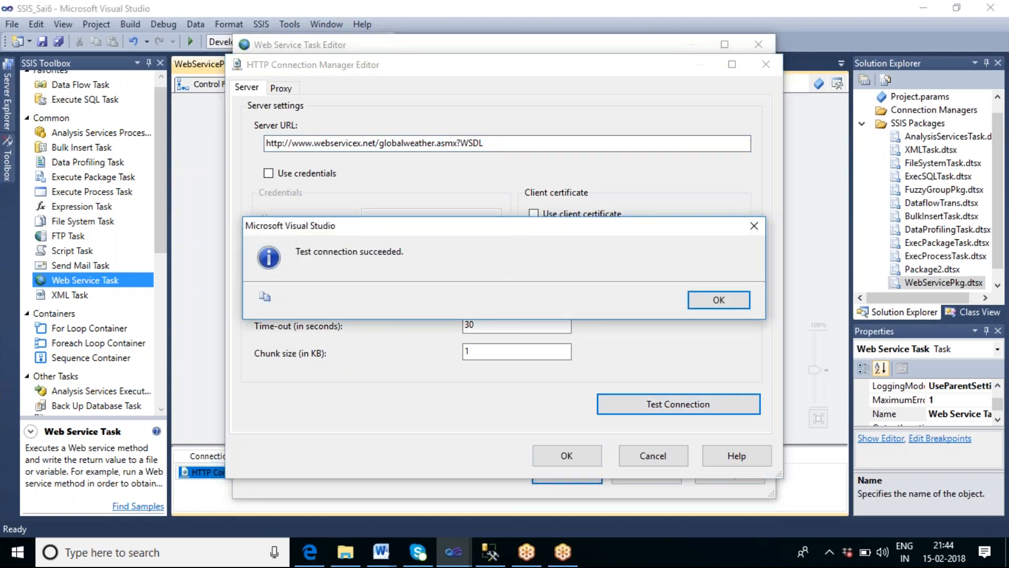
pyautogui.click(742, 299)
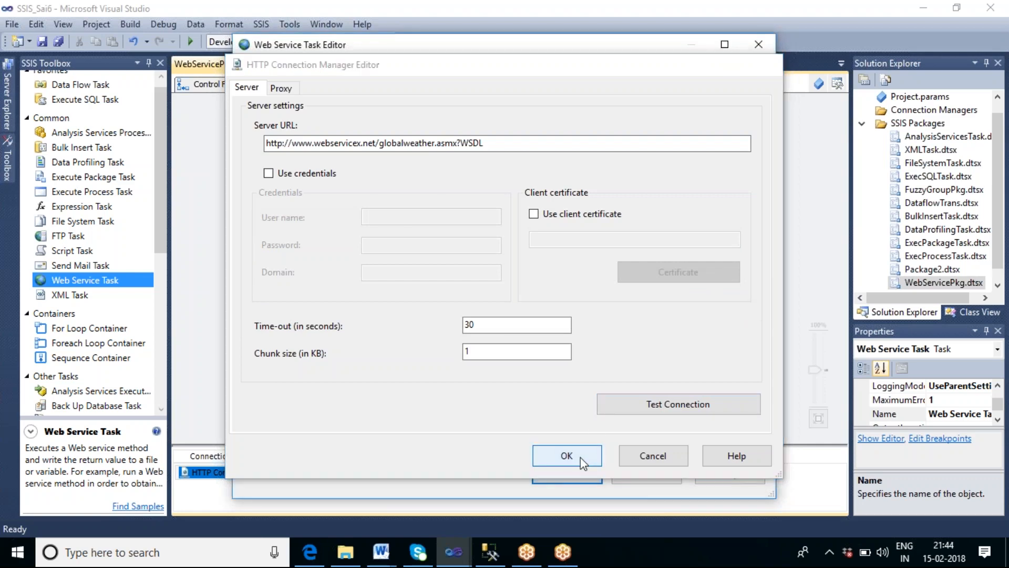
pyautogui.click(581, 456)
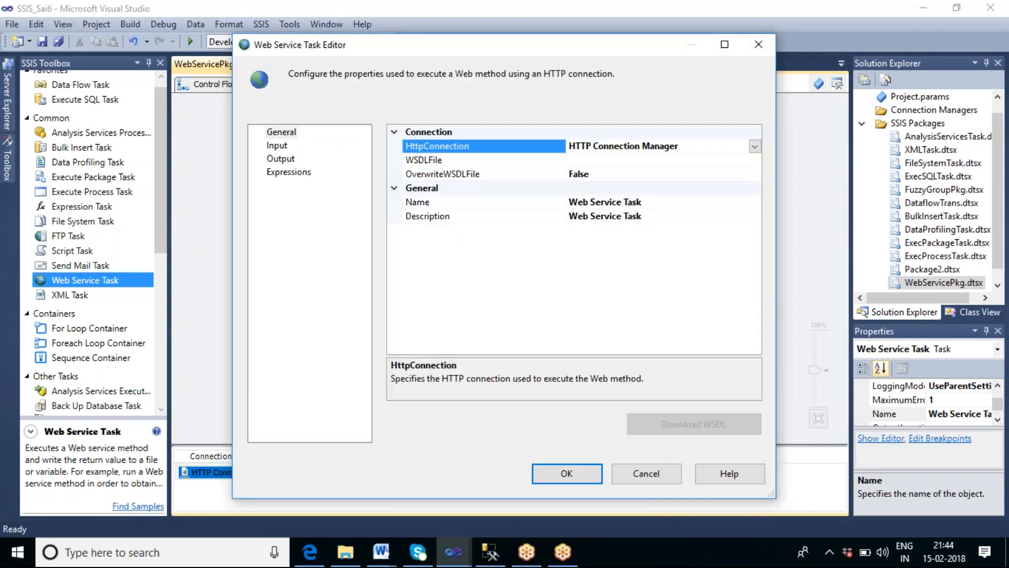
pyautogui.click(616, 161)
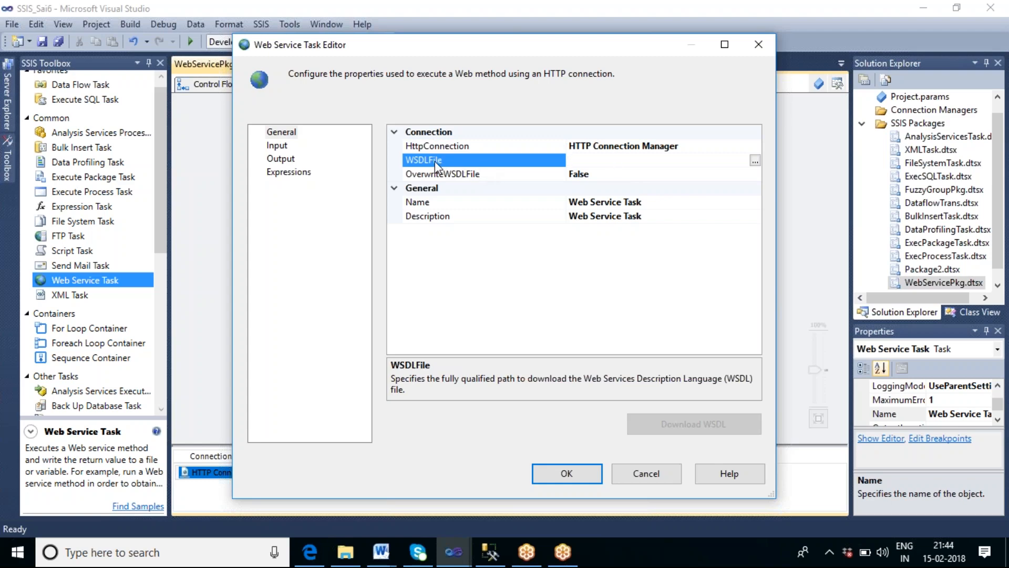
pyautogui.click(754, 161)
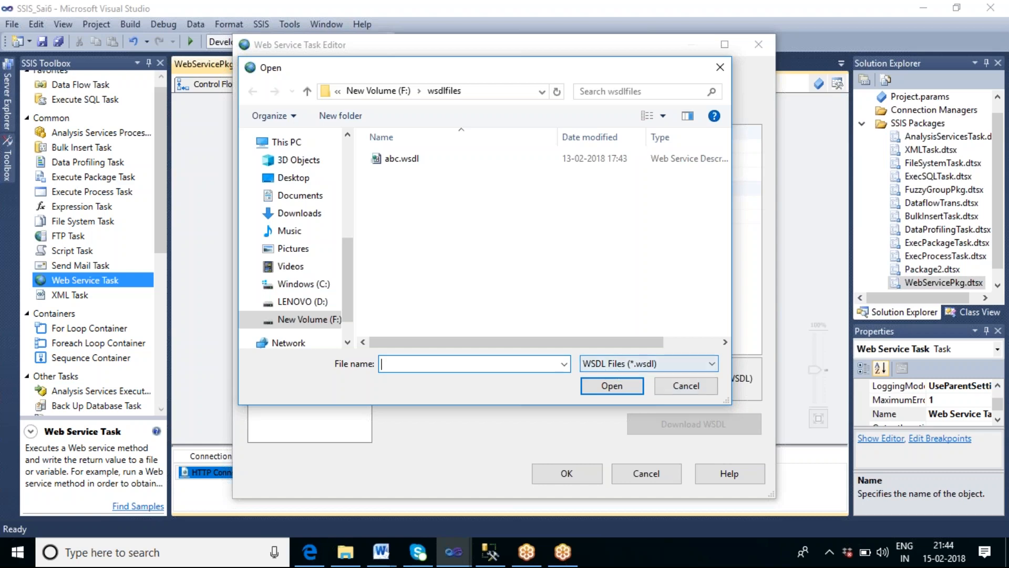
pyautogui.click(683, 386)
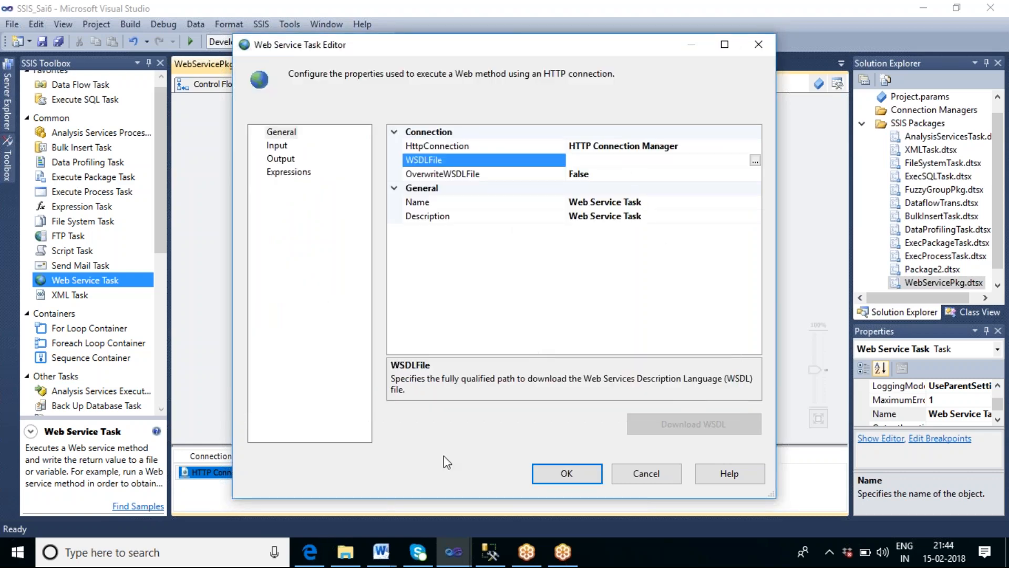
# Step: In File Explorer, open the F:\SSIS_Tharala folder and create a new text document there
pyautogui.click(354, 553)
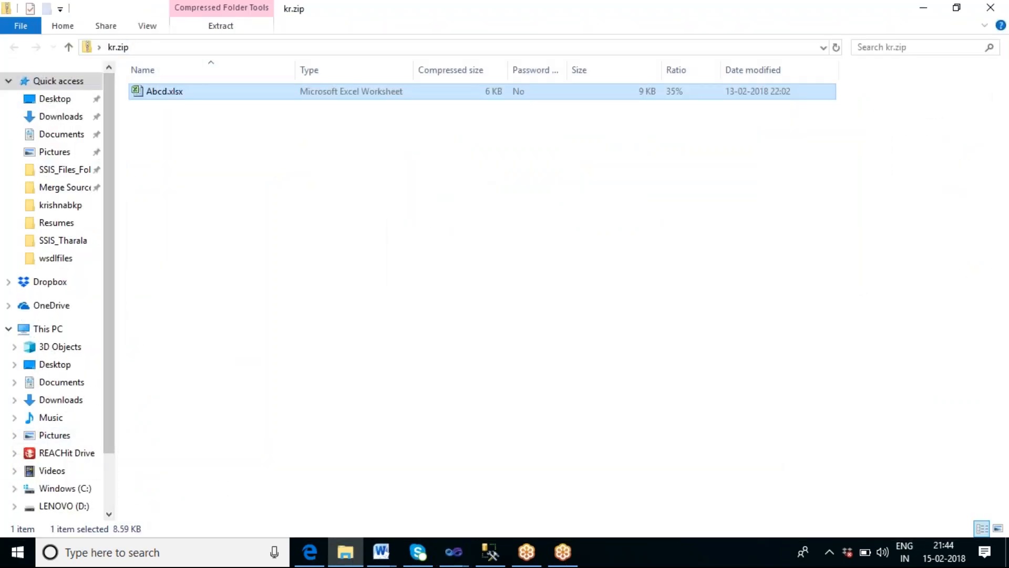
pyautogui.scroll(-2, 105, 470)
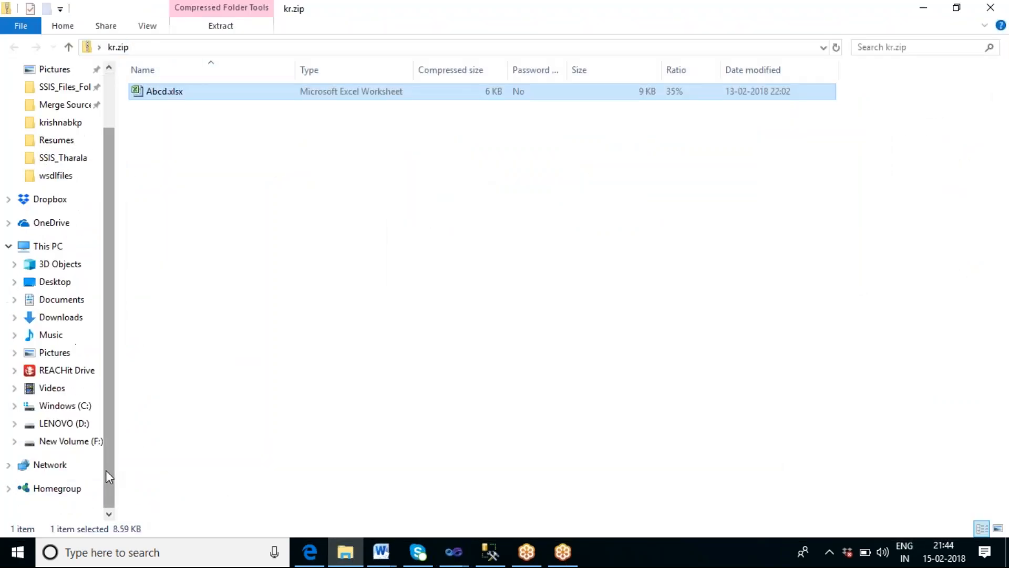
pyautogui.click(68, 442)
pyautogui.click(167, 387)
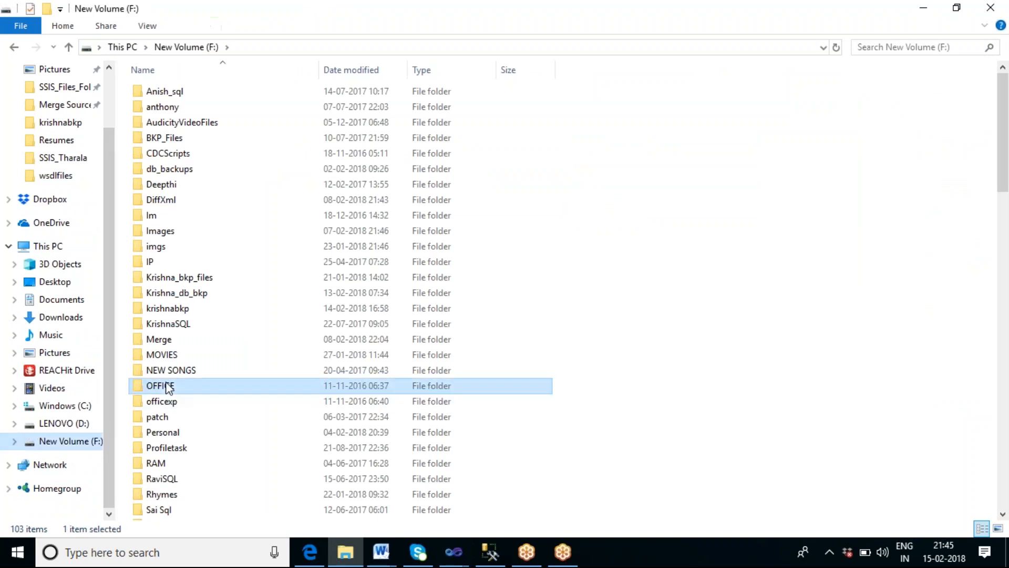
pyautogui.press('s')
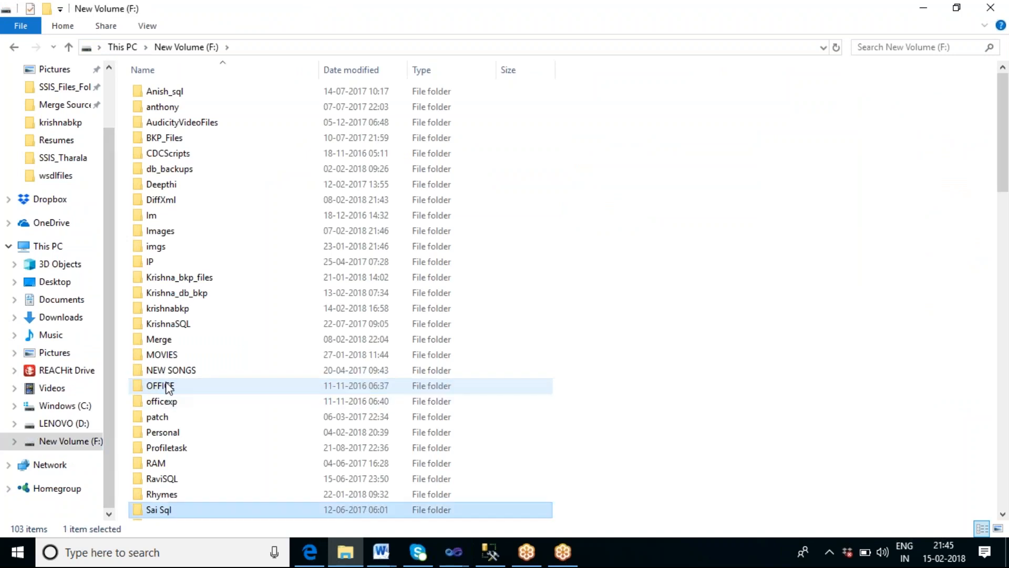
pyautogui.press('s')
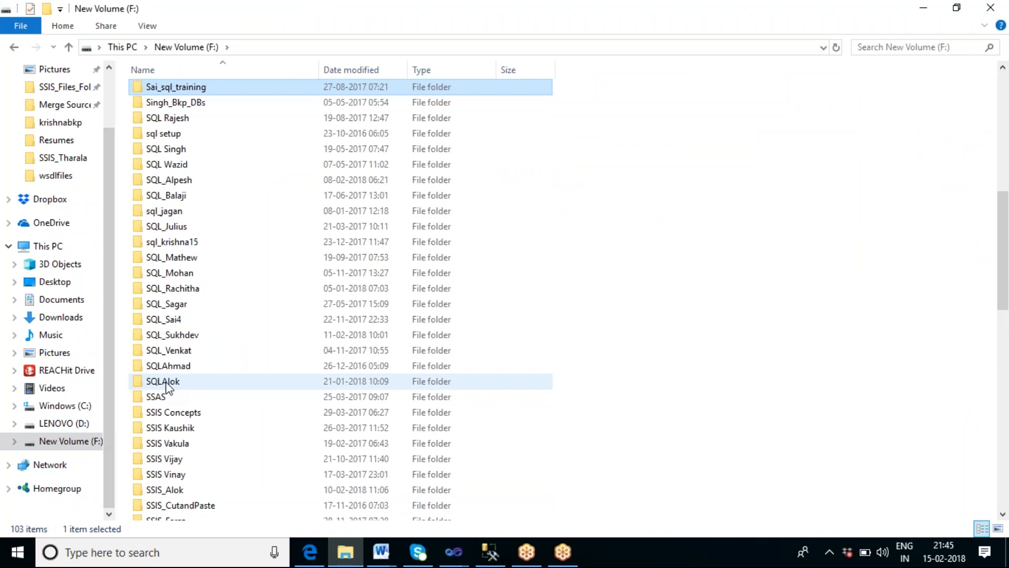
pyautogui.scroll(-7, 211, 286)
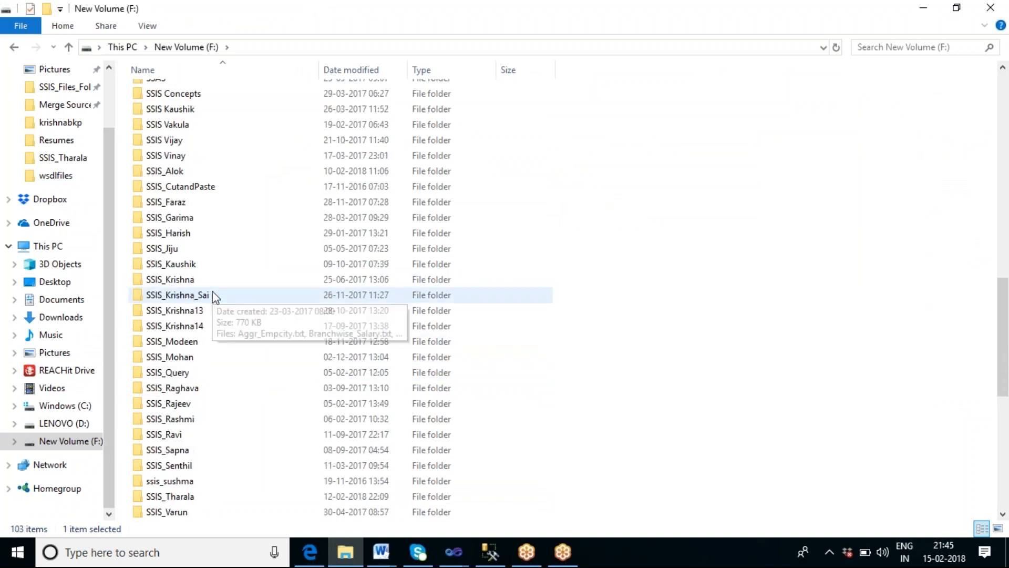
pyautogui.scroll(-2, 213, 291)
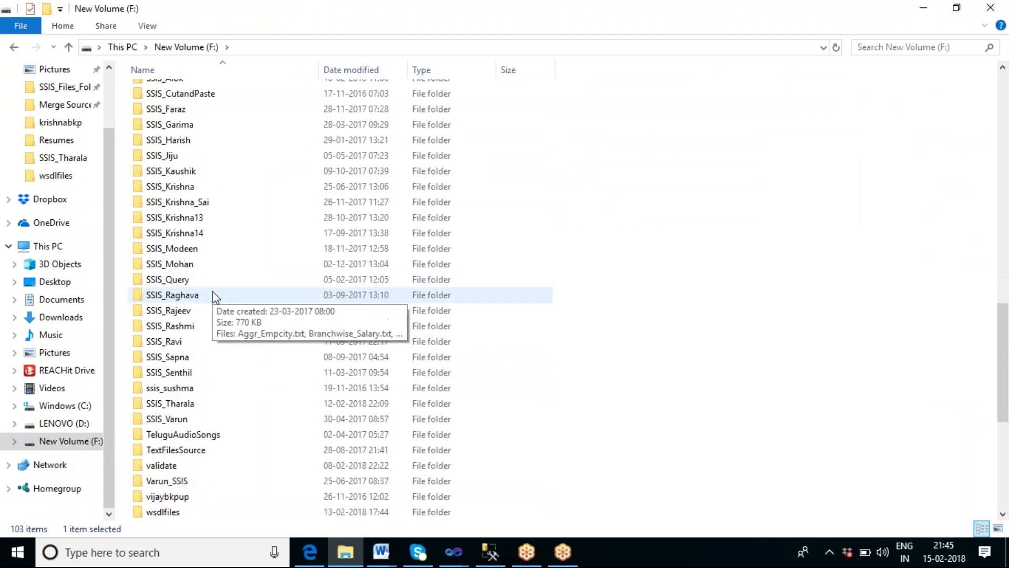
pyautogui.doubleClick(186, 405)
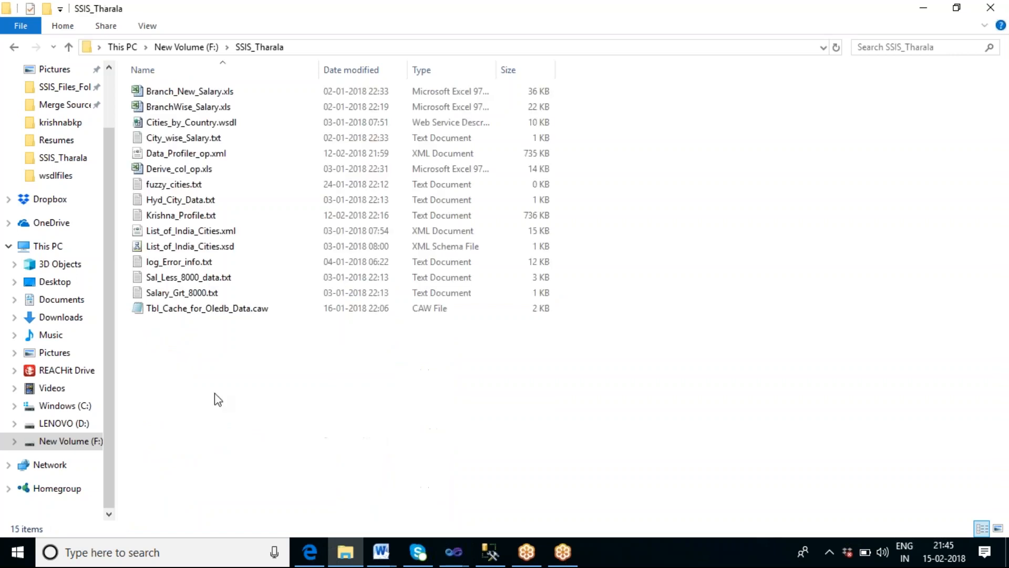
pyautogui.rightClick(265, 349)
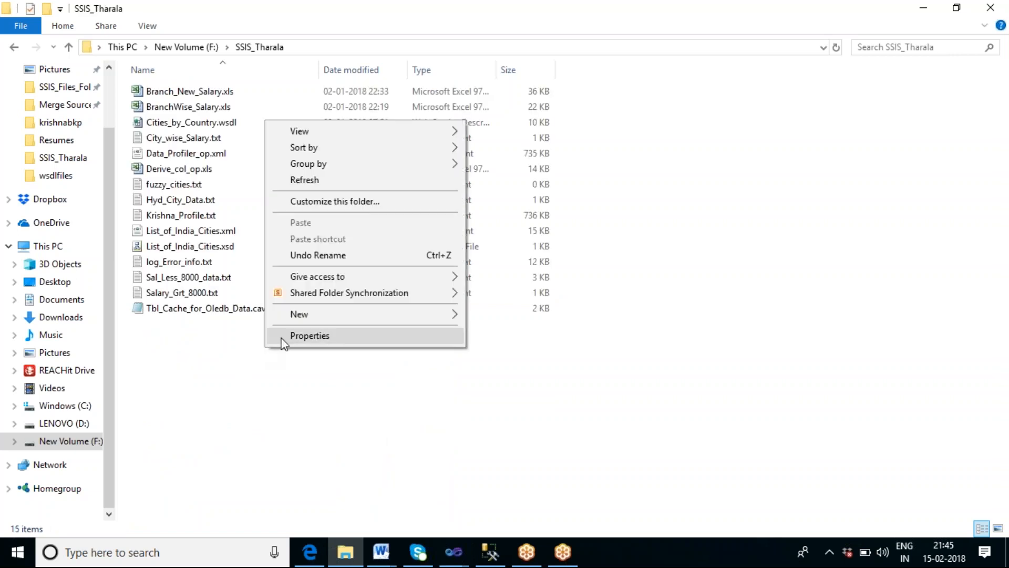
pyautogui.moveTo(392, 310)
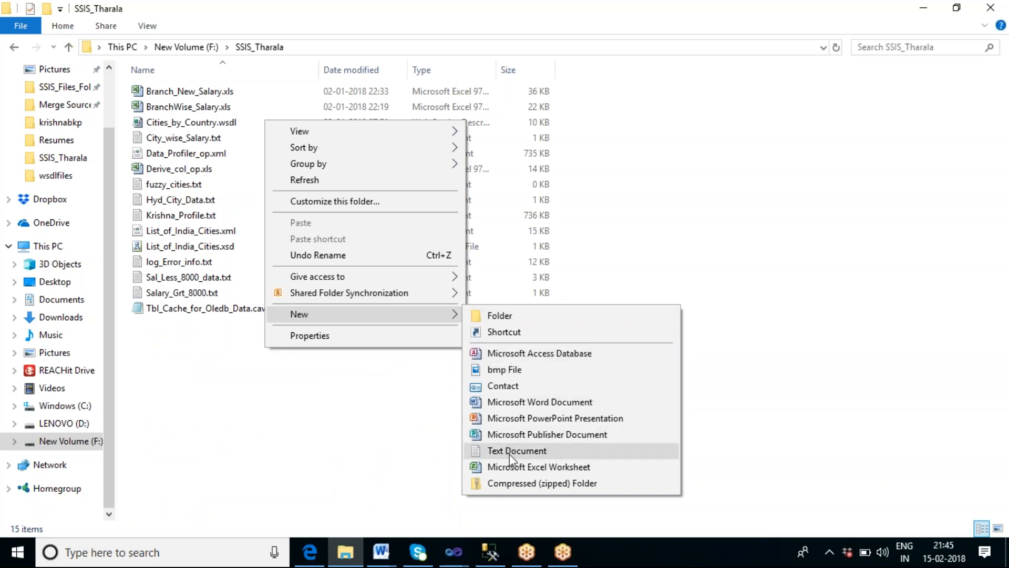
pyautogui.click(515, 451)
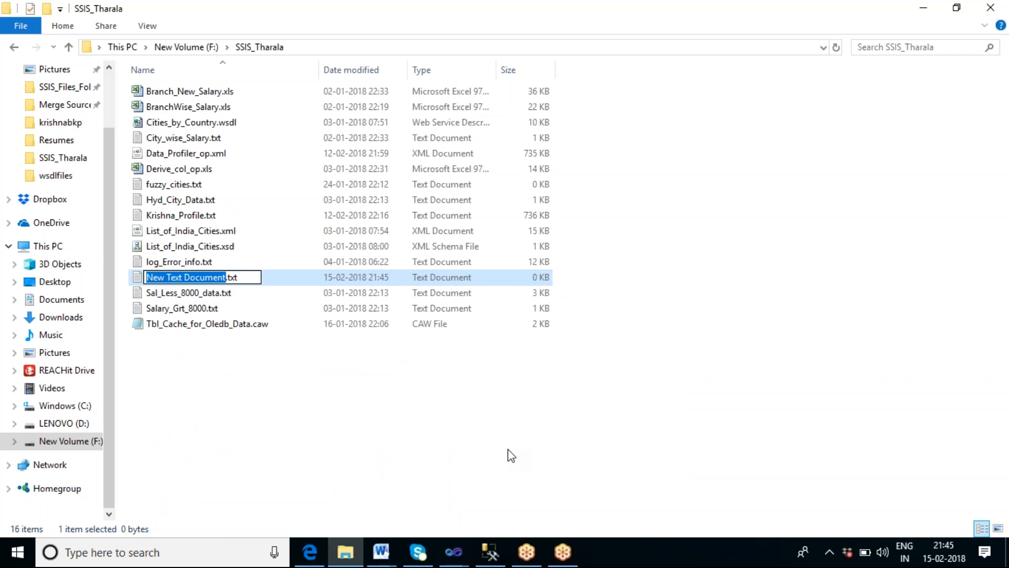
# Step: Rename the new file to Global_Weather.wsdl, accepting the file extension change
pyautogui.write('Weat')
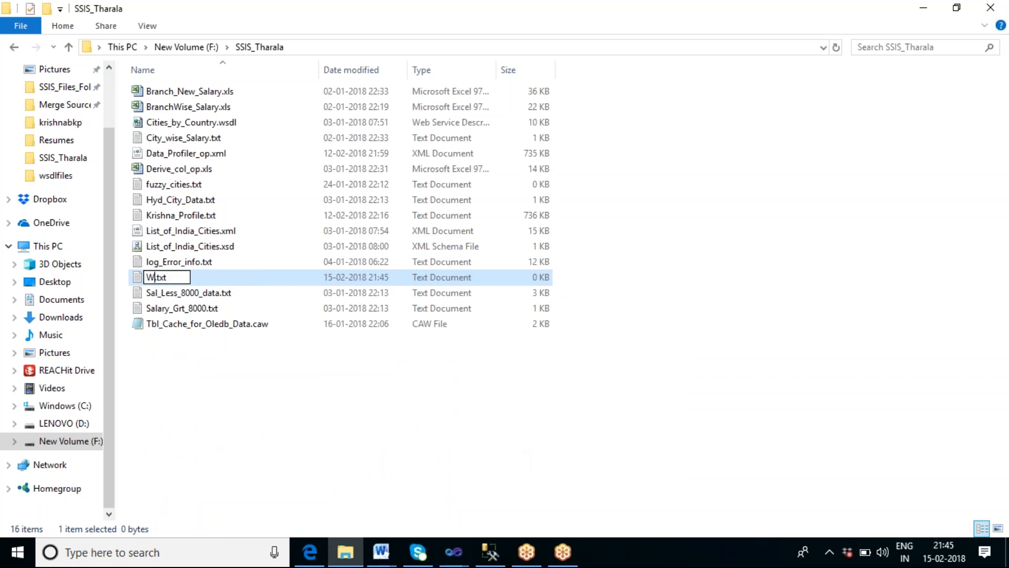
pyautogui.write('her')
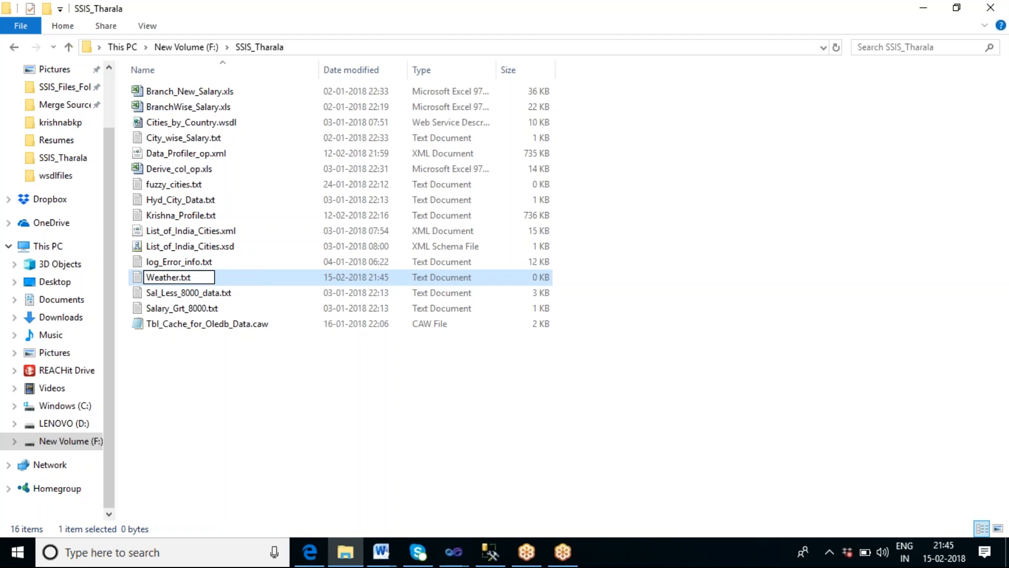
pyautogui.press('Delete')
pyautogui.press('Delete')
pyautogui.press('Delete')
pyautogui.press('Delete')
pyautogui.write('.wsdl')
pyautogui.press('Home')
pyautogui.write('Globa')
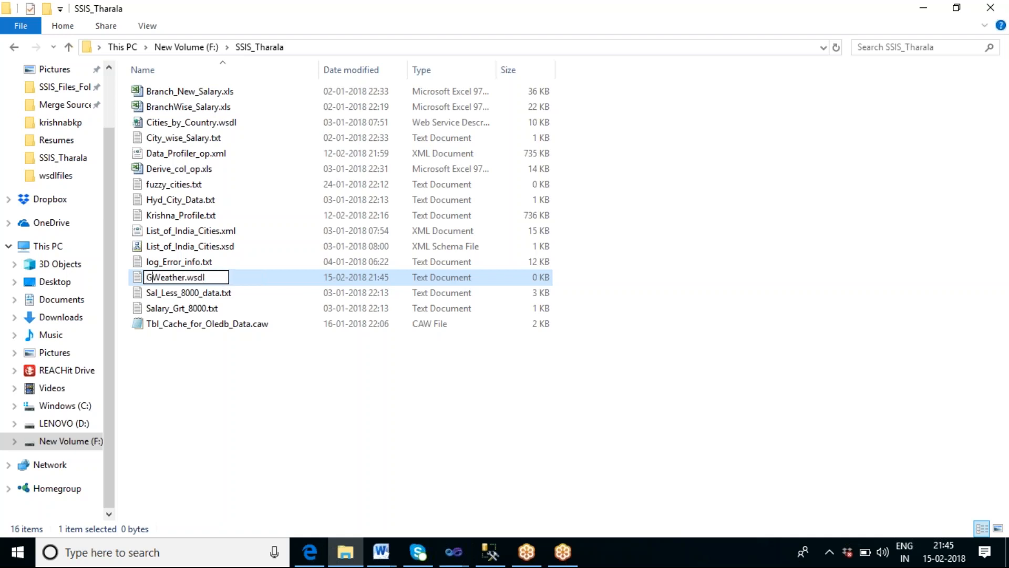
pyautogui.write('l')
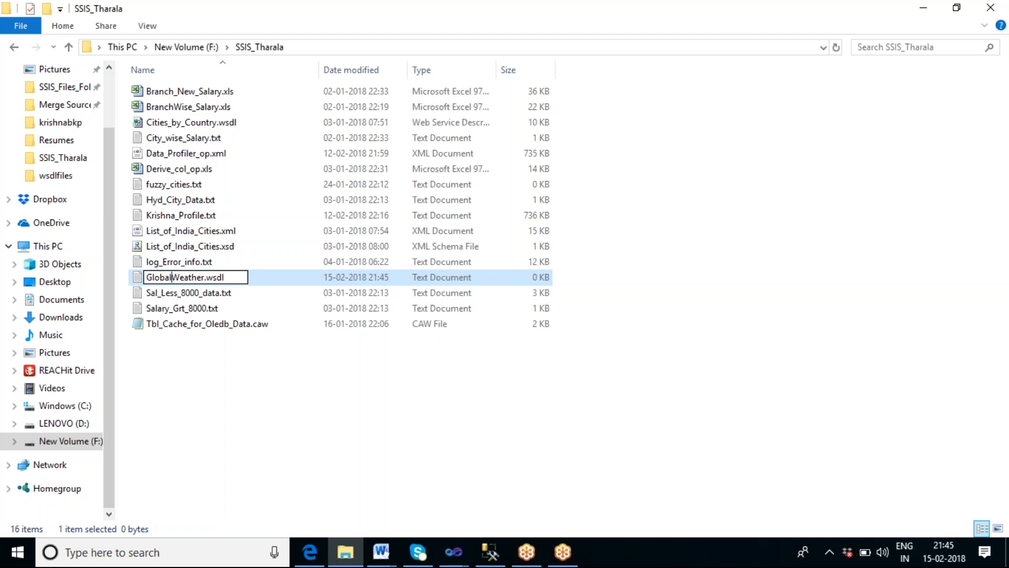
pyautogui.write('_')
pyautogui.press('Return')
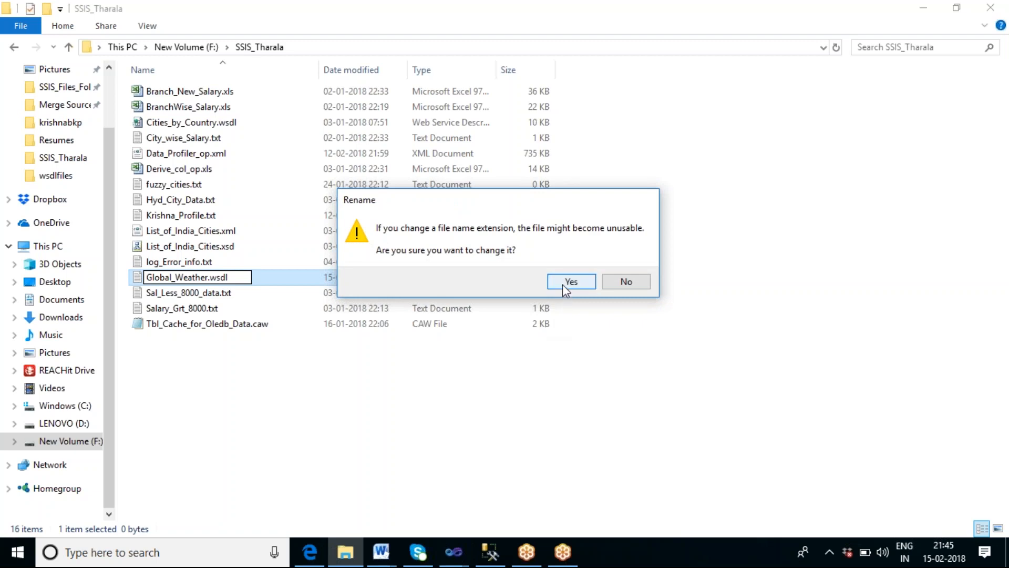
pyautogui.click(563, 285)
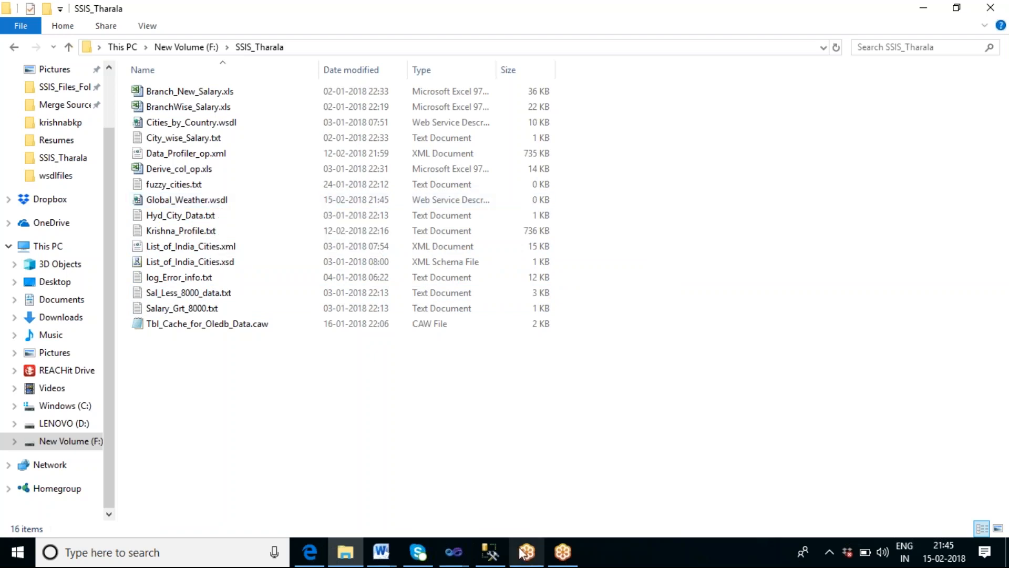
# Step: Switch back to Visual Studio and set the task's WSDLFile to F:\SSIS_Tharala\Global_Weather.wsdl
pyautogui.click(466, 559)
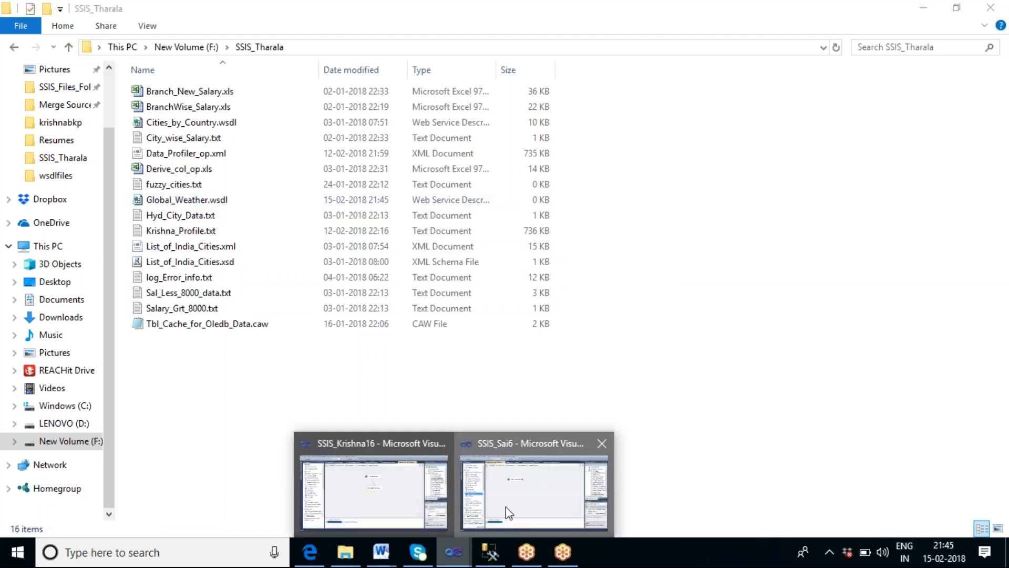
pyautogui.click(505, 507)
pyautogui.click(756, 160)
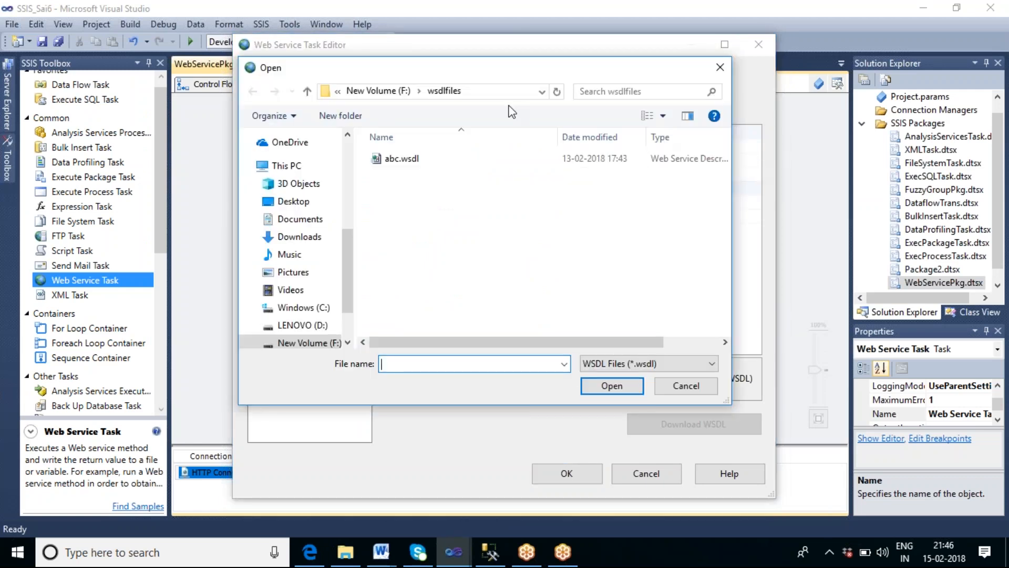
pyautogui.click(388, 91)
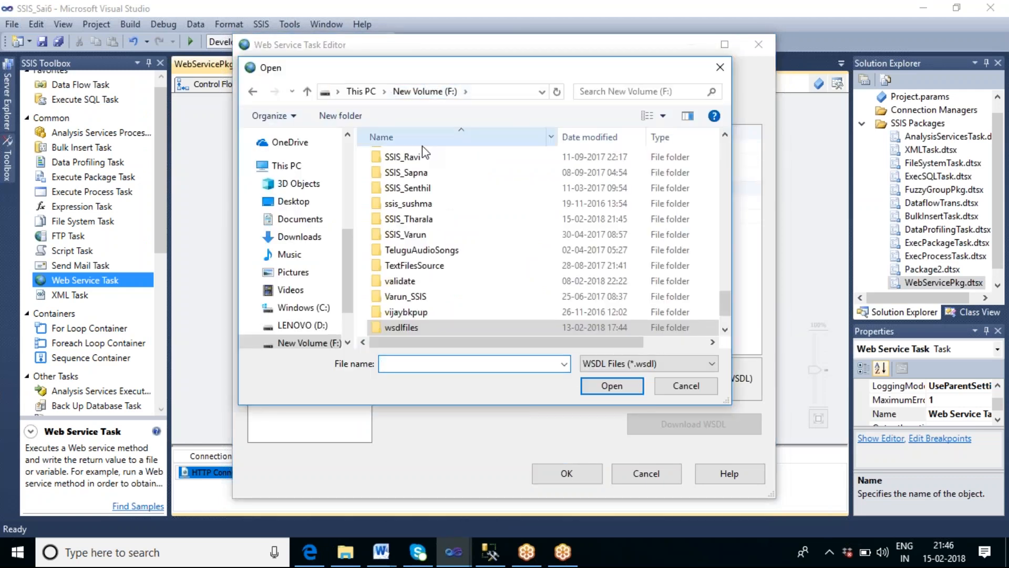
pyautogui.doubleClick(428, 220)
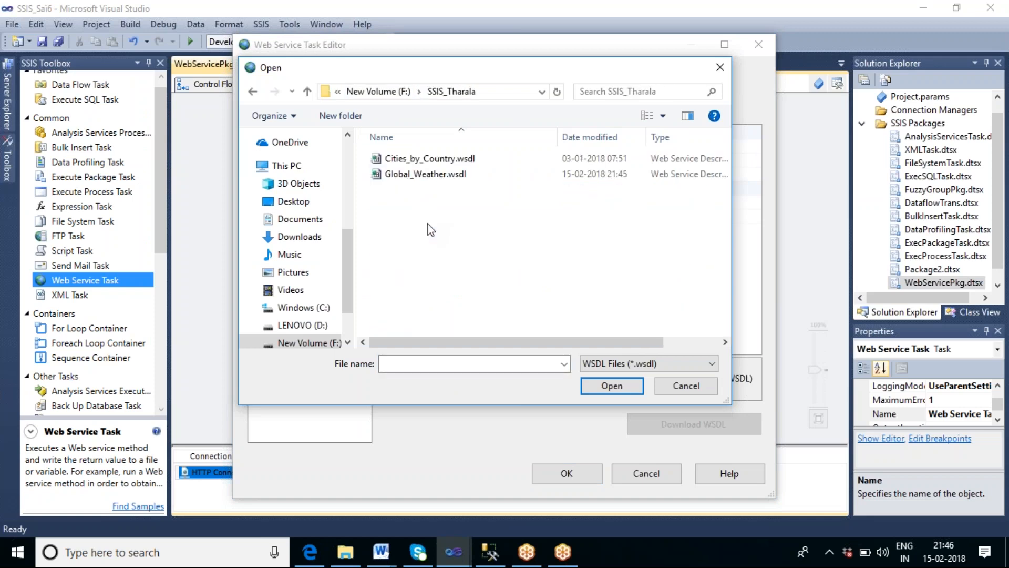
pyautogui.click(418, 176)
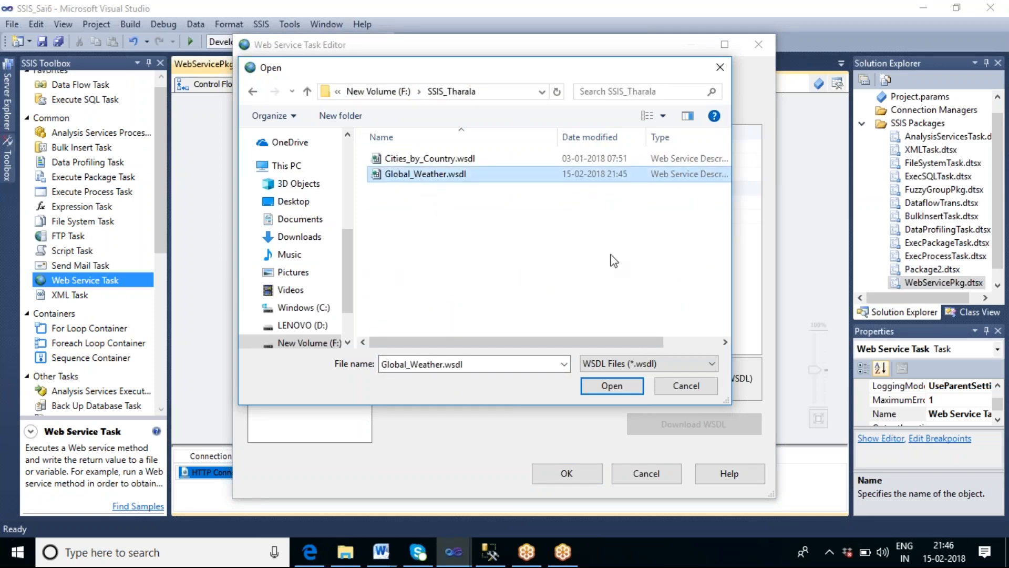
pyautogui.click(612, 386)
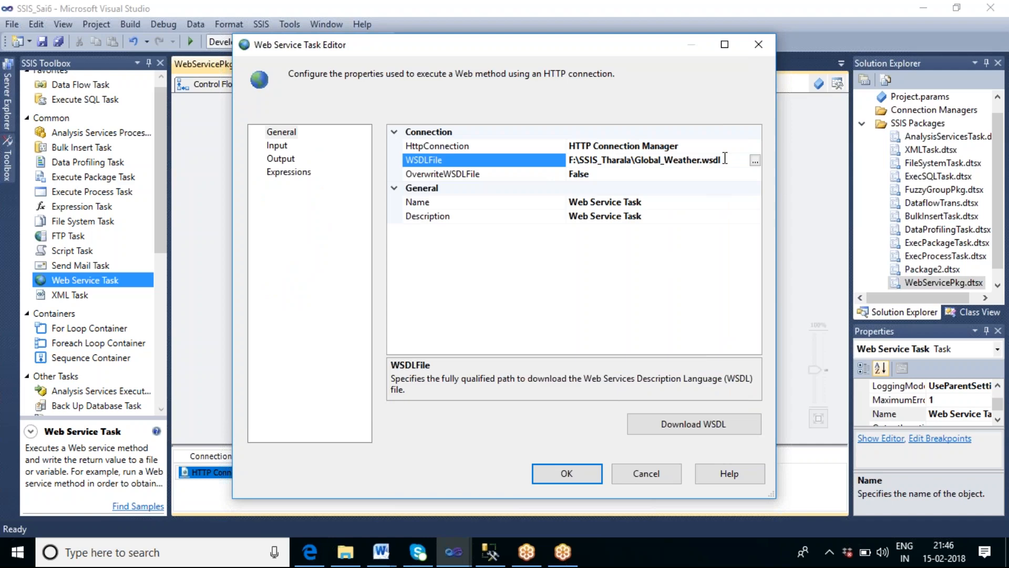
# Step: Download the WSDL file for the task, setting OverwriteWSDLFile to True so the existing file is replaced
pyautogui.click(703, 425)
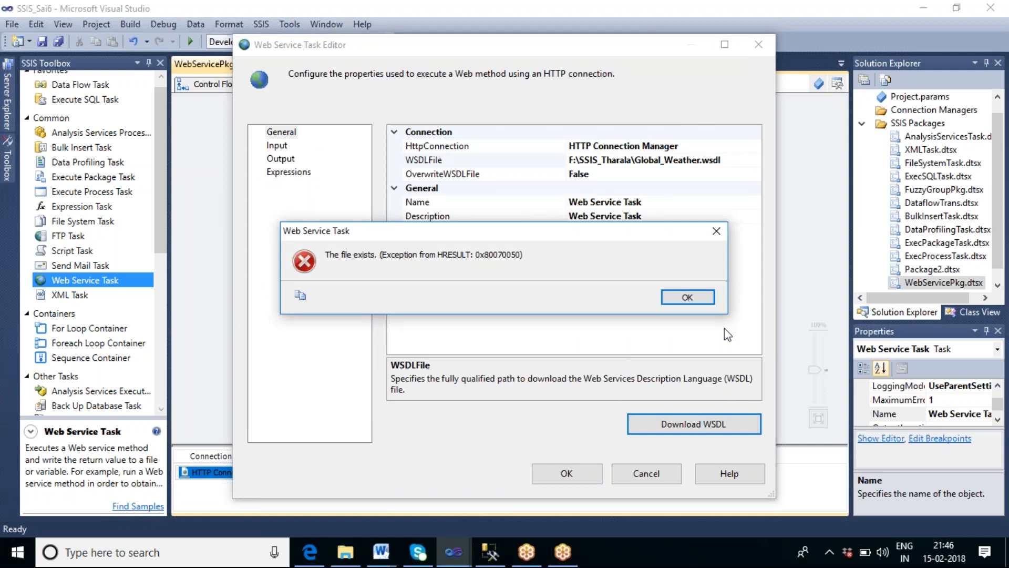
pyautogui.click(704, 299)
pyautogui.click(735, 174)
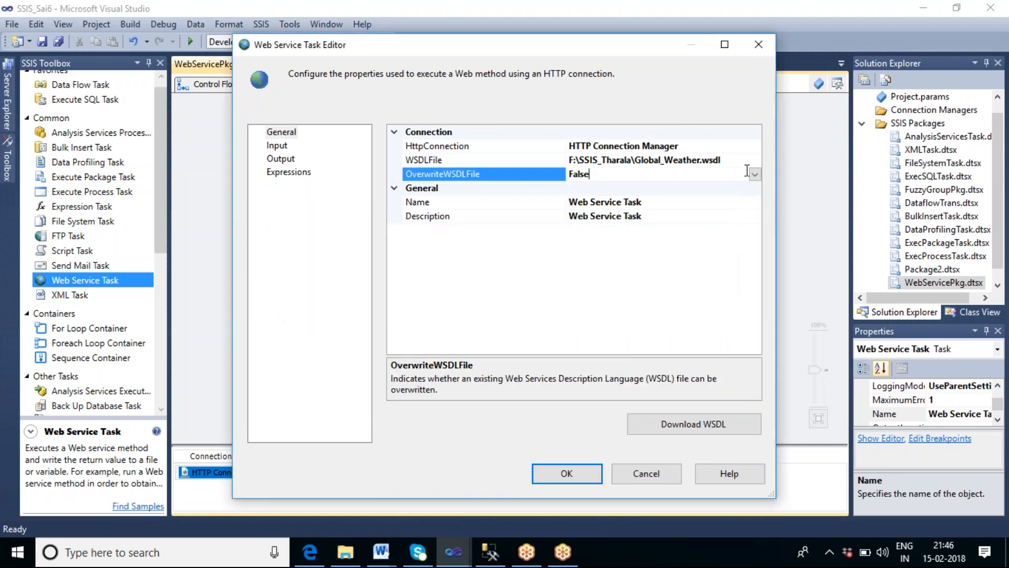
pyautogui.click(755, 174)
pyautogui.click(593, 190)
pyautogui.click(699, 418)
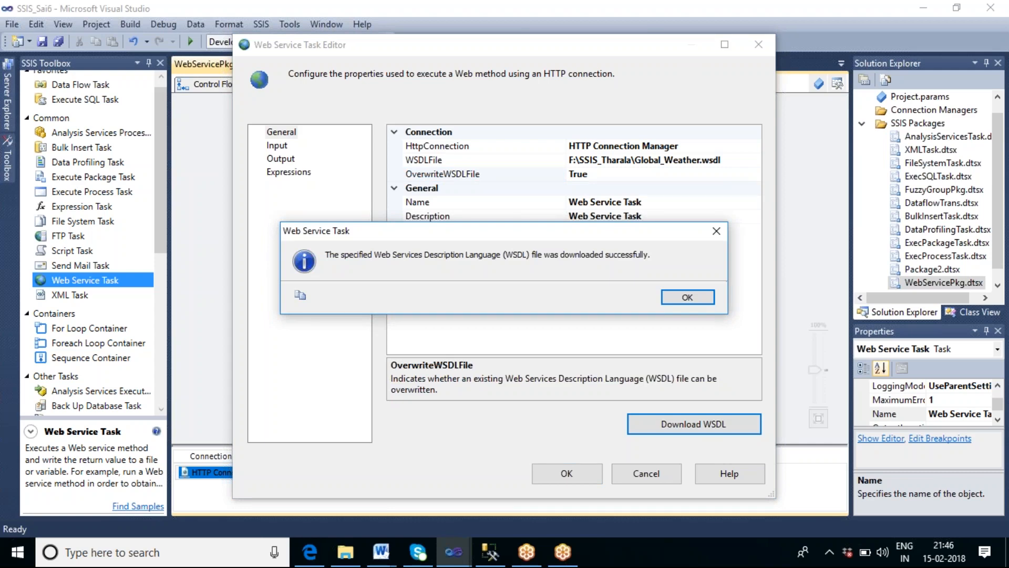
pyautogui.click(684, 300)
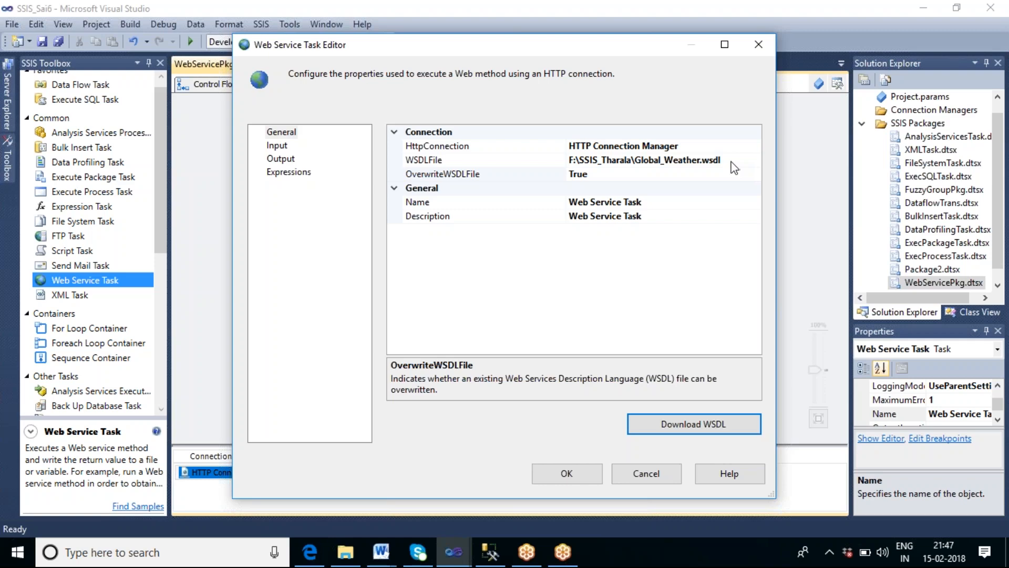
# Step: On the Input page, set the Service to GlobalWeather
pyautogui.click(280, 148)
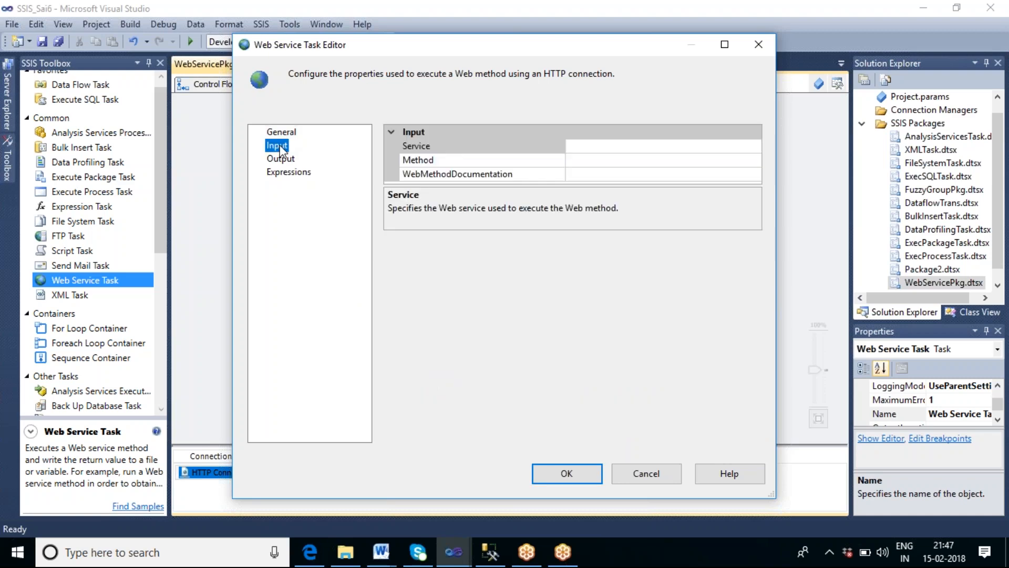
pyautogui.click(629, 153)
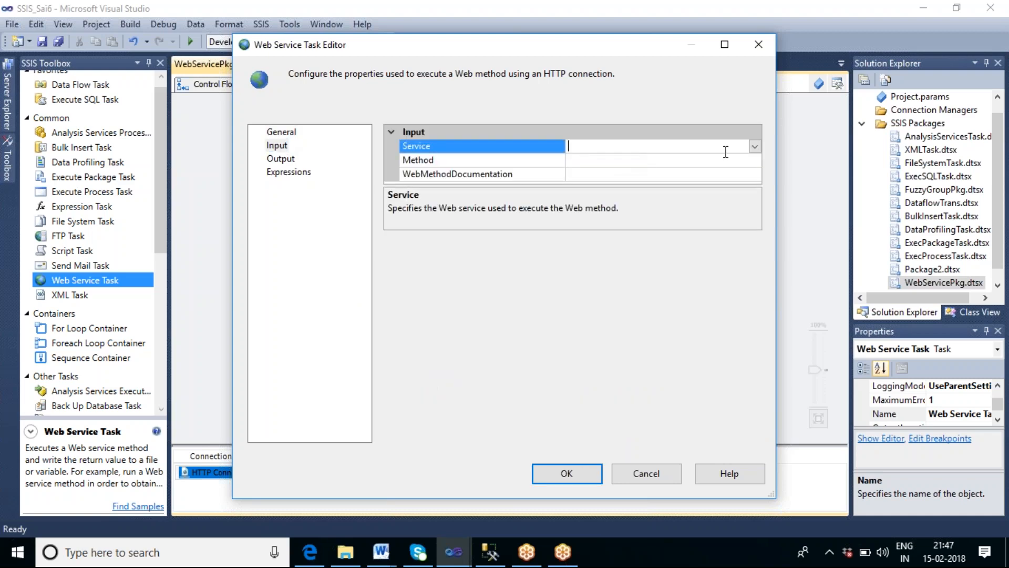
pyautogui.click(754, 147)
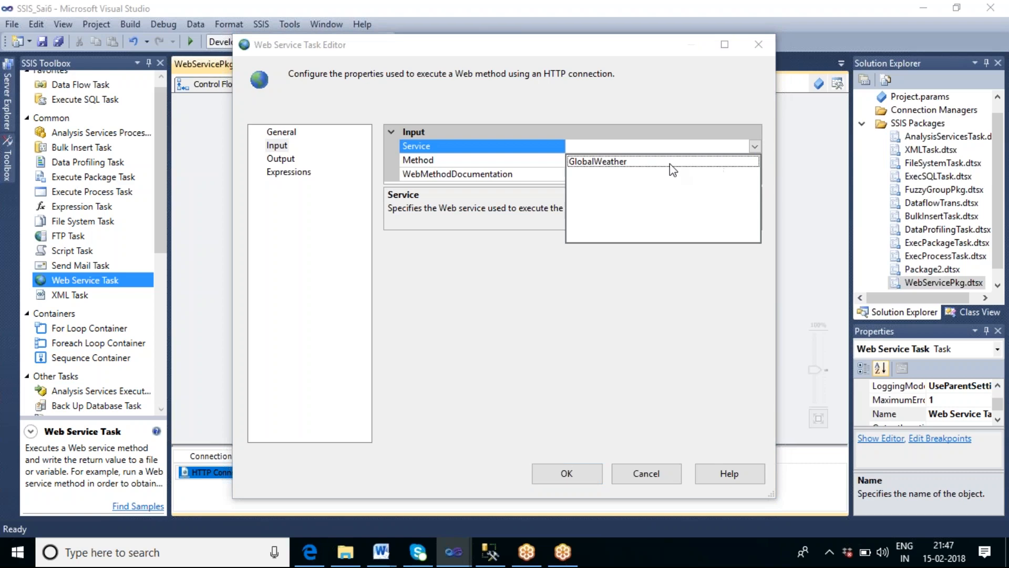
pyautogui.click(638, 166)
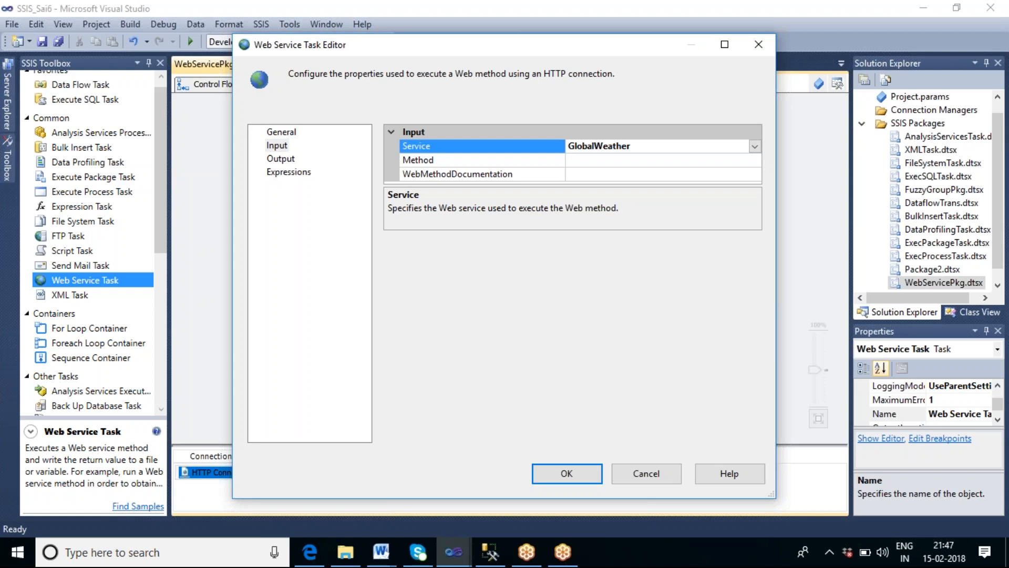
# Step: Compare the available methods with the GlobalWeather operations page in the browser, then return to the task editor
pyautogui.click(653, 161)
pyautogui.click(756, 161)
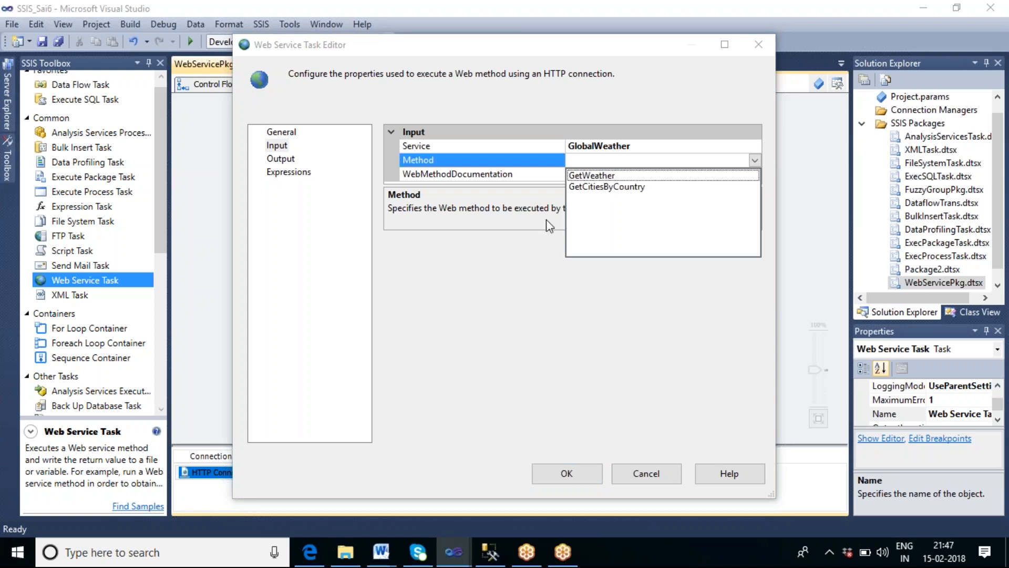
pyautogui.click(310, 552)
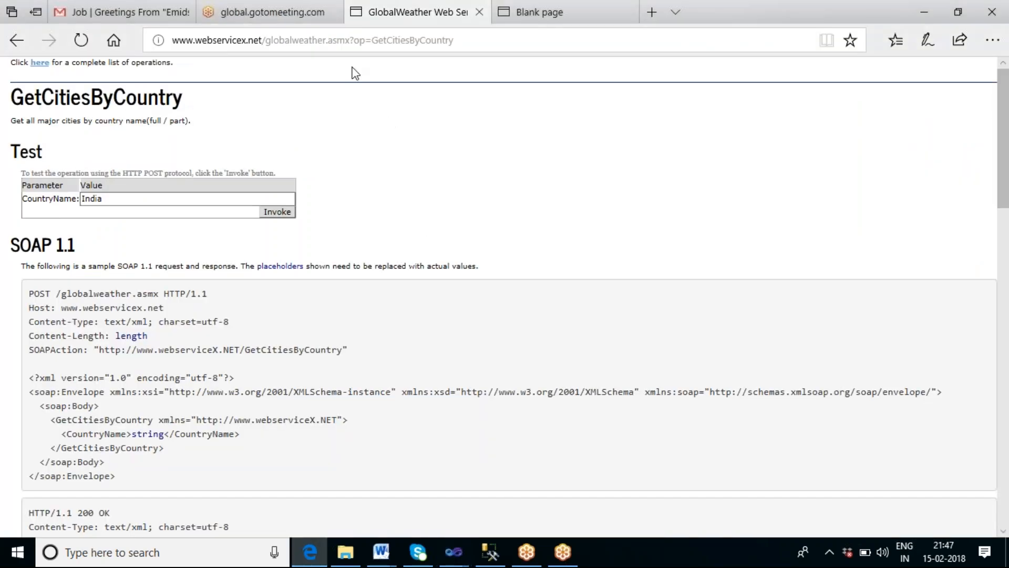
pyautogui.click(15, 42)
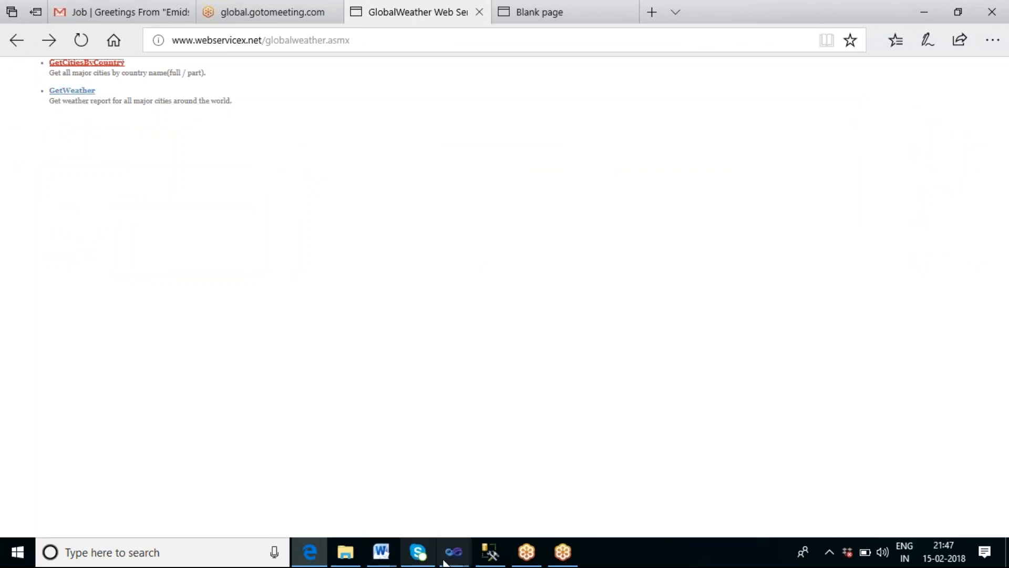
pyautogui.moveTo(453, 561)
pyautogui.click(529, 513)
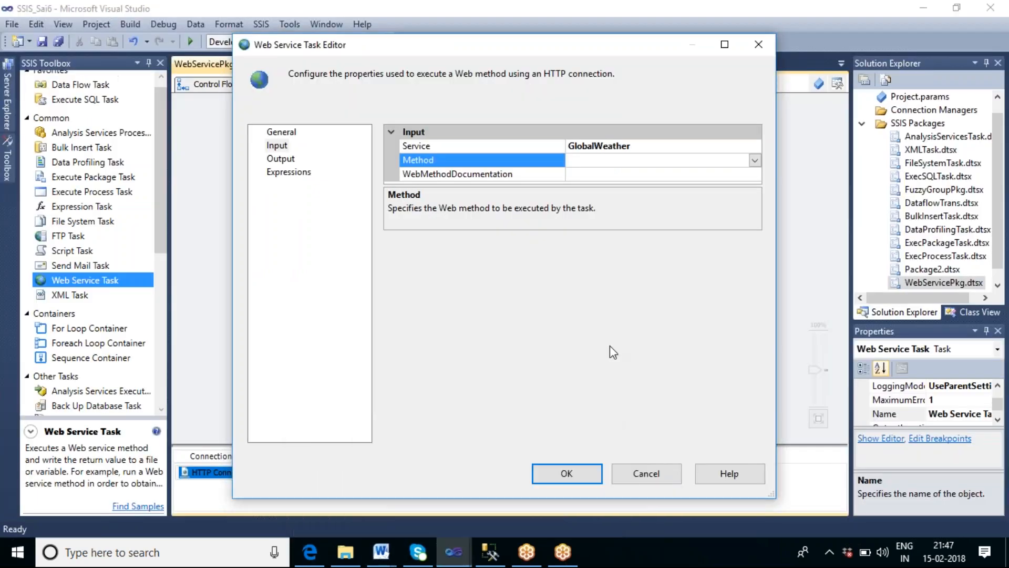
# Step: Set the Method to GetCitiesByCountry and enter India as the CountryName parameter value
pyautogui.click(756, 159)
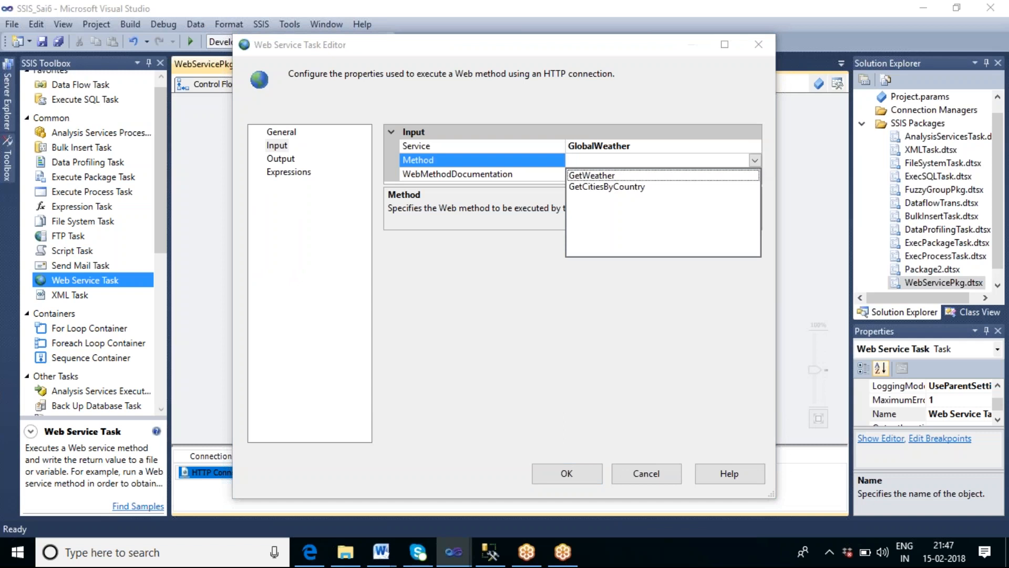
pyautogui.click(604, 187)
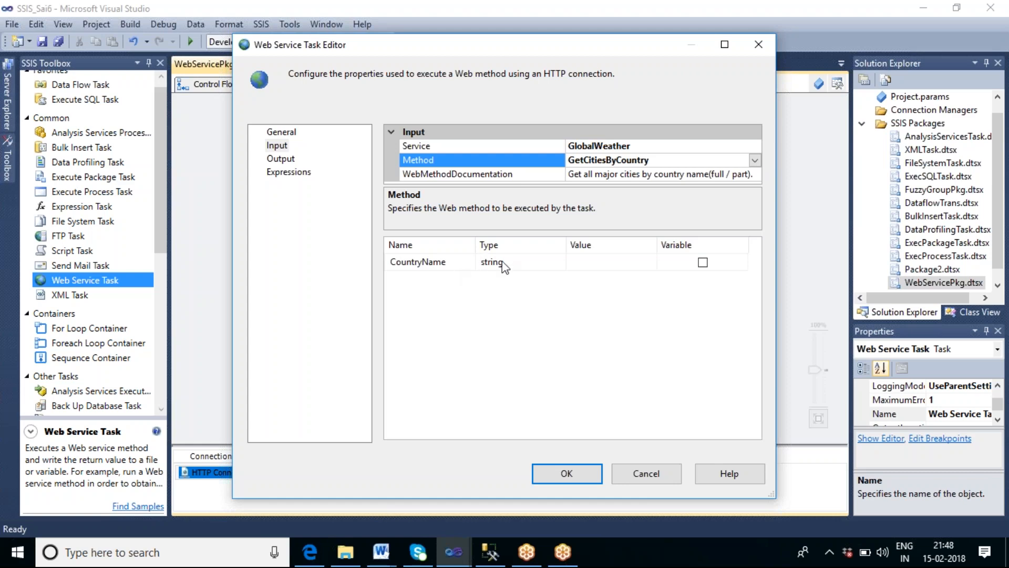
pyautogui.click(594, 263)
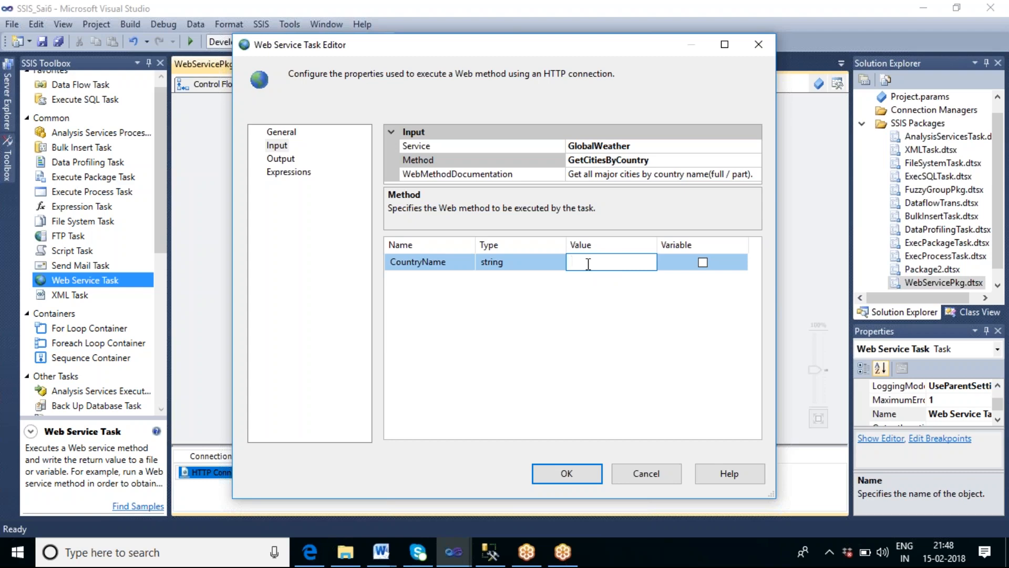
pyautogui.write('India')
pyautogui.click(581, 356)
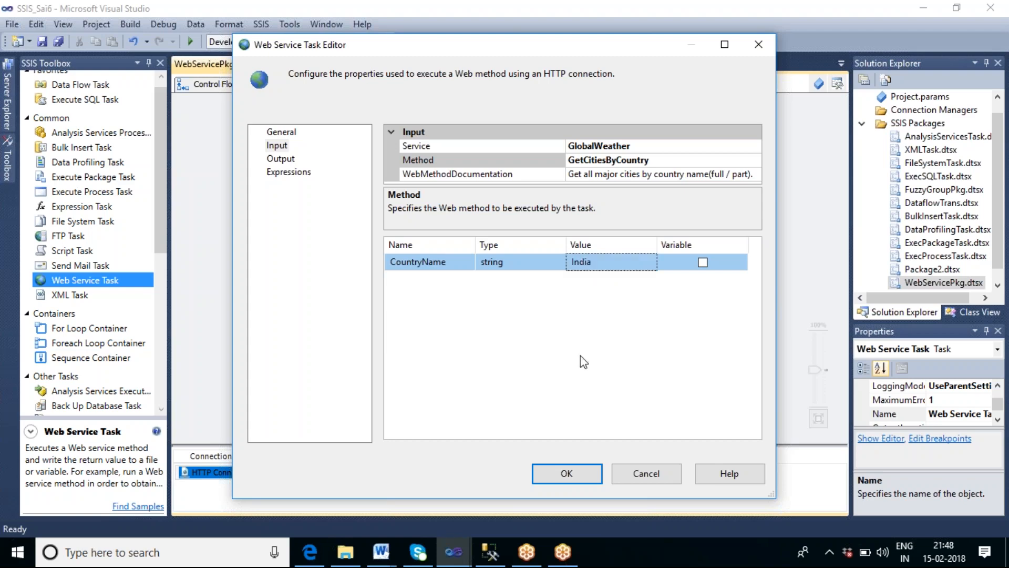
pyautogui.click(680, 147)
pyautogui.click(755, 147)
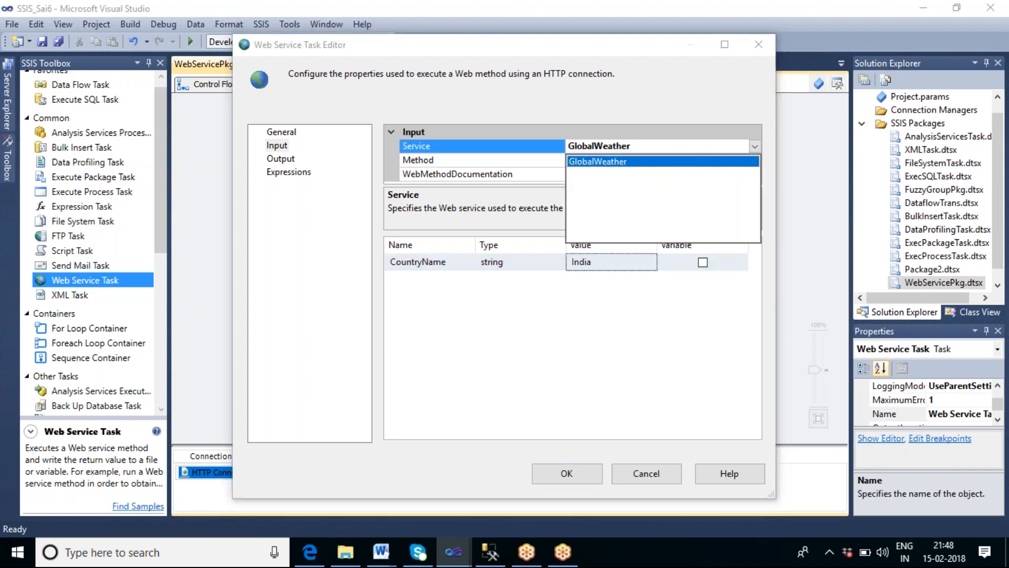
pyautogui.click(619, 167)
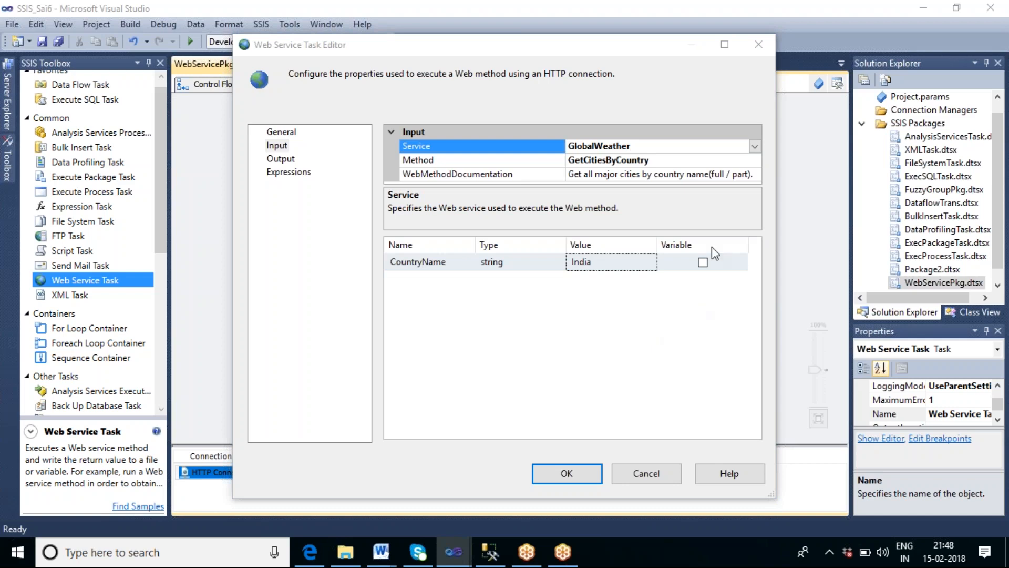
pyautogui.click(718, 160)
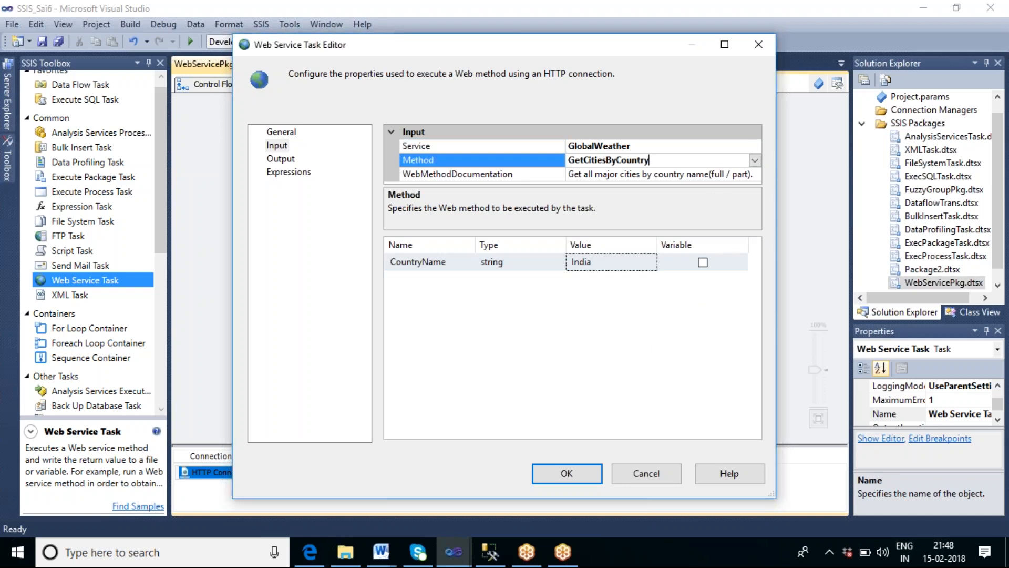
pyautogui.click(755, 160)
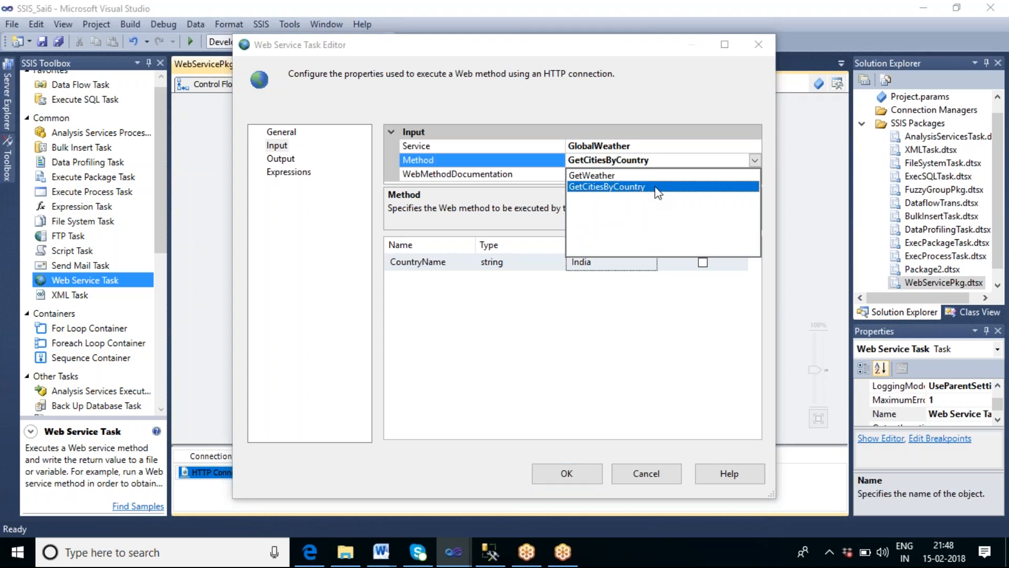
pyautogui.click(593, 344)
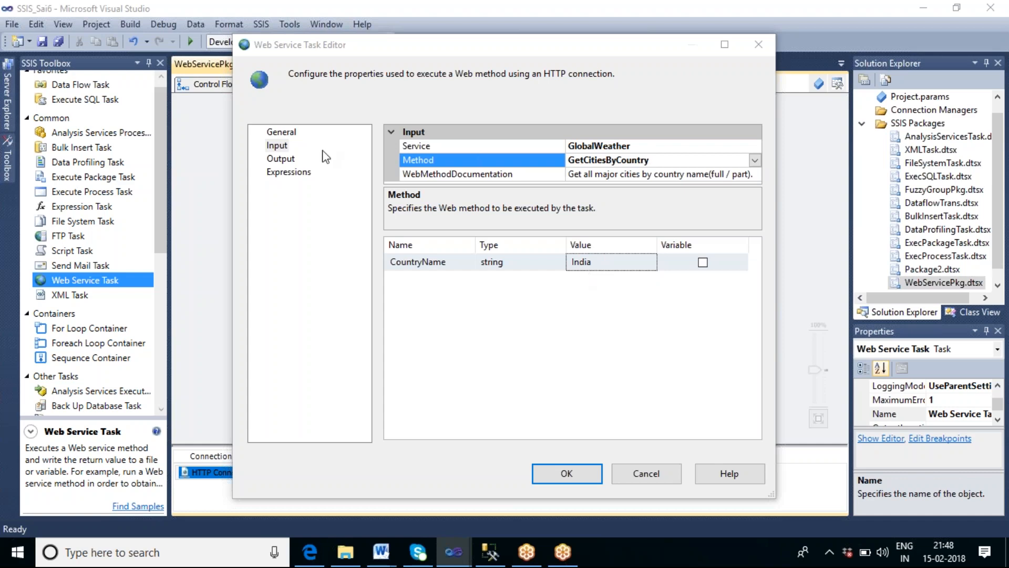
# Step: On the Output page, start a new file connection for the output with usage type Create file
pyautogui.click(282, 161)
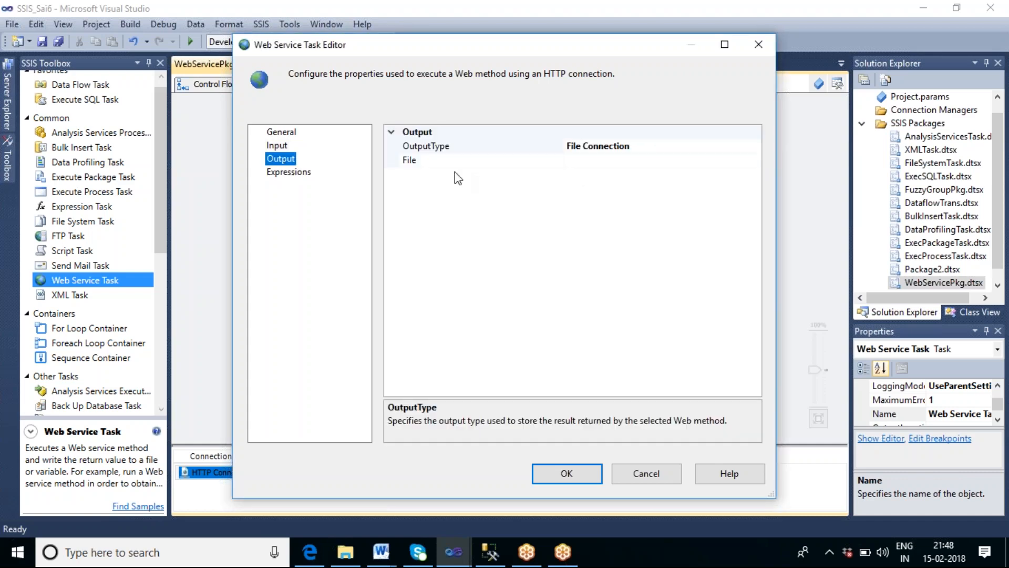
pyautogui.click(583, 160)
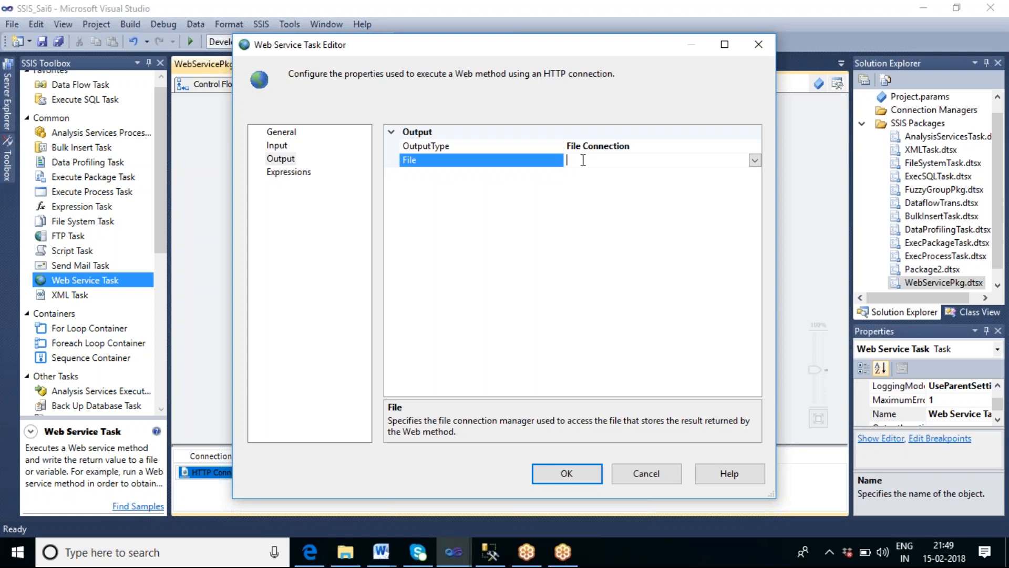
pyautogui.click(755, 161)
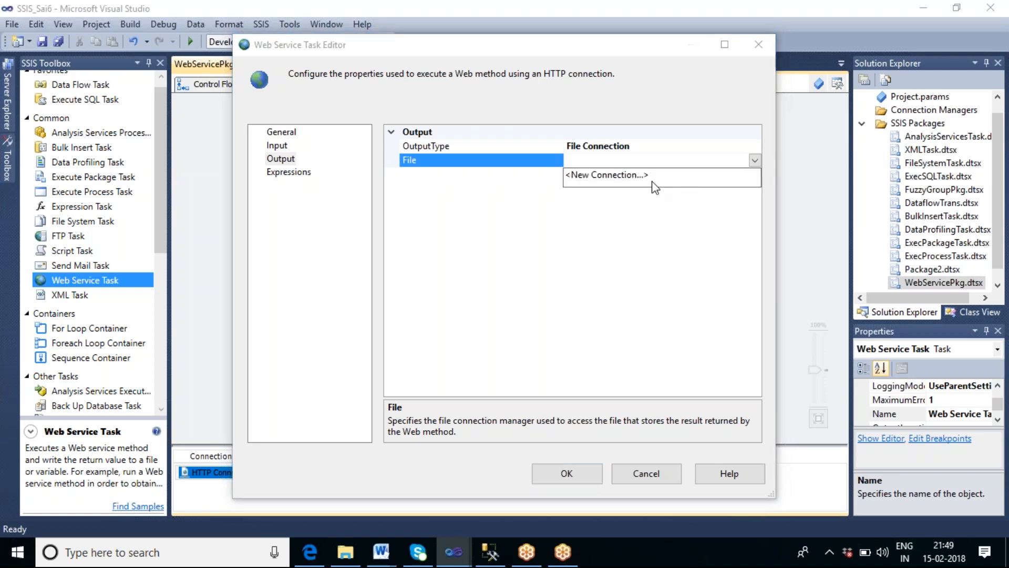
pyautogui.click(609, 175)
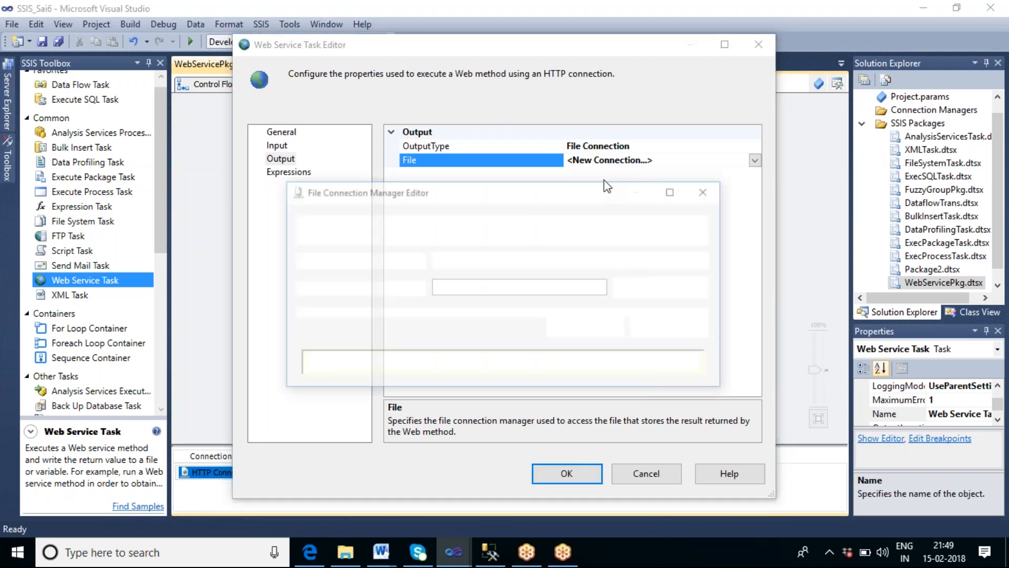
pyautogui.click(504, 264)
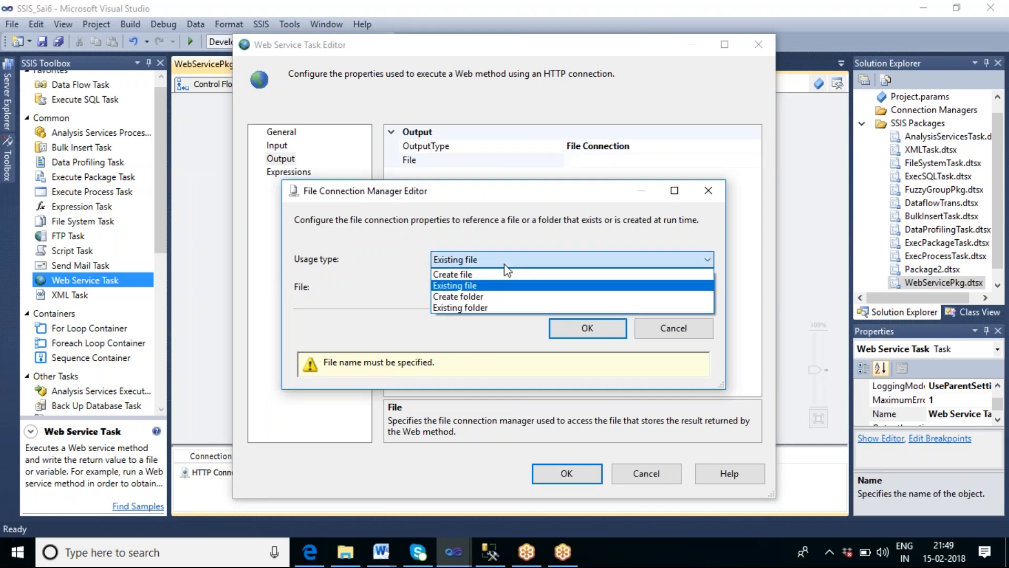
pyautogui.click(508, 272)
pyautogui.click(651, 288)
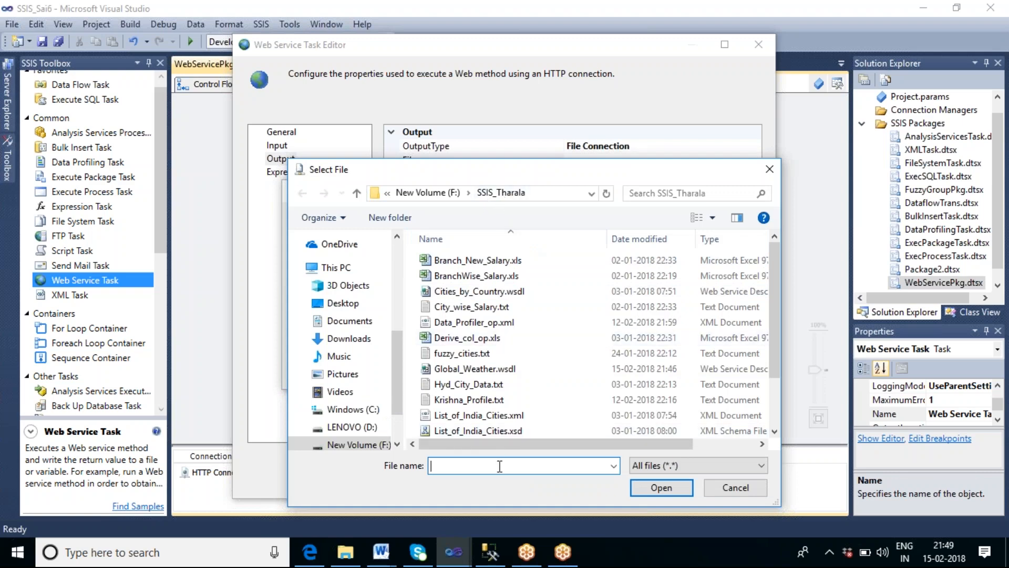
# Step: Name the output file India_City_by_list.XML in F:\SSIS_Tharala and confirm the file connection
pyautogui.write('C')
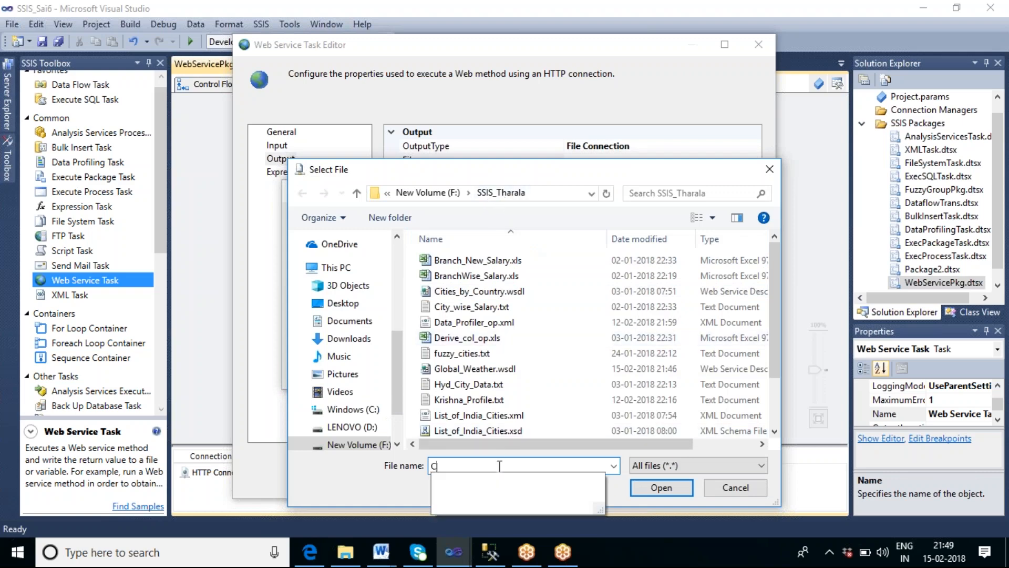
pyautogui.write('ity')
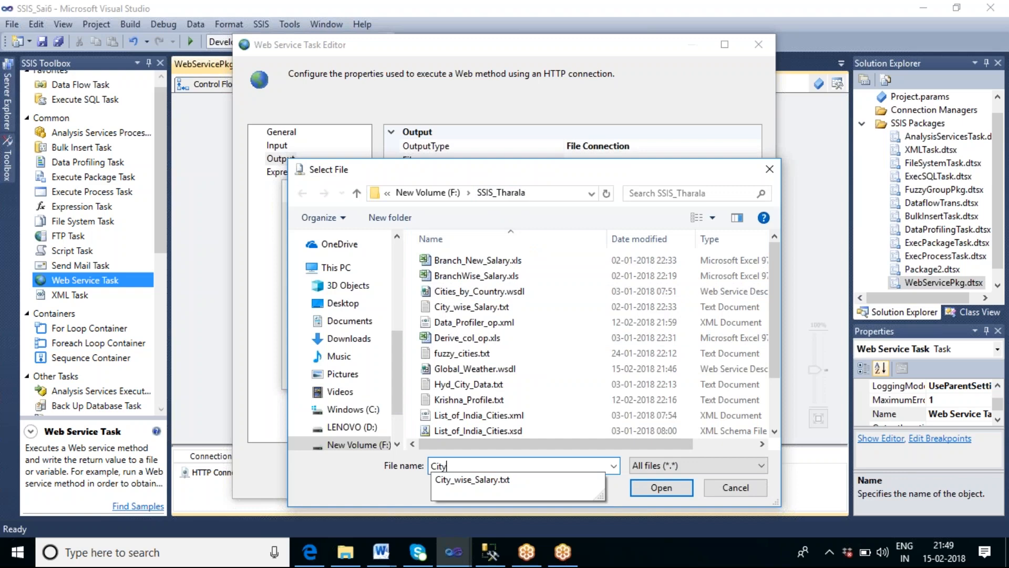
pyautogui.write('_by_list.XML')
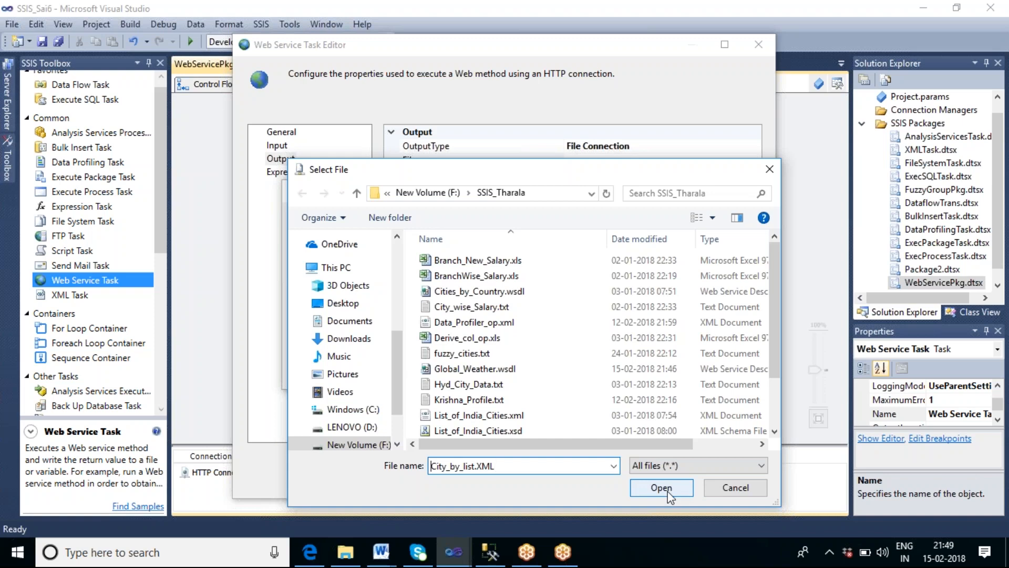
pyautogui.press('Home')
pyautogui.write('iN')
pyautogui.press('BackSpace')
pyautogui.write('ndia_')
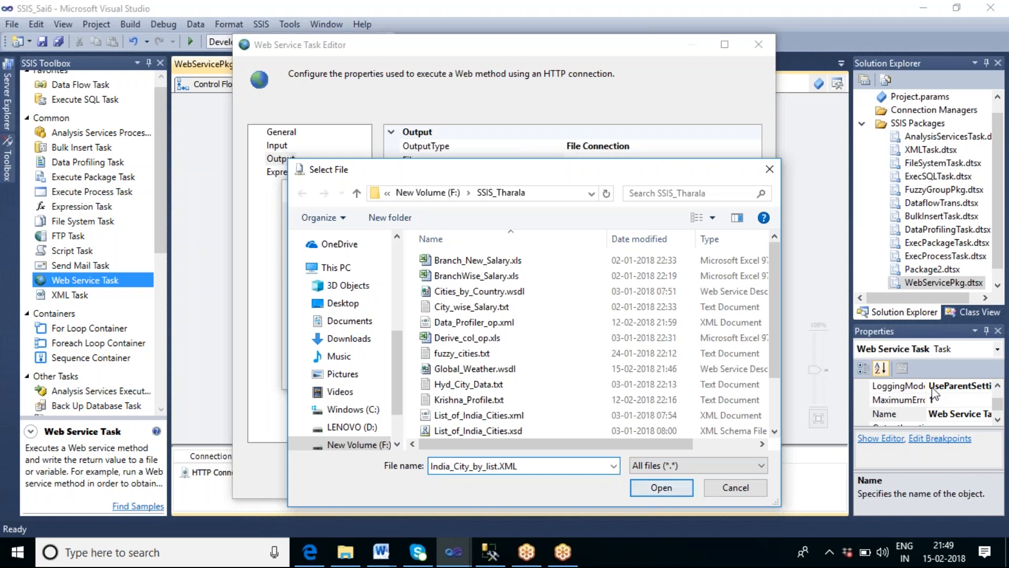
pyautogui.click(666, 489)
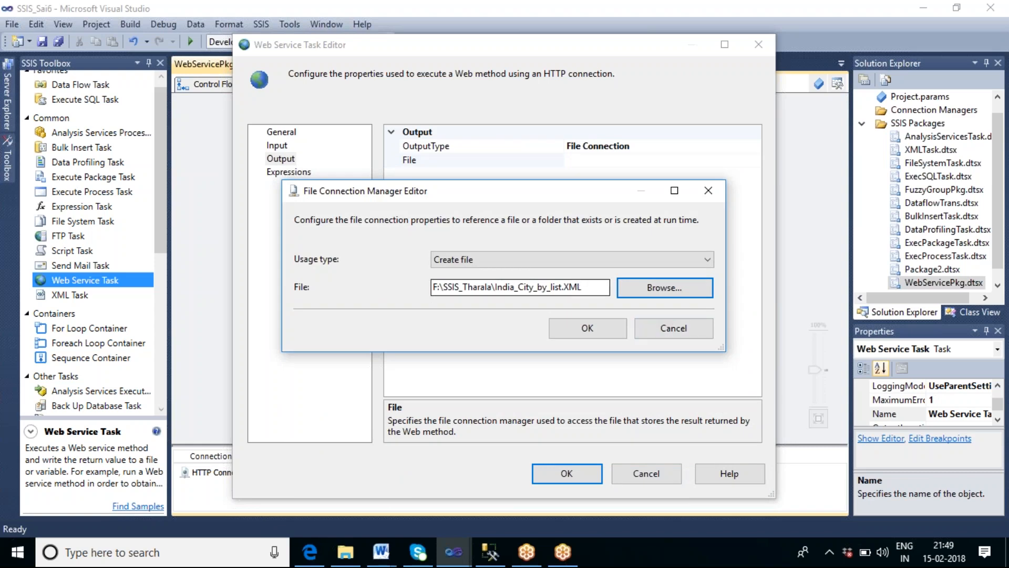
pyautogui.click(586, 327)
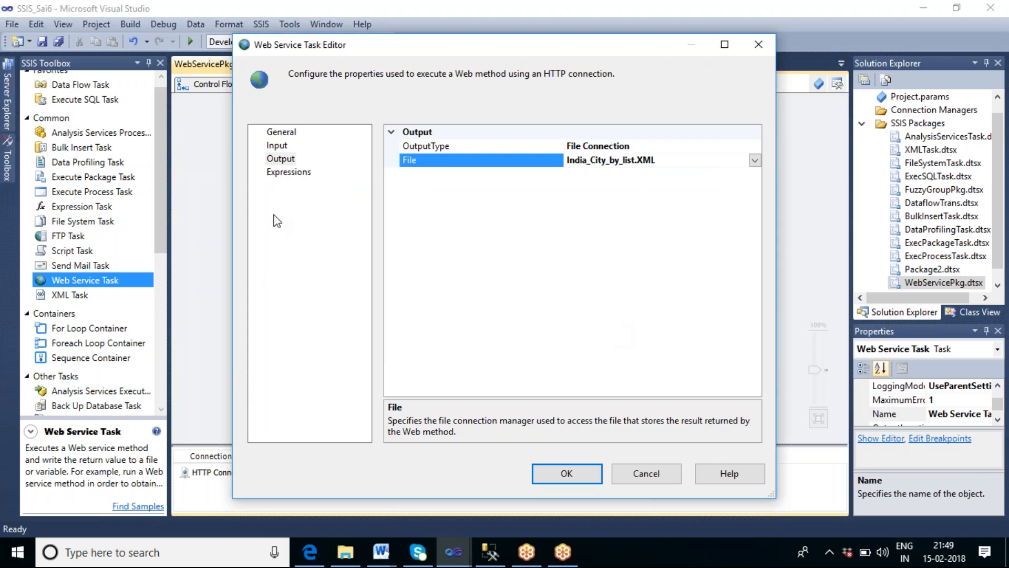
# Step: Return to the General page to review the task's connection settings
pyautogui.click(293, 134)
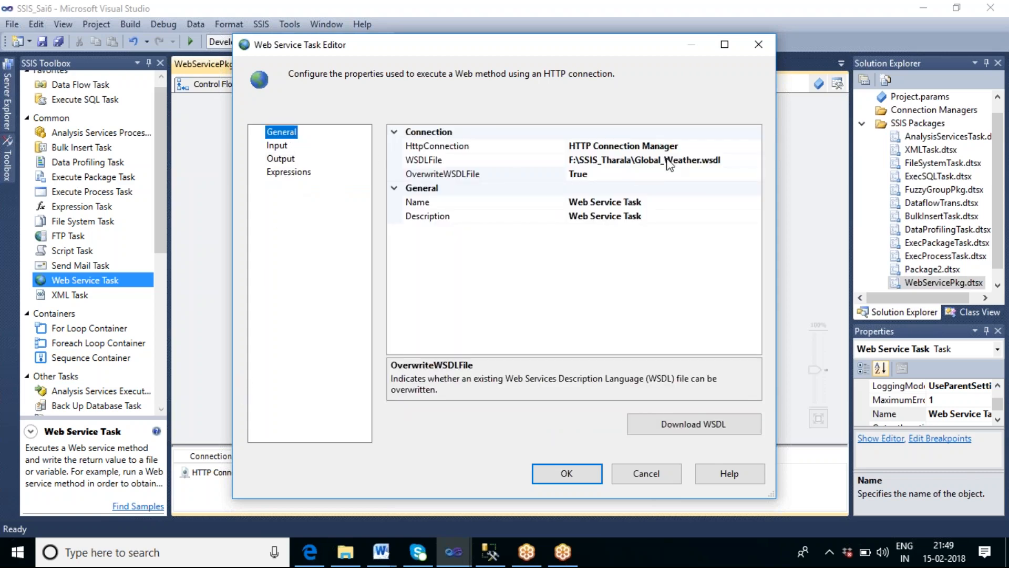
pyautogui.click(705, 147)
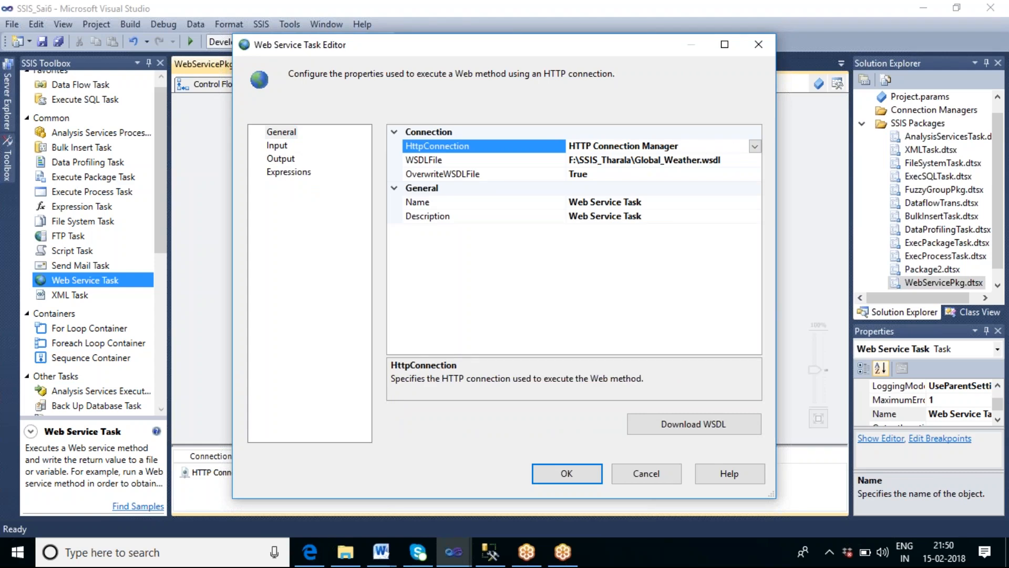
# Step: Review the WSDL file, Service, Method and output file settings, then close the Web Service Task editor with OK
pyautogui.click(732, 160)
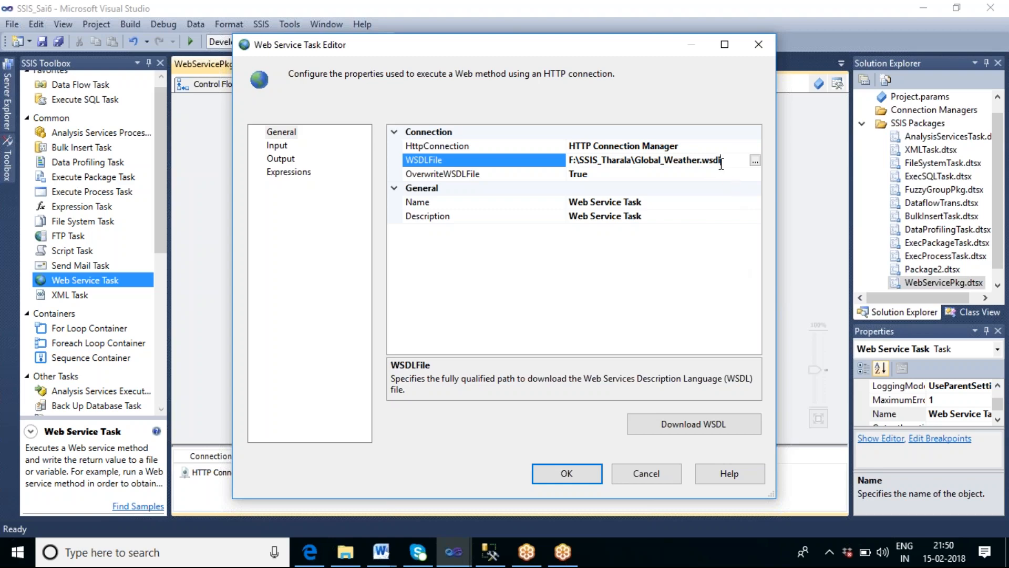
pyautogui.click(279, 147)
pyautogui.click(677, 146)
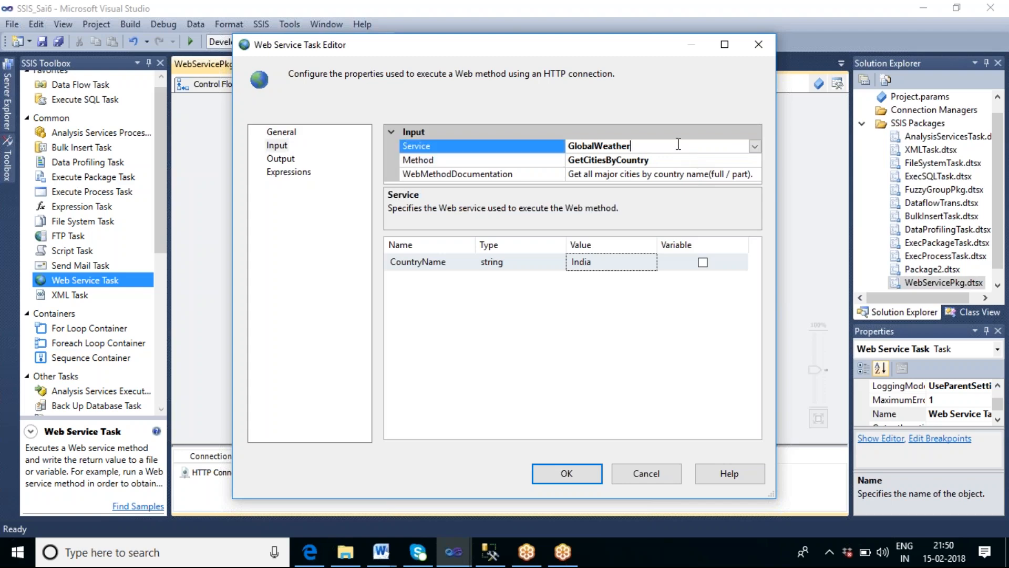
pyautogui.click(755, 147)
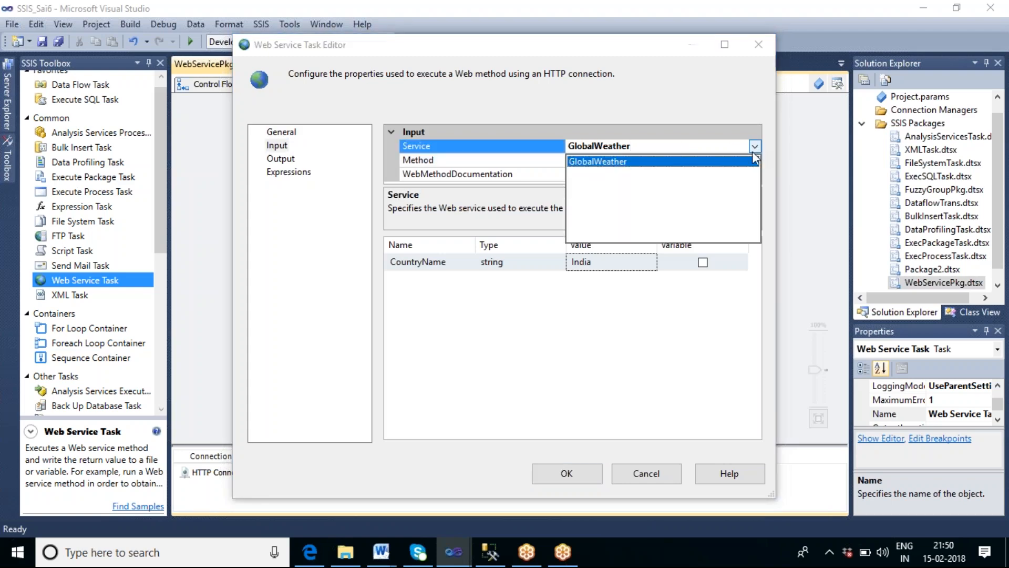
pyautogui.click(742, 162)
pyautogui.click(740, 162)
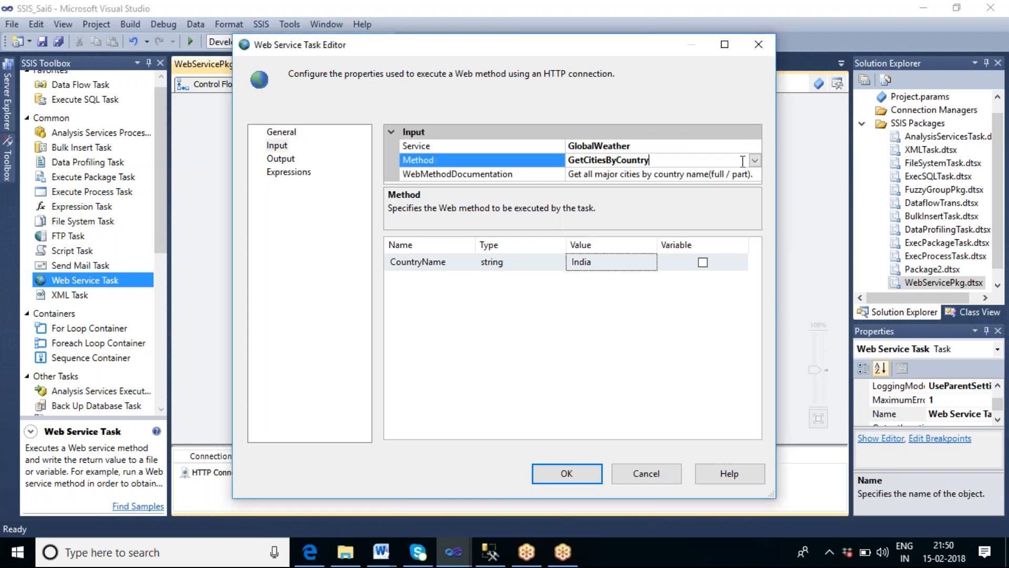
pyautogui.click(754, 161)
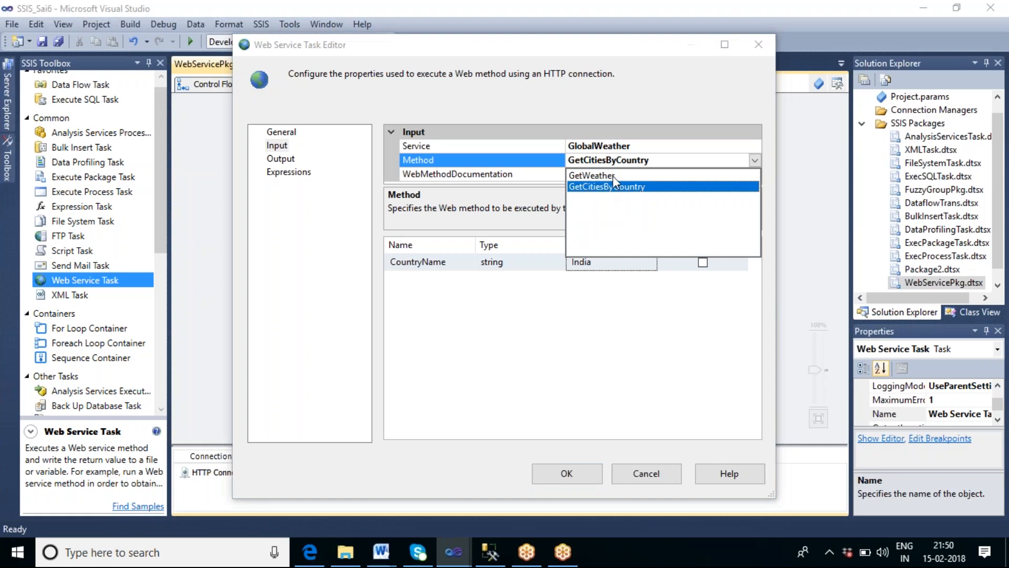
pyautogui.click(644, 371)
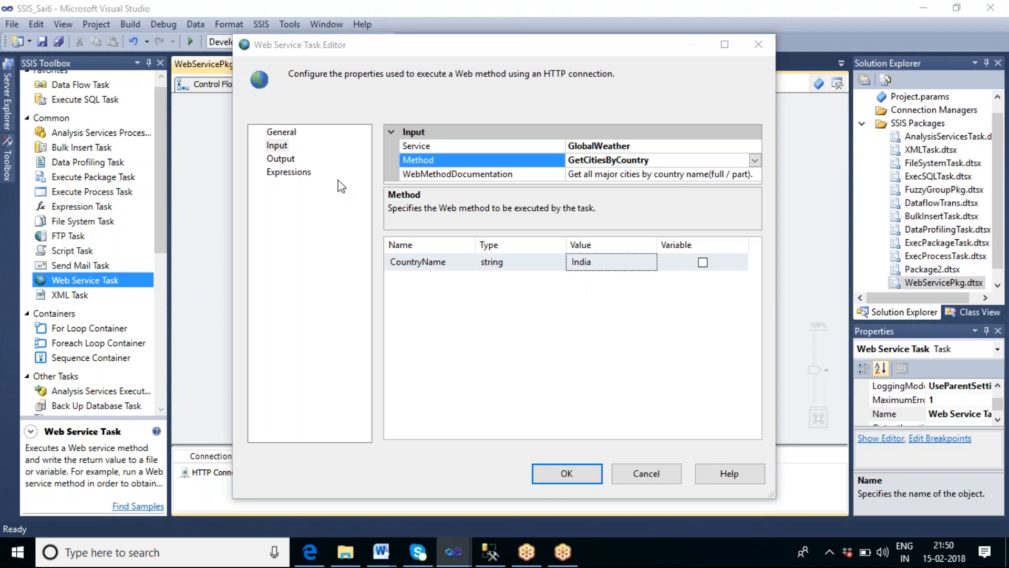
pyautogui.click(281, 159)
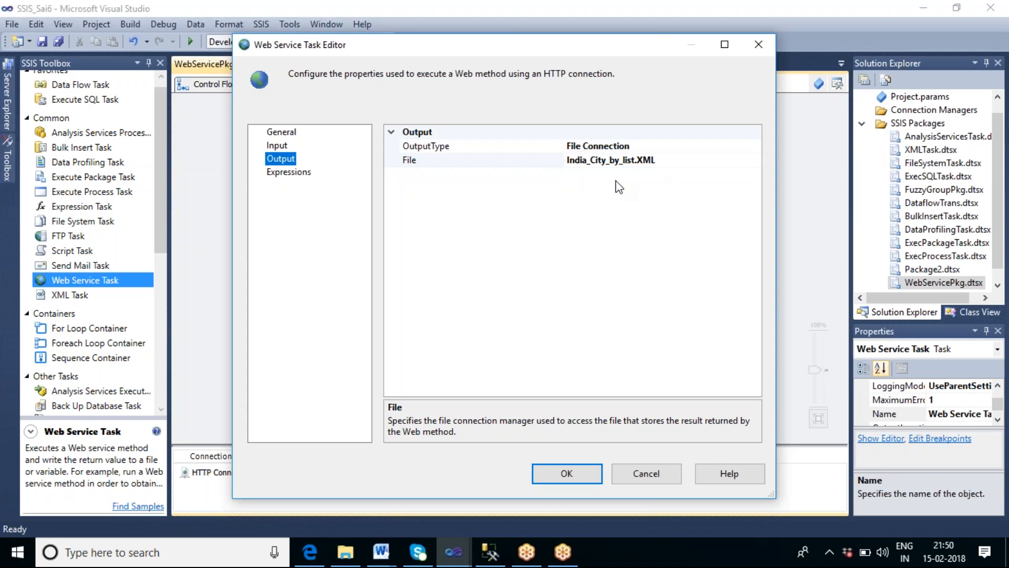
pyautogui.click(585, 476)
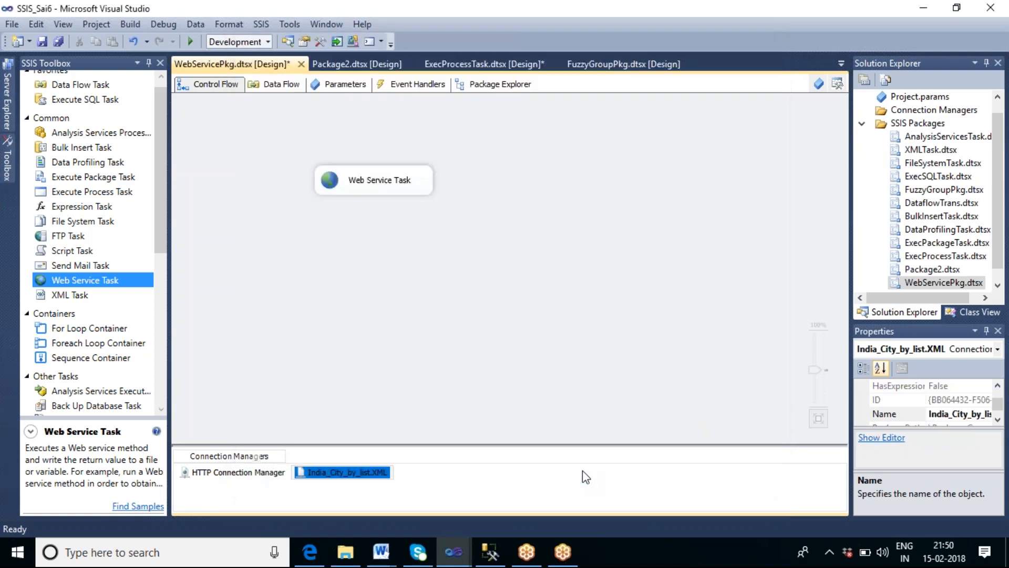
# Step: Execute the Web Service Task on its own
pyautogui.click(394, 181)
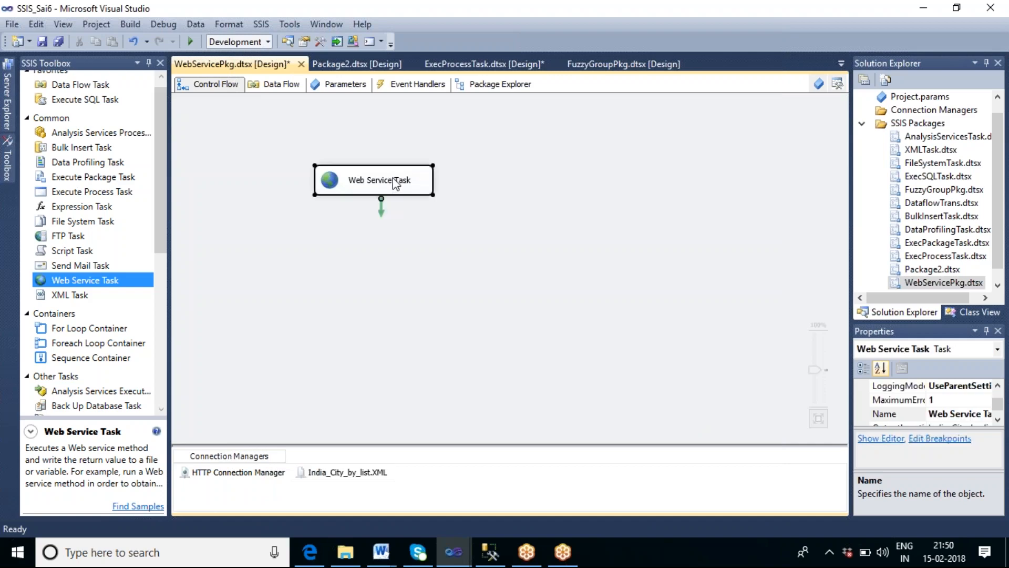
pyautogui.rightClick(395, 181)
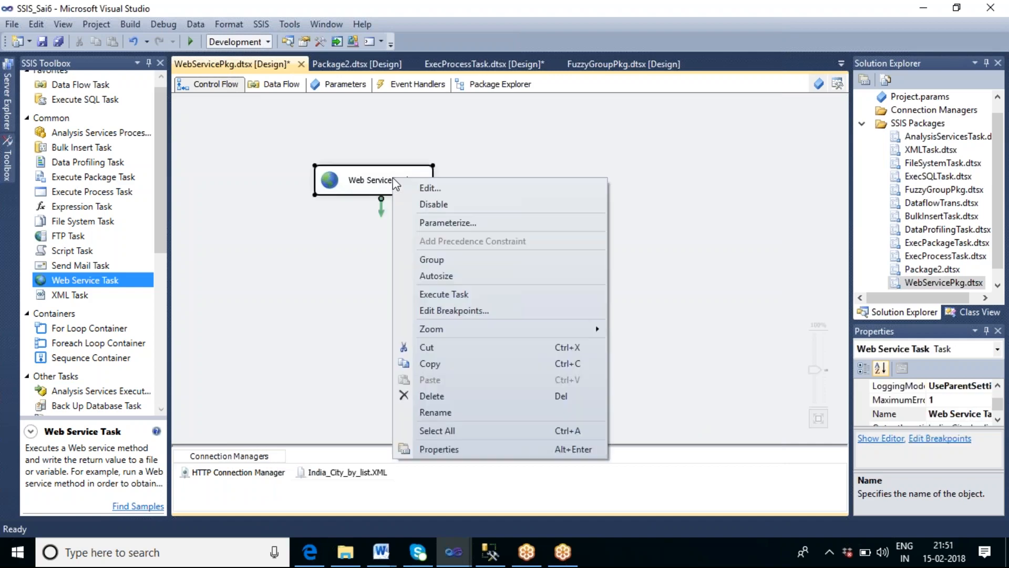
pyautogui.click(434, 298)
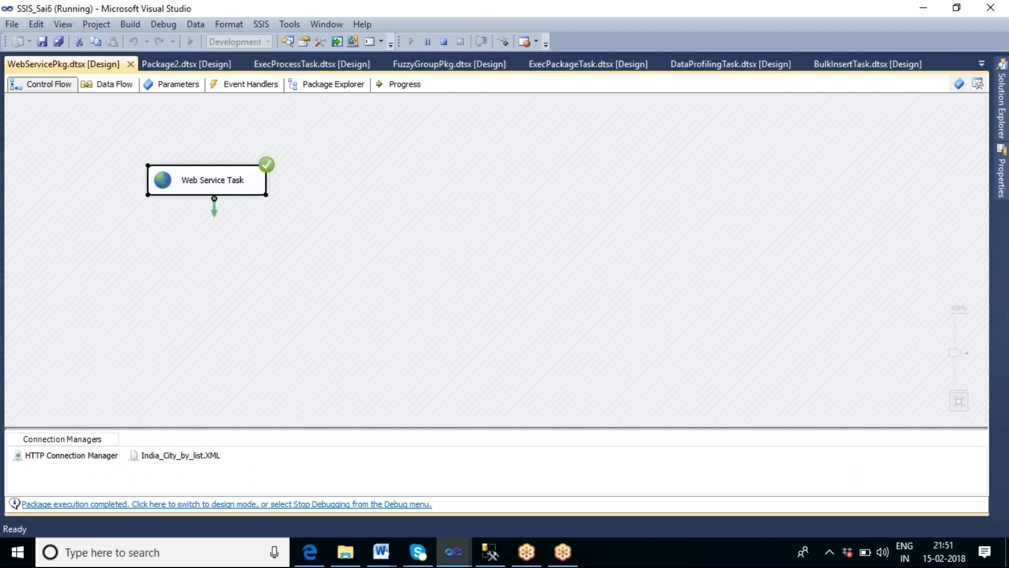
# Step: Open the output file India_City_by_list.XML from the F:\SSIS_Tharala folder
pyautogui.rightClick(637, 556)
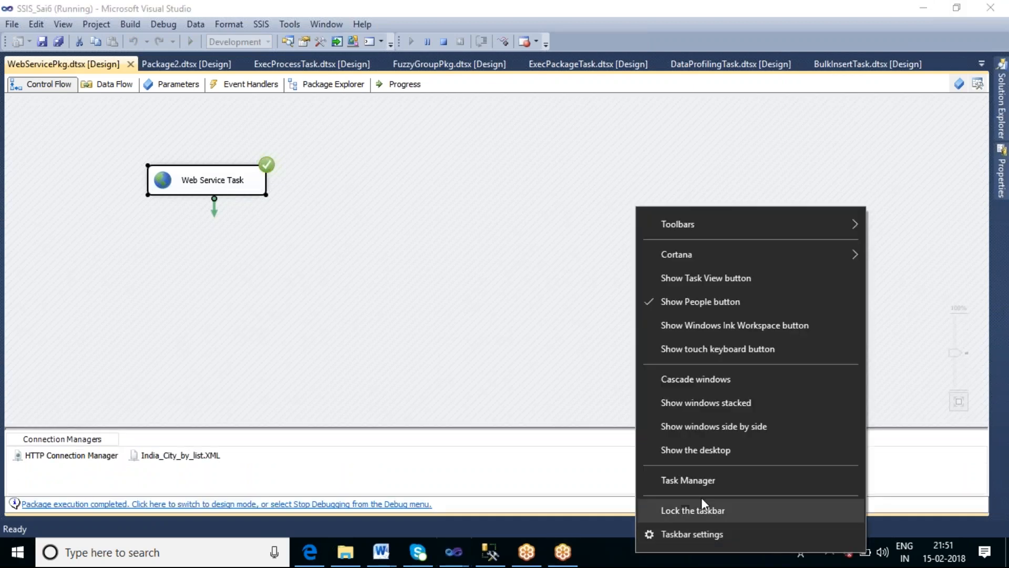
pyautogui.click(713, 451)
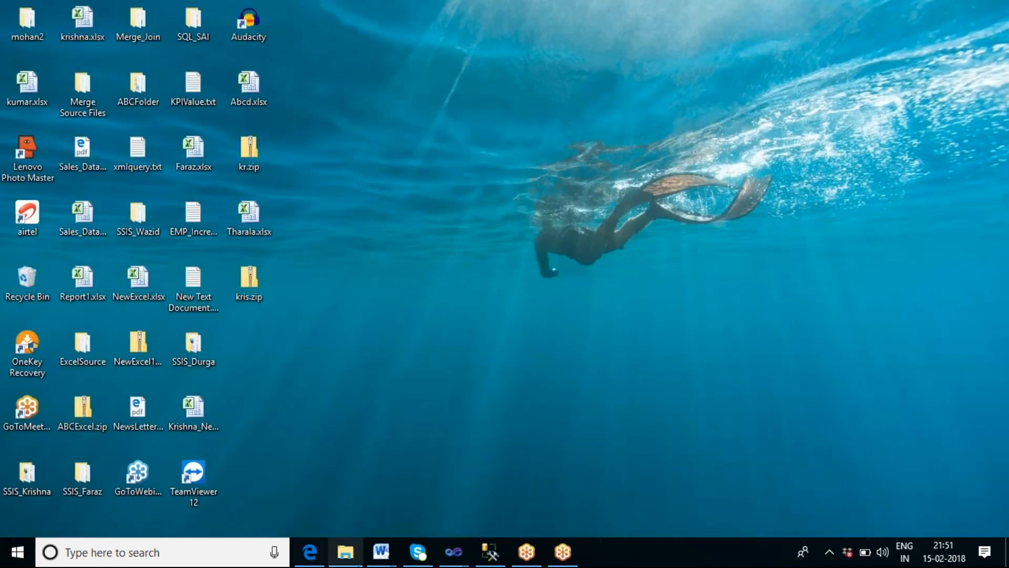
pyautogui.click(346, 552)
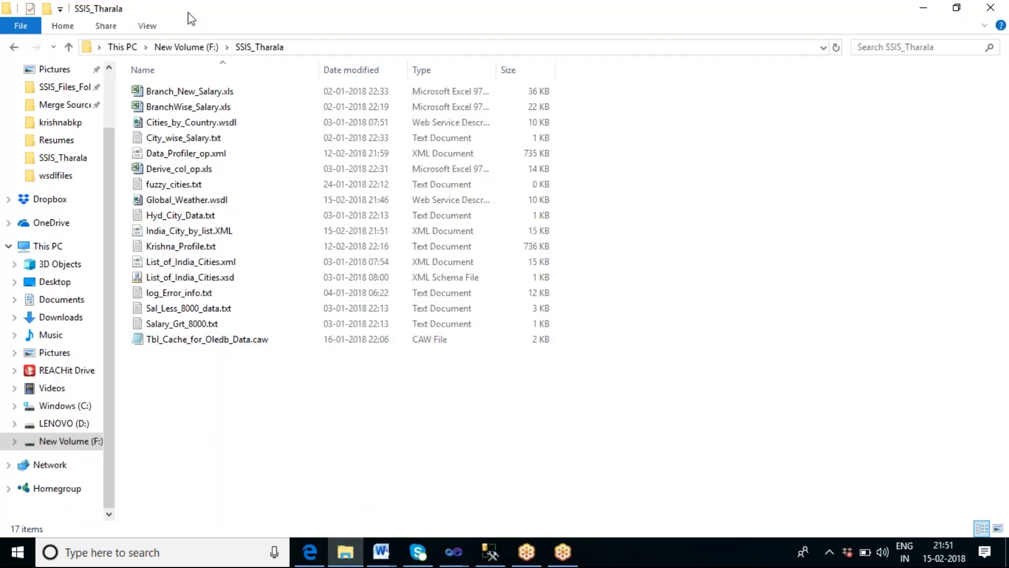
pyautogui.click(179, 47)
pyautogui.click(211, 234)
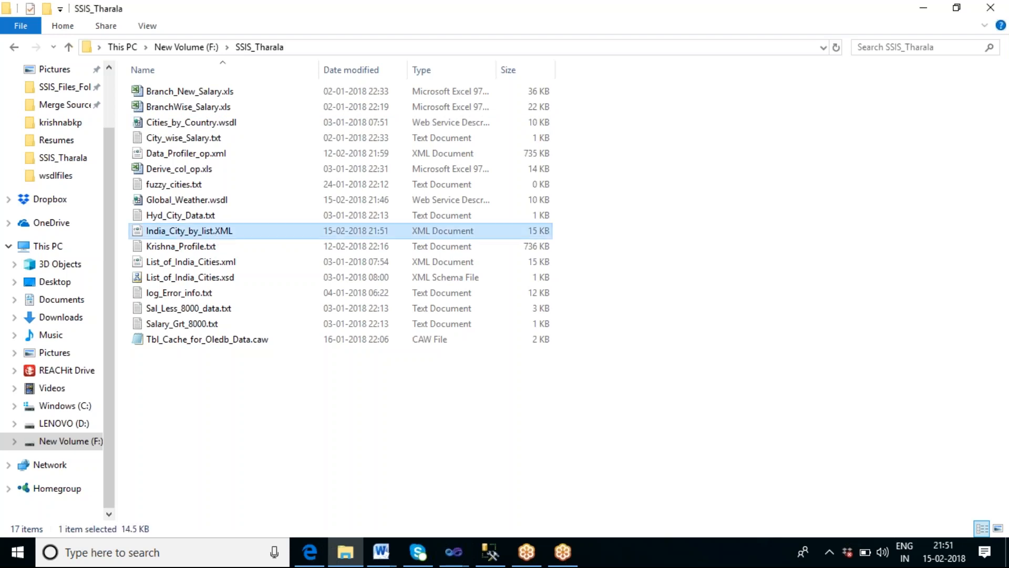
pyautogui.press('Return')
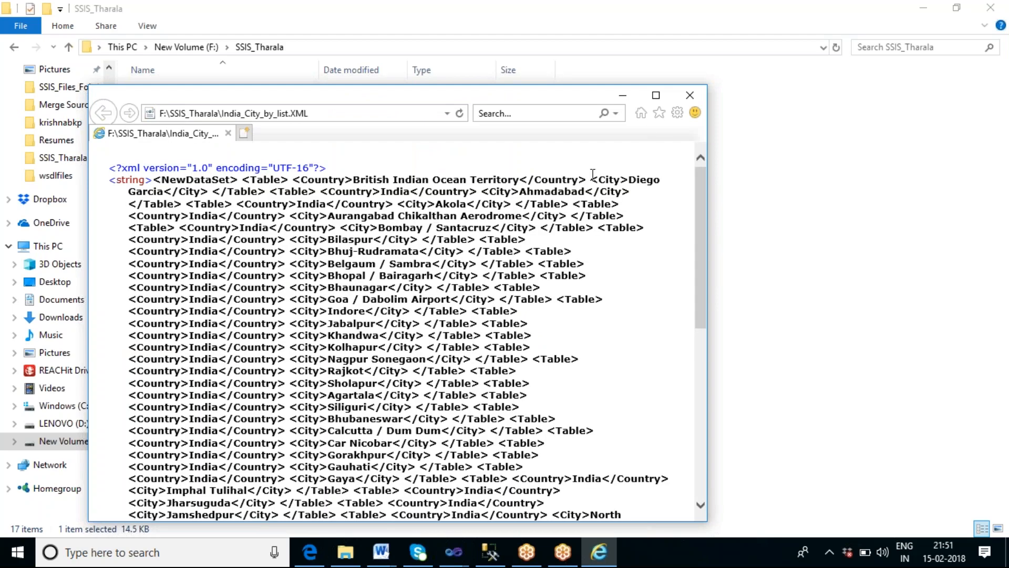
# Step: Examine the city entries in the XML output, then close the viewer
pyautogui.click(656, 96)
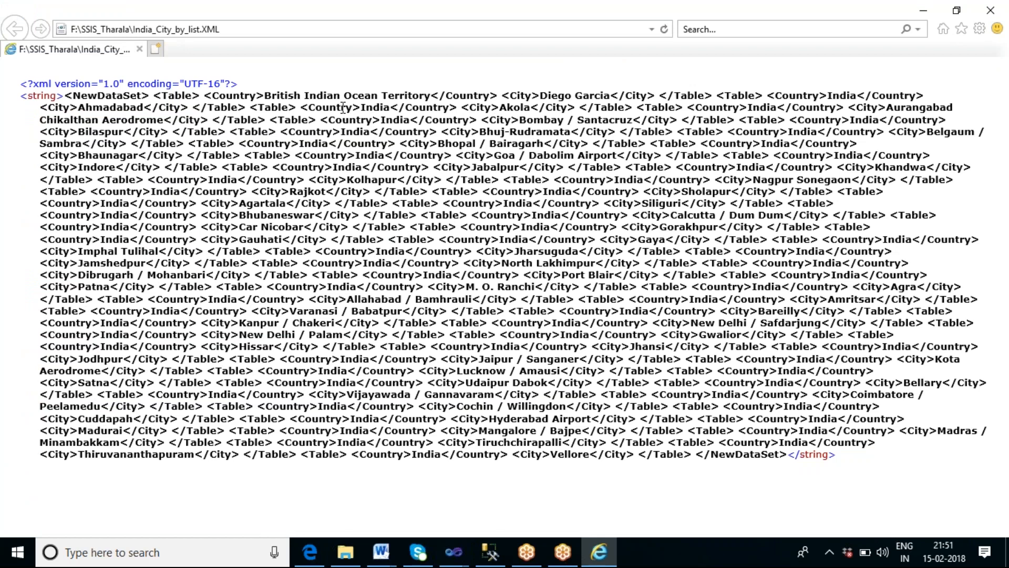
pyautogui.doubleClick(370, 107)
pyautogui.moveTo(520, 120); pyautogui.dragTo(560, 121)
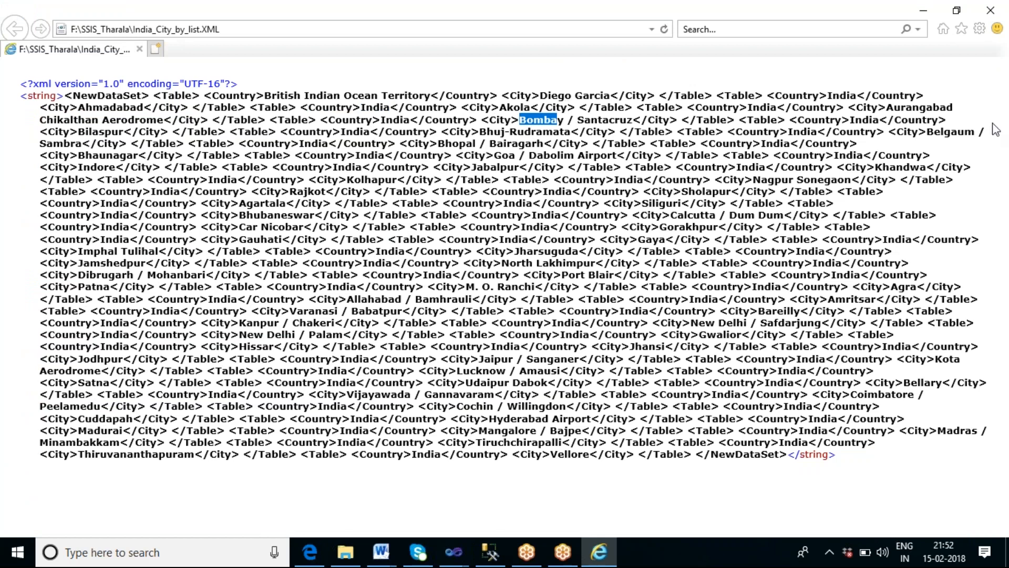
pyautogui.moveTo(887, 108); pyautogui.dragTo(972, 139)
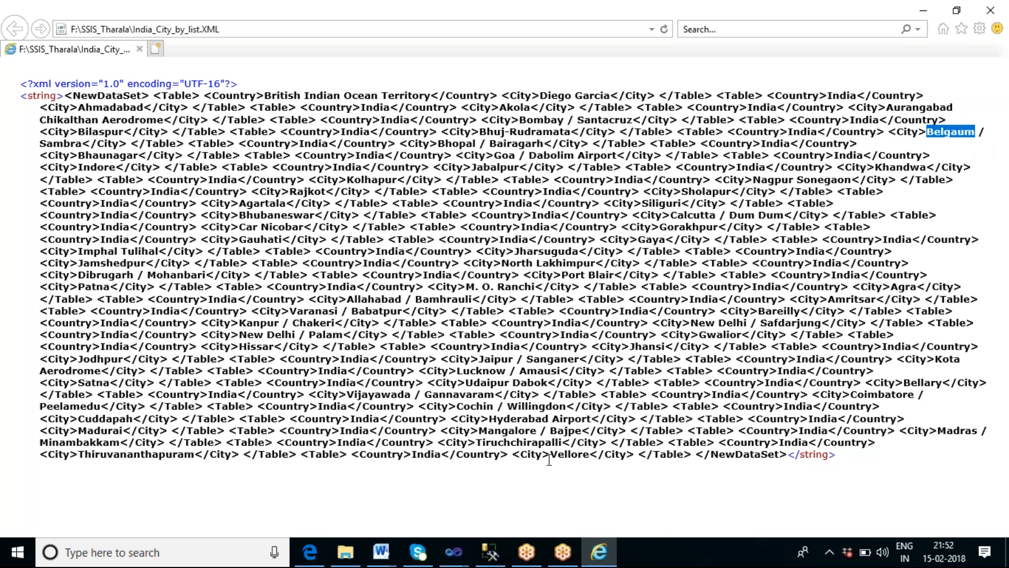
pyautogui.moveTo(487, 431); pyautogui.dragTo(591, 419)
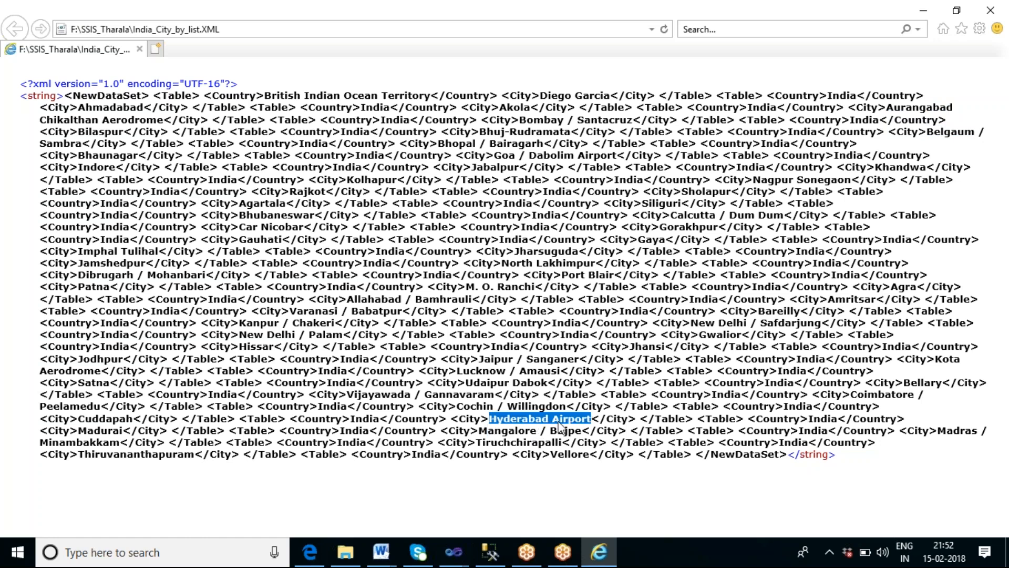
pyautogui.moveTo(547, 454); pyautogui.dragTo(592, 458)
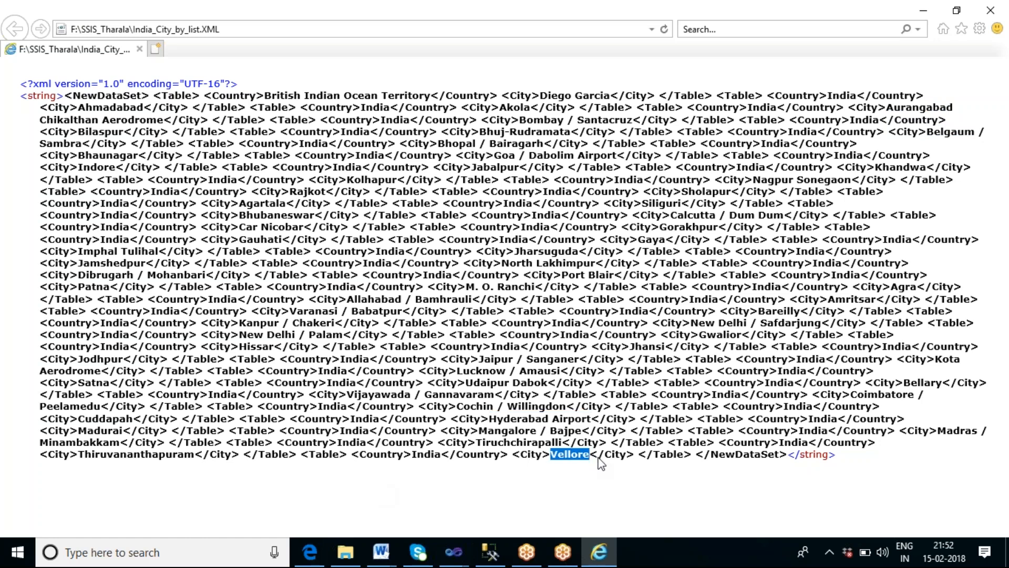
pyautogui.click(943, 432)
pyautogui.moveTo(943, 432); pyautogui.dragTo(981, 432)
pyautogui.moveTo(943, 382); pyautogui.dragTo(896, 395)
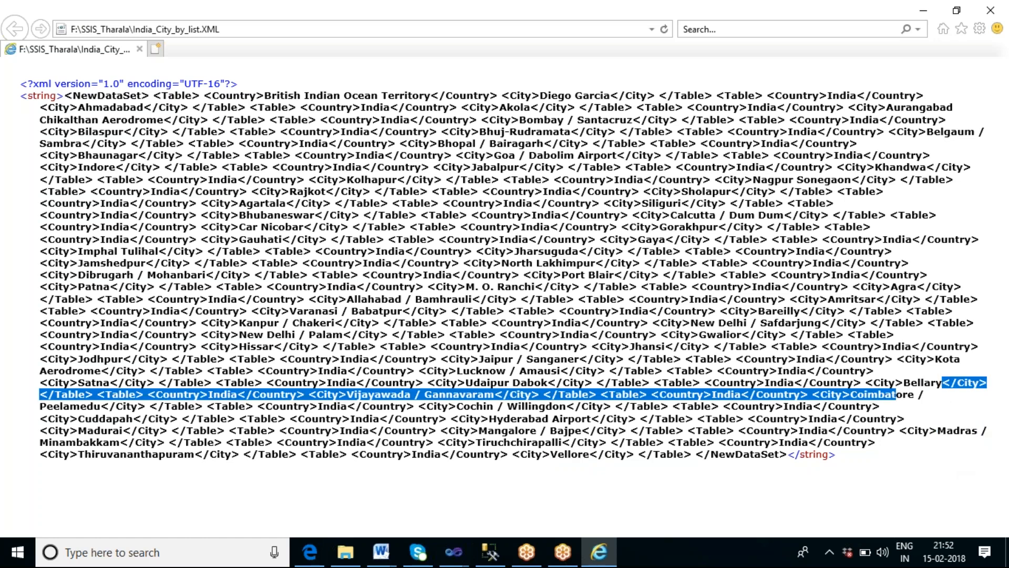
pyautogui.click(565, 16)
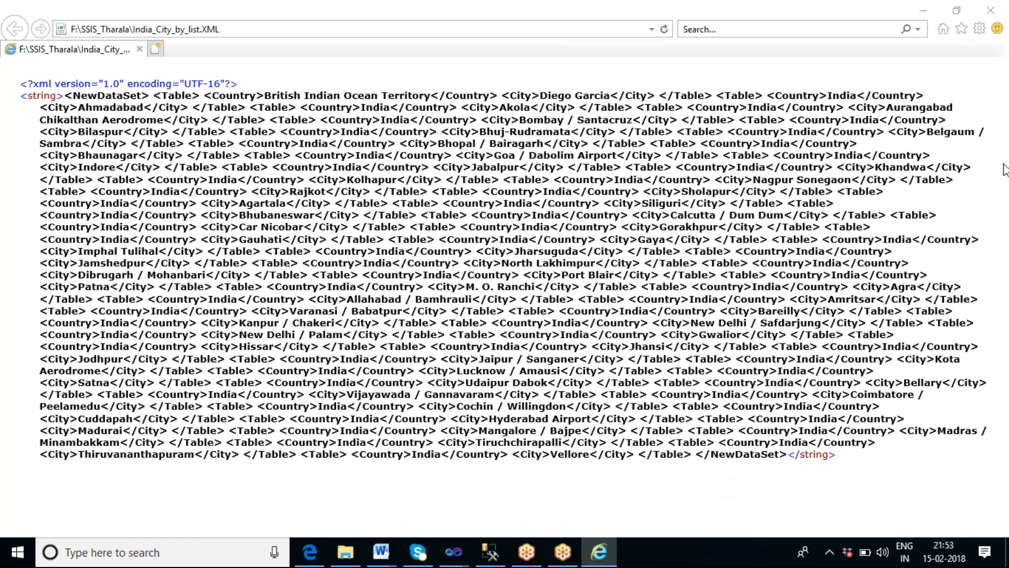
pyautogui.click(993, 10)
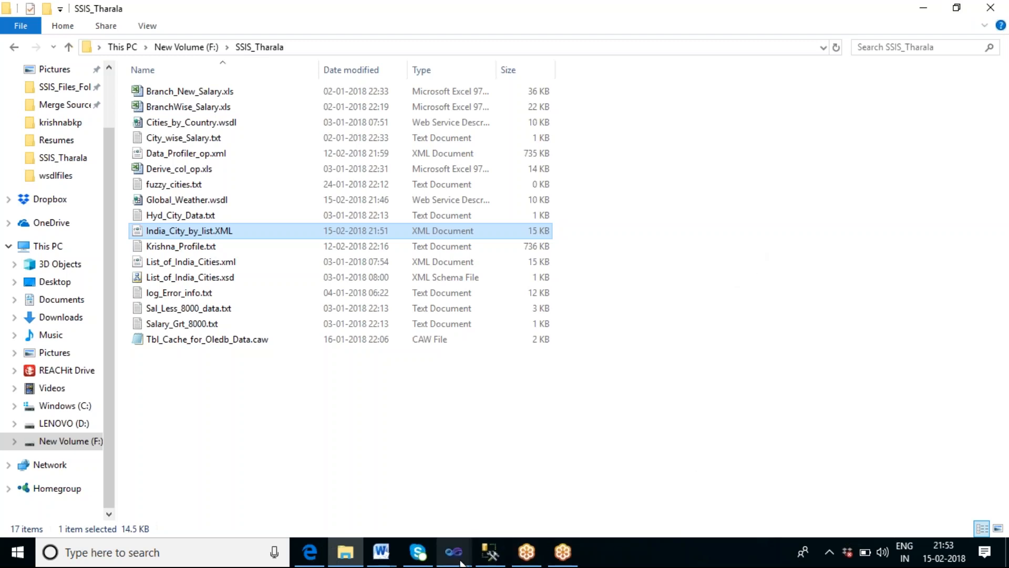
# Step: Switch back to Visual Studio and stop debugging to return to design mode
pyautogui.moveTo(456, 558)
pyautogui.click(516, 491)
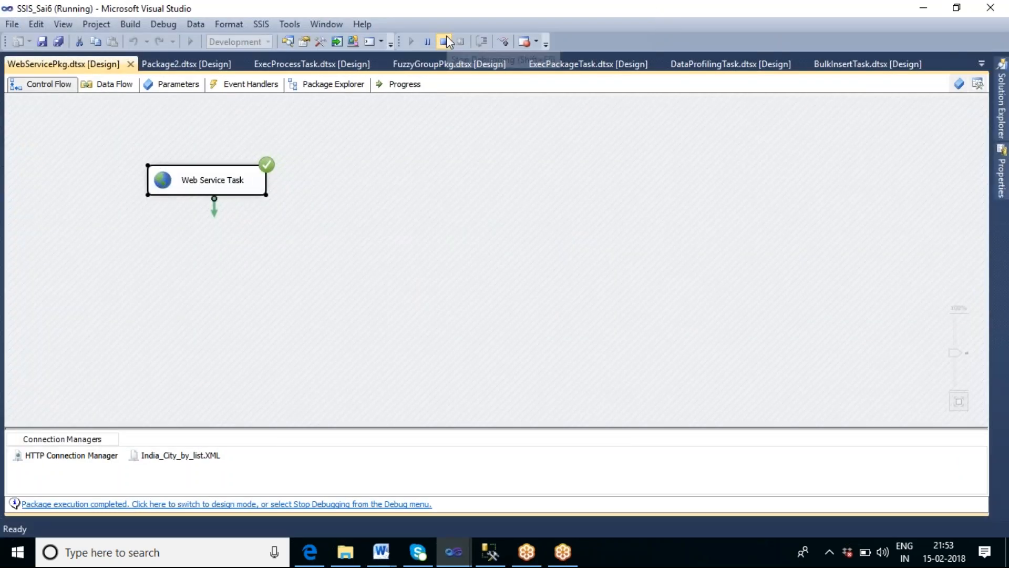
pyautogui.click(444, 41)
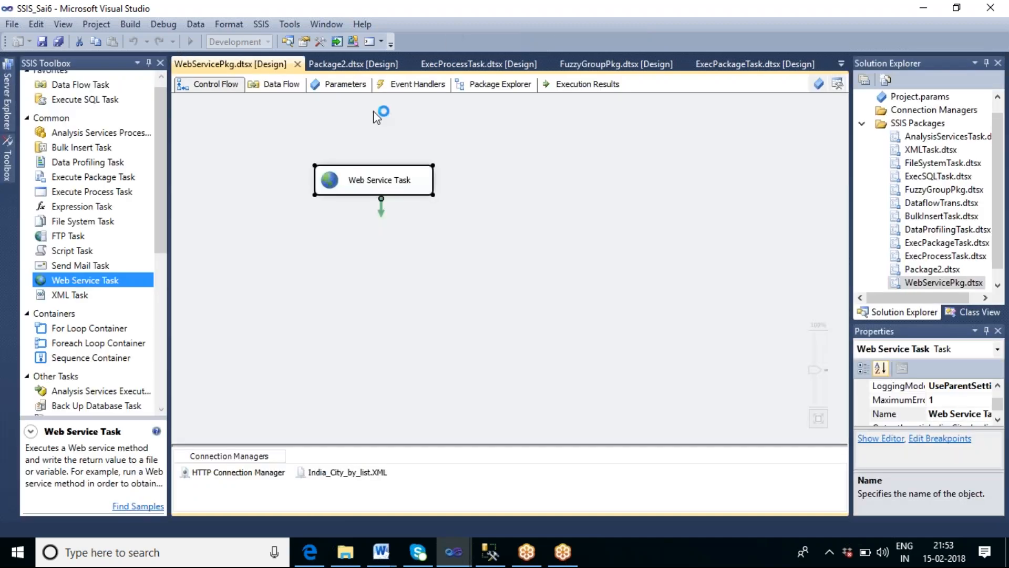
pyautogui.moveTo(97, 92); pyautogui.dragTo(329, 256)
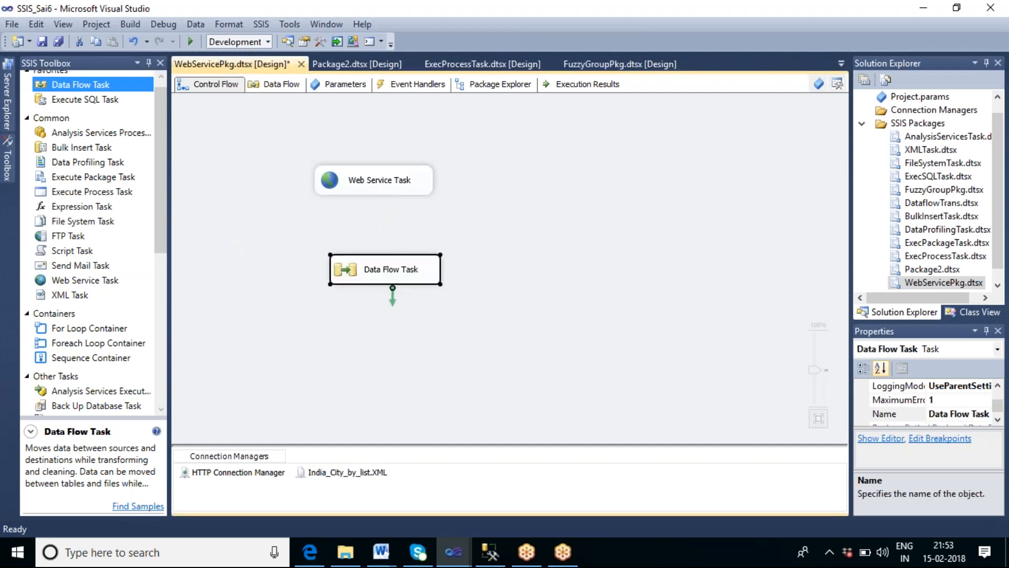
pyautogui.click(380, 195)
pyautogui.moveTo(381, 206); pyautogui.dragTo(389, 269)
pyautogui.click(443, 314)
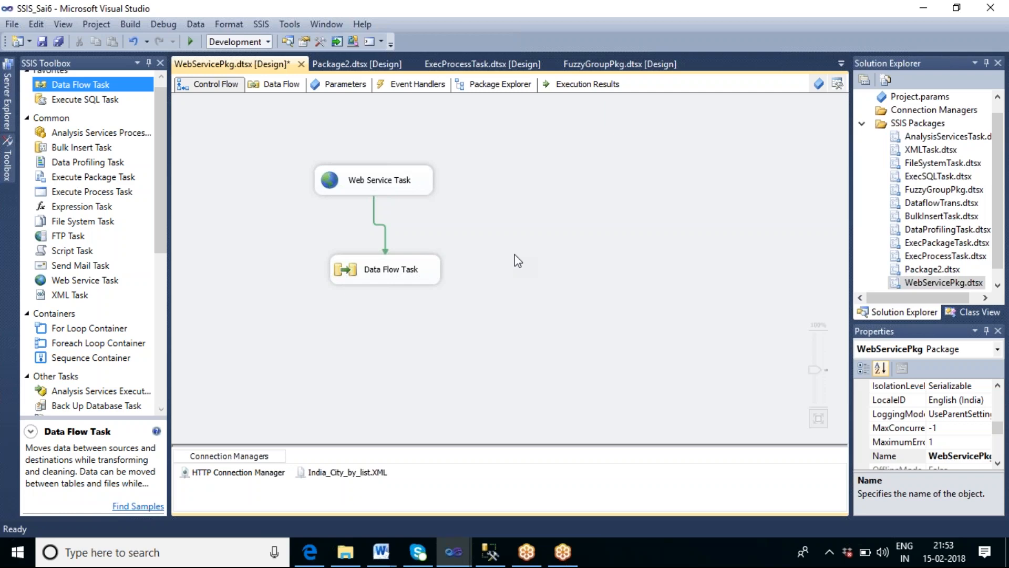
pyautogui.click(397, 273)
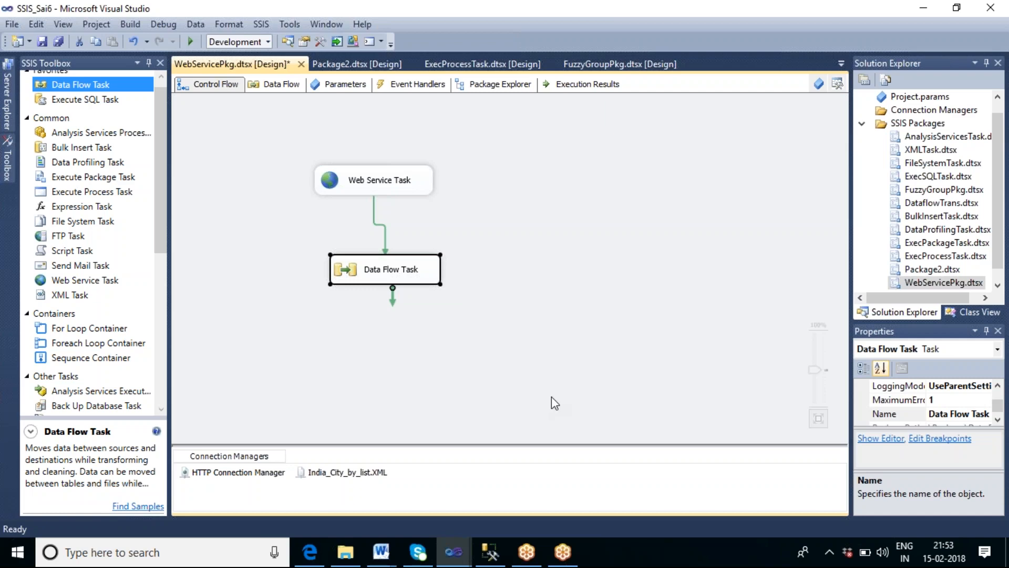
pyautogui.press('Delete')
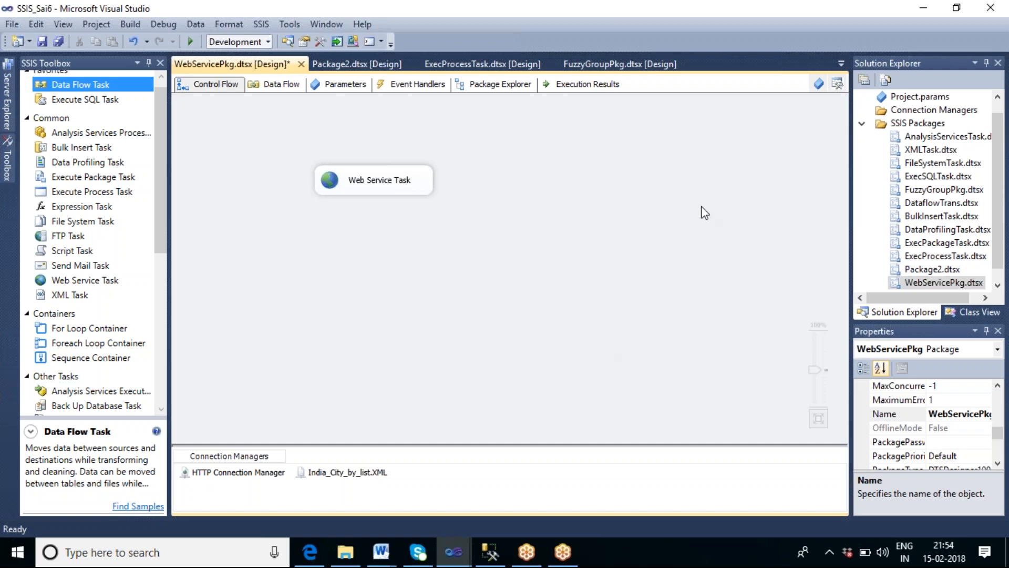
# Step: Add a Data Flow Task beside the Web Service Task and open it in the data flow designer
pyautogui.moveTo(91, 84); pyautogui.dragTo(450, 242)
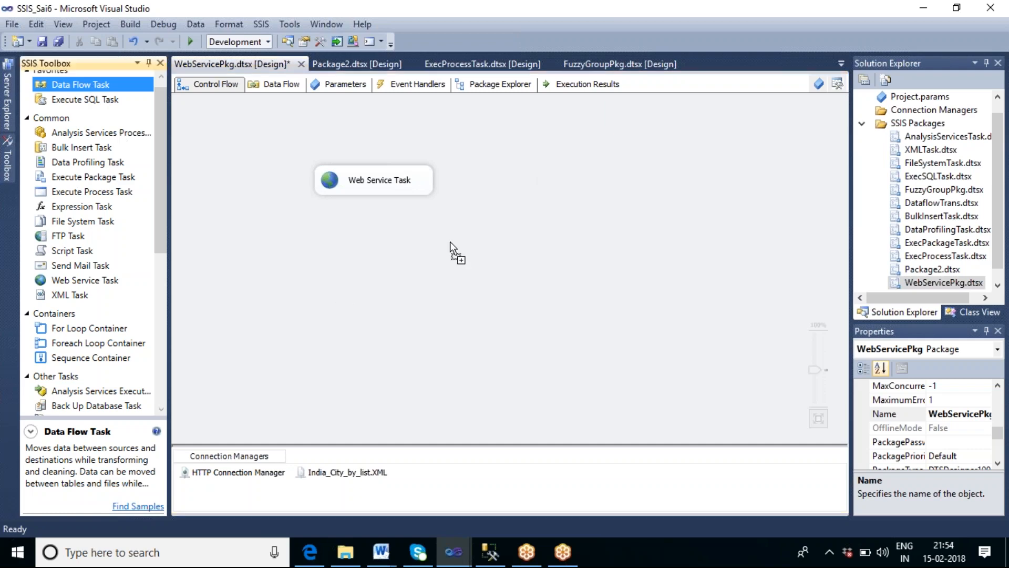
pyautogui.moveTo(515, 148); pyautogui.dragTo(516, 149)
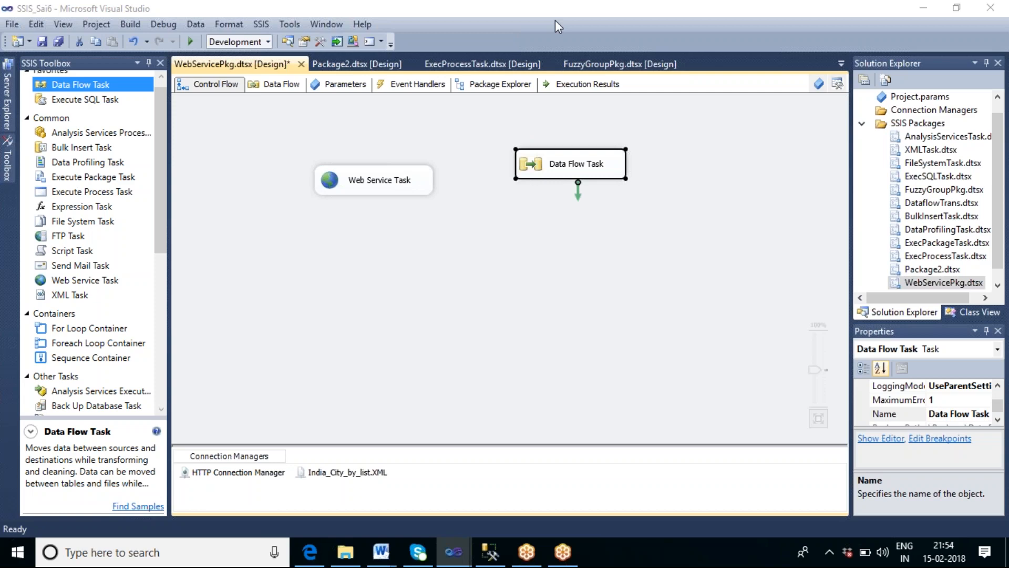
pyautogui.doubleClick(577, 175)
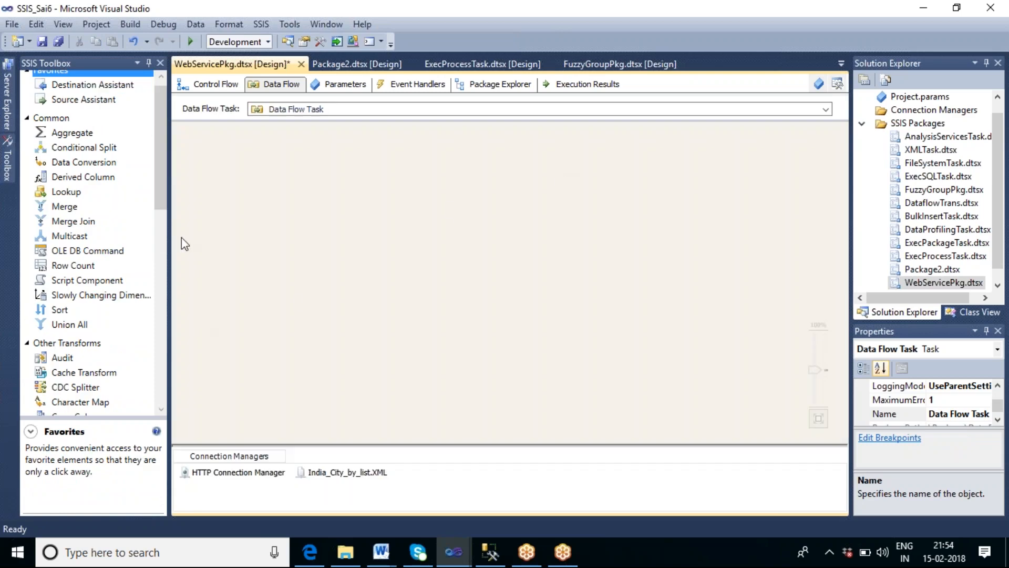
pyautogui.moveTo(160, 224); pyautogui.dragTo(180, 308)
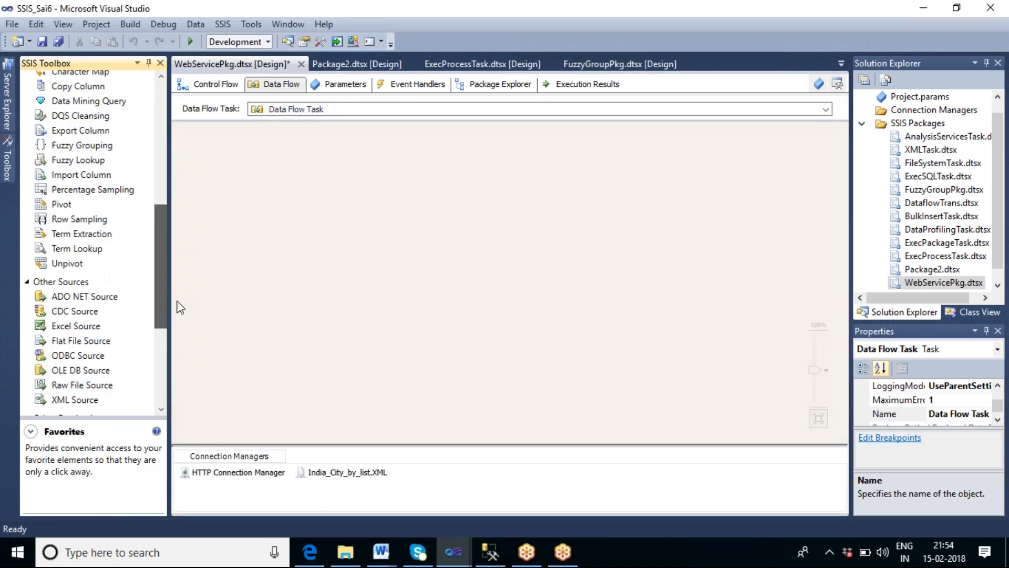
pyautogui.click(92, 180)
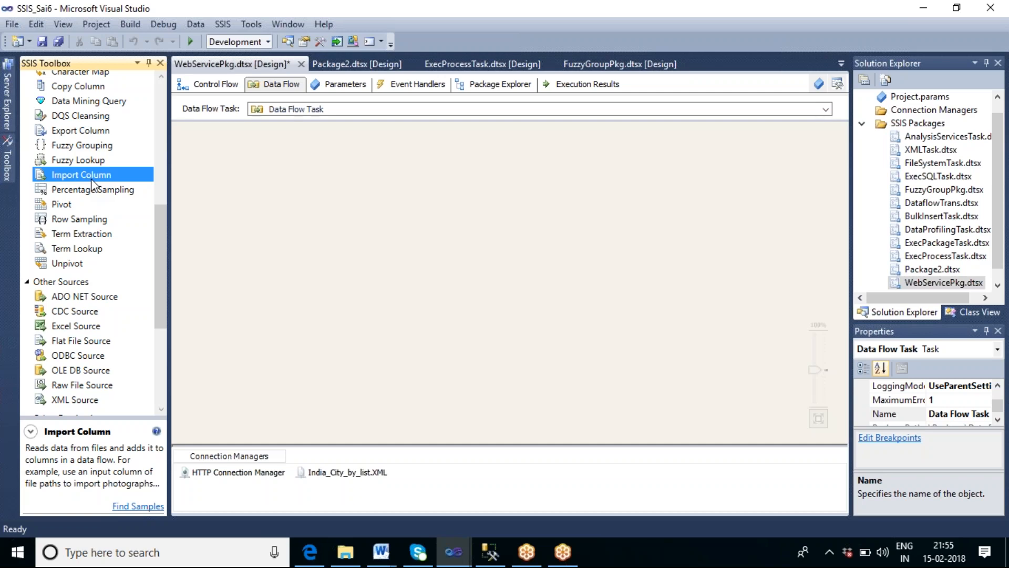
# Step: Return to the control flow and open the Web Service Task's editor to review its connection settings
pyautogui.click(106, 131)
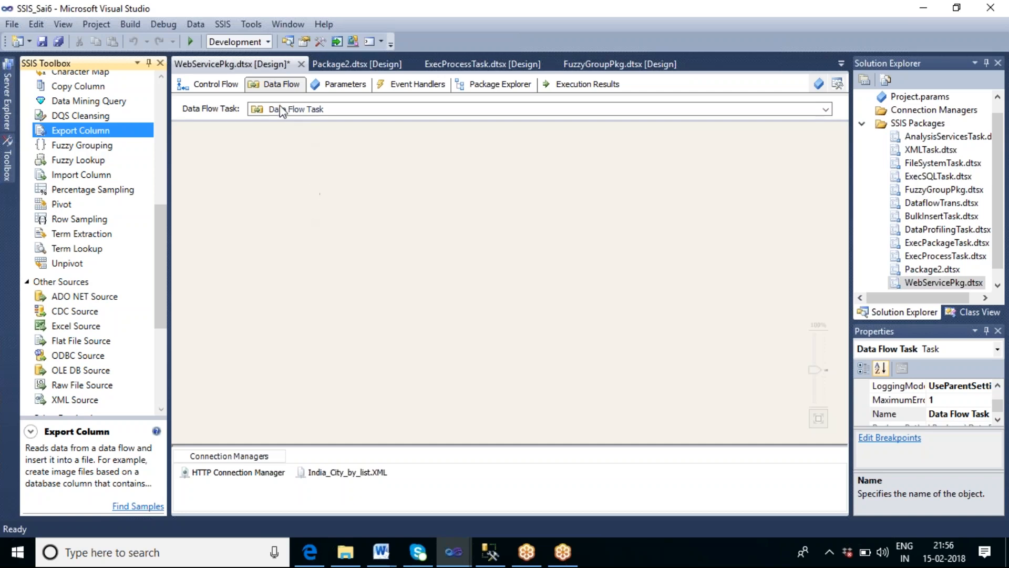
pyautogui.click(214, 84)
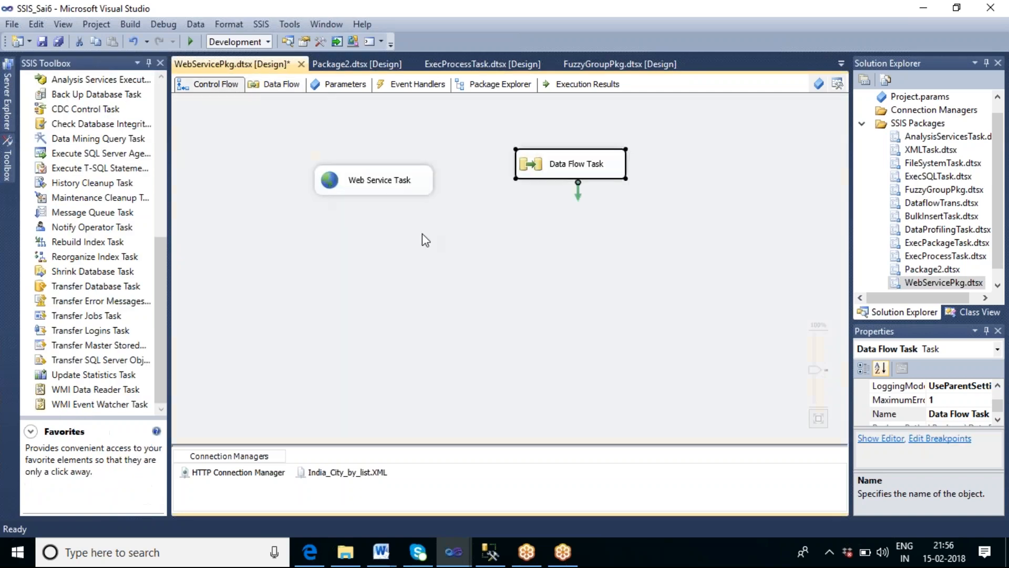
pyautogui.click(406, 187)
pyautogui.doubleClick(405, 185)
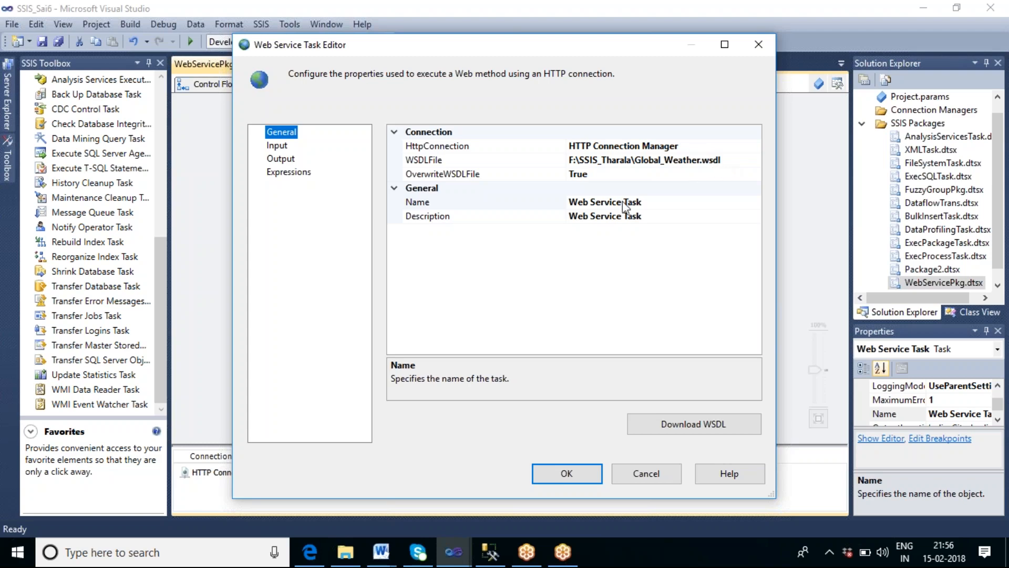
# Step: Open Global_Weather.wsdl from the F:\SSIS_Tharala folder in Visual Studio
pyautogui.click(347, 556)
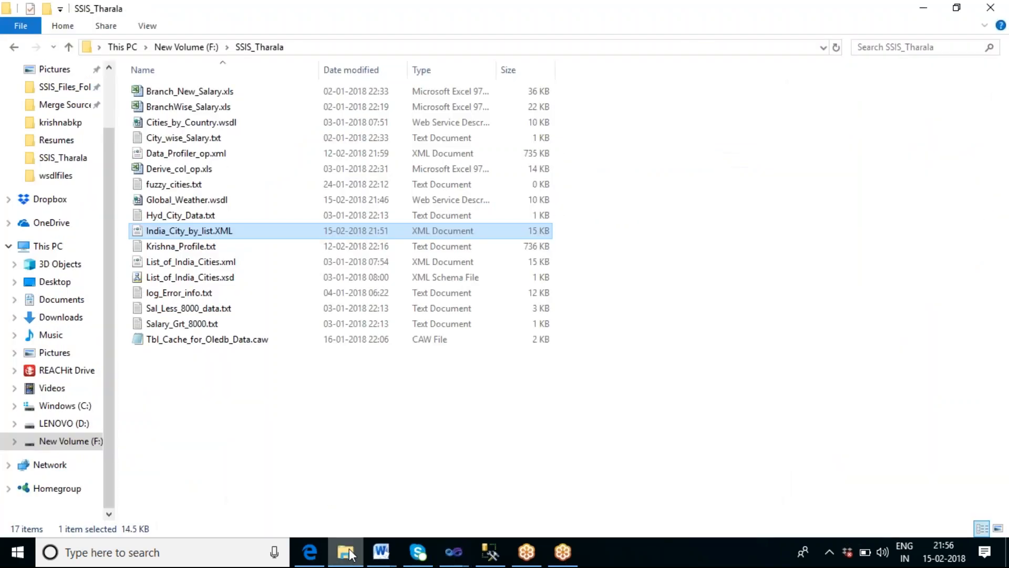
pyautogui.click(269, 386)
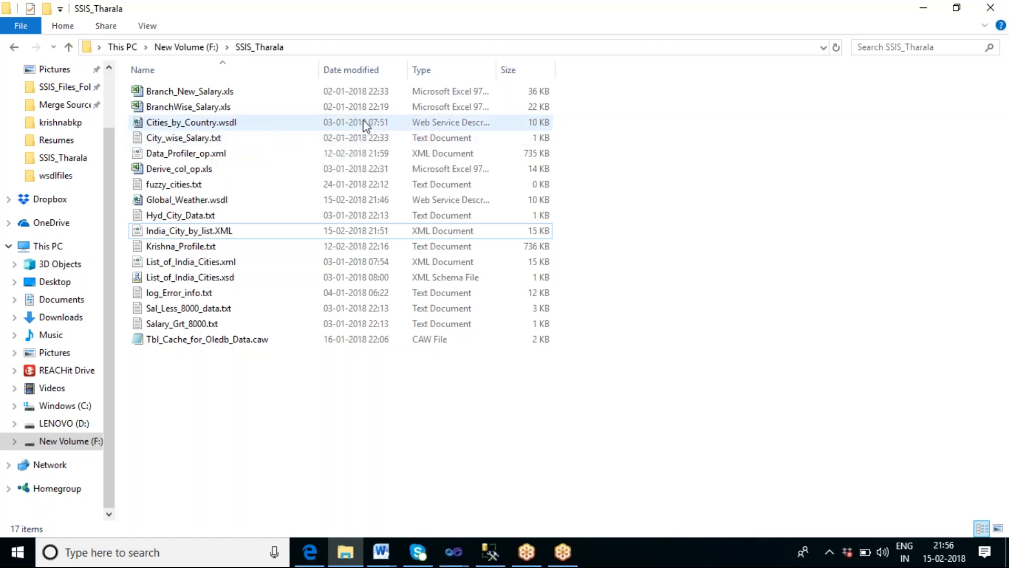
pyautogui.click(214, 201)
pyautogui.rightClick(214, 200)
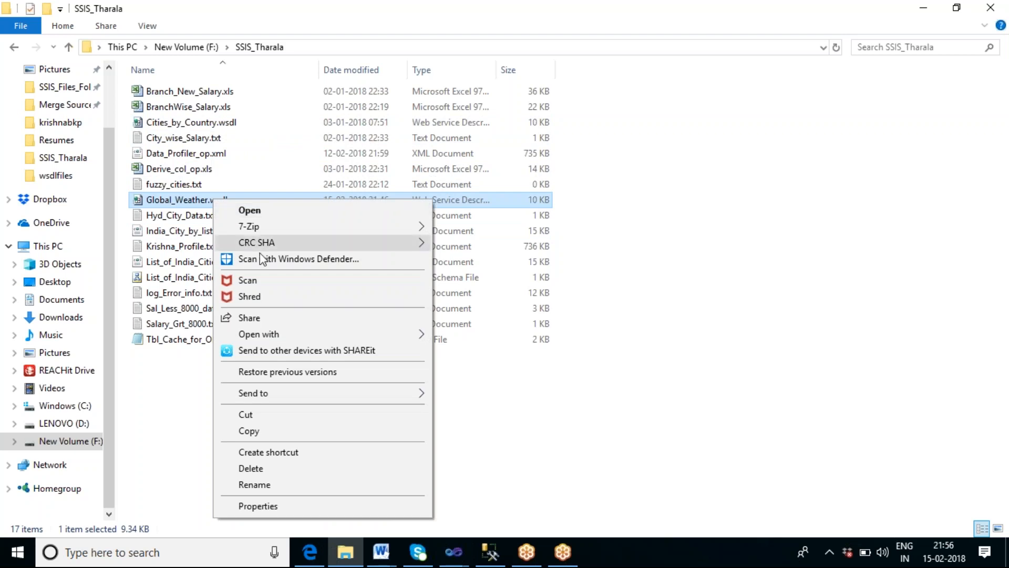
pyautogui.moveTo(282, 334)
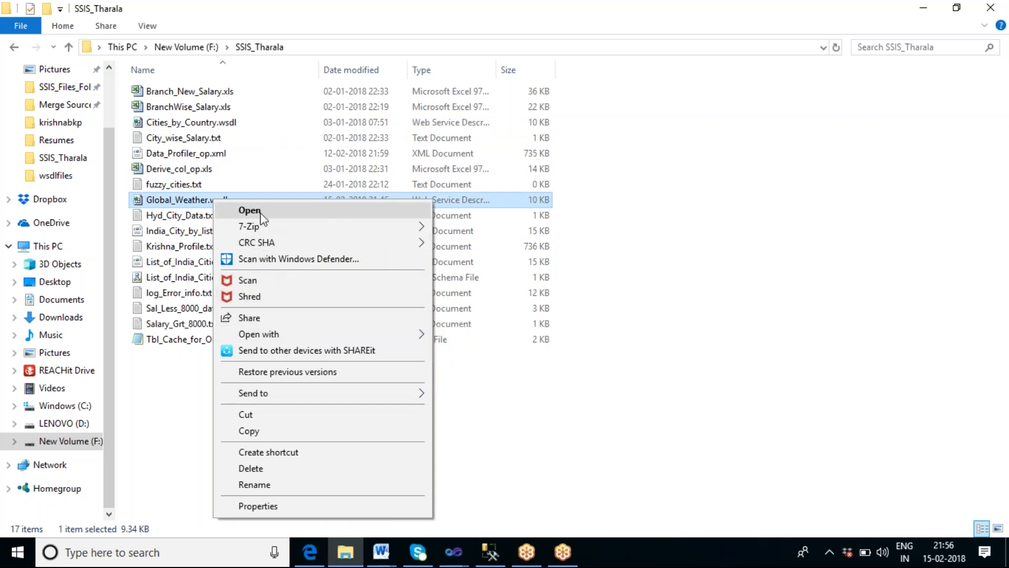
pyautogui.doubleClick(195, 203)
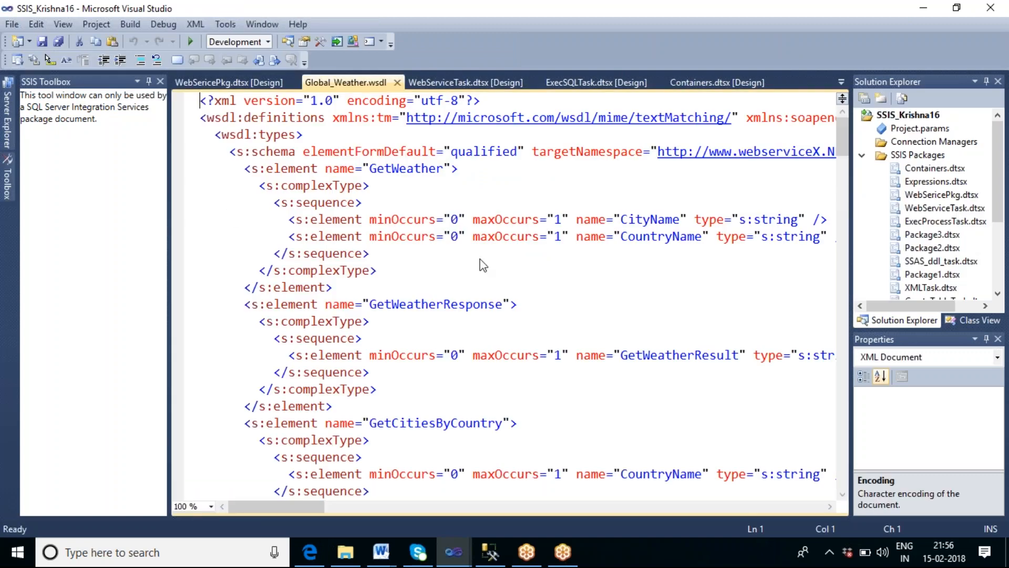
# Step: Scroll through the WSDL definitions for the GetCitiesByCountry operation, then close the WSDL document
pyautogui.scroll(-13, 700, 256)
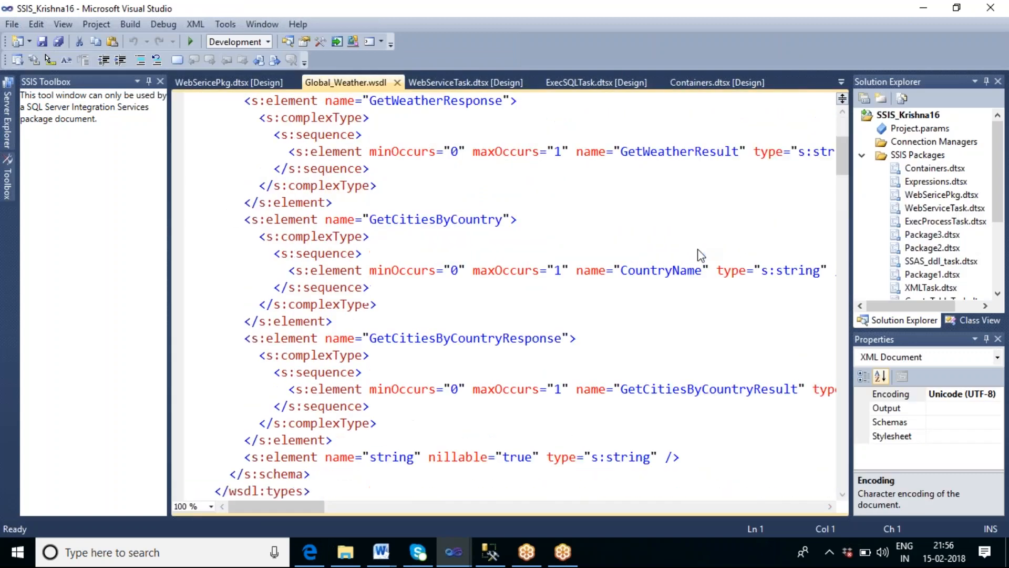
pyautogui.scroll(-8, 701, 256)
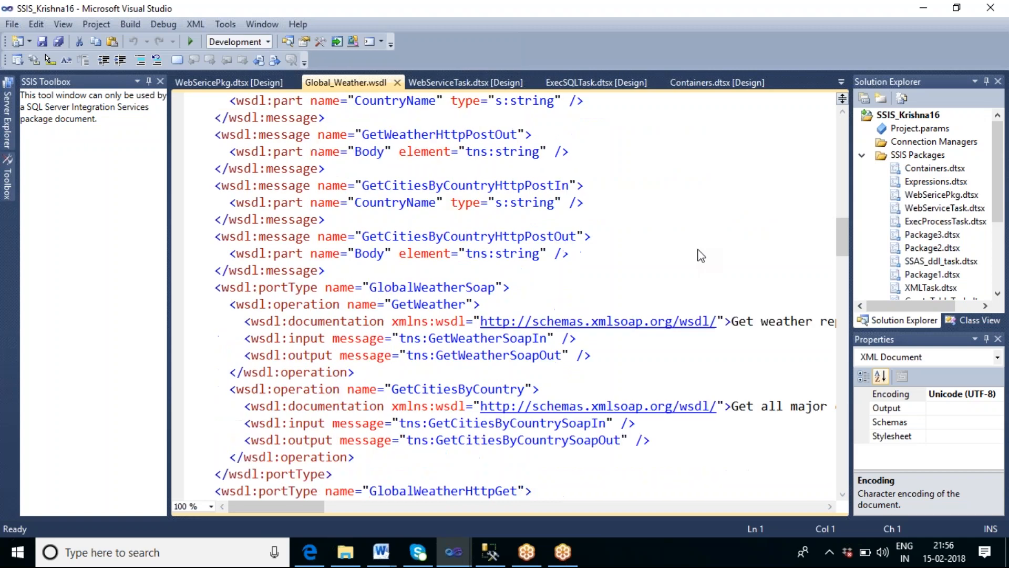
pyautogui.scroll(-8, 701, 256)
pyautogui.scroll(-4, 700, 256)
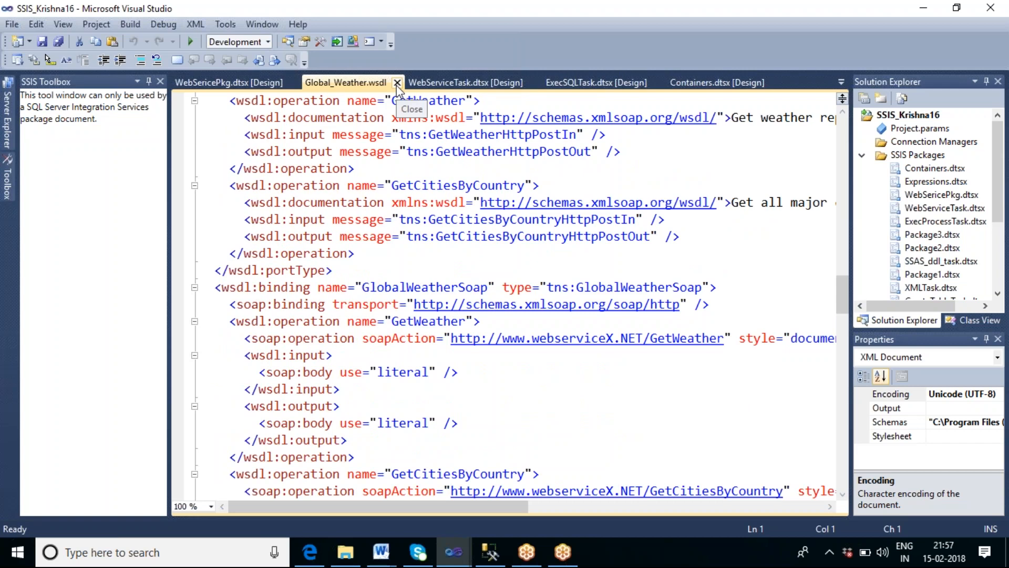
pyautogui.scroll(-11, 559, 261)
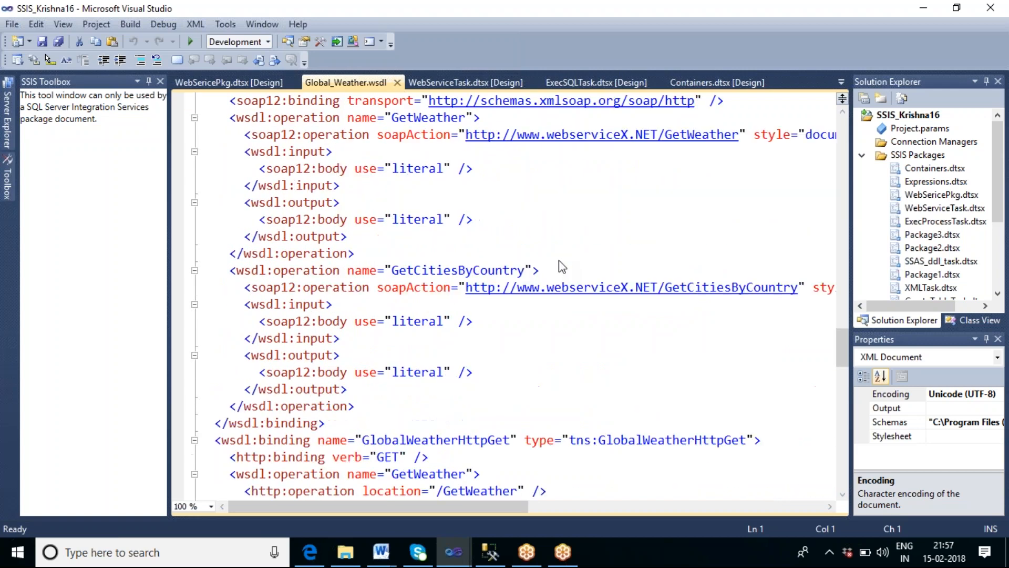
pyautogui.scroll(-14, 559, 260)
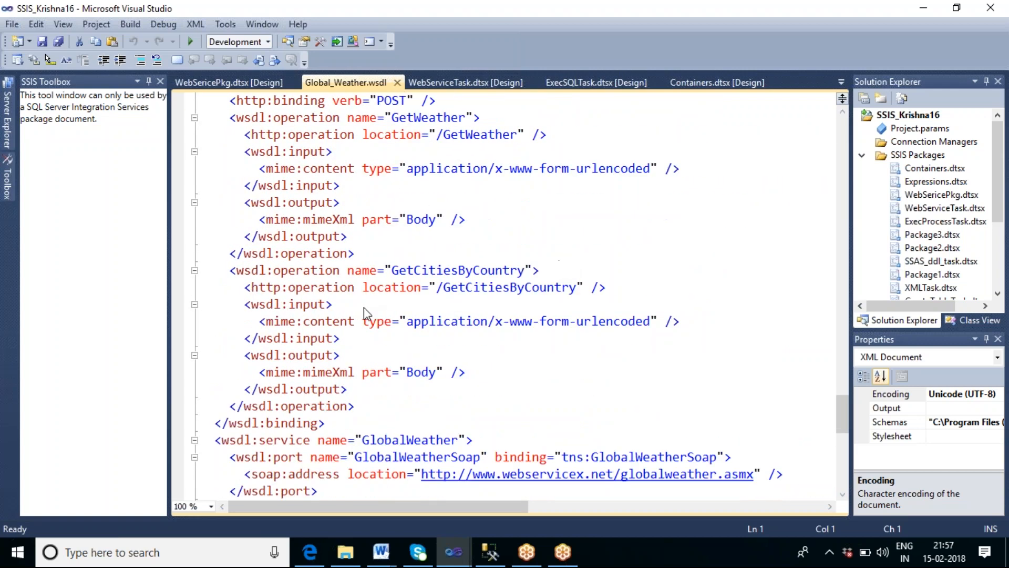
pyautogui.click(398, 82)
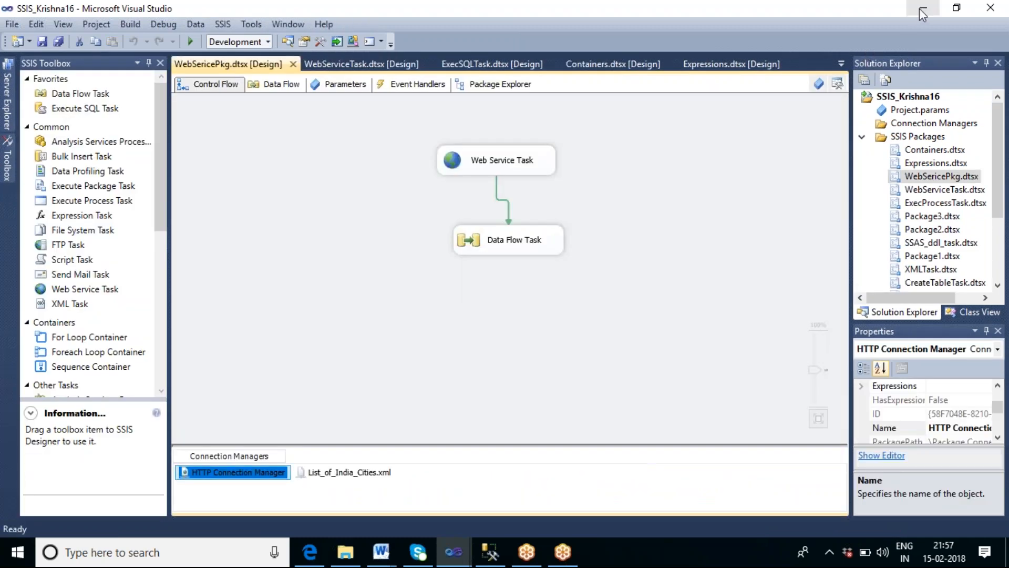
# Step: Open Global_Weather.wsdl with Notepad from the file's open-with options
pyautogui.click(923, 8)
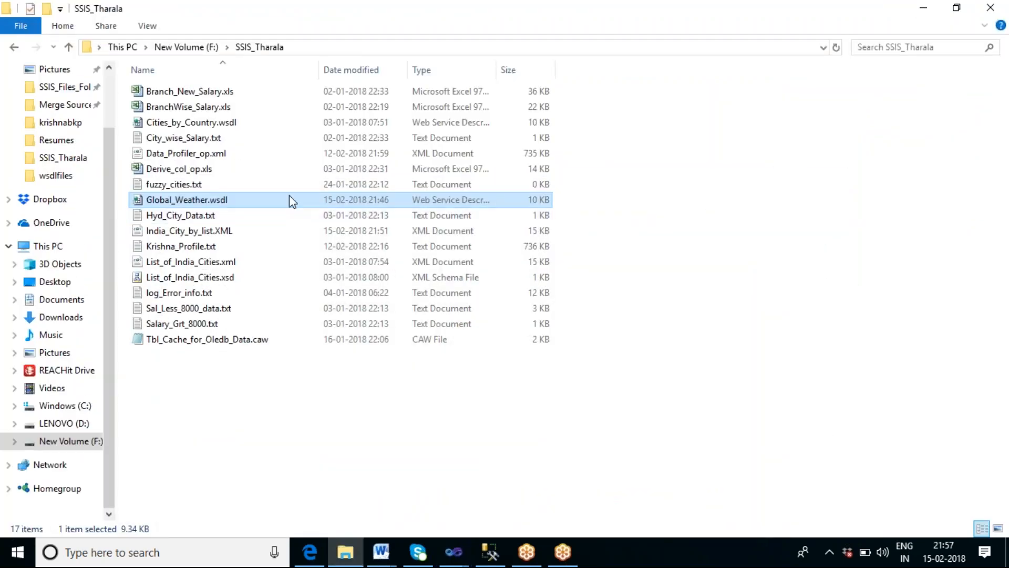
pyautogui.rightClick(219, 198)
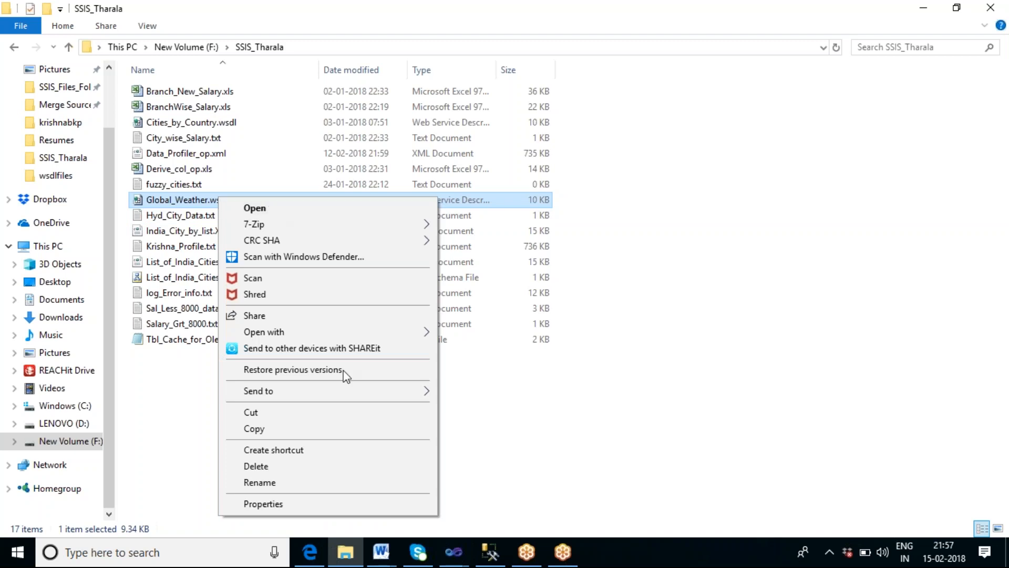
pyautogui.moveTo(325, 336)
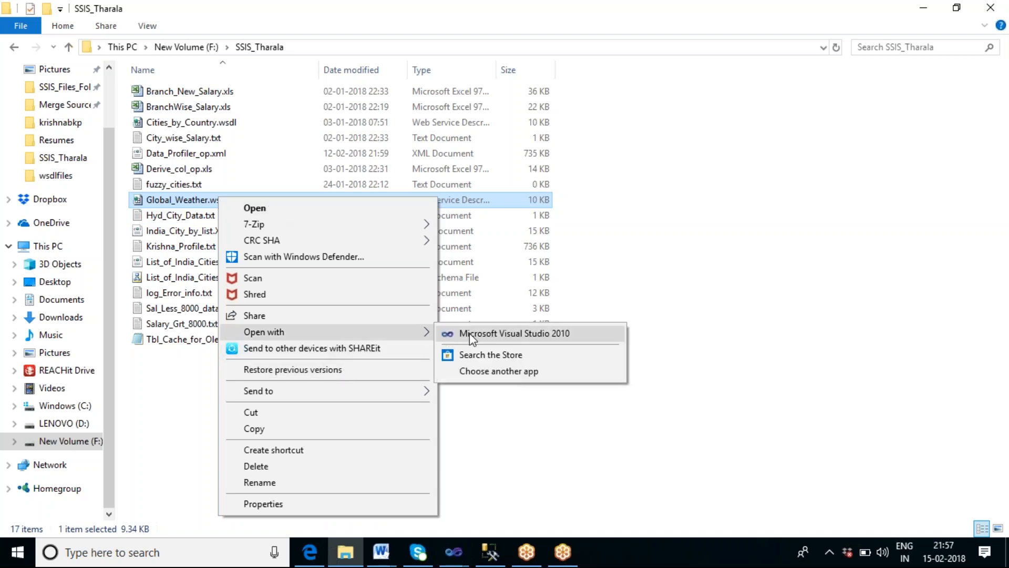
pyautogui.click(486, 372)
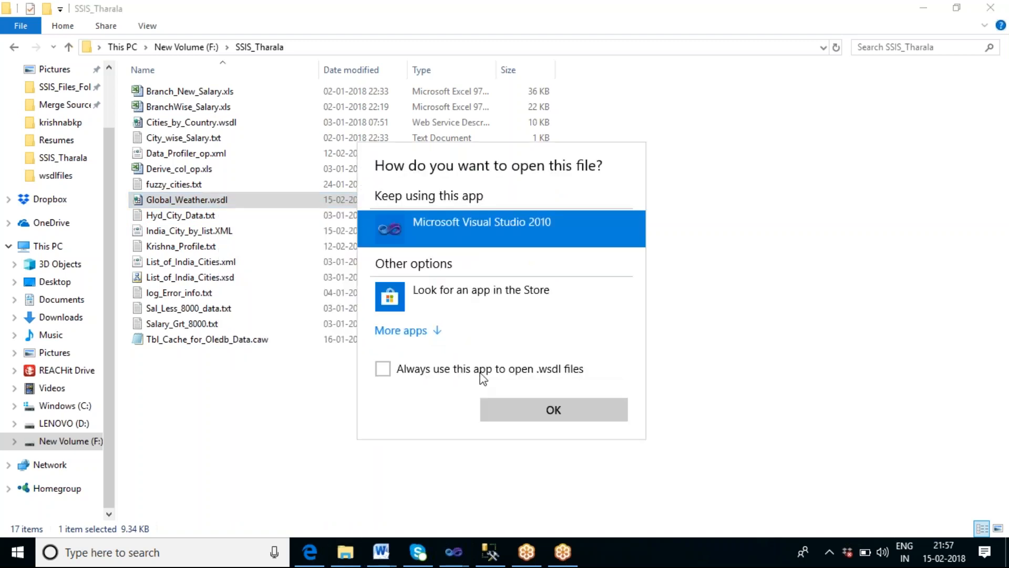
pyautogui.click(389, 331)
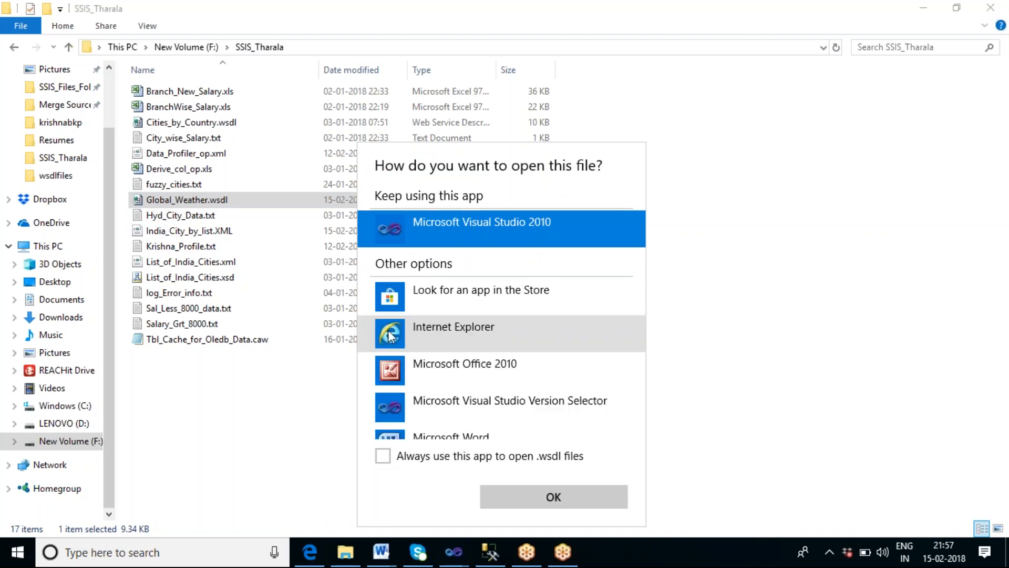
pyautogui.scroll(-2, 467, 408)
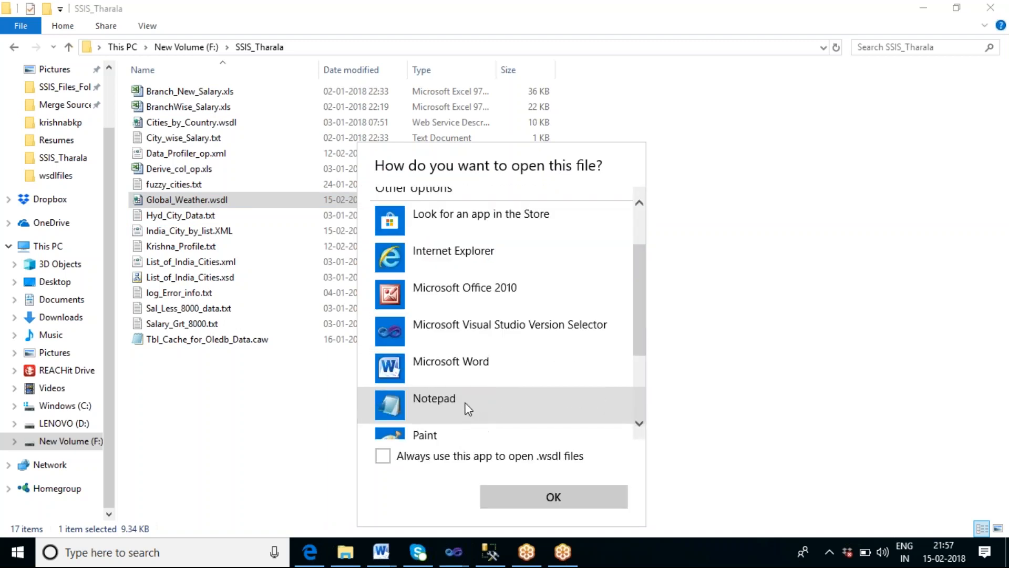
pyautogui.click(466, 406)
pyautogui.click(575, 494)
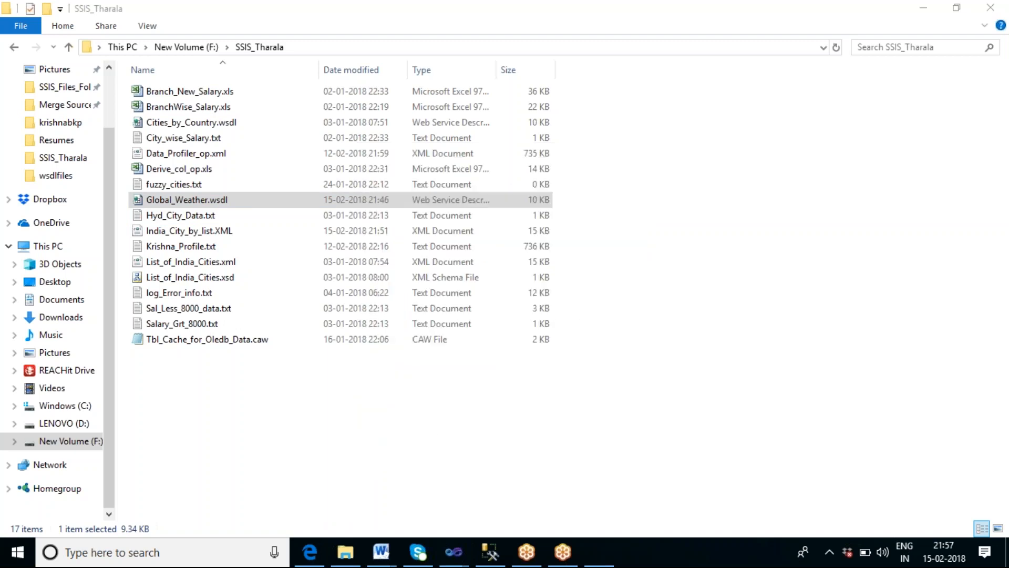
# Step: Read through the WSDL content in Notepad, then close Notepad
pyautogui.scroll(-14, 625, 279)
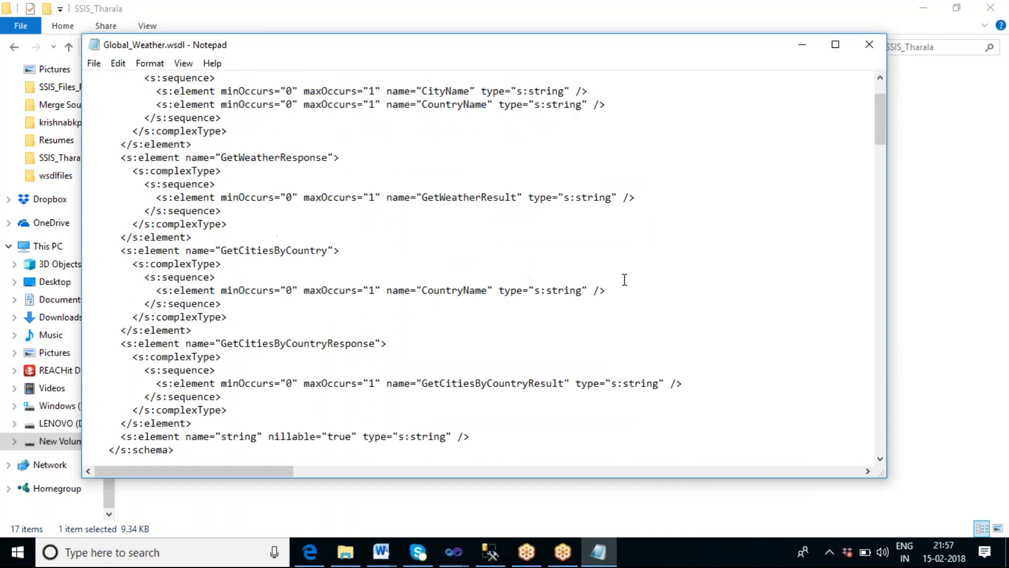
pyautogui.scroll(-16, 625, 279)
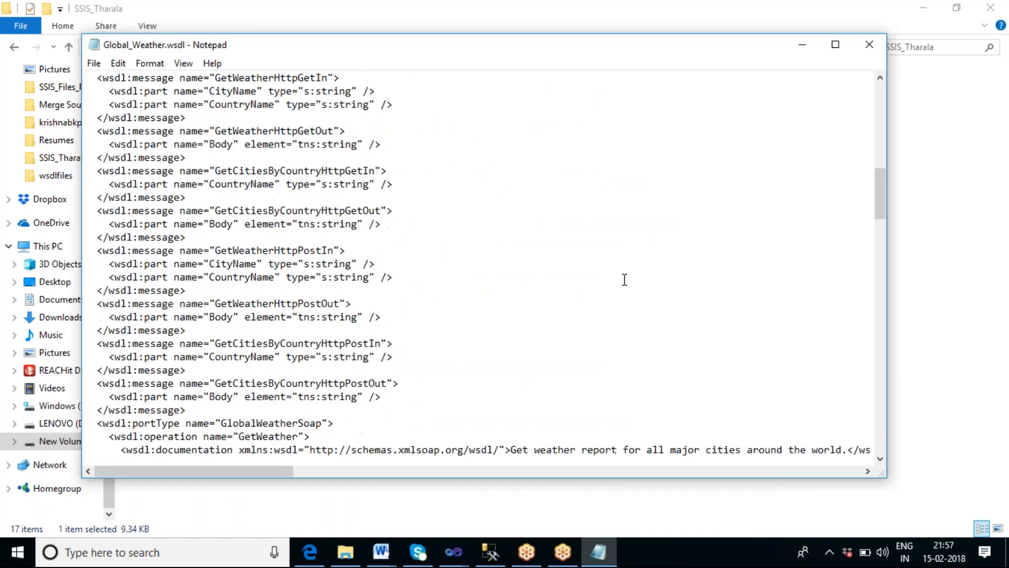
pyautogui.scroll(-20, 624, 279)
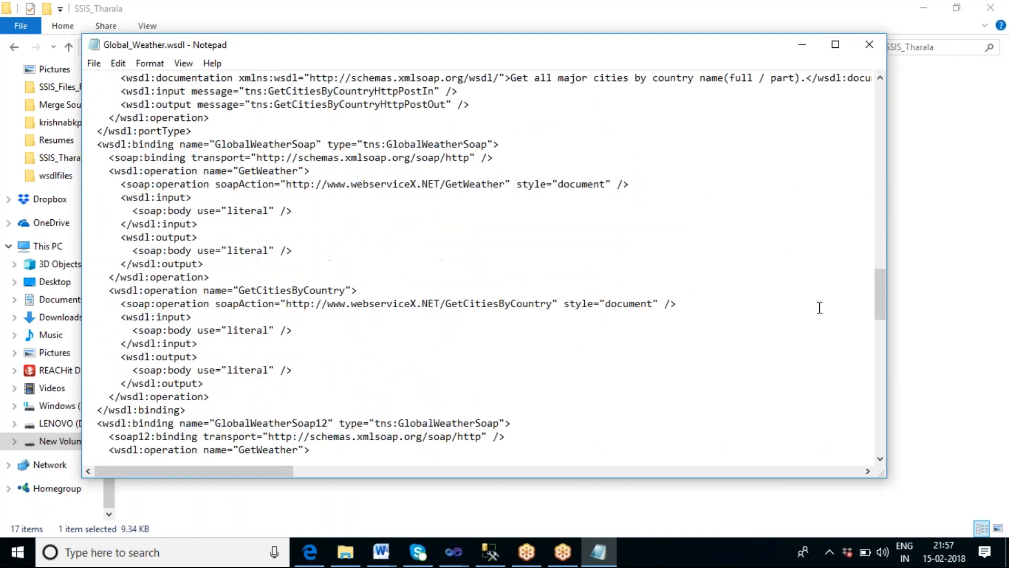
pyautogui.scroll(-9, 737, 289)
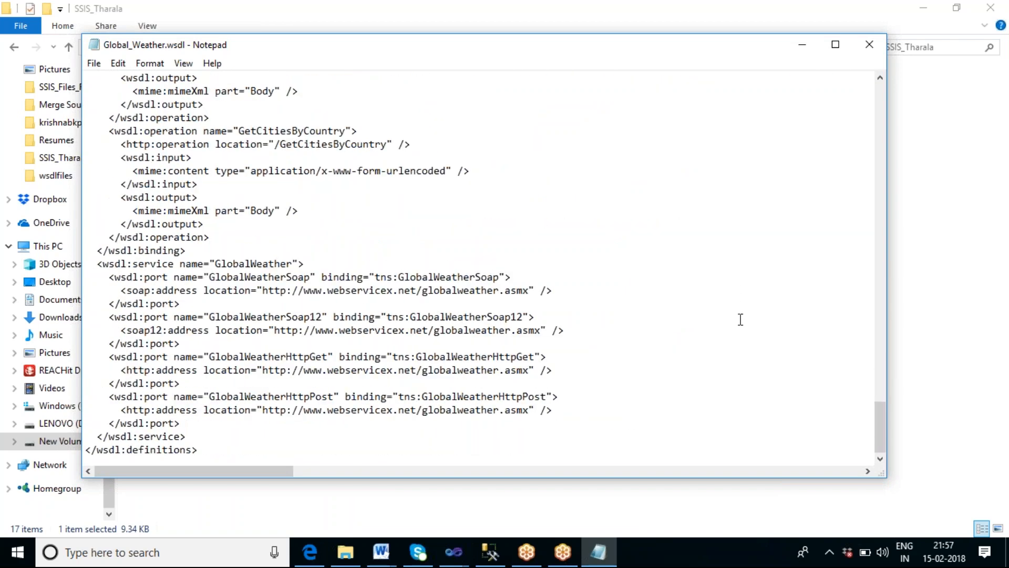
pyautogui.scroll(20, 740, 319)
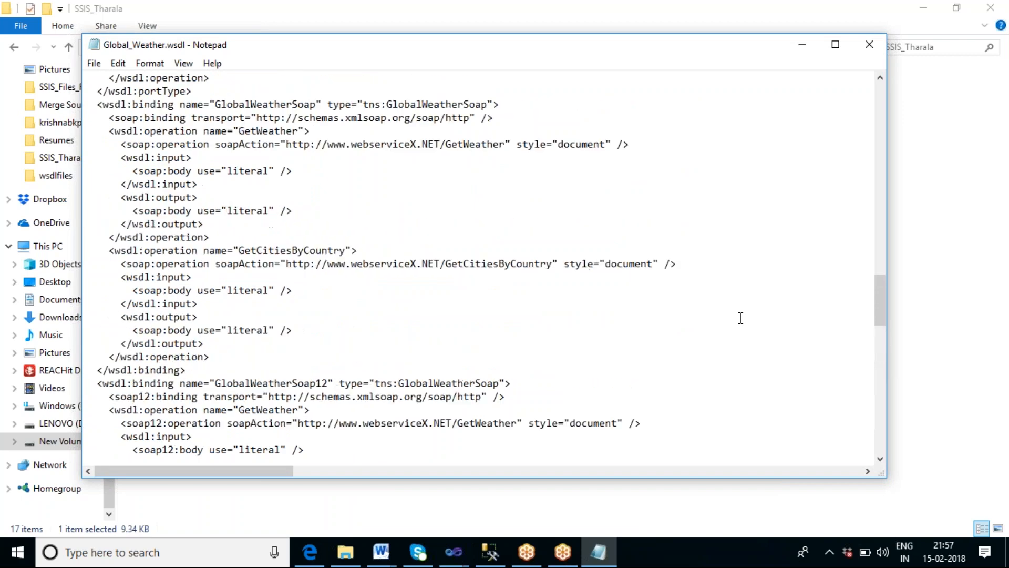
pyautogui.scroll(20, 740, 317)
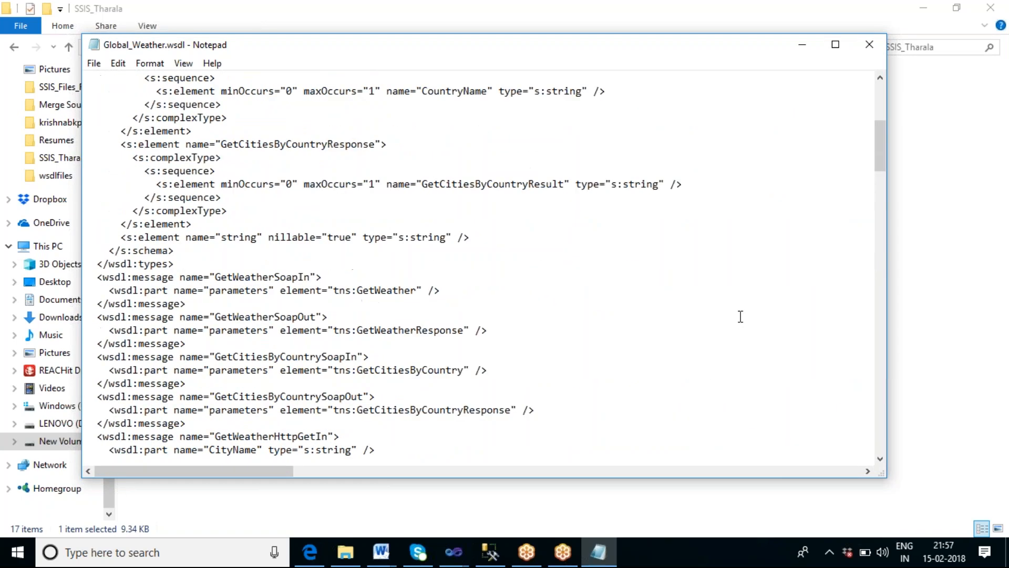
pyautogui.click(870, 47)
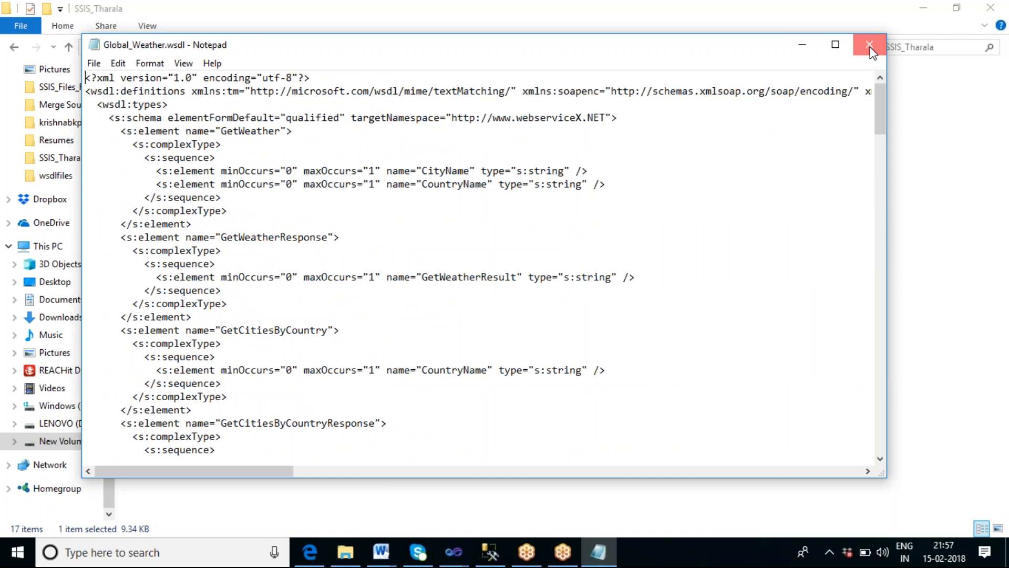
# Step: Switch back to the SSIS_Sai6 Visual Studio window and cancel the Web Service Task Editor
pyautogui.click(670, 312)
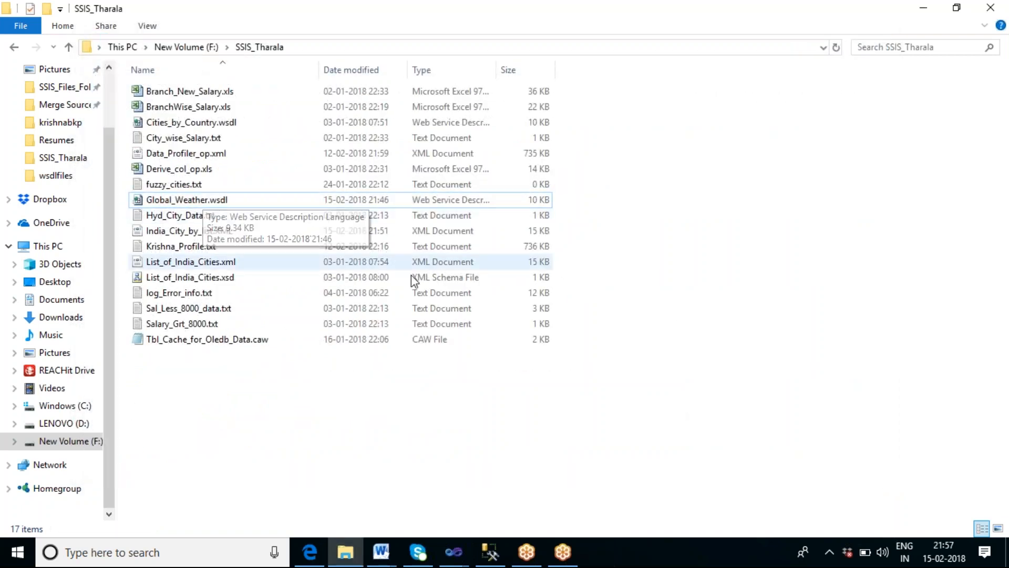
pyautogui.moveTo(456, 557)
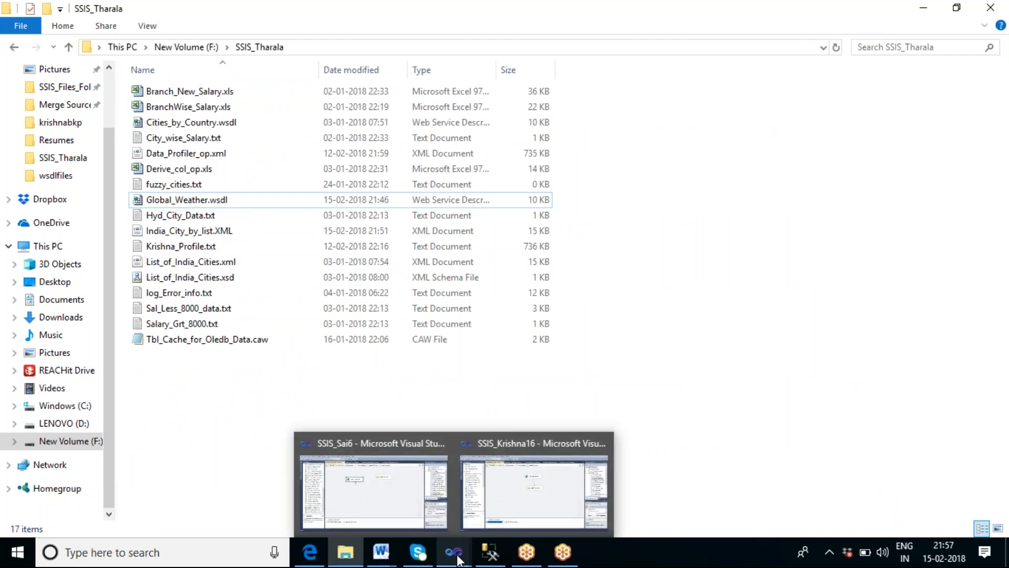
pyautogui.click(376, 488)
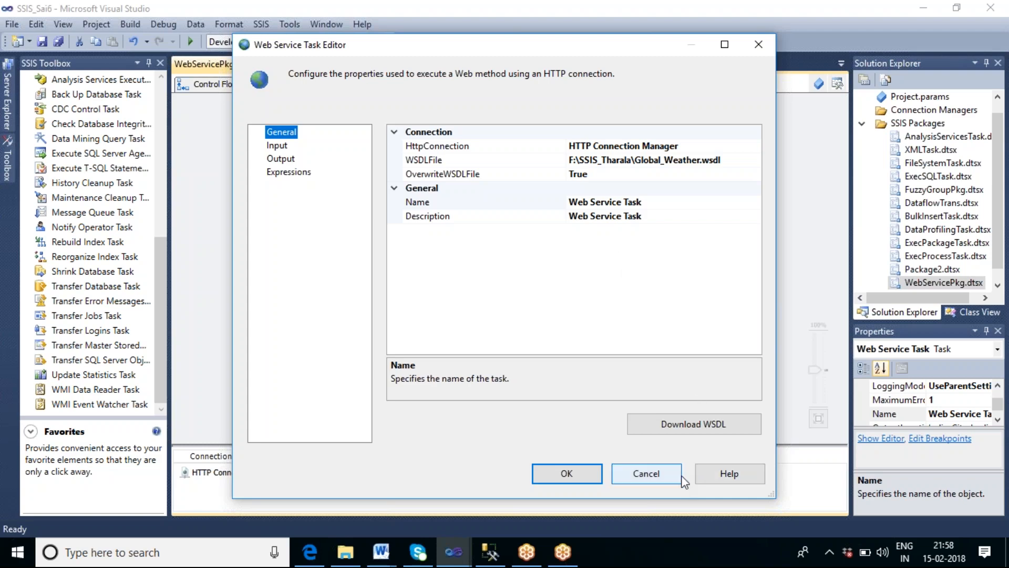
pyautogui.click(647, 473)
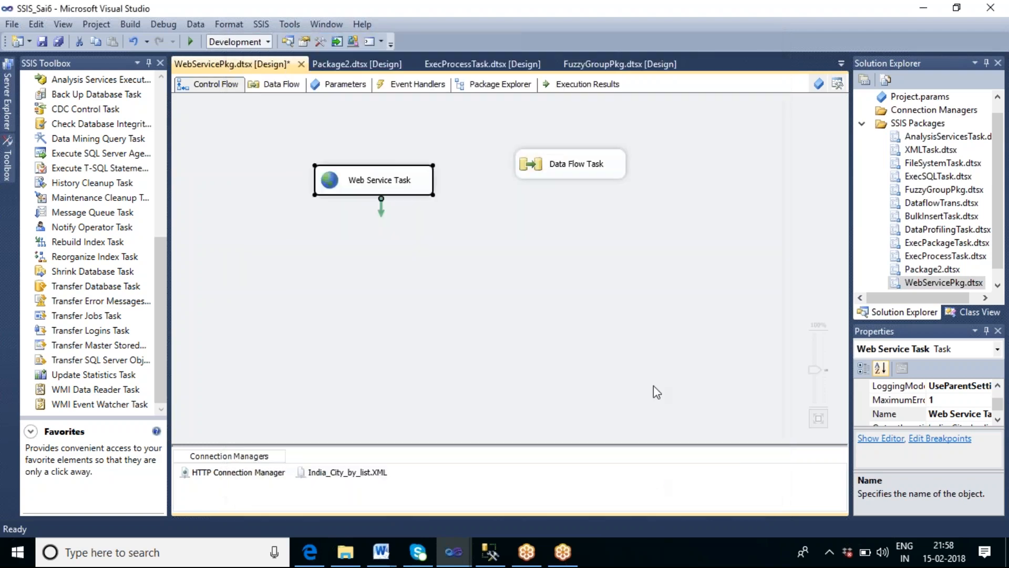
# Step: Examine the File System Task and FTP Task descriptions in the SSIS Toolbox
pyautogui.click(538, 219)
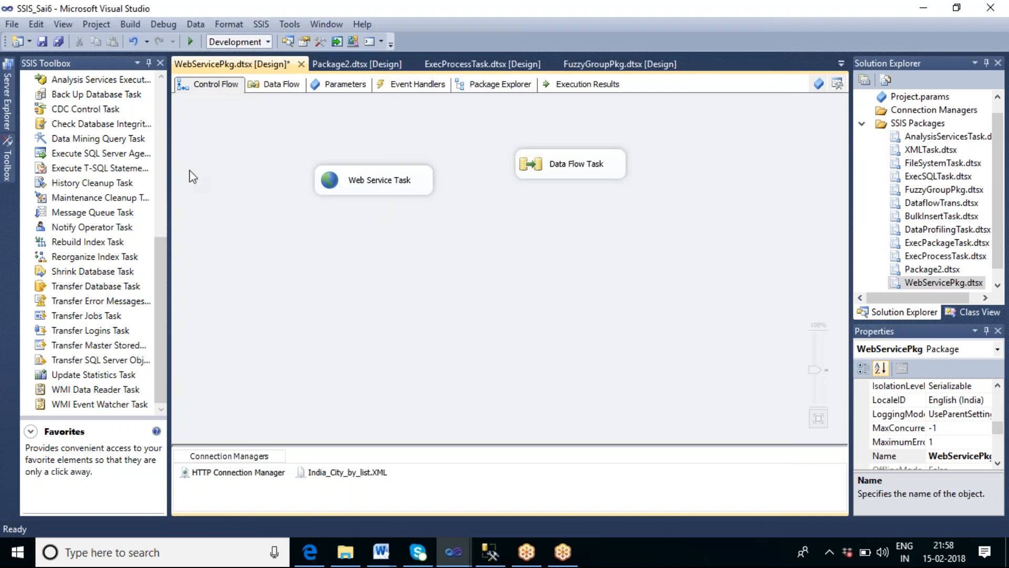
pyautogui.moveTo(160, 260); pyautogui.dragTo(162, 93)
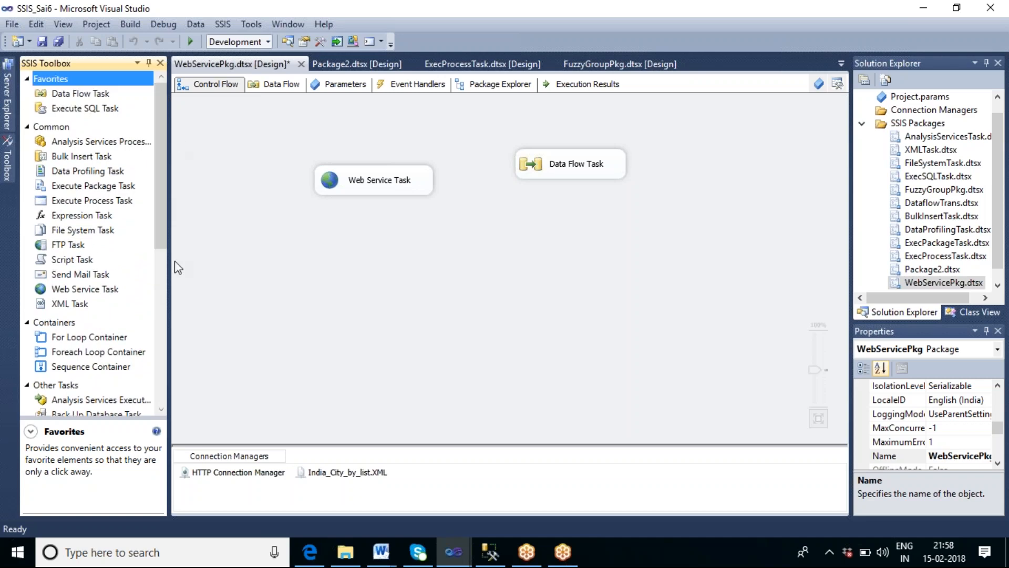
pyautogui.click(87, 232)
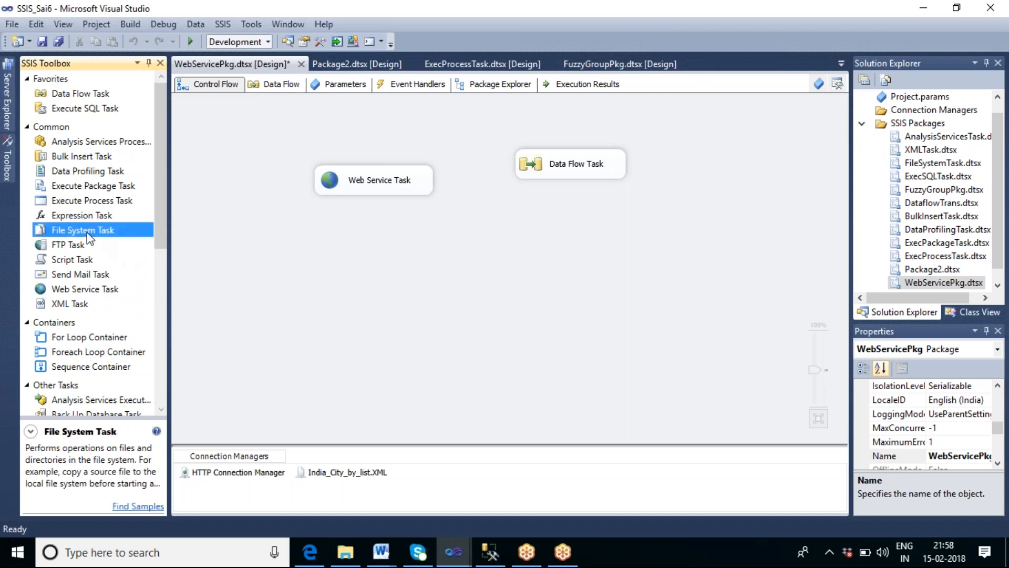
pyautogui.click(76, 250)
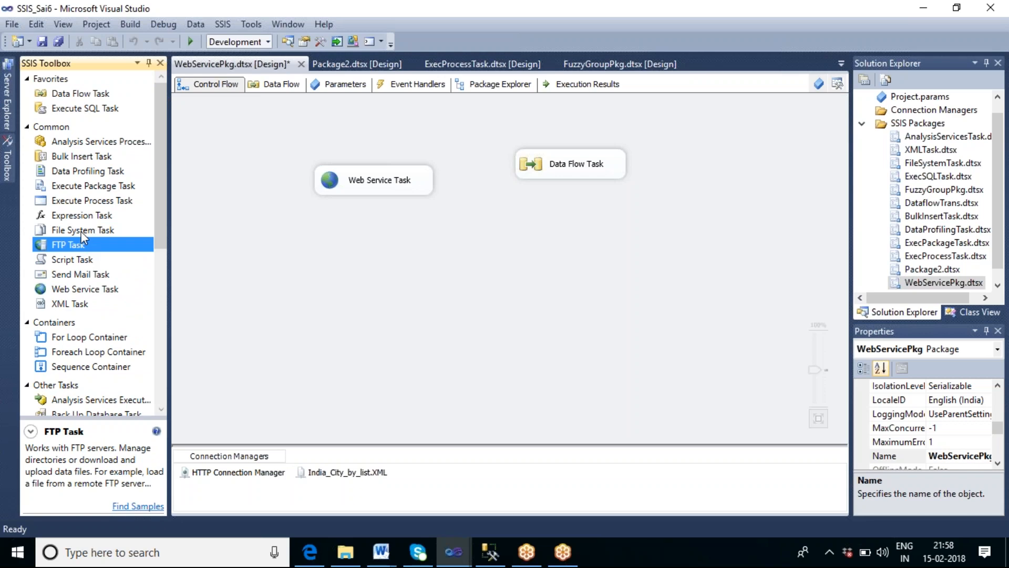
pyautogui.click(81, 231)
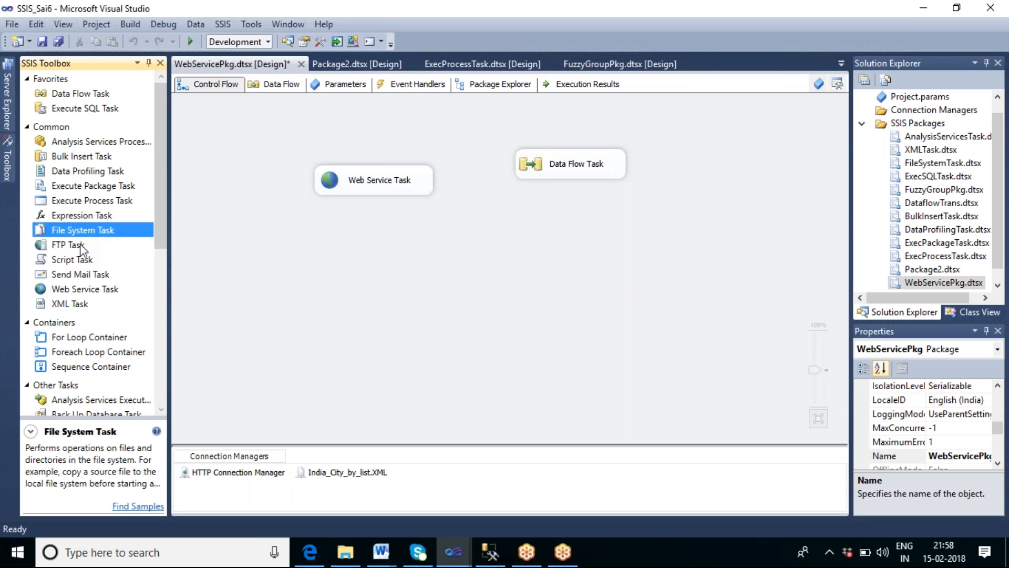
pyautogui.click(82, 247)
pyautogui.click(83, 232)
pyautogui.click(60, 246)
# Step: Place an FTP Task below the Web Service Task, open its editor and start a new FTP connection, then cancel the connection editor
pyautogui.moveTo(60, 246); pyautogui.dragTo(331, 254)
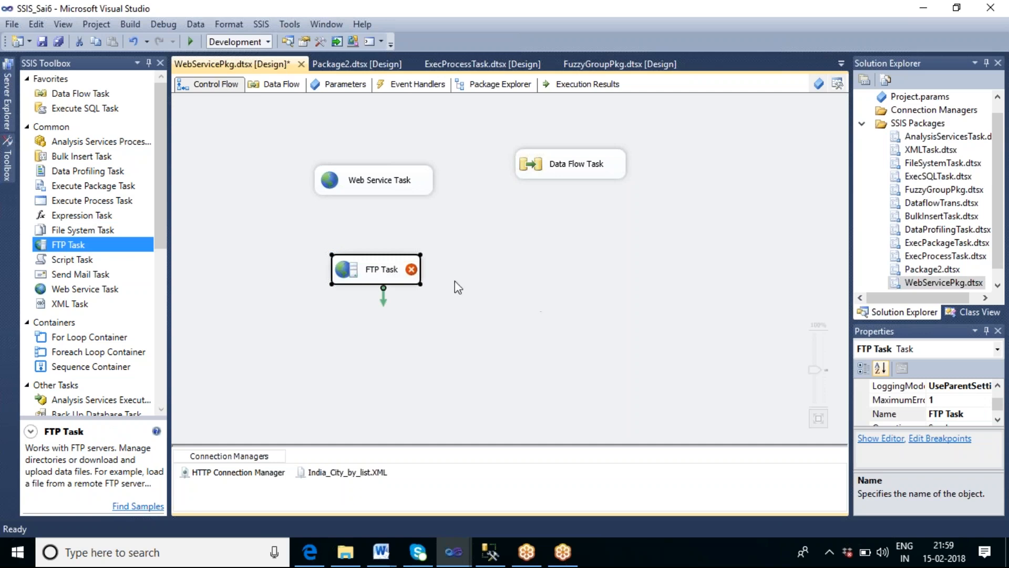
pyautogui.doubleClick(382, 278)
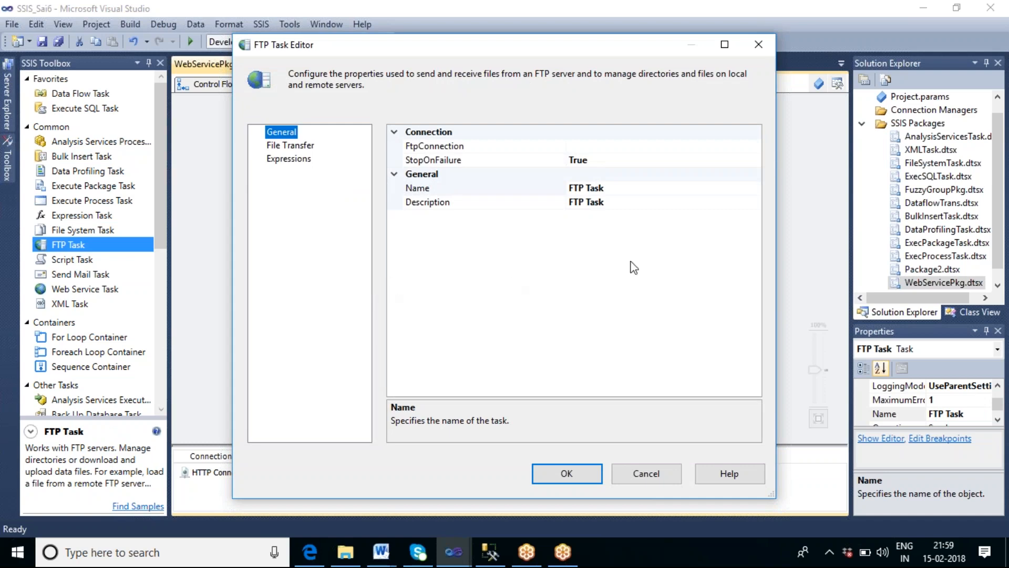
pyautogui.click(656, 148)
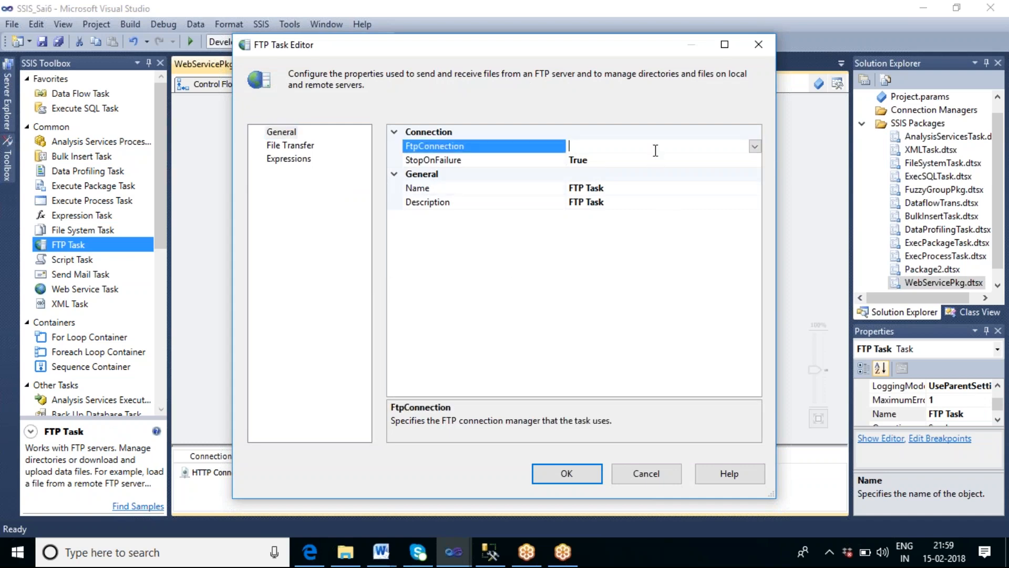
pyautogui.click(755, 149)
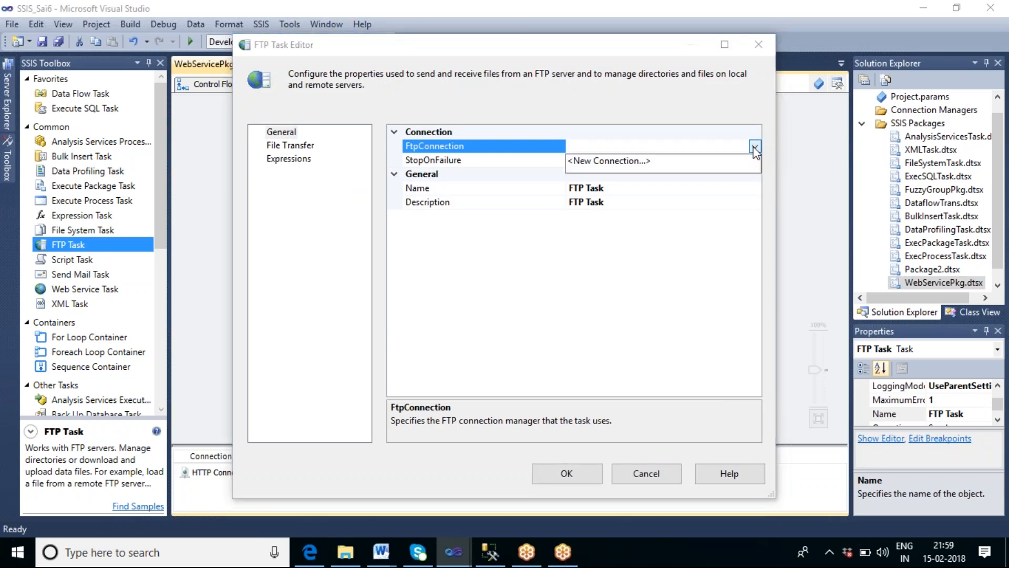
pyautogui.click(624, 161)
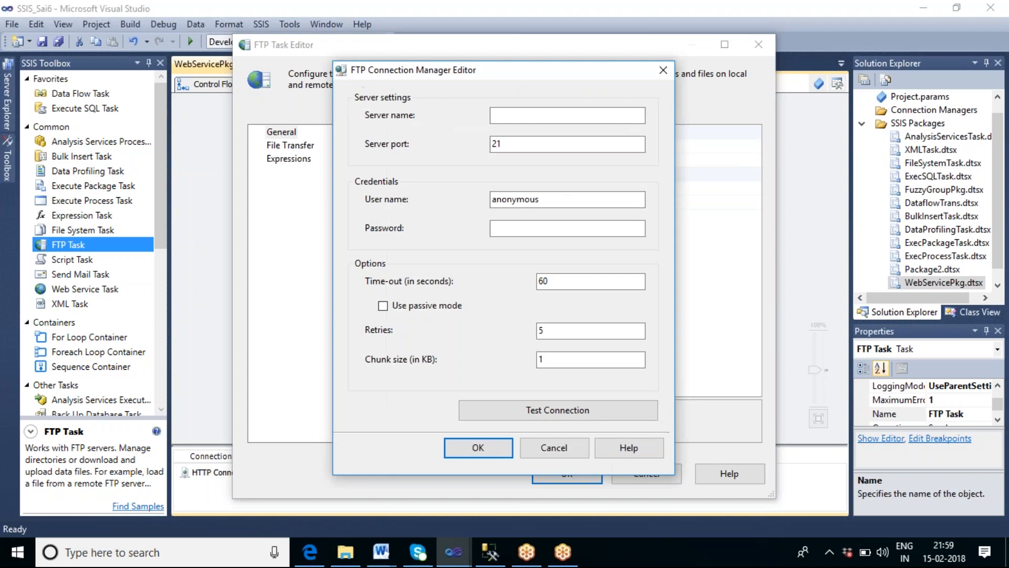
pyautogui.click(509, 115)
pyautogui.click(520, 144)
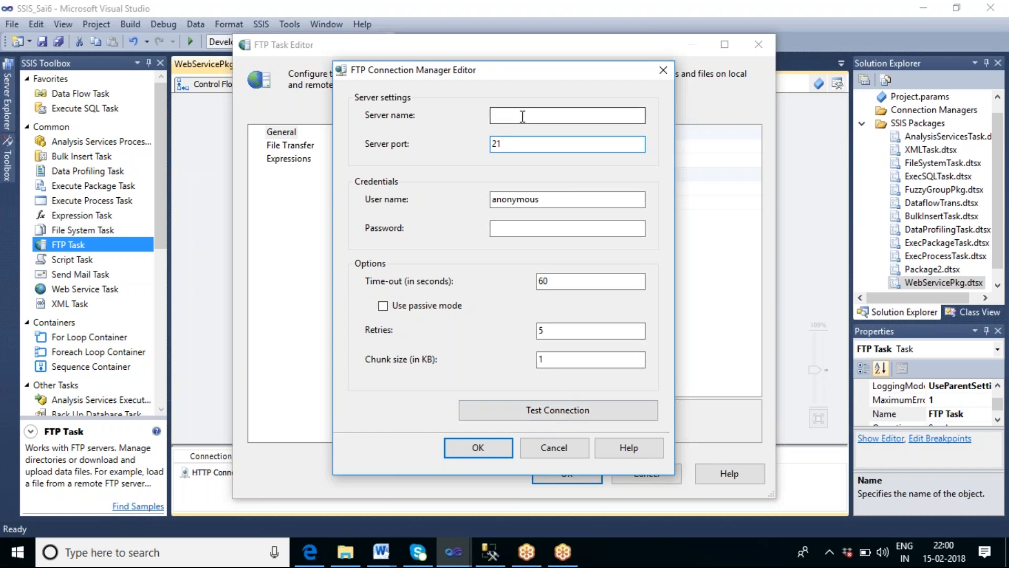
pyautogui.click(575, 446)
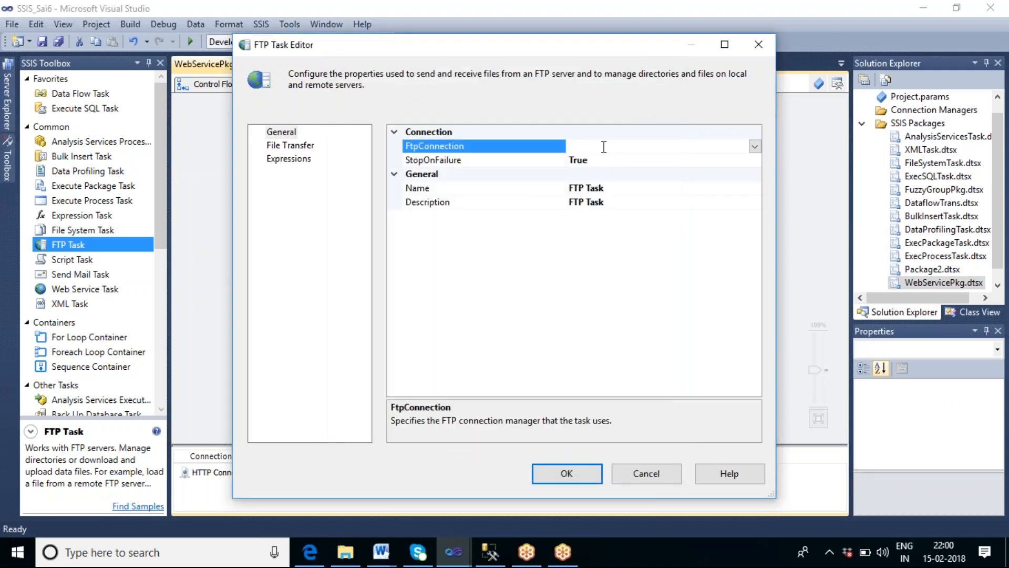
# Step: Review the FTP Task's File Transfer operations and parameters and the General page, then cancel the FTP Task Editor
pyautogui.click(292, 148)
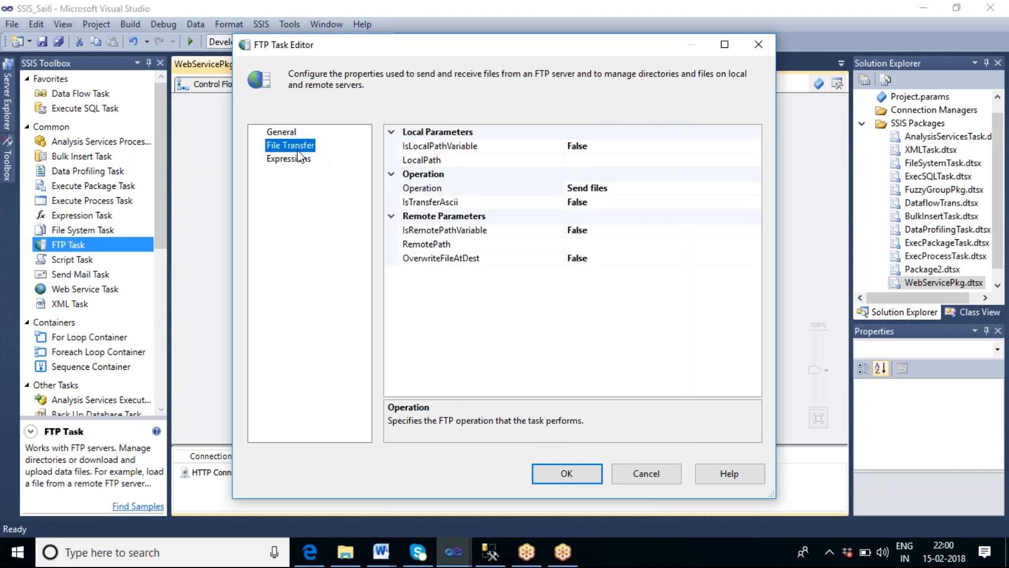
pyautogui.click(633, 189)
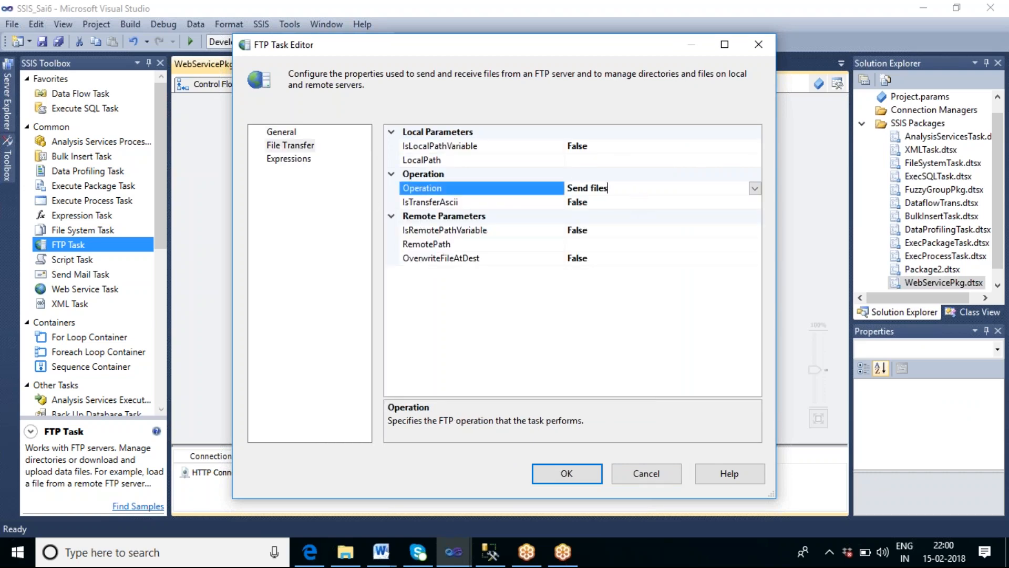
pyautogui.click(755, 188)
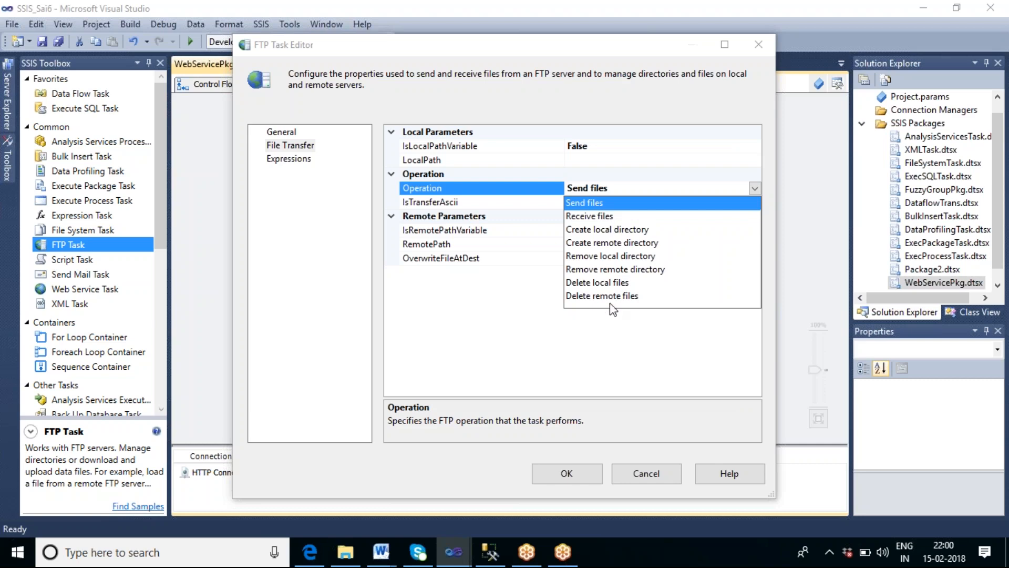
pyautogui.click(608, 357)
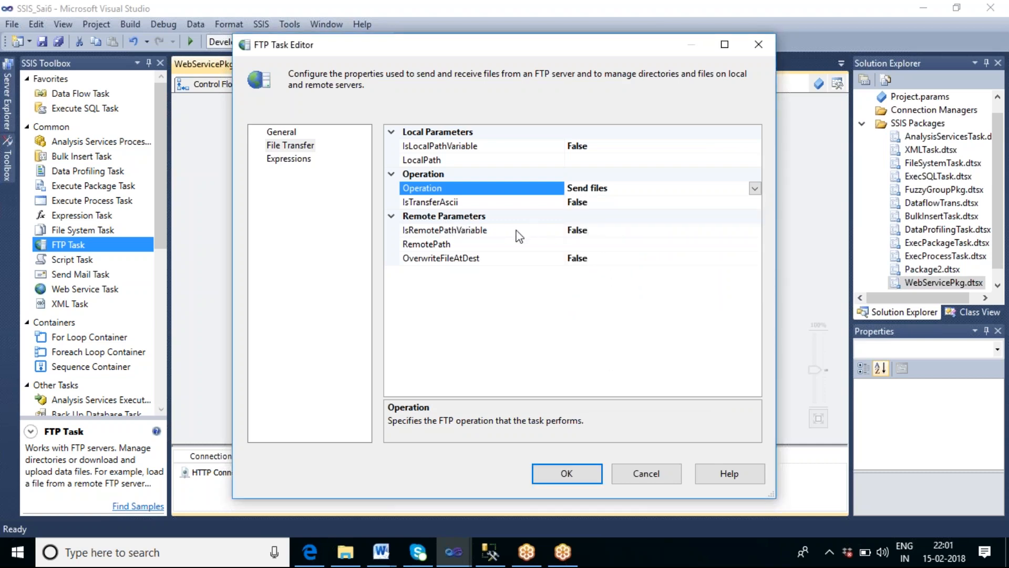
pyautogui.click(601, 258)
pyautogui.click(598, 245)
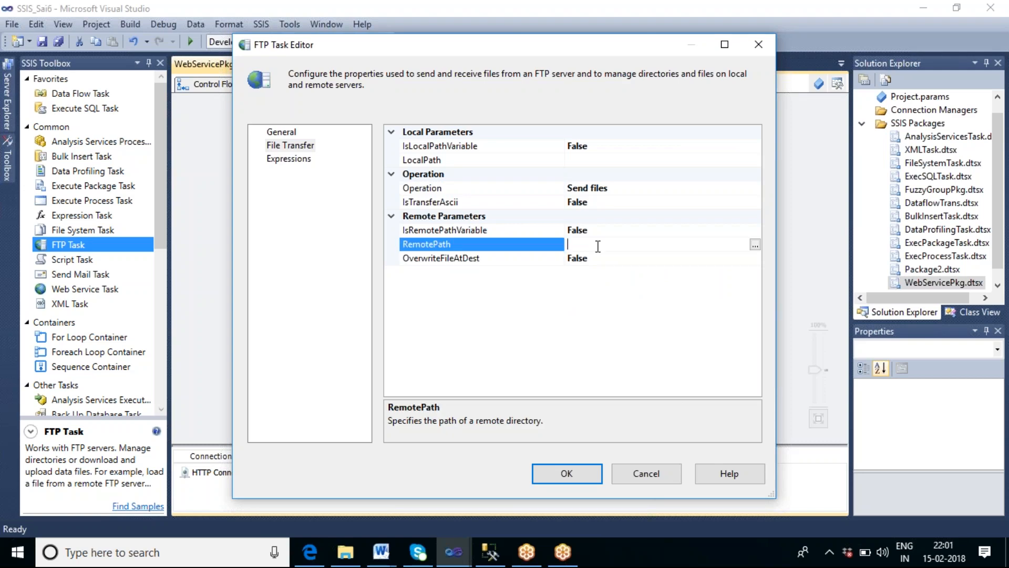
pyautogui.click(618, 160)
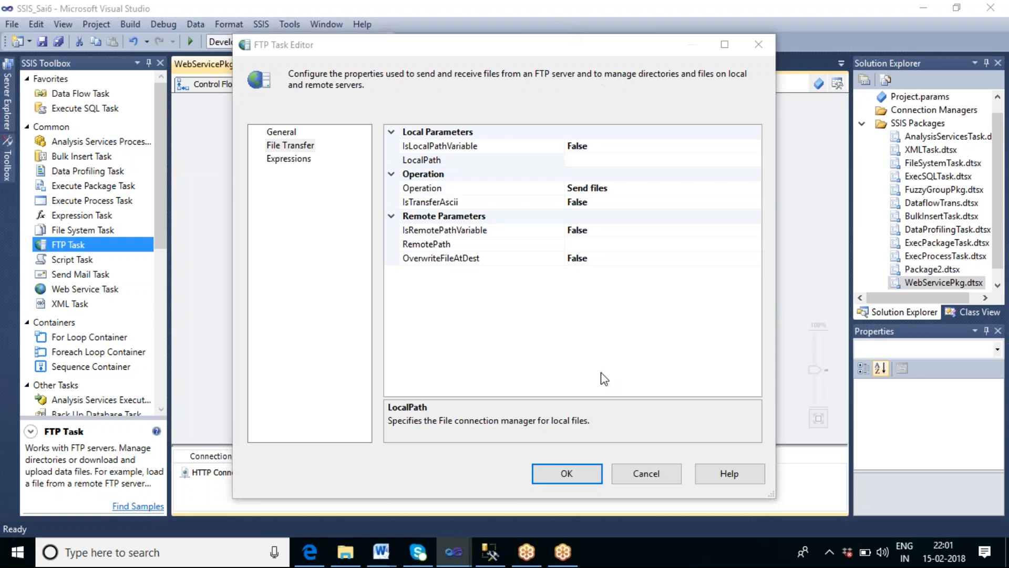
pyautogui.click(679, 190)
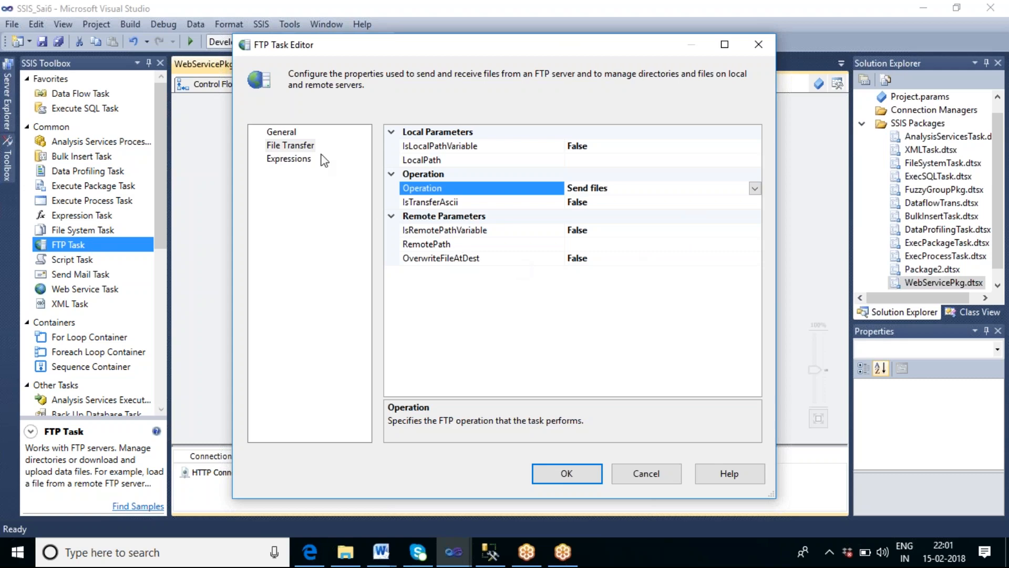
pyautogui.click(290, 138)
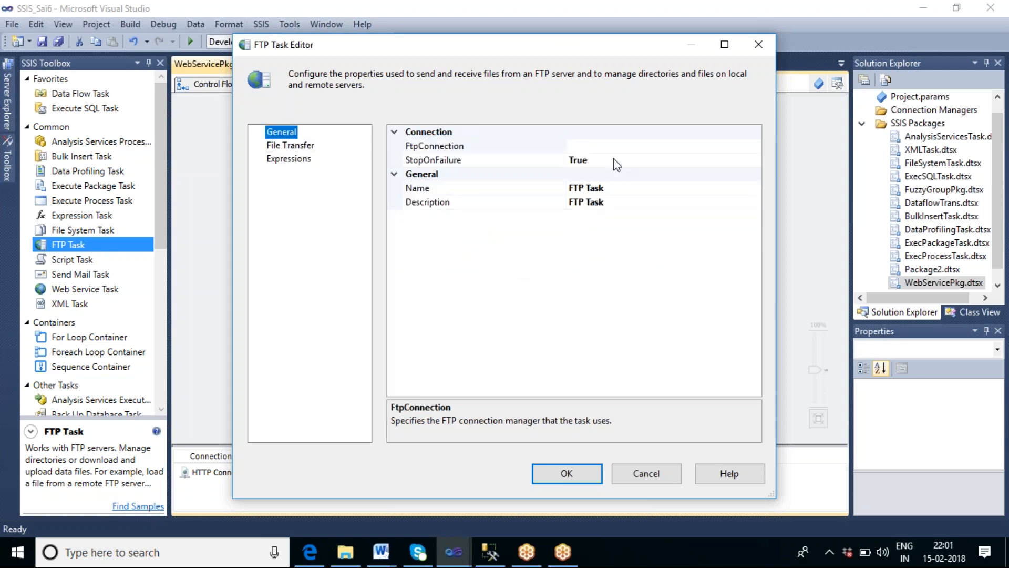
pyautogui.click(613, 147)
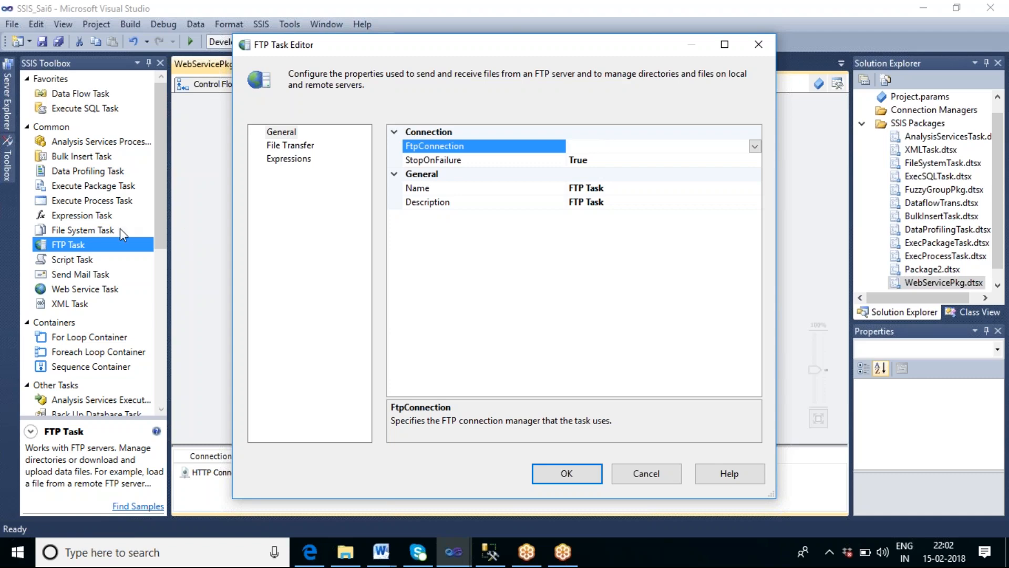
pyautogui.click(95, 227)
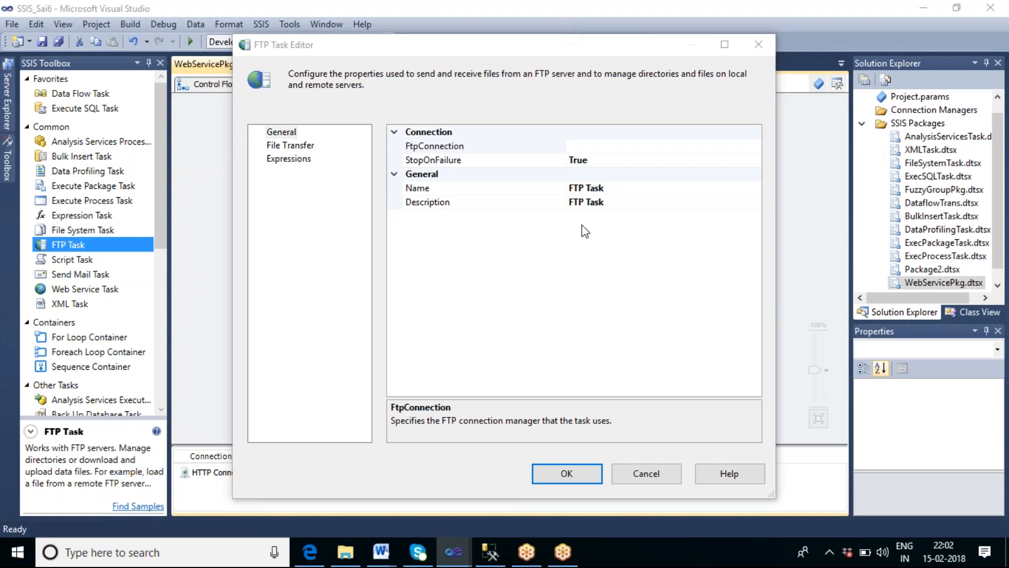
pyautogui.click(646, 476)
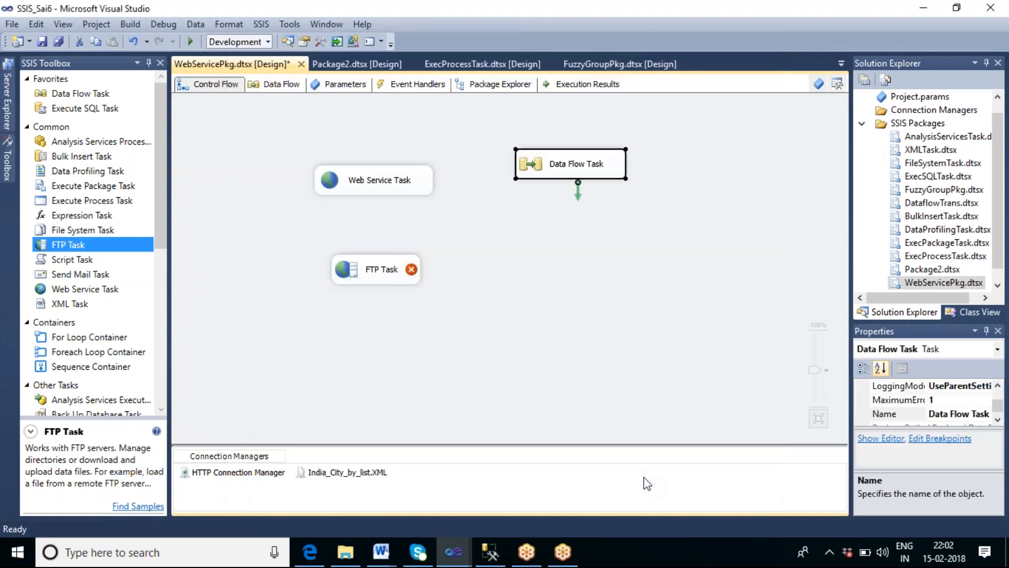
# Step: Delete the FTP Task from the Control Flow canvas
pyautogui.click(621, 286)
pyautogui.click(362, 281)
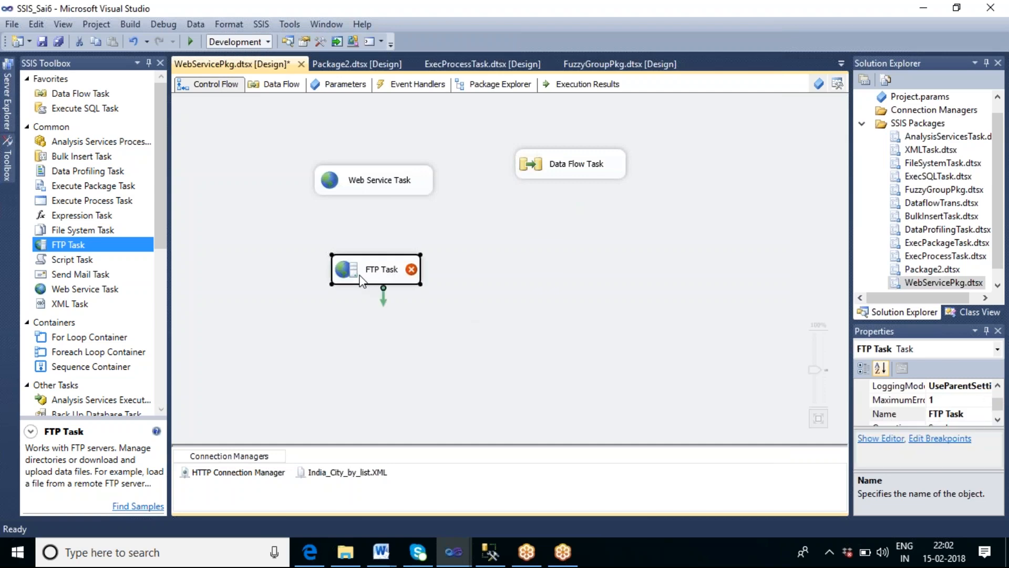
pyautogui.press('Delete')
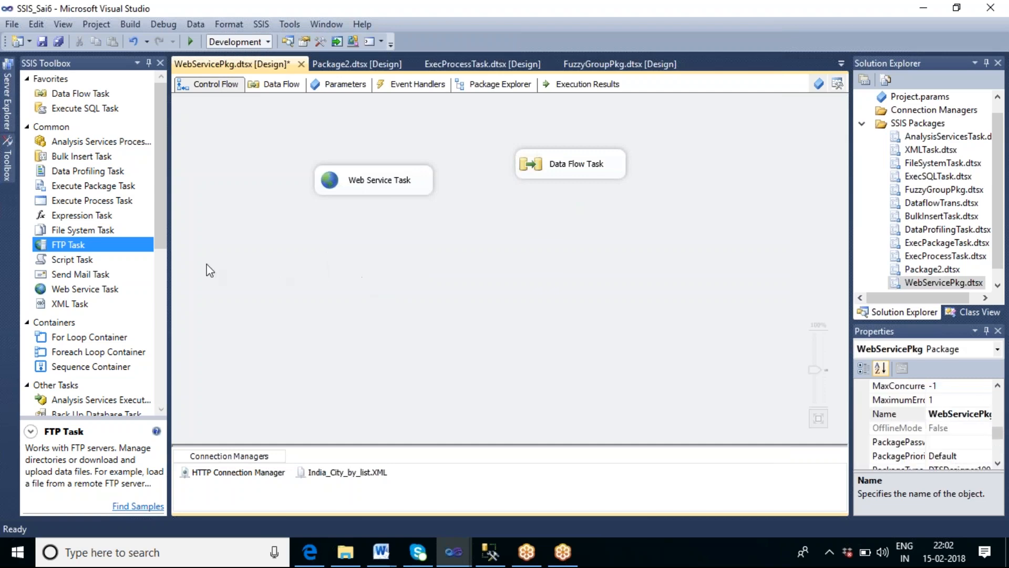
# Step: Pick the Script Task in the SSIS Toolbox
pyautogui.click(87, 260)
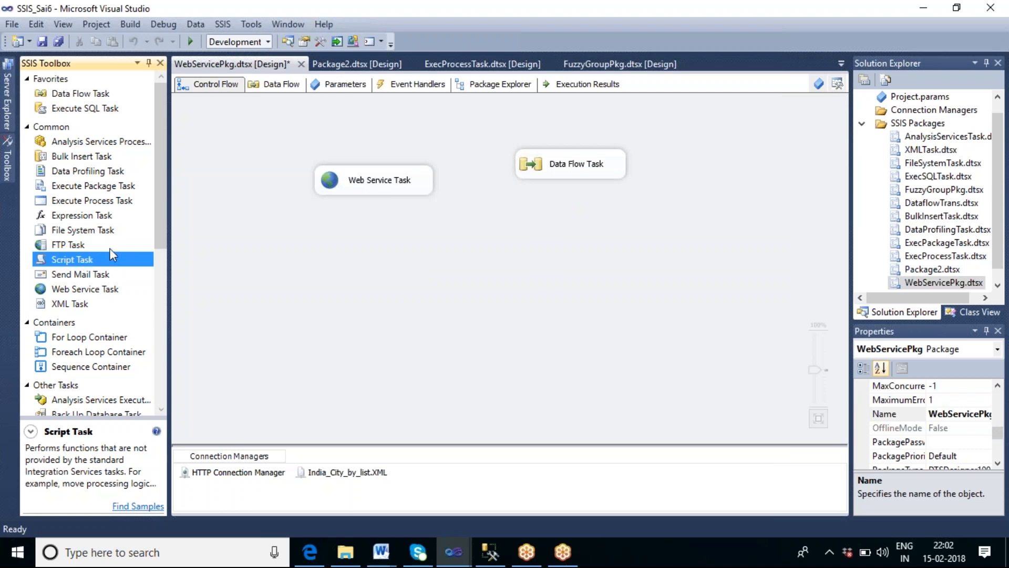
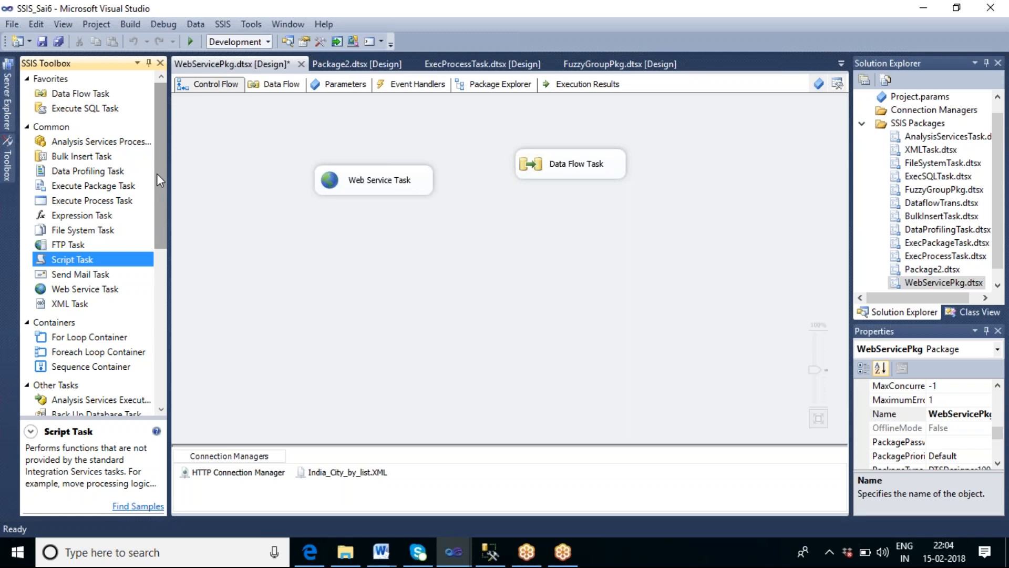
pyautogui.scroll(-1, 157, 174)
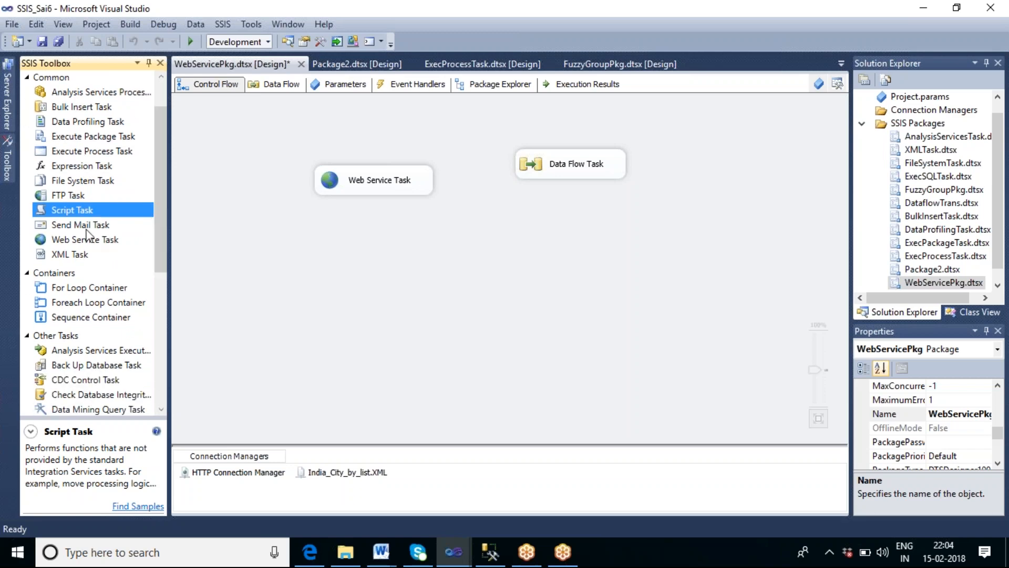
pyautogui.moveTo(67, 227); pyautogui.dragTo(267, 260)
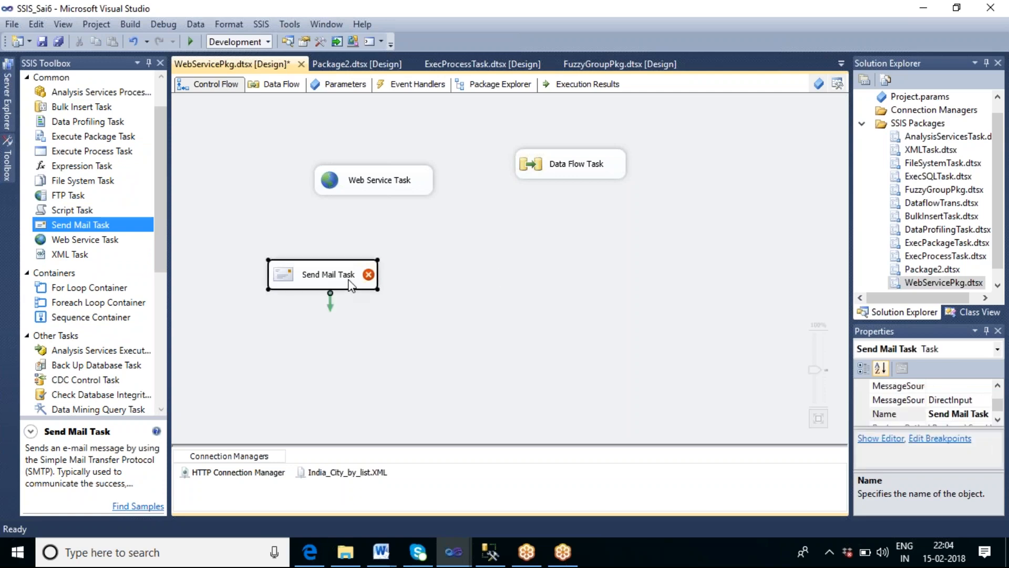
pyautogui.press('Delete')
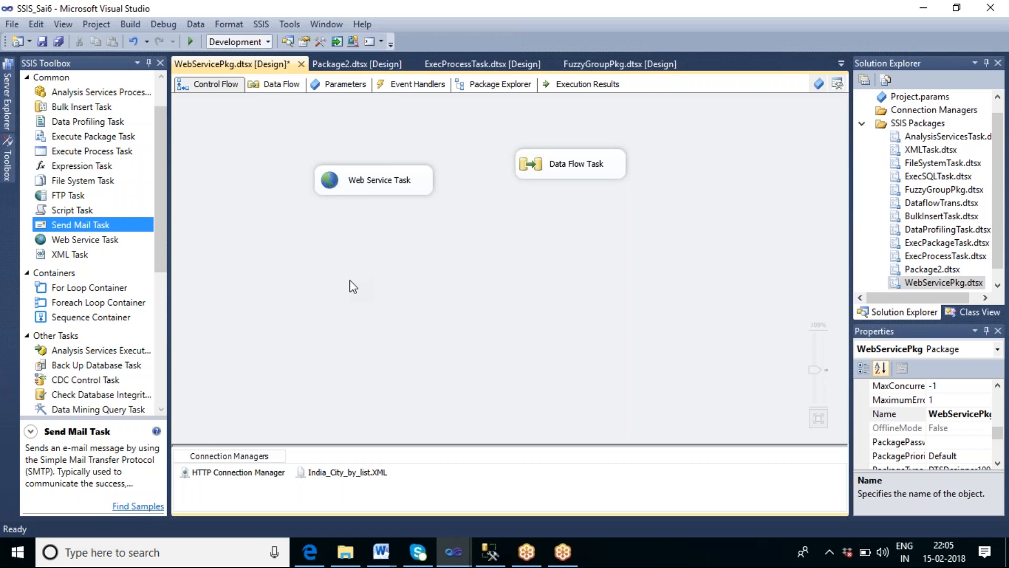
# Step: Create an OnError event handler for the WebServicePkg executable and place a Send Mail Task in it
pyautogui.click(413, 89)
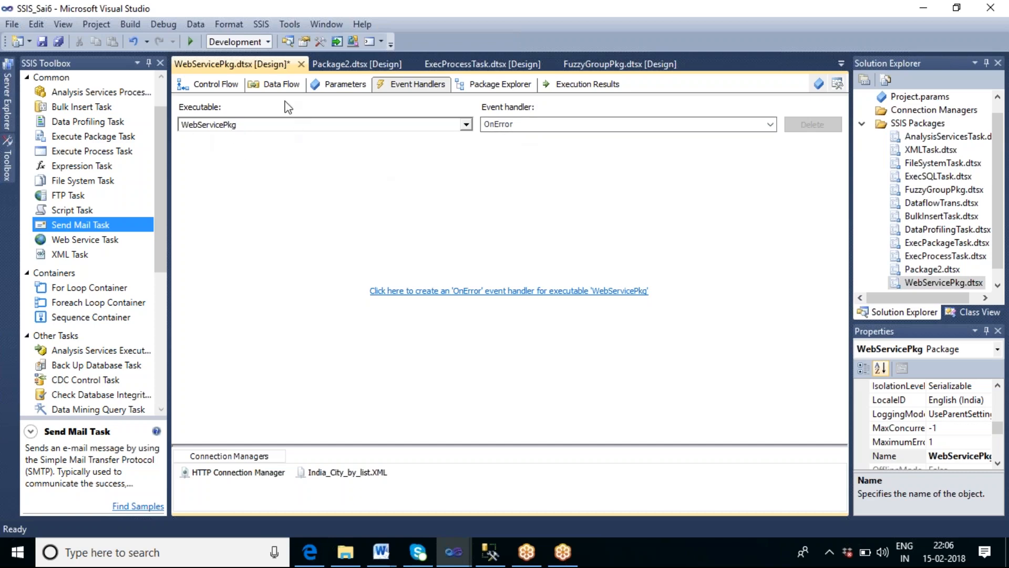
pyautogui.click(220, 86)
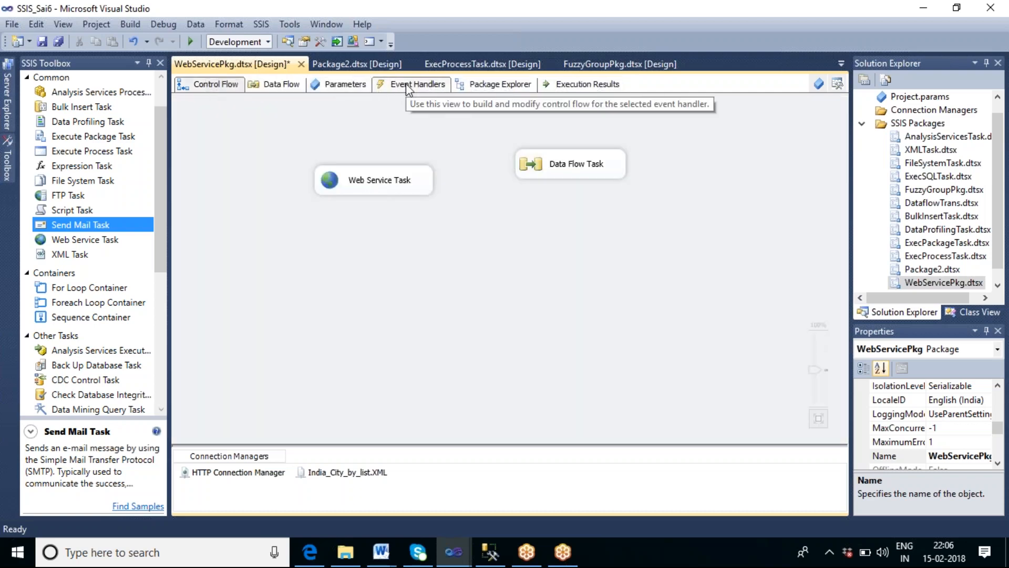
pyautogui.click(409, 87)
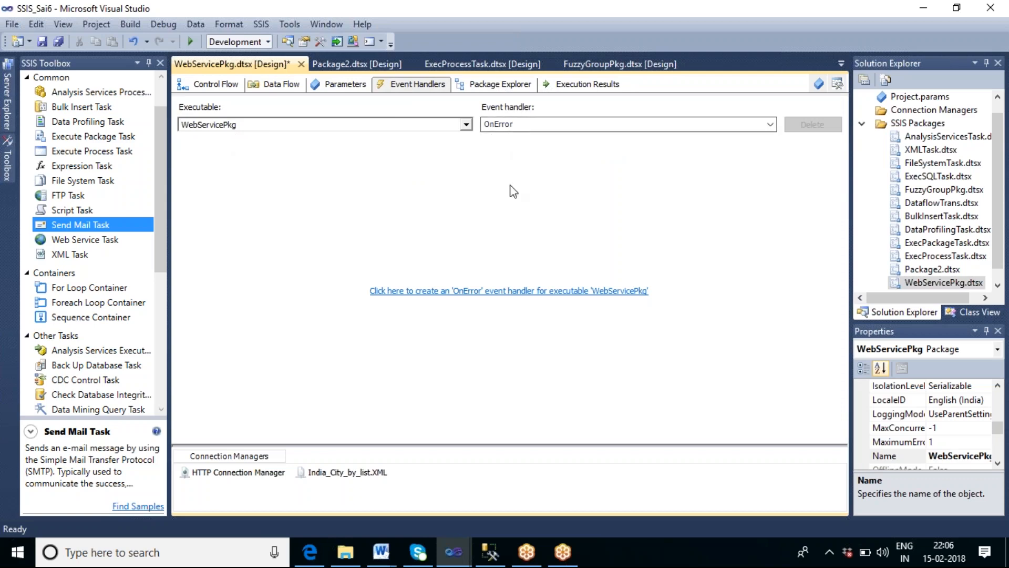
pyautogui.click(498, 292)
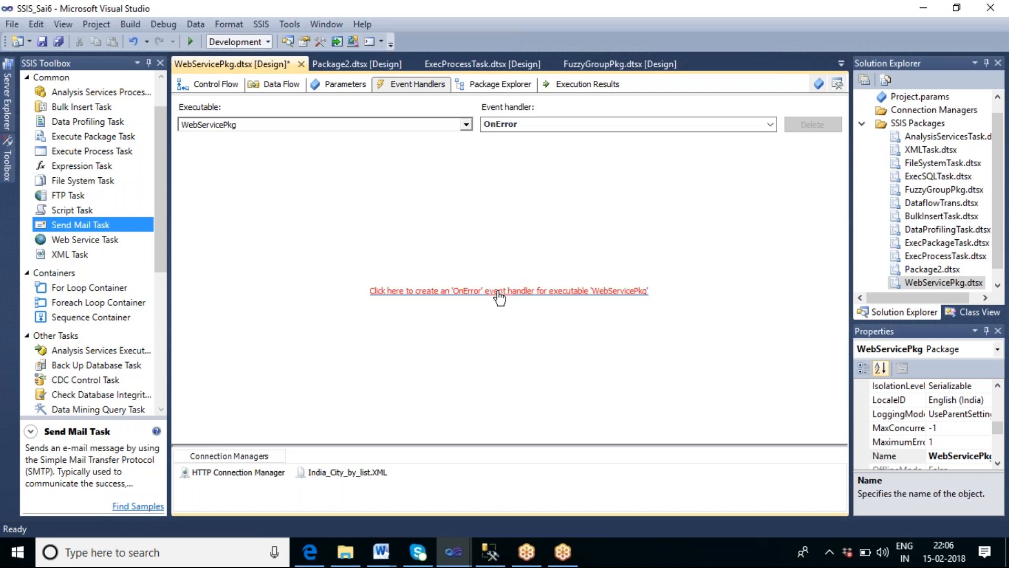
pyautogui.click(79, 226)
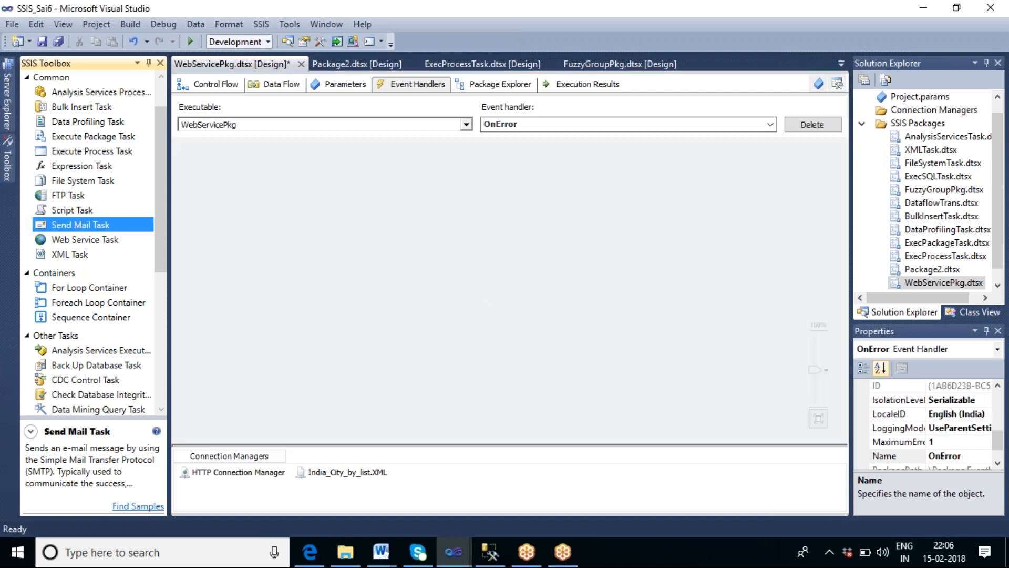
pyautogui.moveTo(333, 238); pyautogui.dragTo(334, 237)
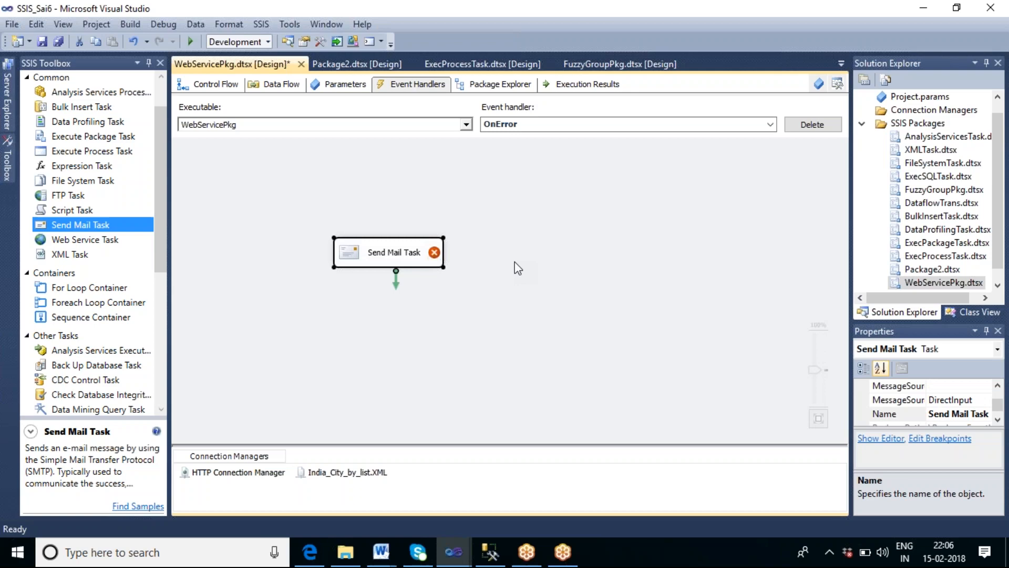
# Step: Open the Send Mail Task editor's Mail page, start a new SMTP connection, then cancel the connection editor
pyautogui.doubleClick(379, 262)
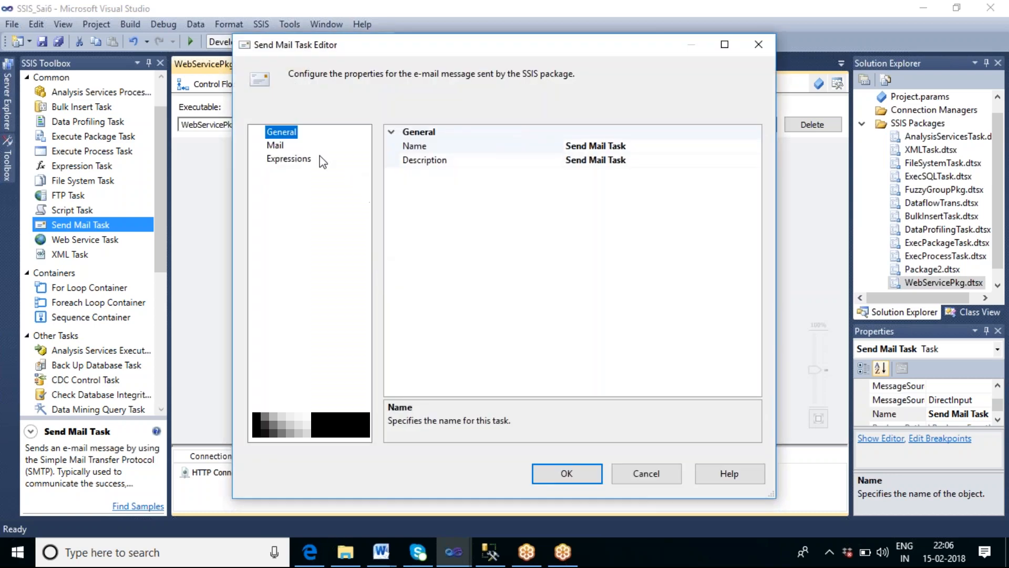
pyautogui.click(276, 146)
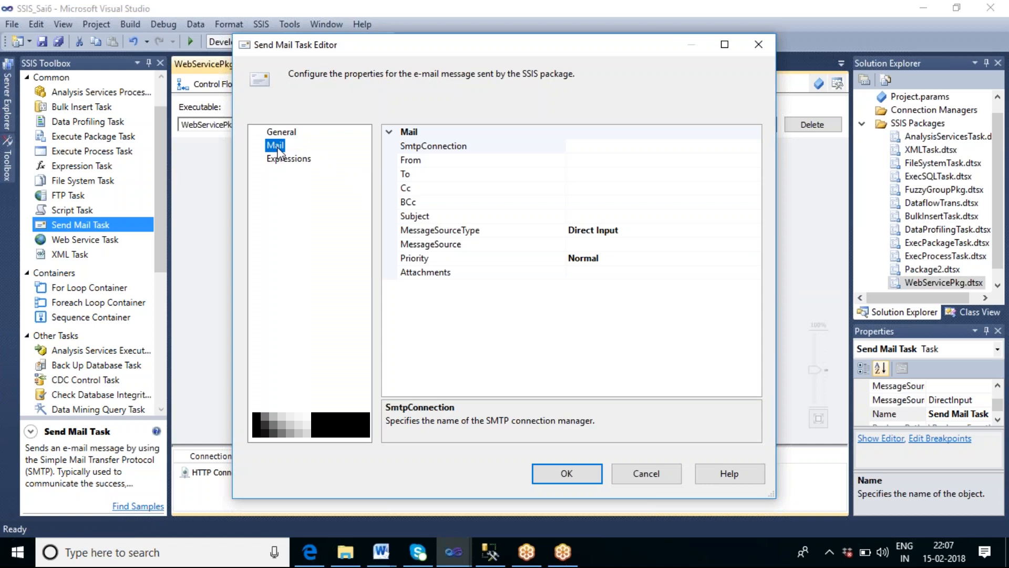
pyautogui.click(667, 151)
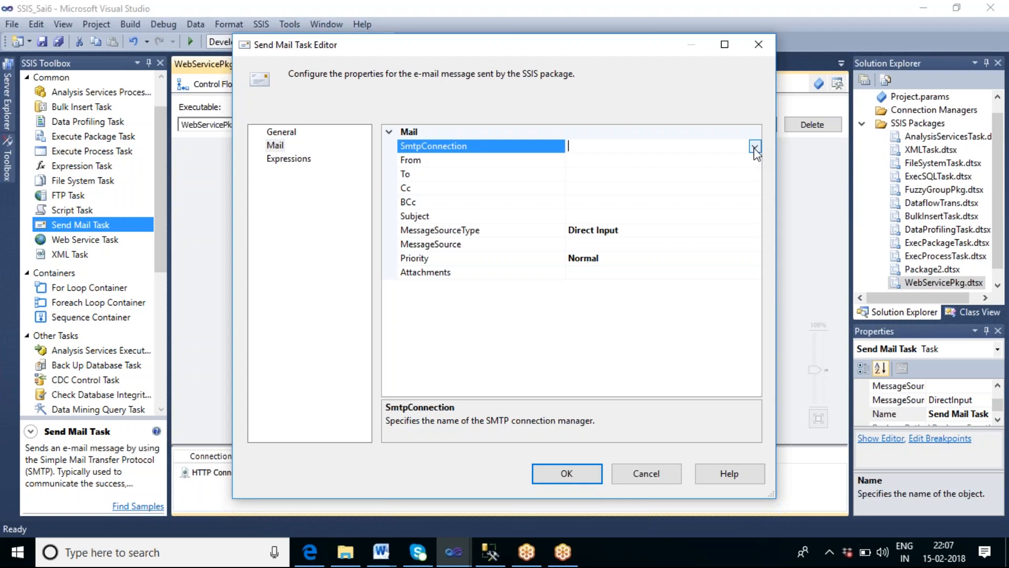
pyautogui.click(755, 148)
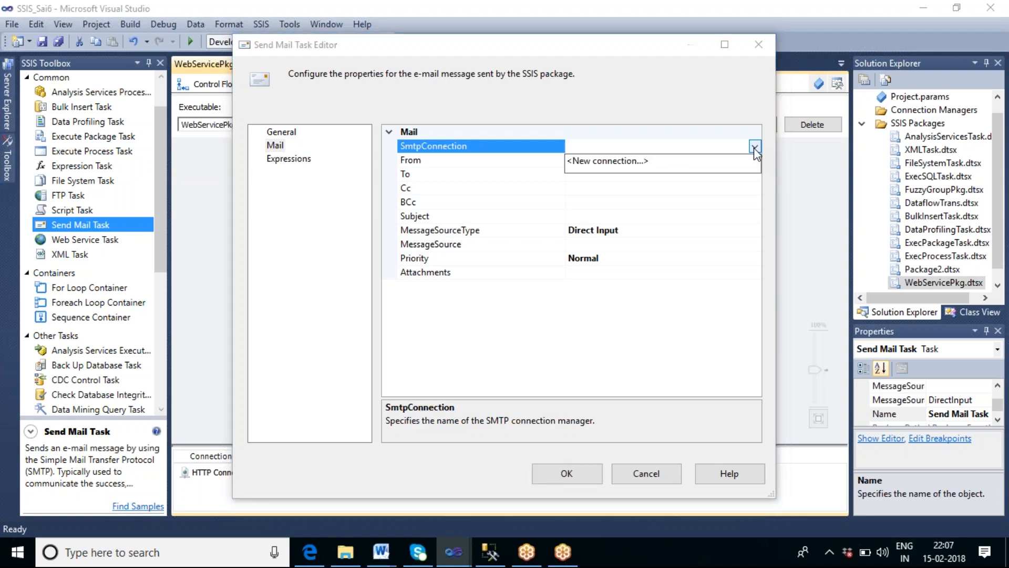
pyautogui.click(636, 162)
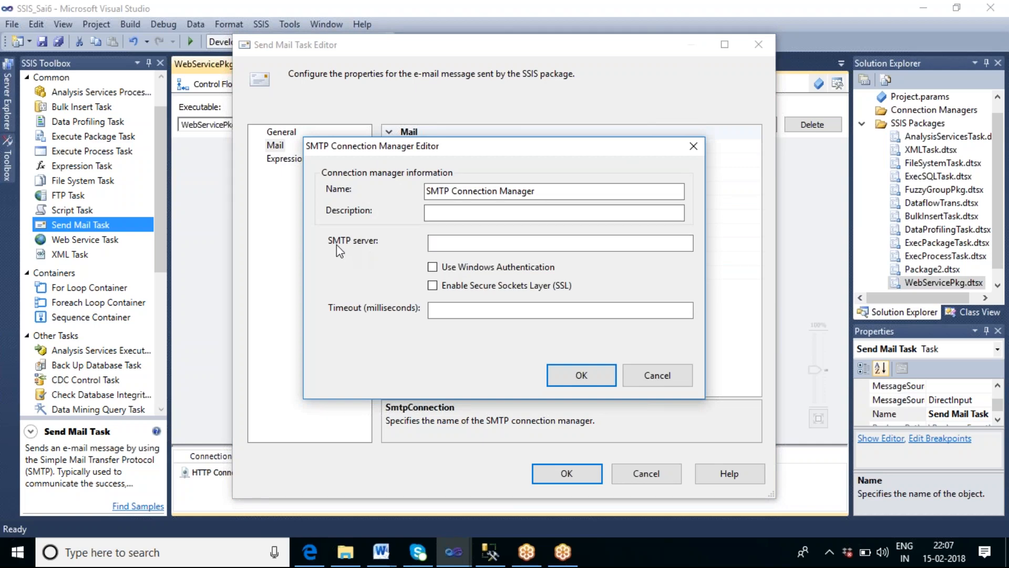
pyautogui.click(523, 245)
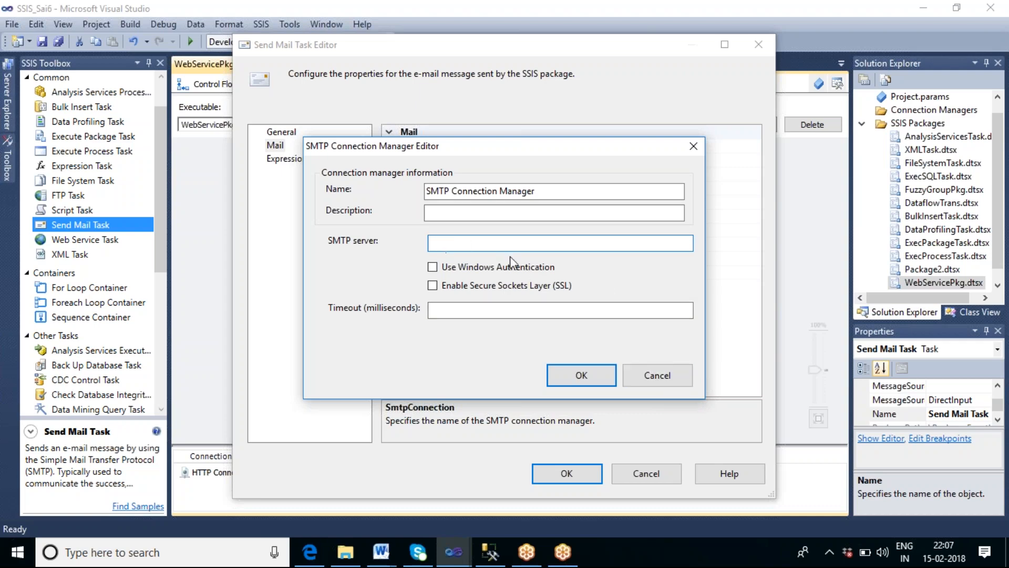
pyautogui.click(657, 375)
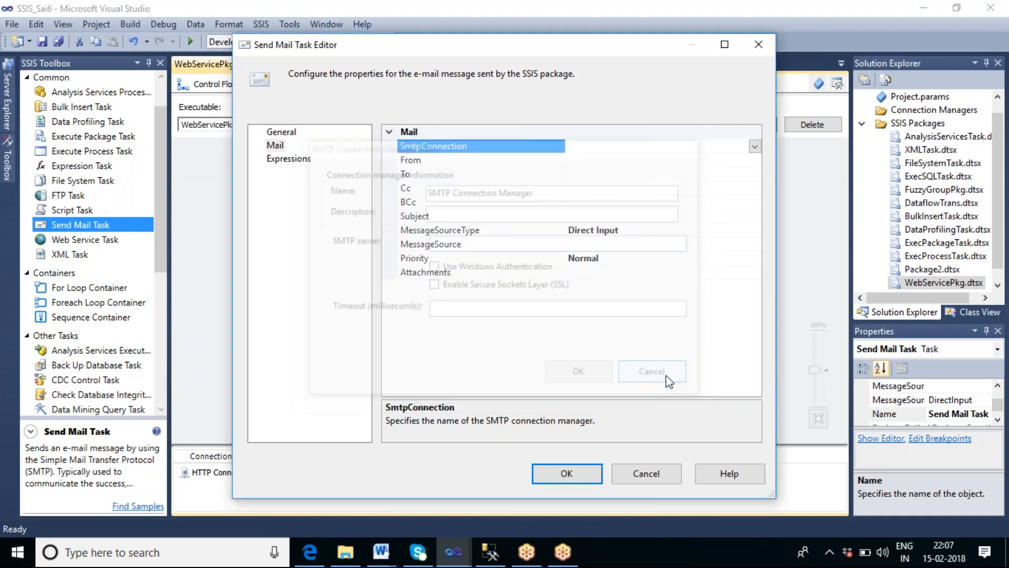
# Step: Review the Send Mail Task's From, To, Cc, BCc, Subject and Attachments properties, then cancel the editor
pyautogui.click(585, 158)
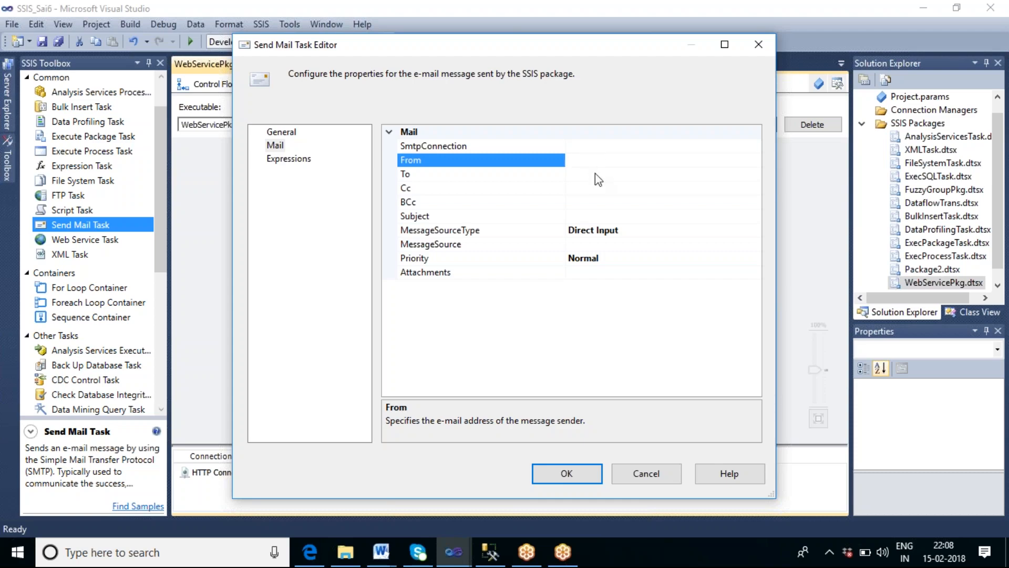
pyautogui.click(581, 174)
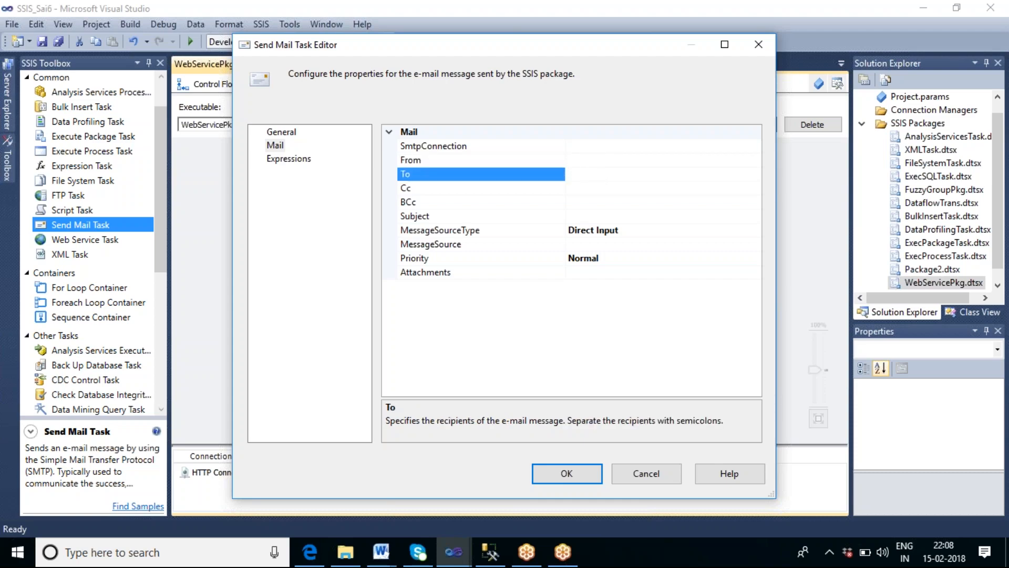
pyautogui.click(590, 188)
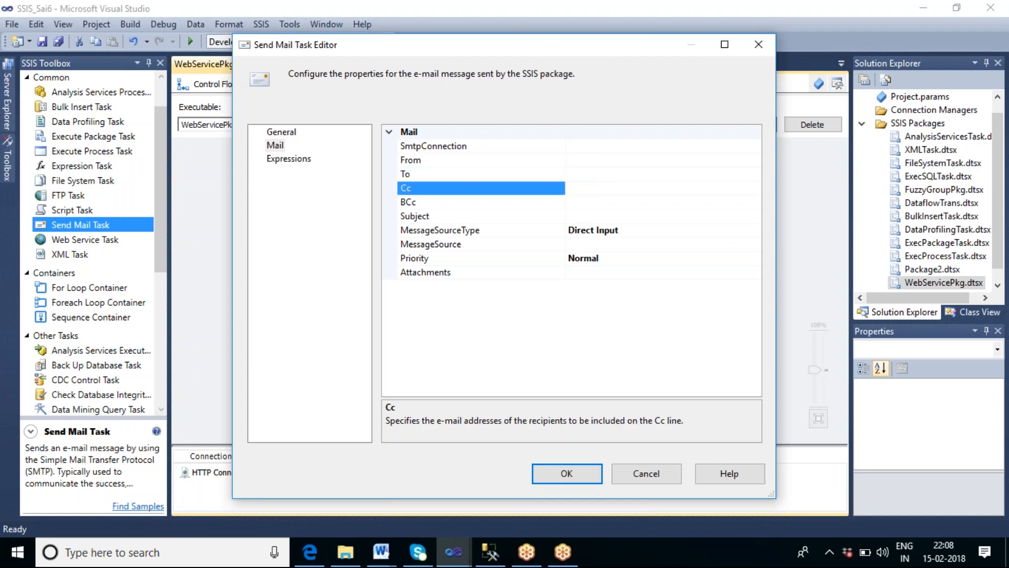
pyautogui.click(593, 204)
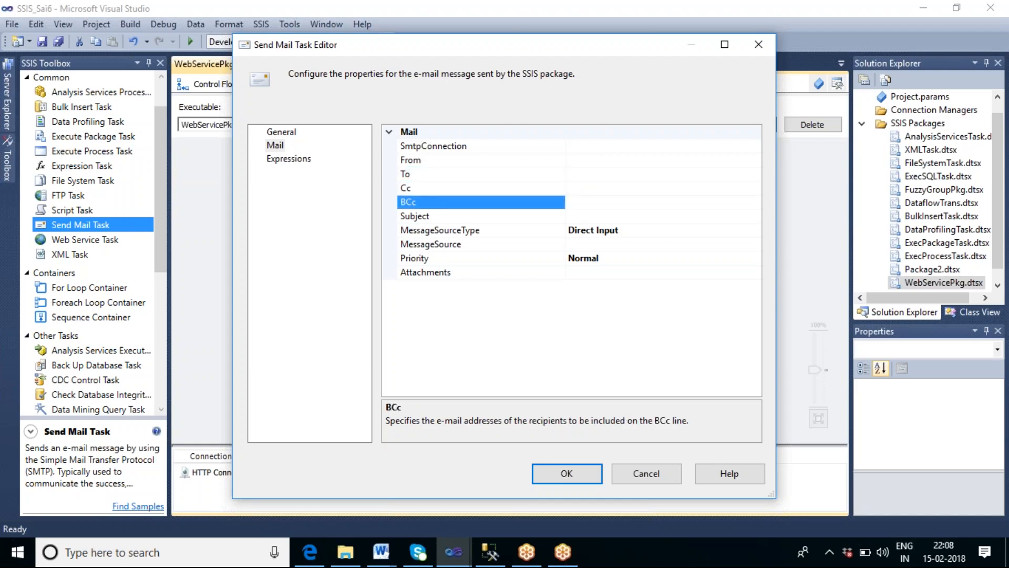
pyautogui.click(592, 216)
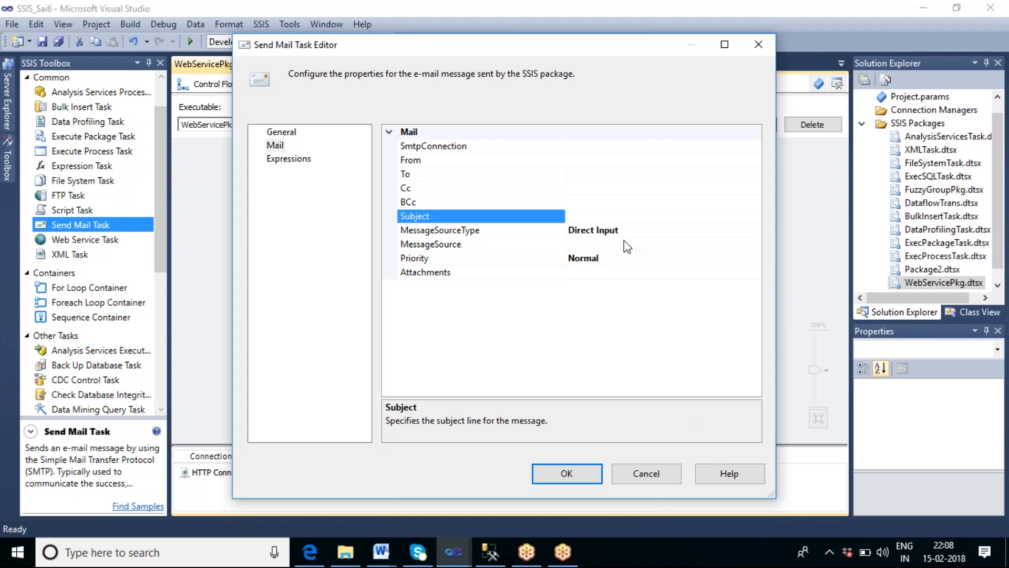
pyautogui.click(620, 273)
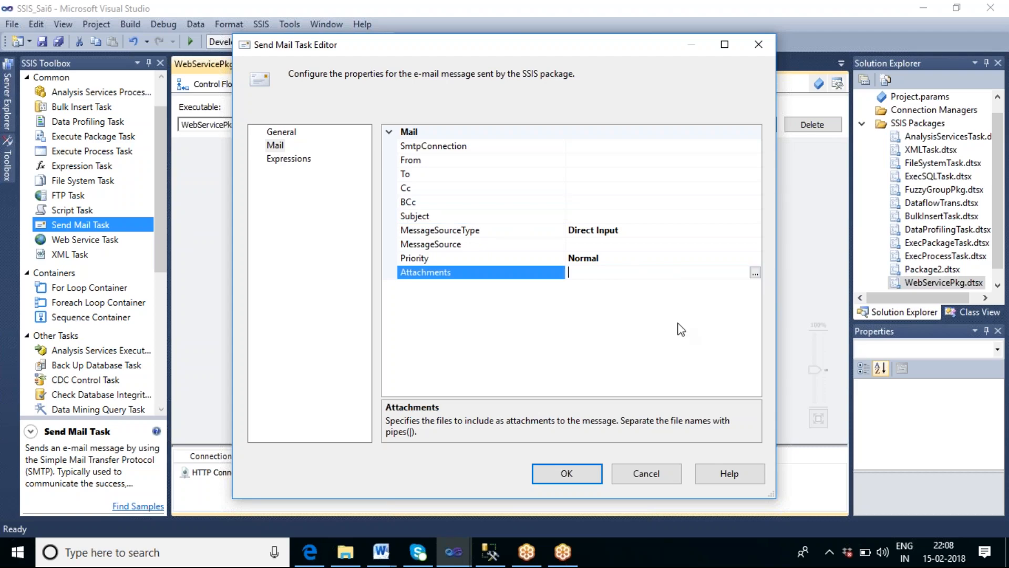
pyautogui.click(651, 477)
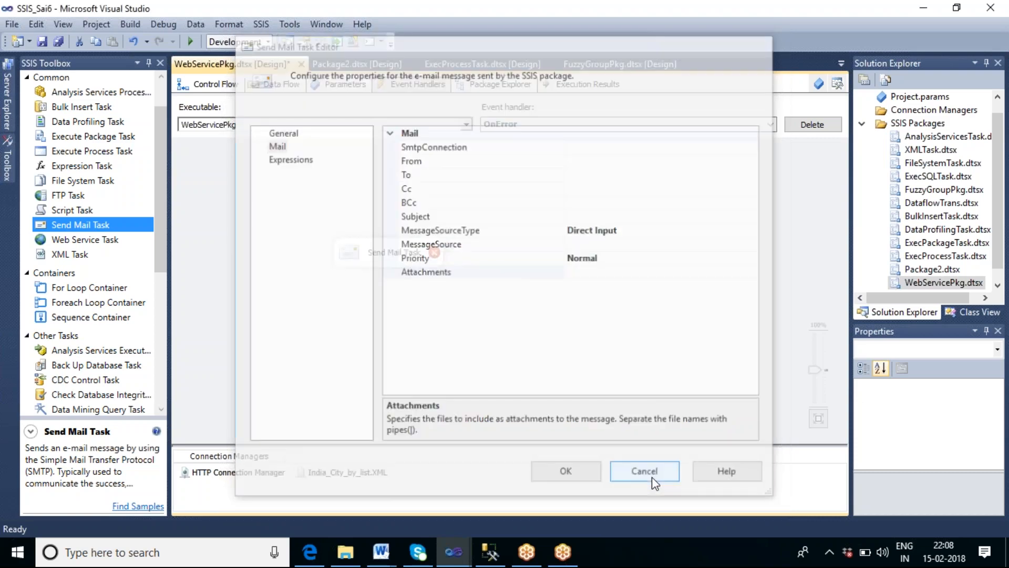
# Step: Reopen the Send Mail Task editor in the OnError handler to inspect the Attachments property, then cancel it
pyautogui.click(229, 85)
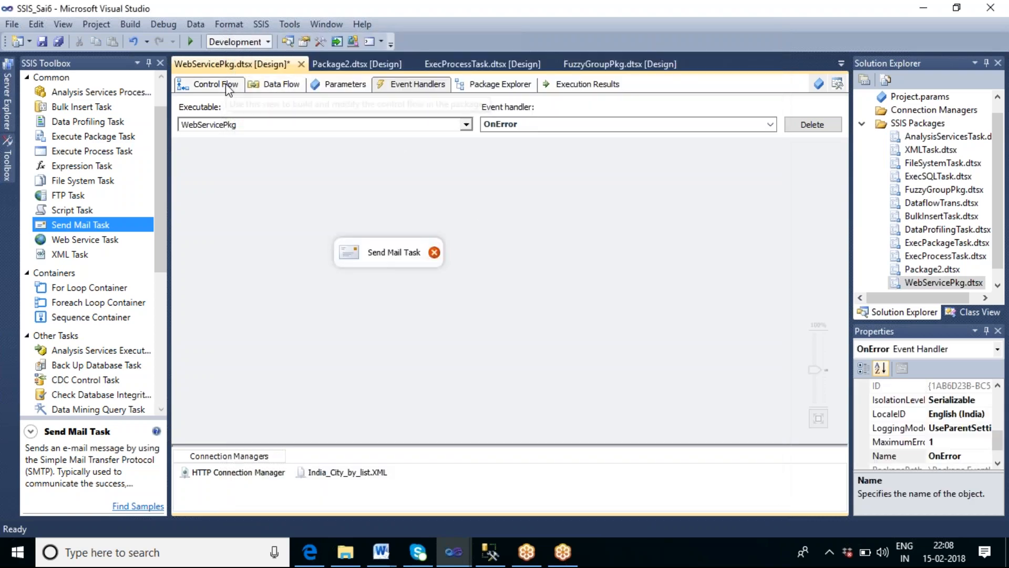
pyautogui.rightClick(461, 210)
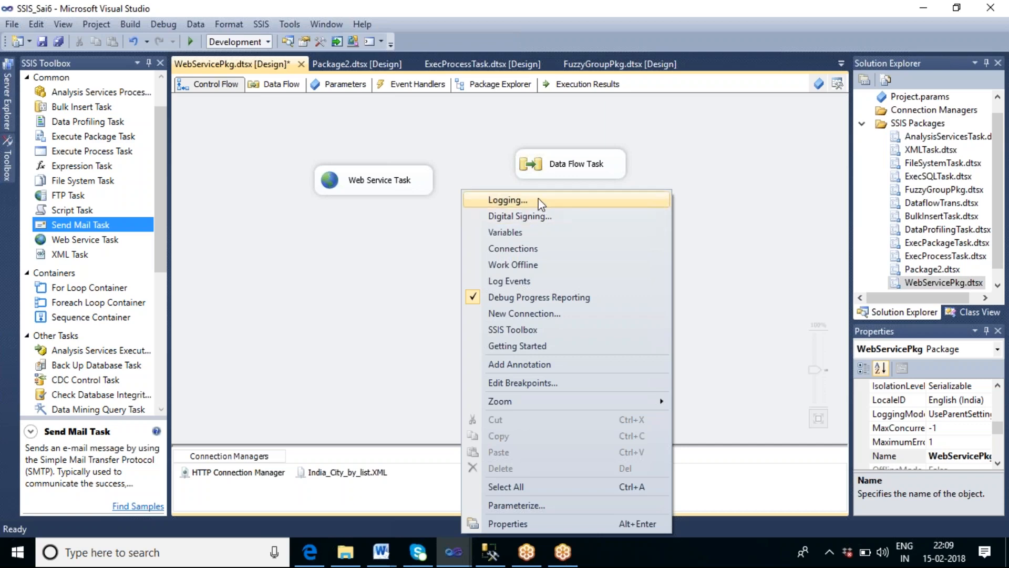
pyautogui.click(418, 86)
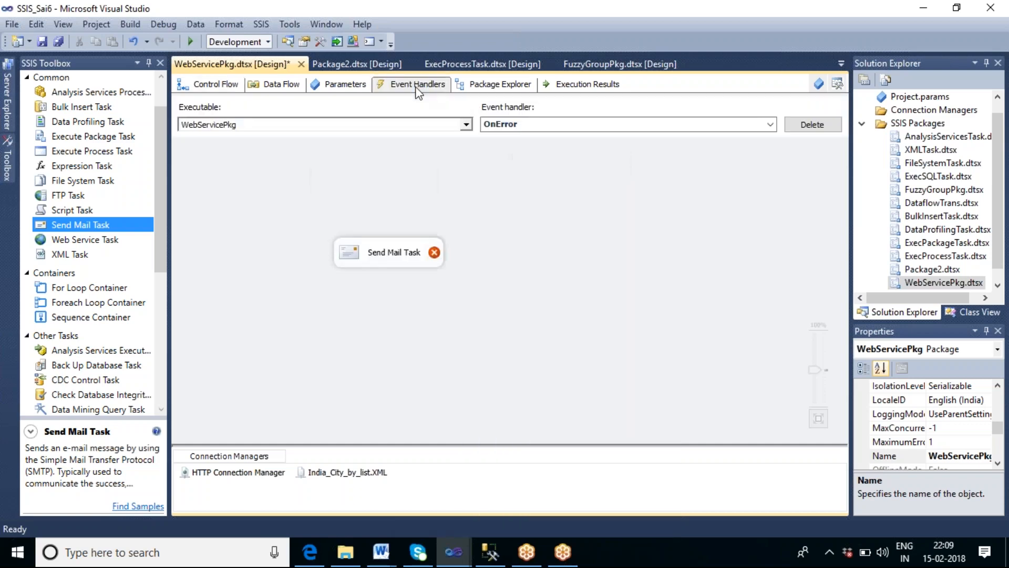
pyautogui.doubleClick(396, 247)
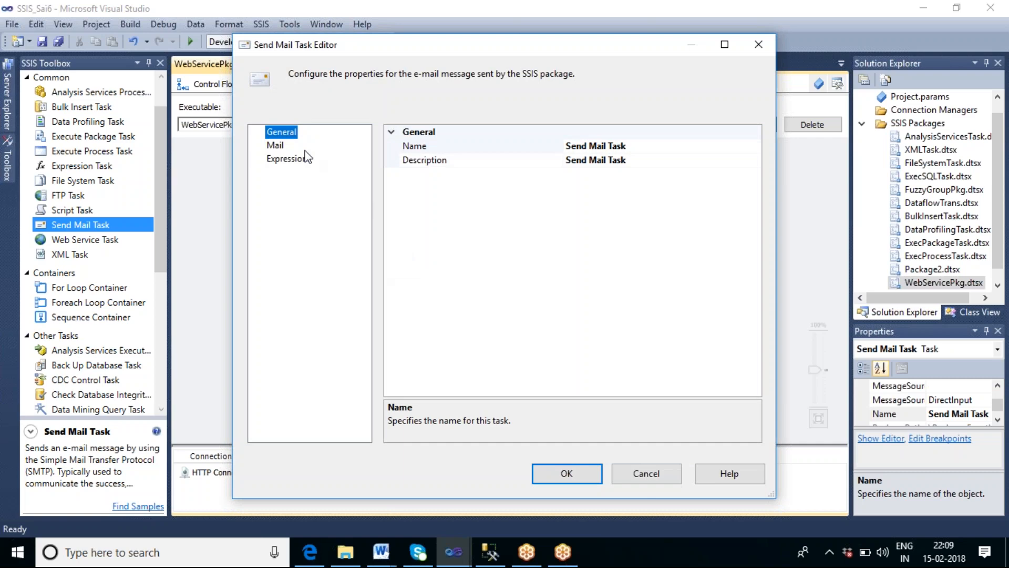
pyautogui.click(277, 144)
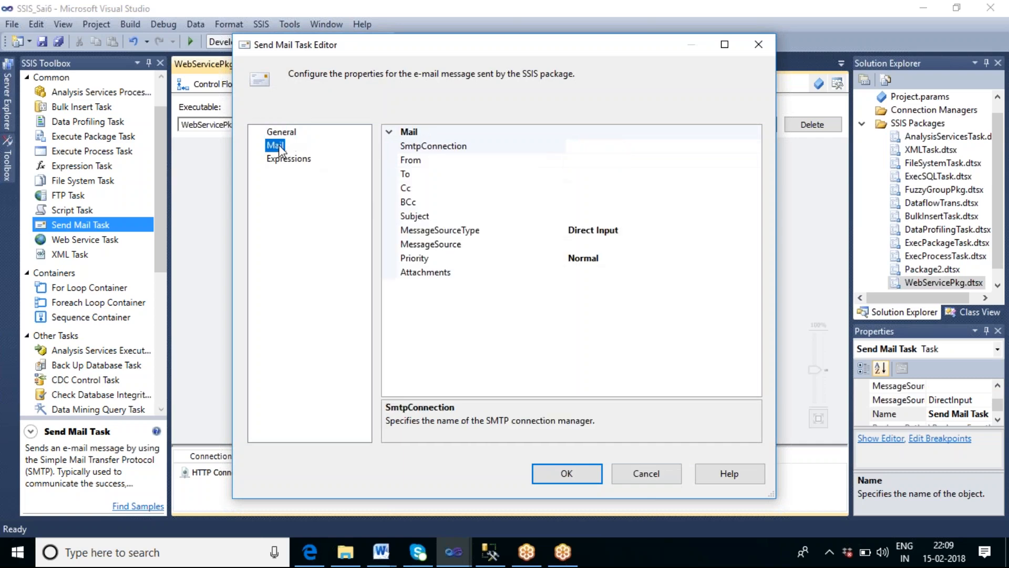
pyautogui.click(586, 273)
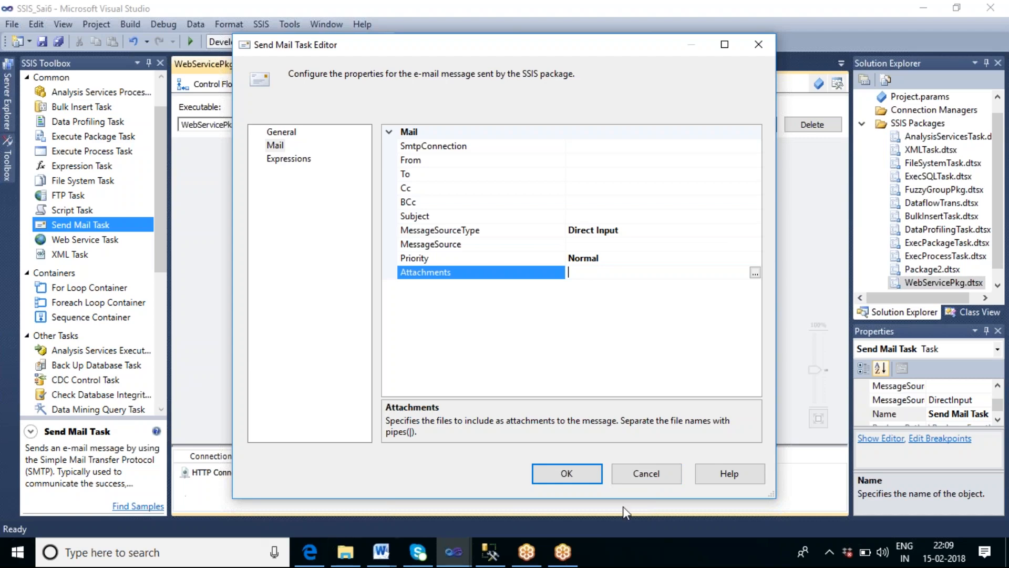
pyautogui.click(661, 474)
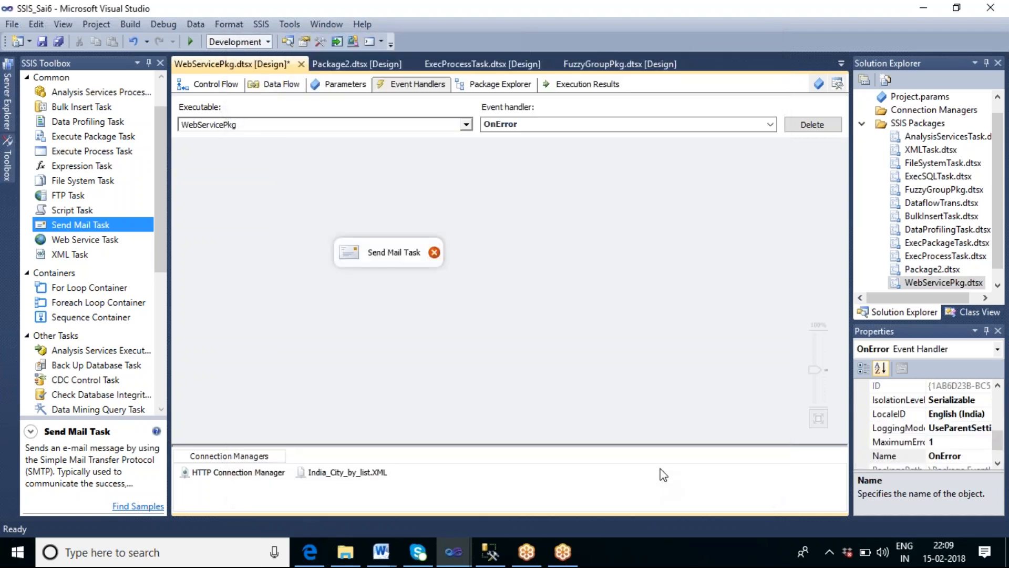
# Step: Add a new SSIS package to the project's SSIS Packages folder
pyautogui.click(226, 86)
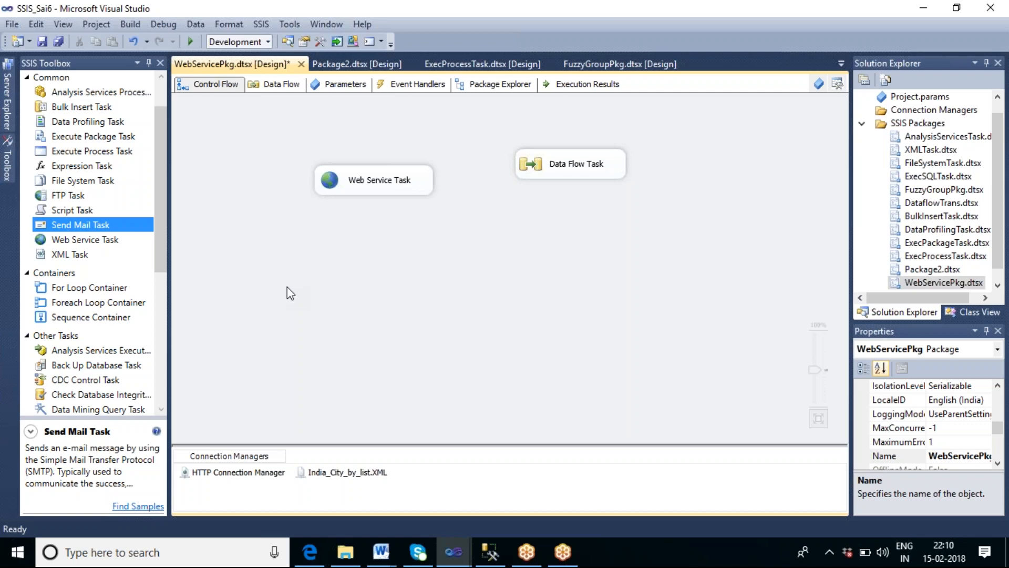
pyautogui.click(425, 88)
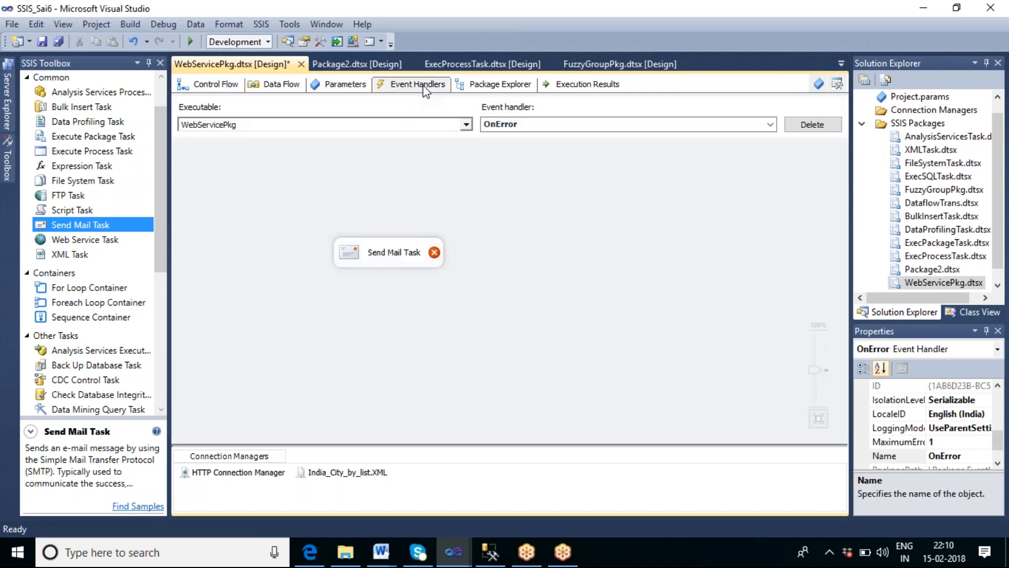
pyautogui.click(213, 84)
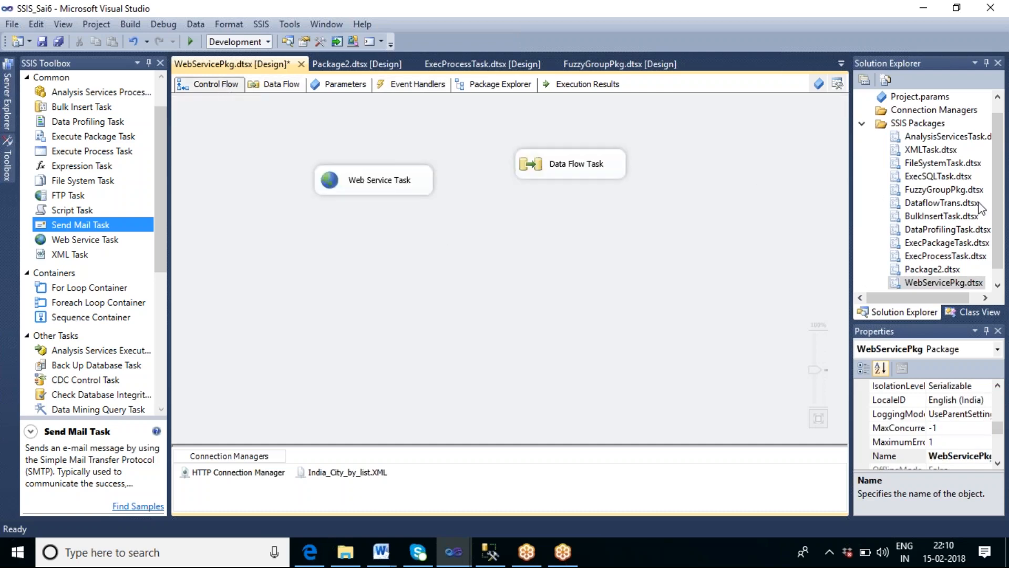
pyautogui.rightClick(914, 123)
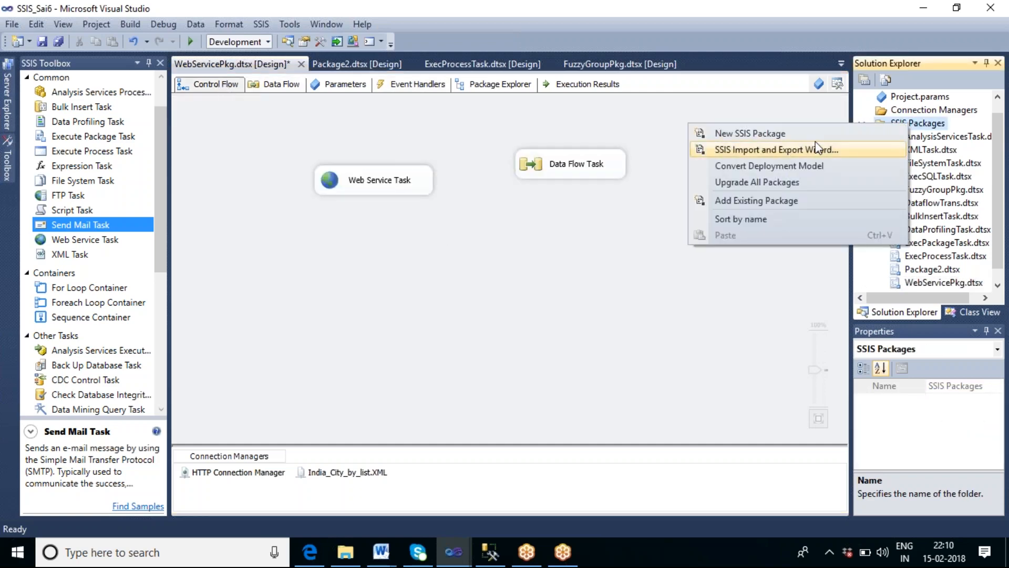
pyautogui.click(781, 130)
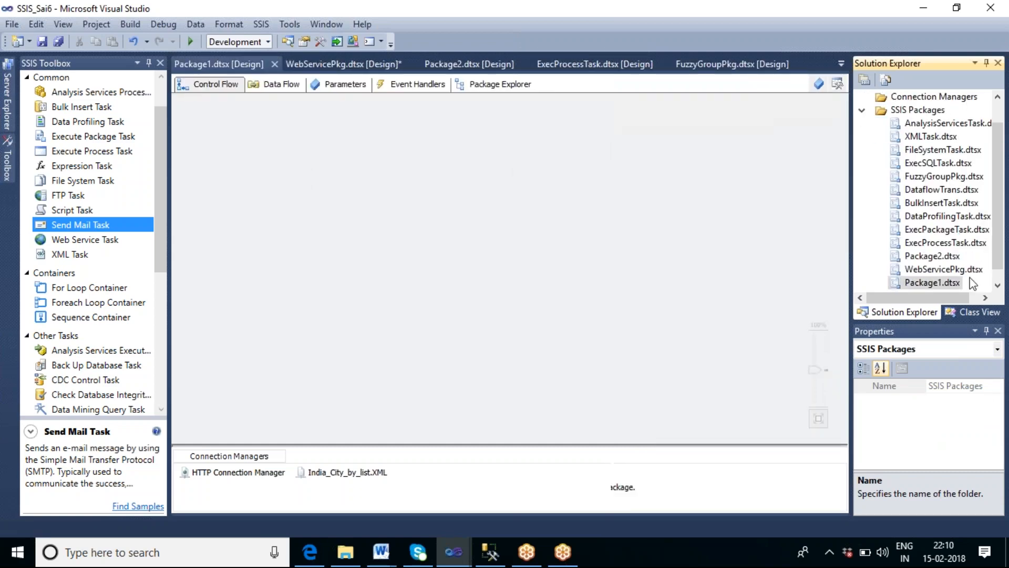
# Step: Rename the new package Package1.dtsx to CheckPoints.dtsx
pyautogui.click(973, 284)
pyautogui.rightClick(926, 282)
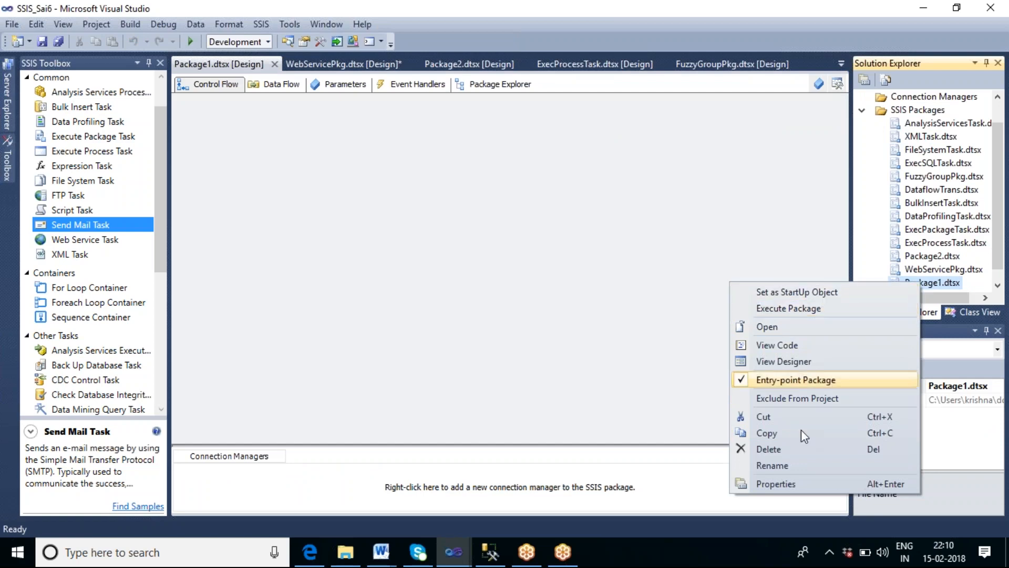
pyautogui.click(773, 465)
pyautogui.moveTo(945, 284); pyautogui.dragTo(902, 284)
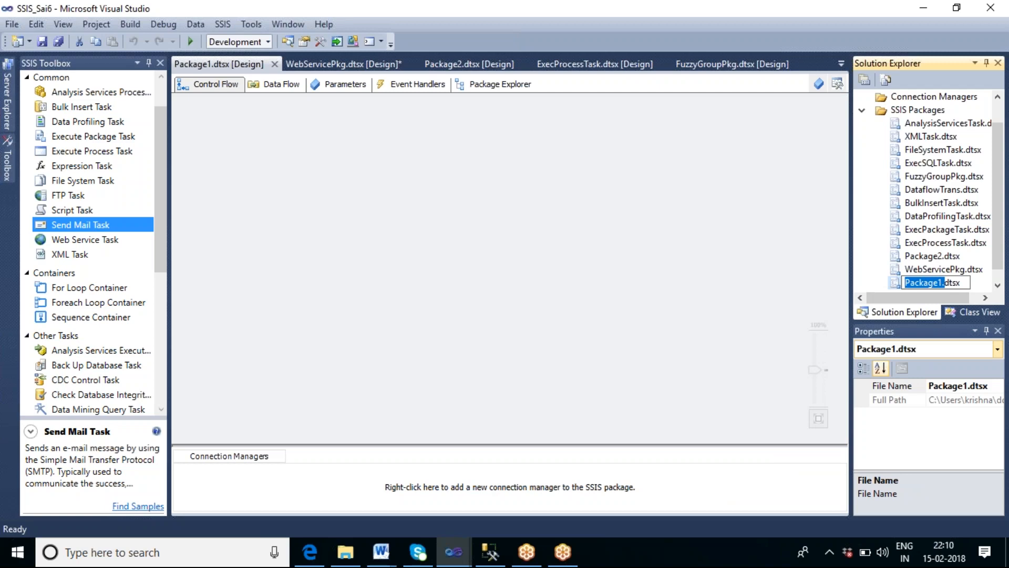
pyautogui.write('Check')
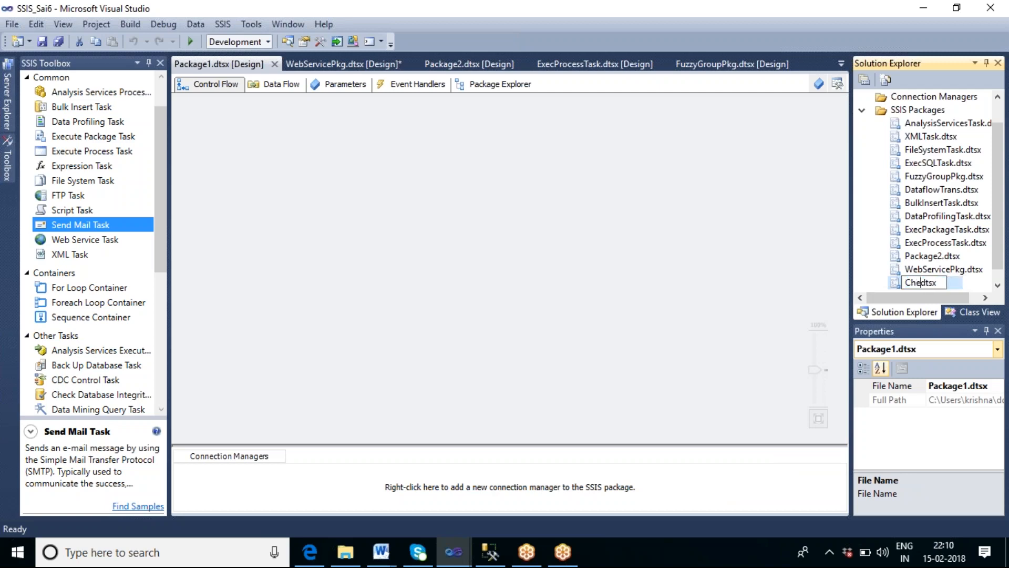
pyautogui.write('Points.')
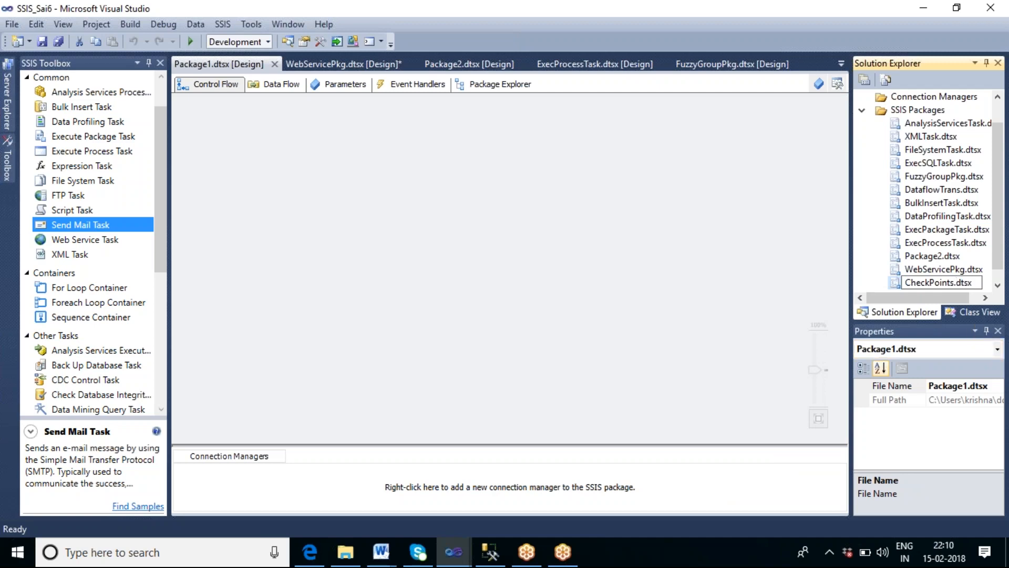
pyautogui.press('Return')
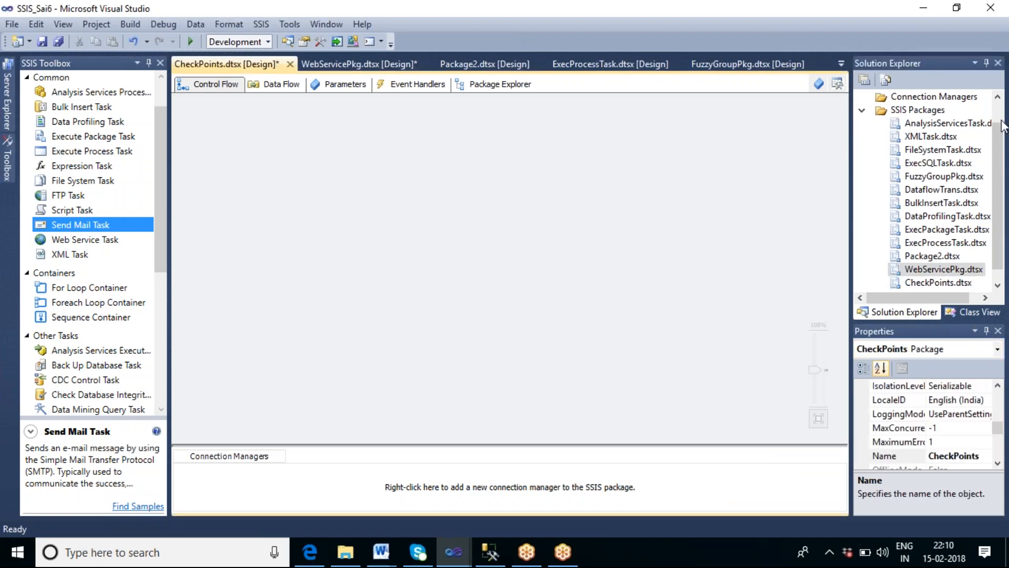
# Step: Add five Execute SQL Tasks to the CheckPoints package's control flow
pyautogui.click(997, 112)
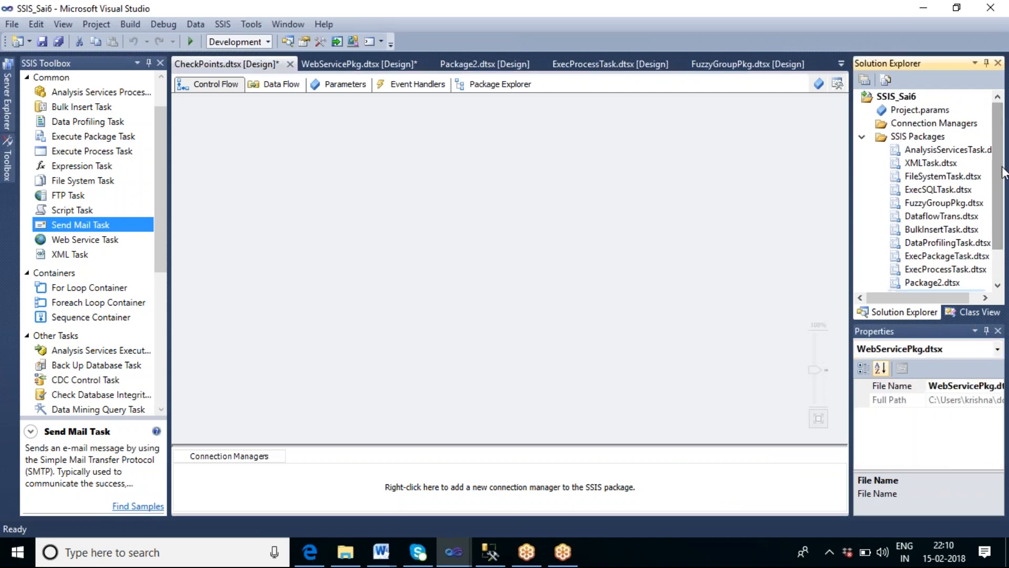
pyautogui.scroll(-1, 998, 150)
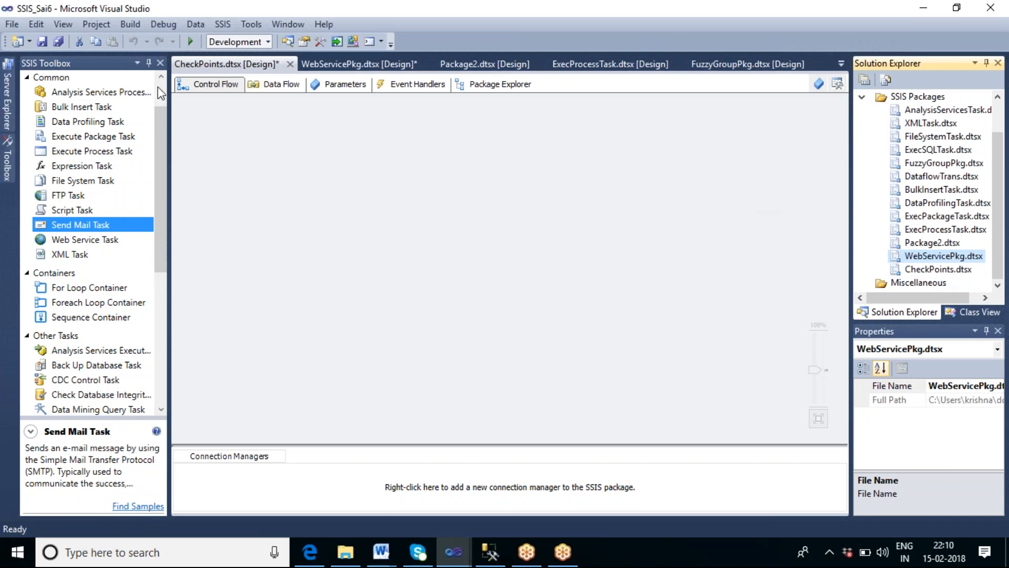
pyautogui.scroll(1, 158, 86)
pyautogui.moveTo(106, 112); pyautogui.dragTo(312, 135)
pyautogui.click(103, 116)
pyautogui.moveTo(102, 116); pyautogui.dragTo(342, 207)
pyautogui.click(107, 116)
pyautogui.moveTo(108, 116); pyautogui.dragTo(344, 284)
pyautogui.moveTo(109, 110); pyautogui.dragTo(322, 342)
pyautogui.moveTo(103, 107); pyautogui.dragTo(570, 342)
pyautogui.click(390, 158)
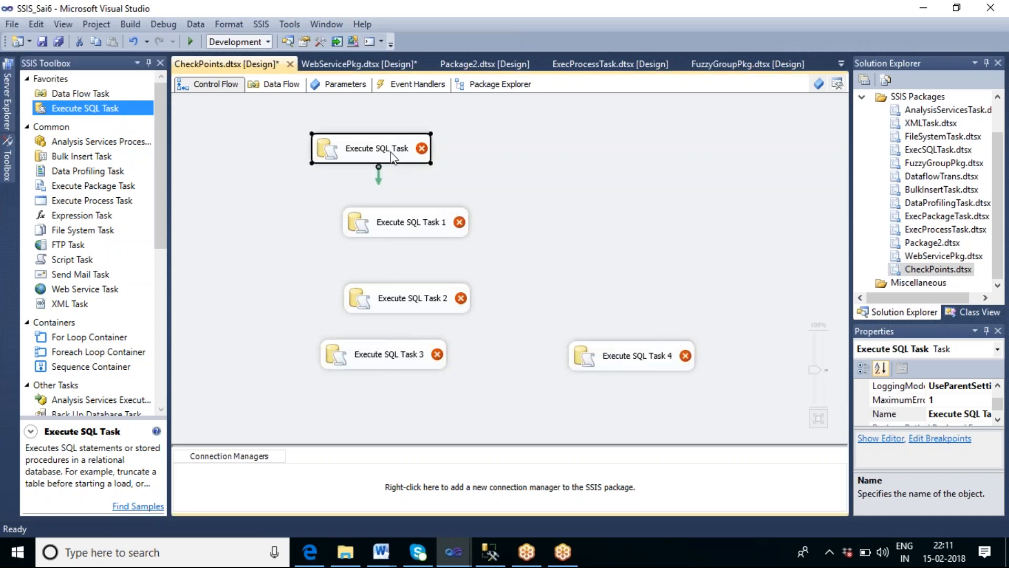
# Step: Open the first Execute SQL Task's editor and rename the task to Create table
pyautogui.doubleClick(391, 158)
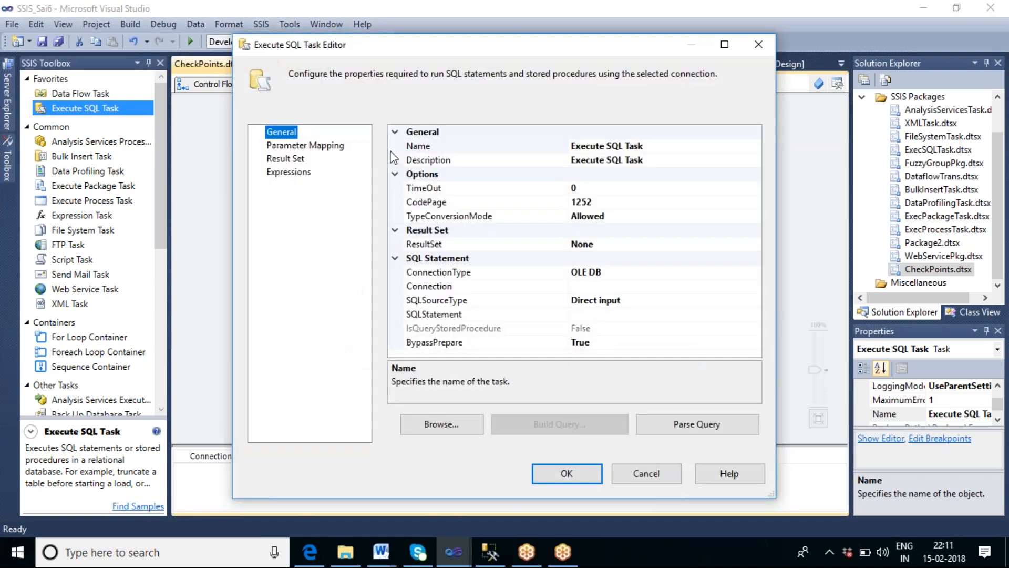
pyautogui.click(656, 150)
pyautogui.moveTo(657, 145); pyautogui.dragTo(562, 149)
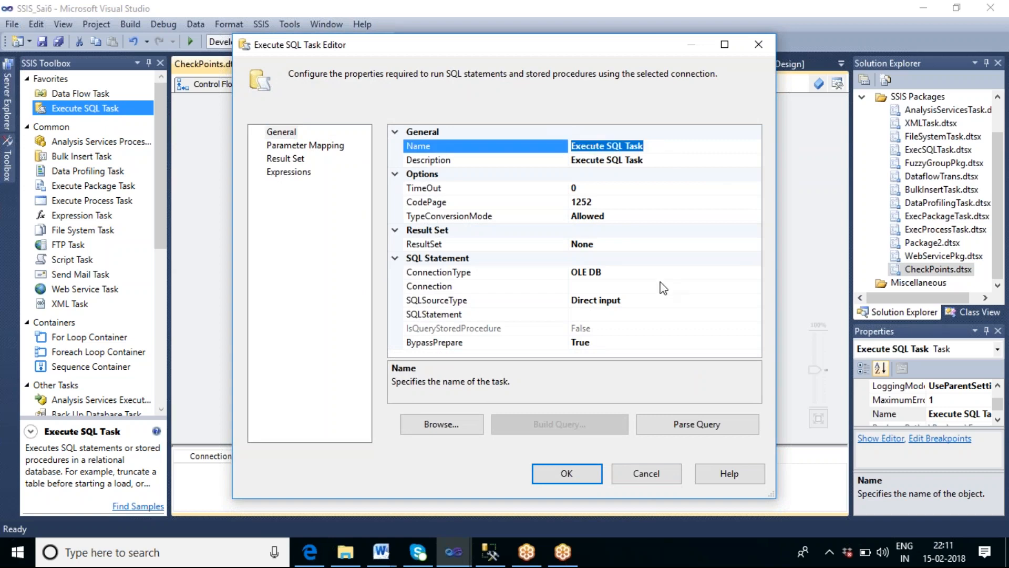
pyautogui.write('Create table')
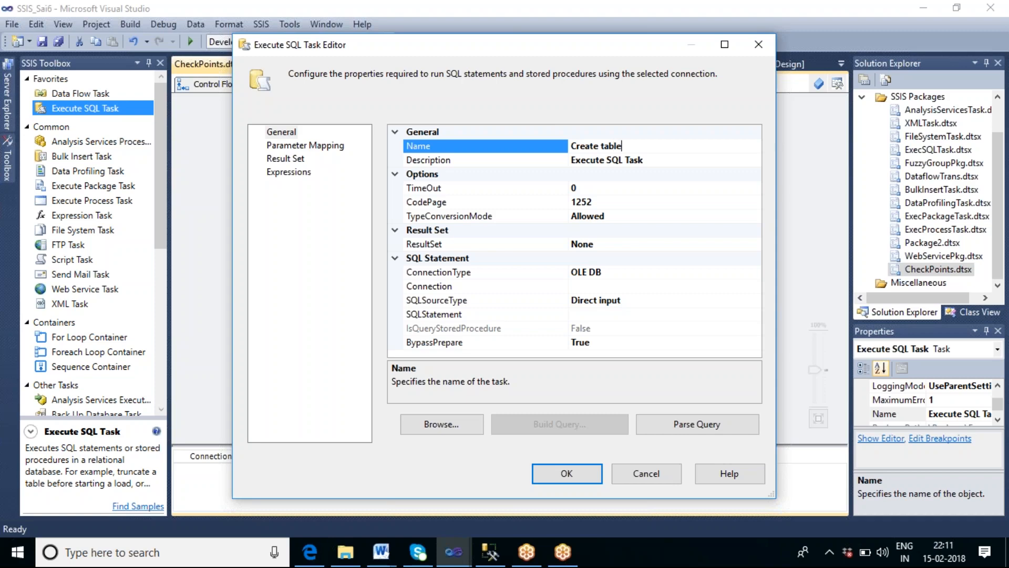
# Step: Create a new OLE DB connection to the local server's db_Sai7 database with Windows Authentication for the task
pyautogui.click(610, 287)
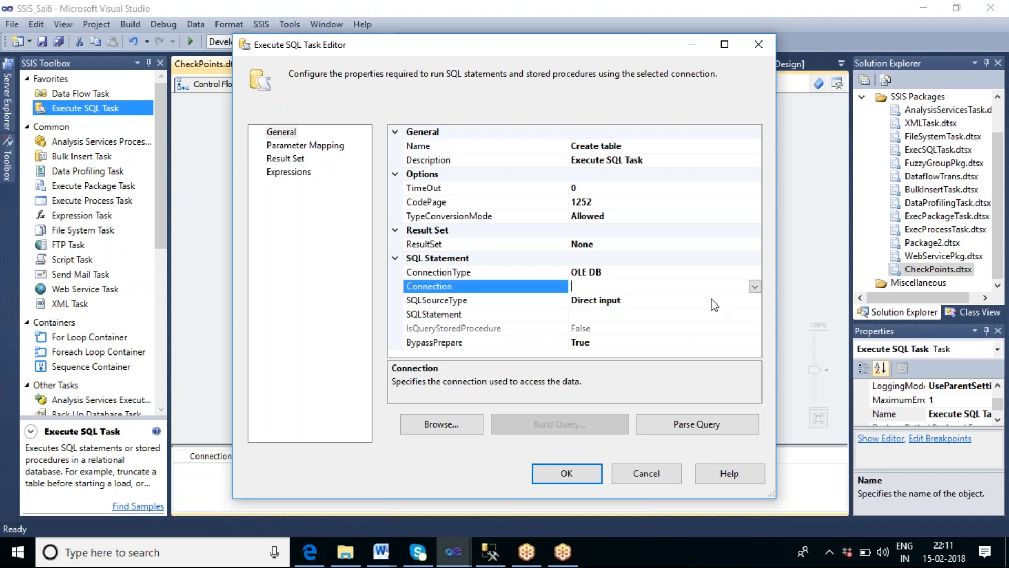
pyautogui.click(754, 287)
pyautogui.click(630, 298)
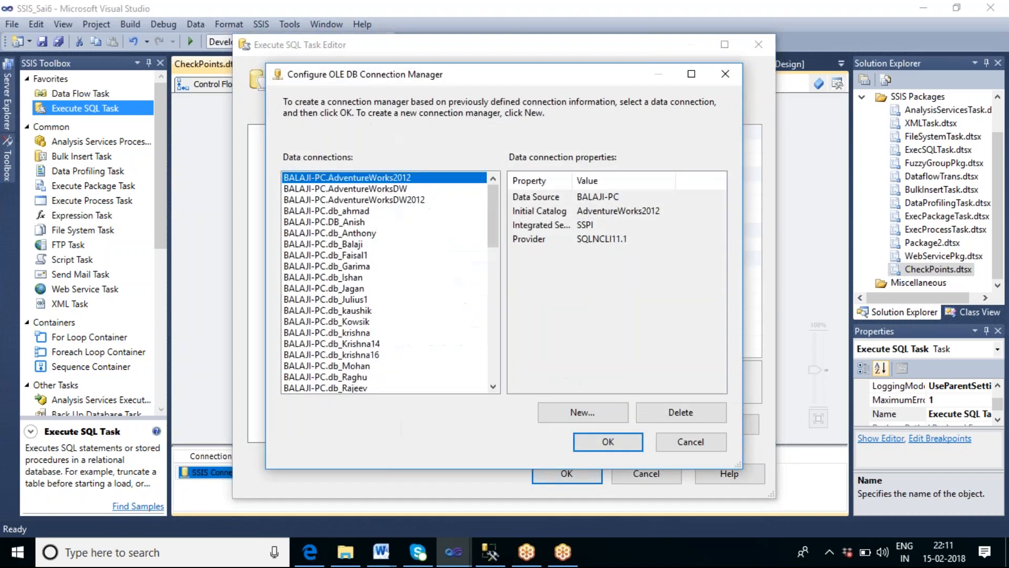
pyautogui.click(602, 412)
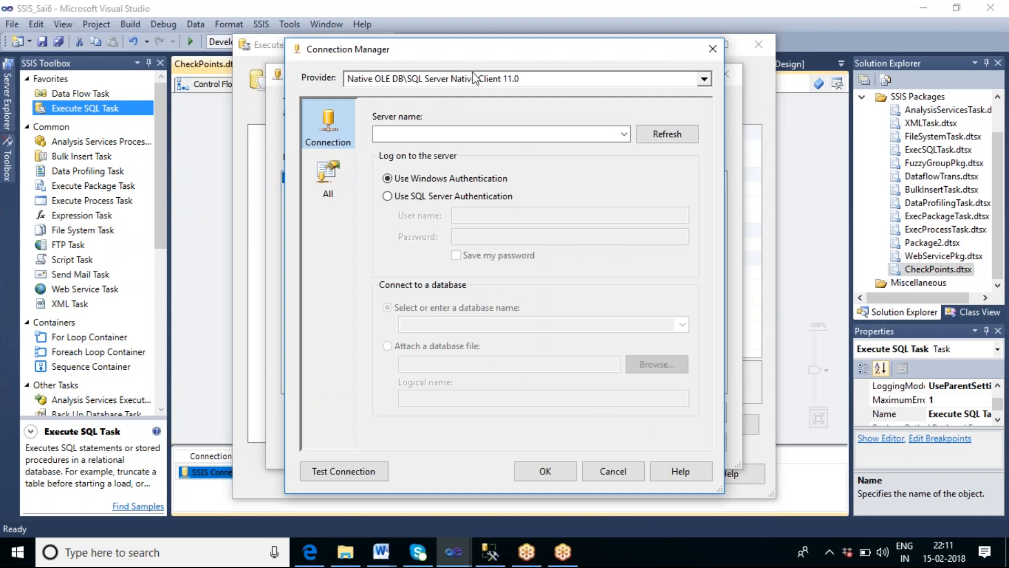
pyautogui.click(442, 134)
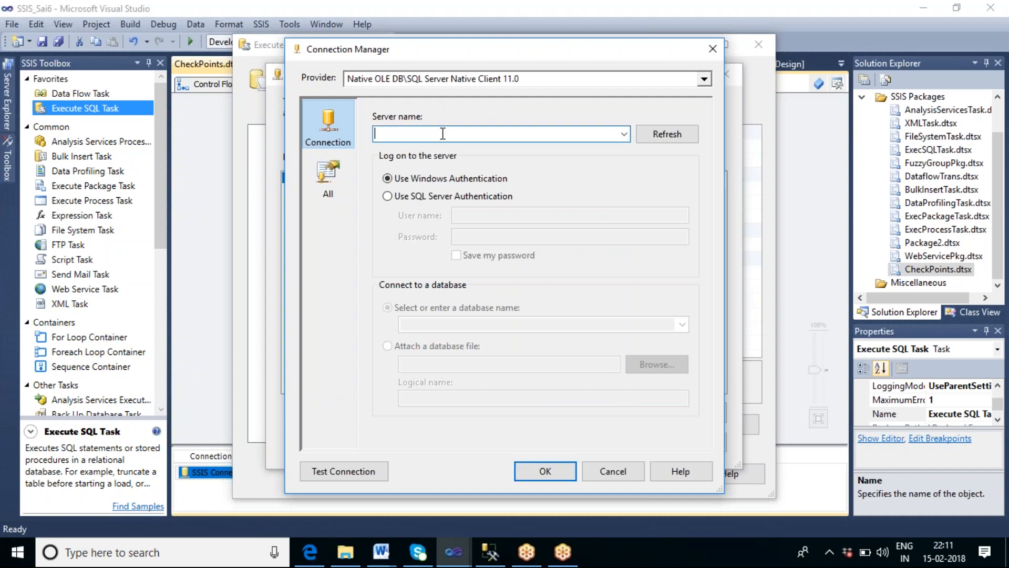
pyautogui.write('BALAJ')
pyautogui.write('I')
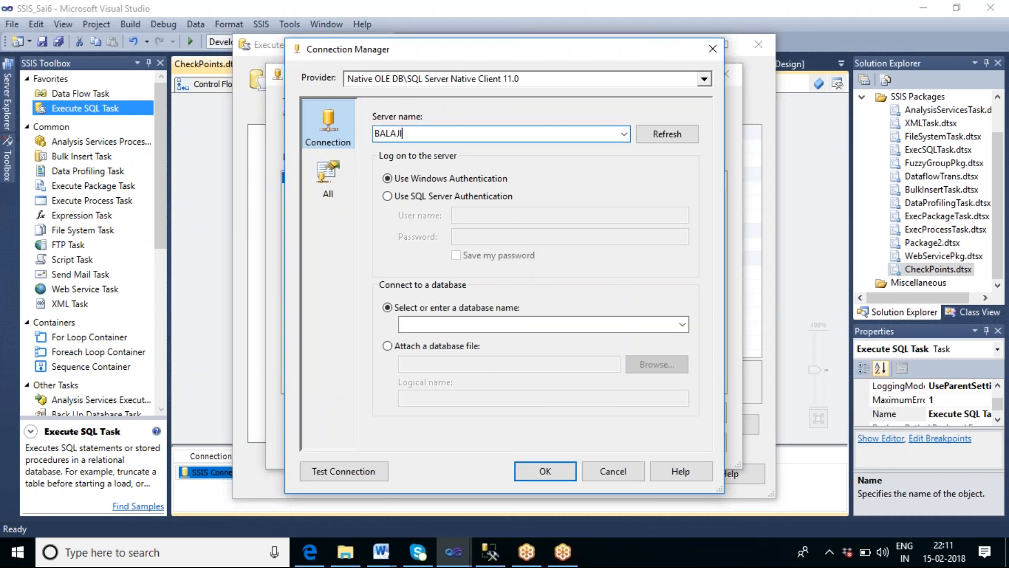
pyautogui.write('-PC')
pyautogui.click(683, 324)
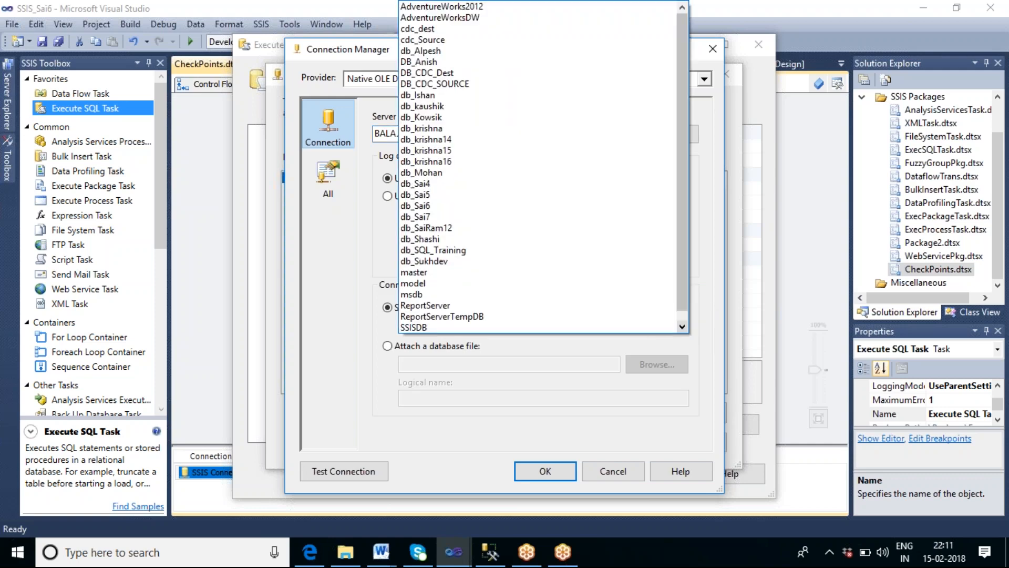
pyautogui.click(469, 221)
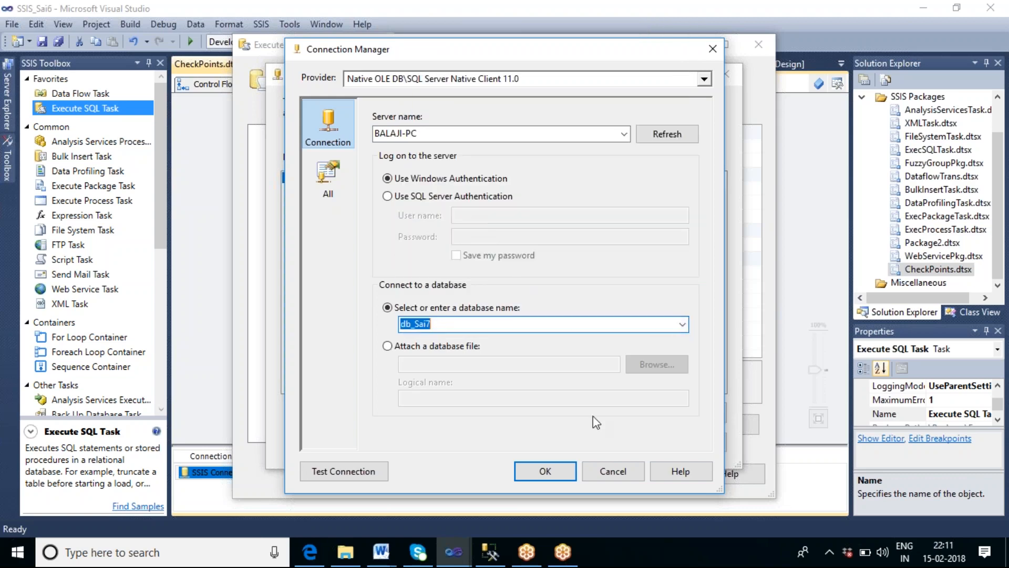
pyautogui.click(526, 474)
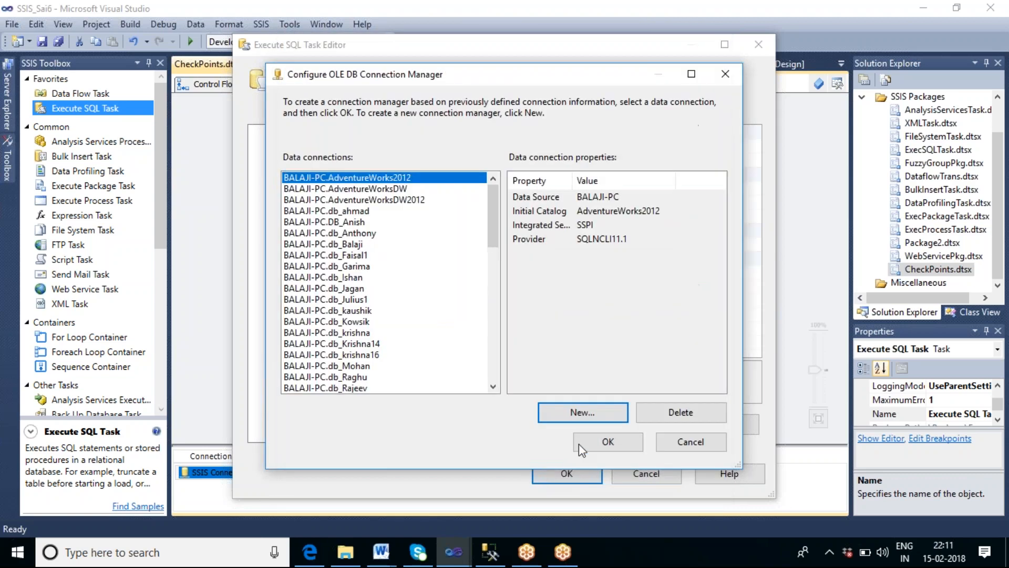
pyautogui.click(579, 444)
# Step: Enter the SQL statement CREATE TABLE TBL_CHECK (EMPID INT PRIMARY KEY)
pyautogui.click(594, 314)
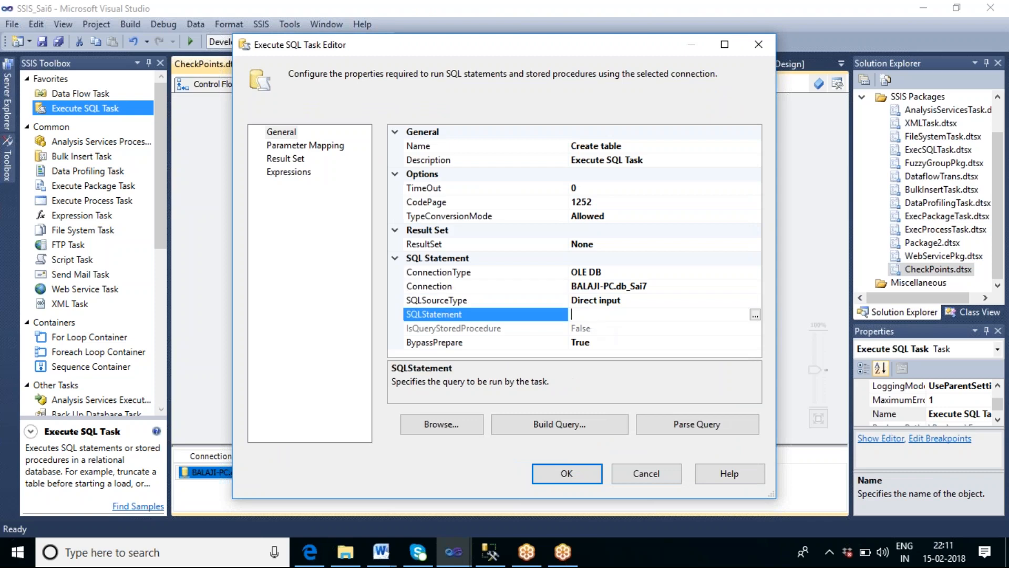
pyautogui.write('CREATE TABLE TBL_CHE')
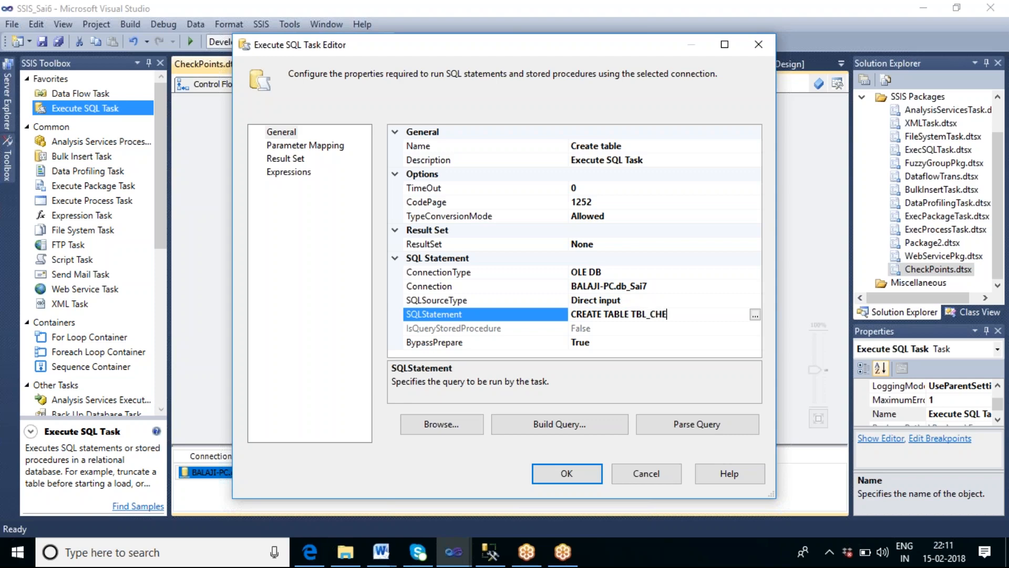
pyautogui.write('CK (EMPID INT,')
pyautogui.press('BackSpace')
pyautogui.press('BackSpace')
pyautogui.write('PRIMARY K')
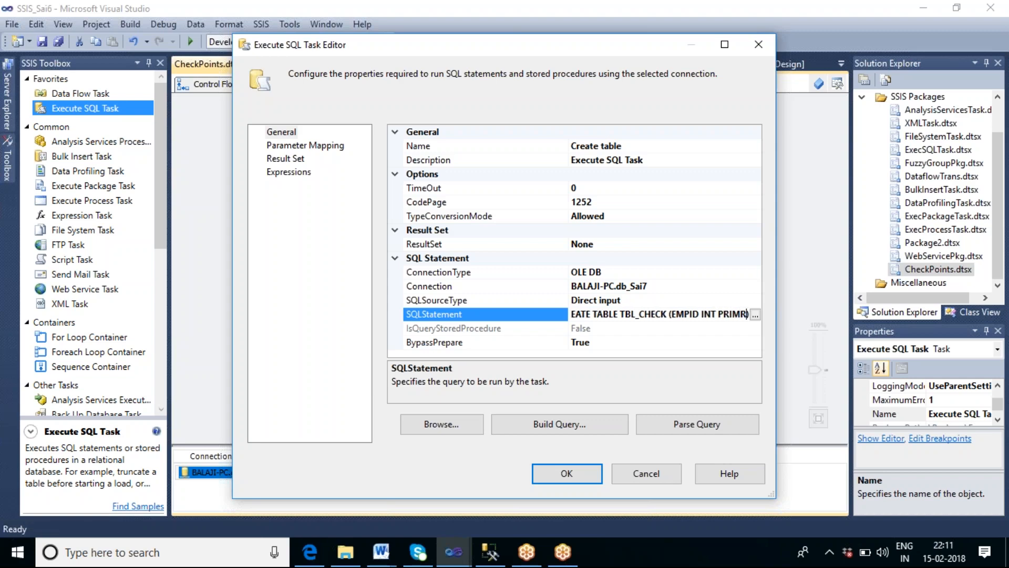
pyautogui.write('EY')
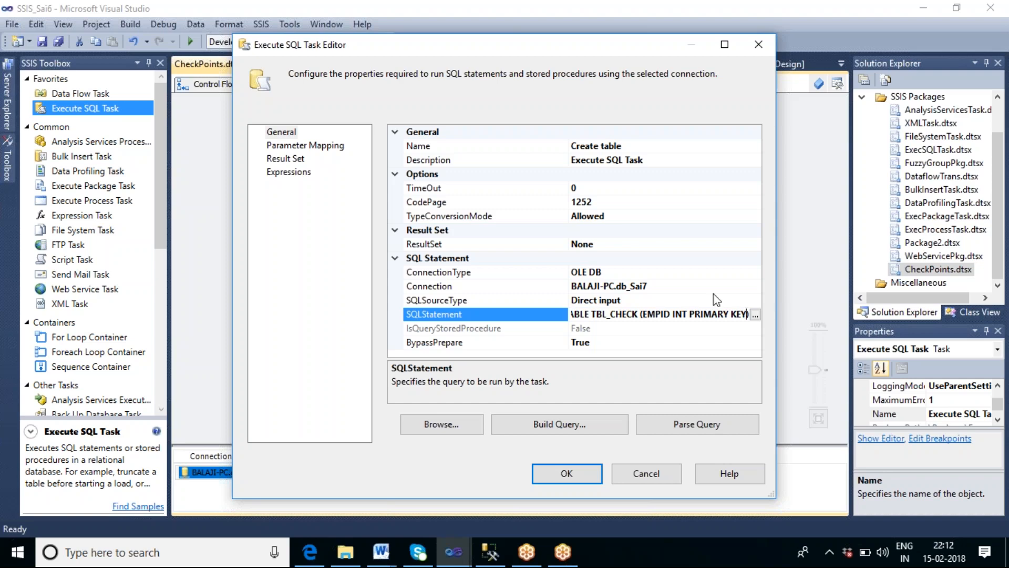
# Step: Extend the statement with EMPNAME VARCHAR(30) and SALARY INT columns in the query editor and confirm the task editor
pyautogui.click(756, 315)
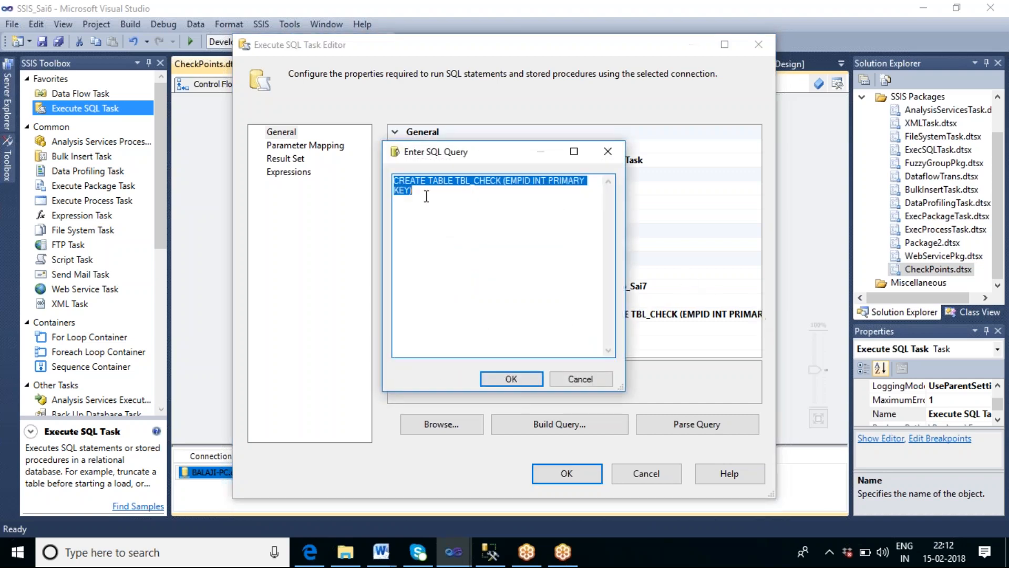
pyautogui.click(487, 241)
pyautogui.press('BackSpace')
pyautogui.write(', EMP')
pyautogui.write('NAME VARCHAR')
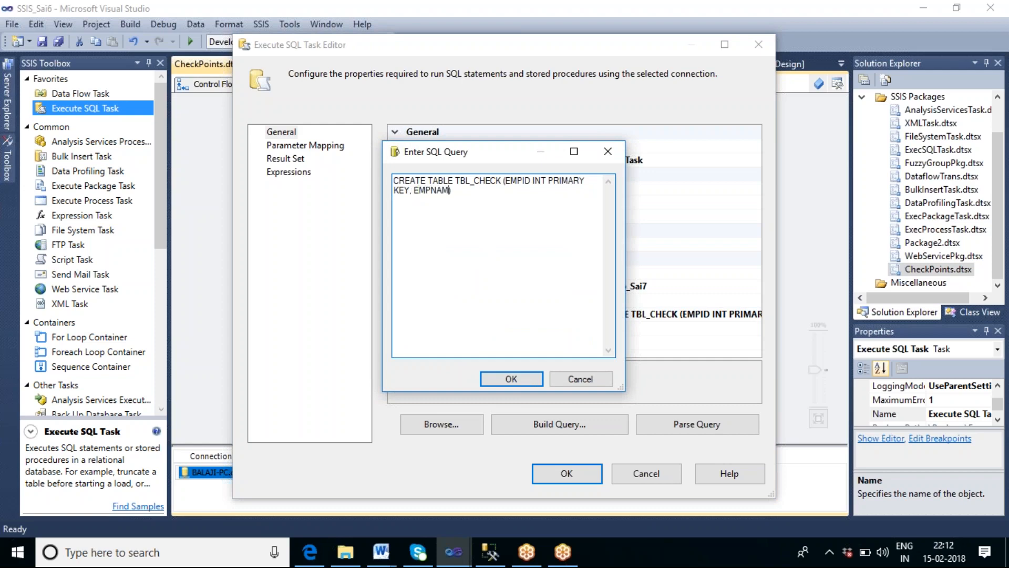
pyautogui.write('(30), SALARY INT')
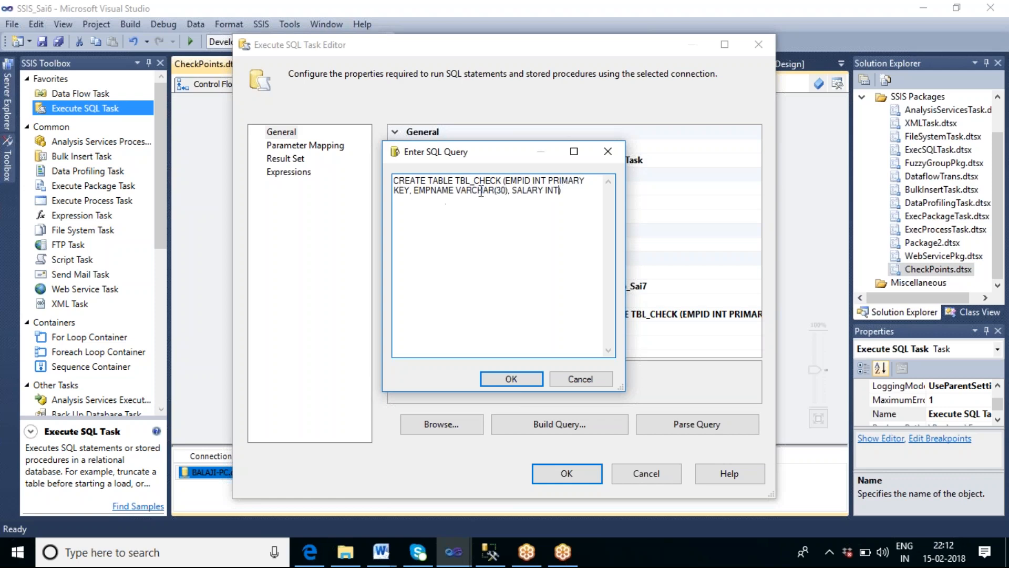
pyautogui.click(524, 376)
pyautogui.click(566, 473)
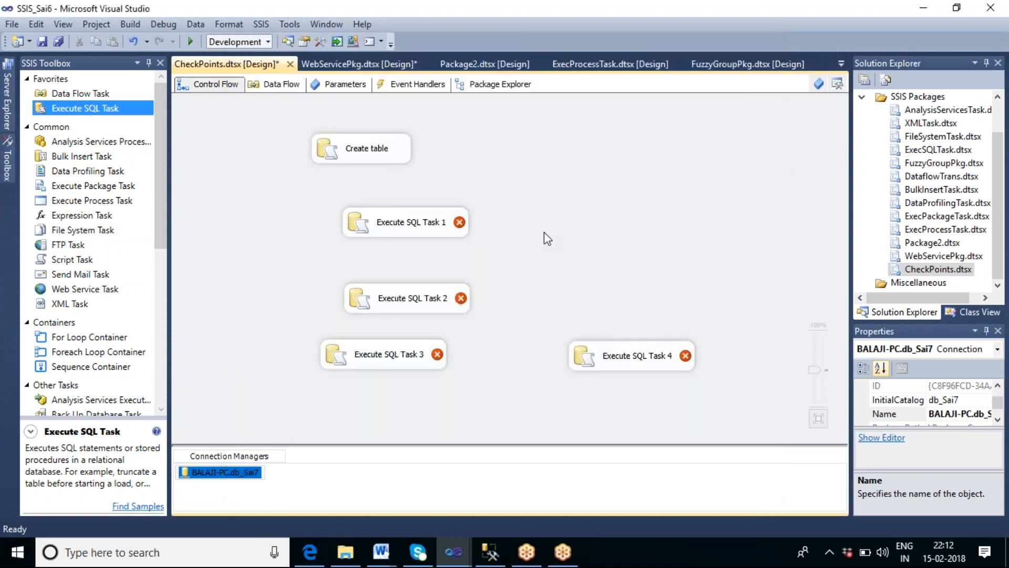
# Step: Move Execute SQL Task 1 below Create table, open its editor and rename it Insert data 1
pyautogui.moveTo(430, 226); pyautogui.dragTo(395, 213)
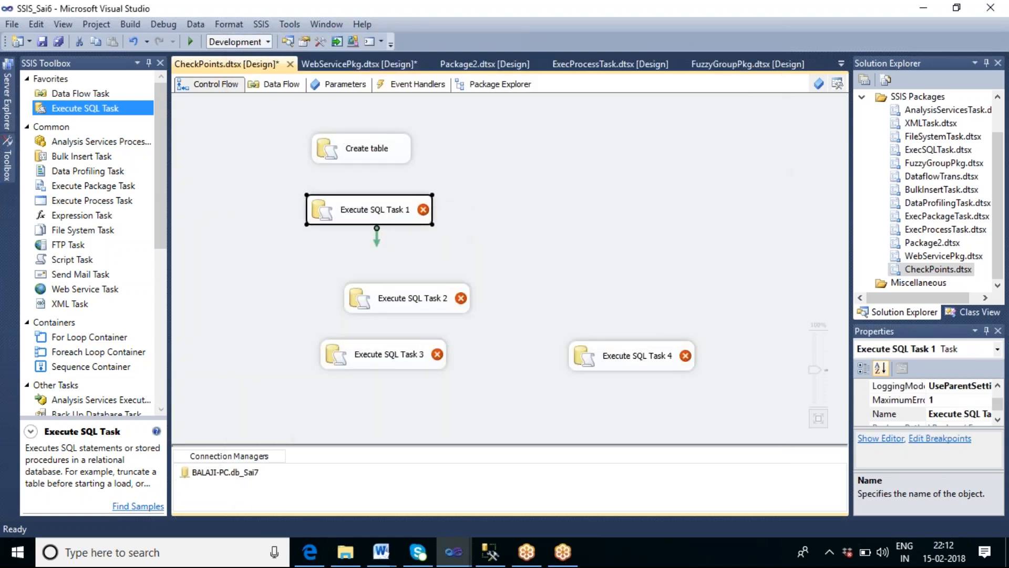
pyautogui.doubleClick(398, 220)
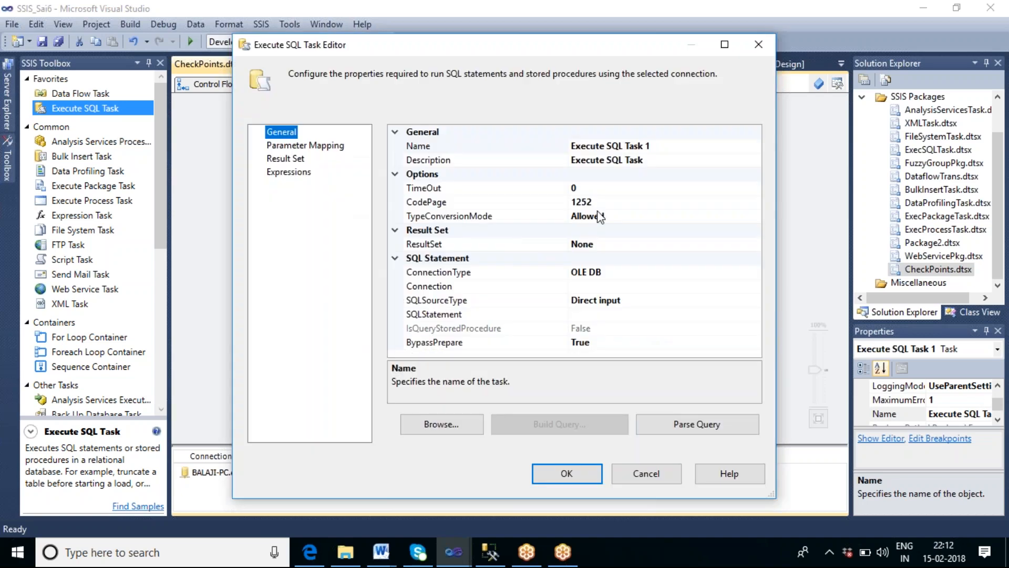
pyautogui.click(549, 152)
pyautogui.click(549, 153)
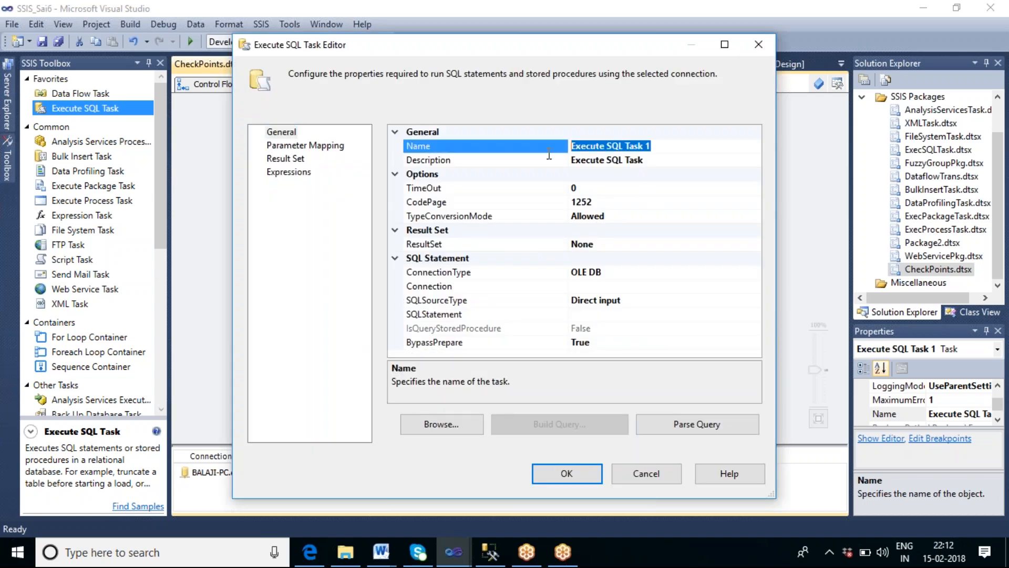
pyautogui.press('BackSpace')
pyautogui.write('INSE')
pyautogui.press('BackSpace')
pyautogui.press('BackSpace')
pyautogui.press('BackSpace')
pyautogui.press('BackSpace')
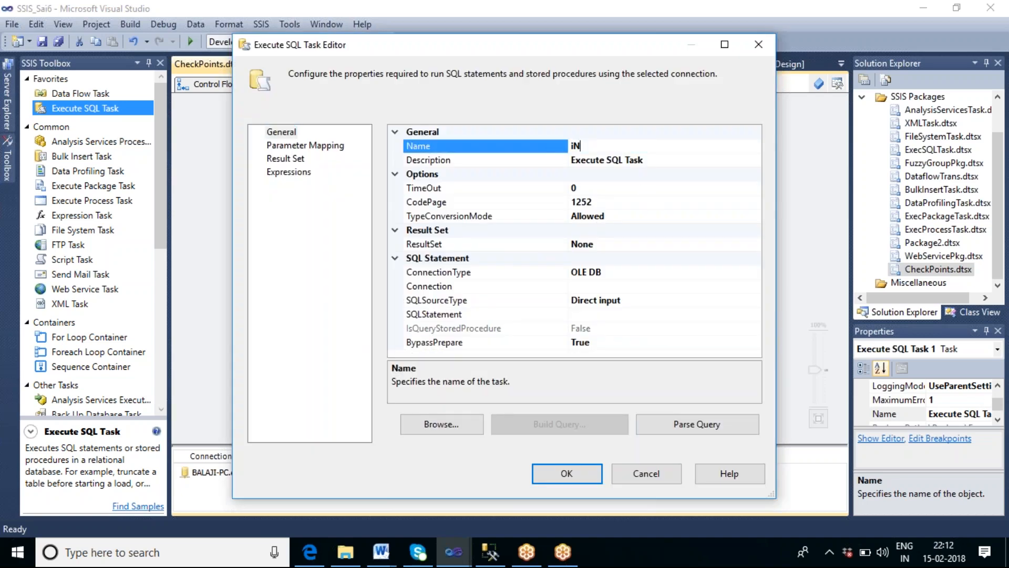
pyautogui.write('Insert data 1')
# Step: Set the Insert data 1 task's connection to the db_Sai7 connection
pyautogui.click(630, 285)
pyautogui.click(755, 286)
pyautogui.click(618, 316)
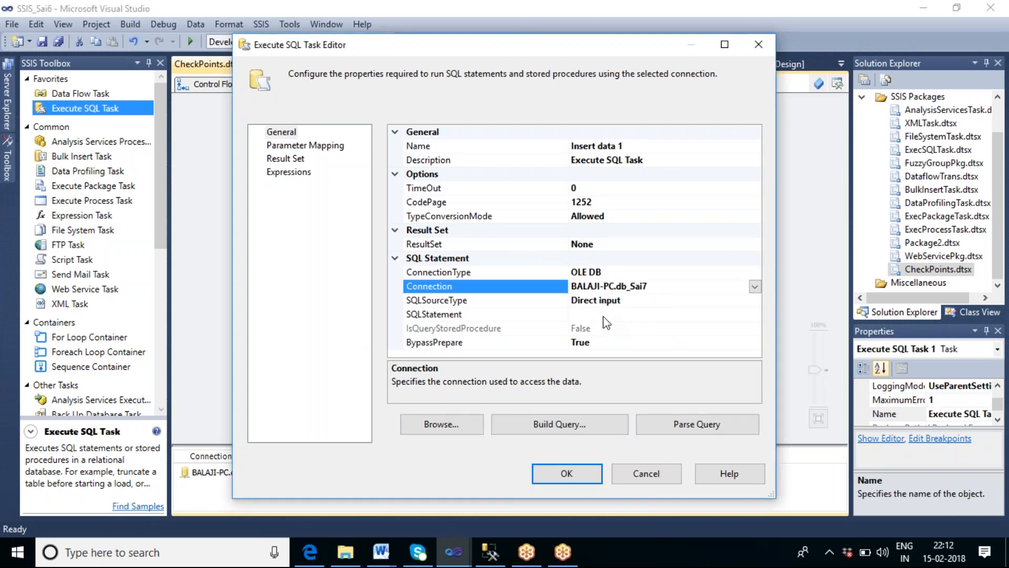
# Step: Enter the Insert data 1 statement INSERT INTO Tbl_Check values with EMPID 1, an employee name and salary 40000, then confirm
pyautogui.click(604, 315)
pyautogui.write('inse')
pyautogui.press('BackSpace')
pyautogui.press('BackSpace')
pyautogui.press('BackSpace')
pyautogui.press('BackSpace')
pyautogui.write('INSE')
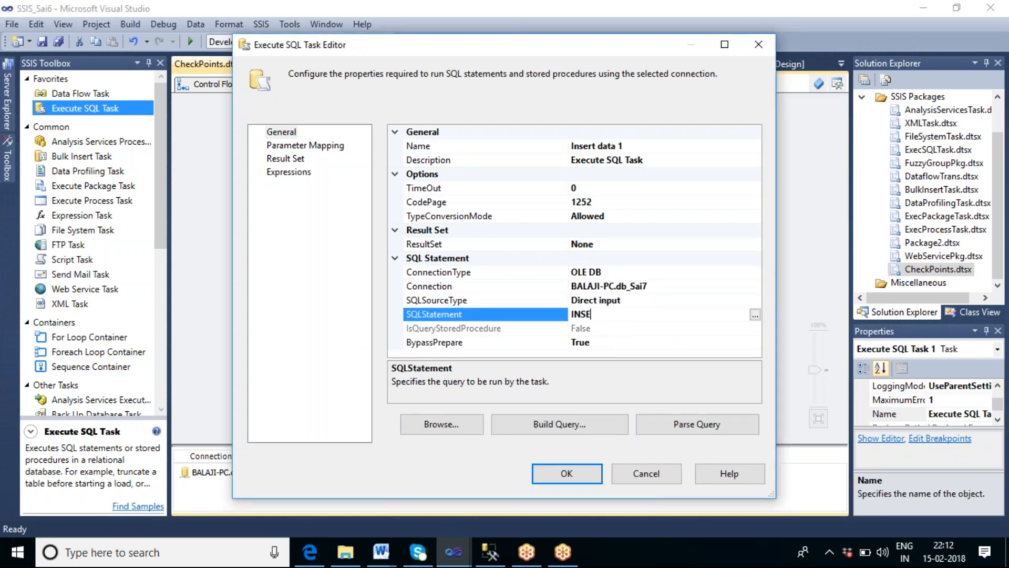
pyautogui.write('RT INTO Tbl')
pyautogui.write('////////-')
pyautogui.press('BackSpace')
pyautogui.press('BackSpace')
pyautogui.press('BackSpace')
pyautogui.press('BackSpace')
pyautogui.press('BackSpace')
pyautogui.press('BackSpace')
pyautogui.press('BackSpace')
pyautogui.press('BackSpace')
pyautogui.write('Check values ')
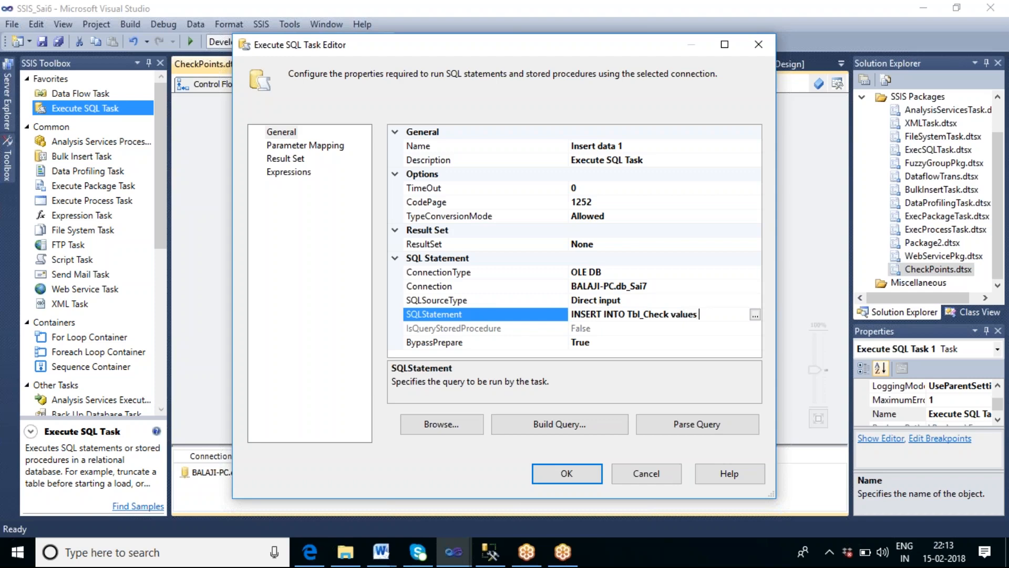
pyautogui.write('()')
pyautogui.write('1')
pyautogui.write(",'Kri")
pyautogui.write('shna')
pyautogui.write("',")
pyautogui.write('40000')
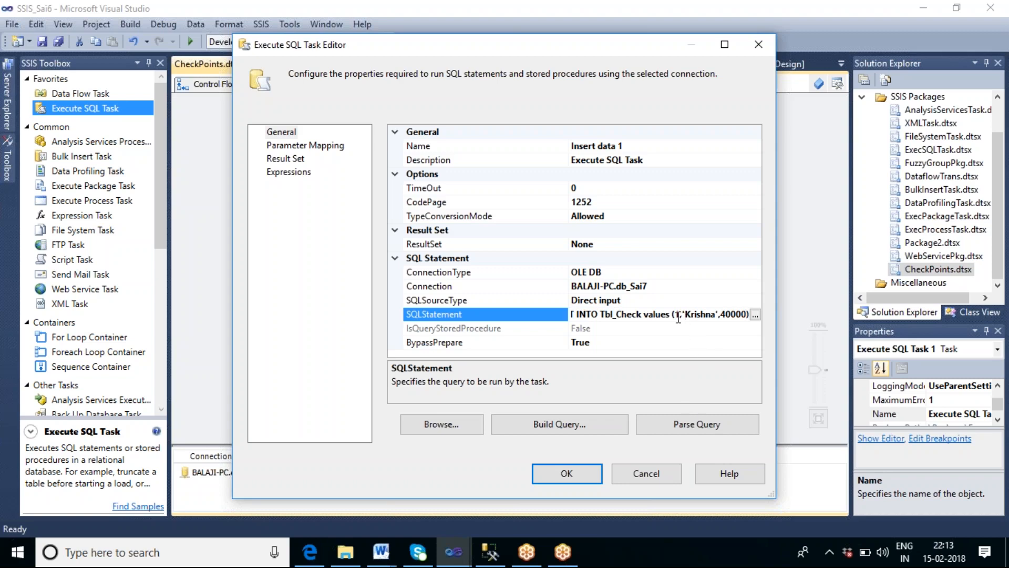
pyautogui.click(555, 473)
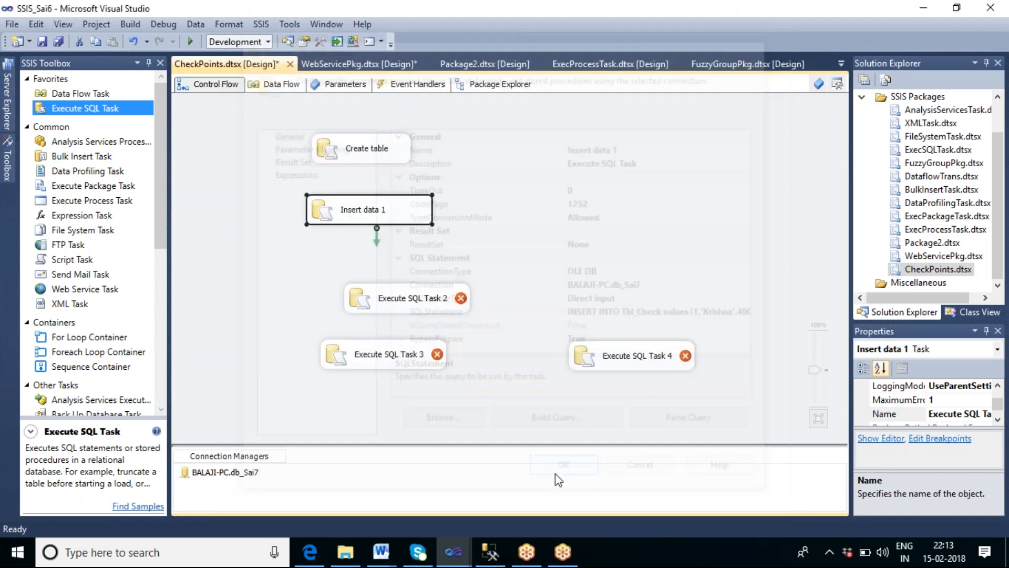
# Step: Delete the three leftover Execute SQL Tasks from the control flow
pyautogui.click(433, 291)
pyautogui.press('Delete')
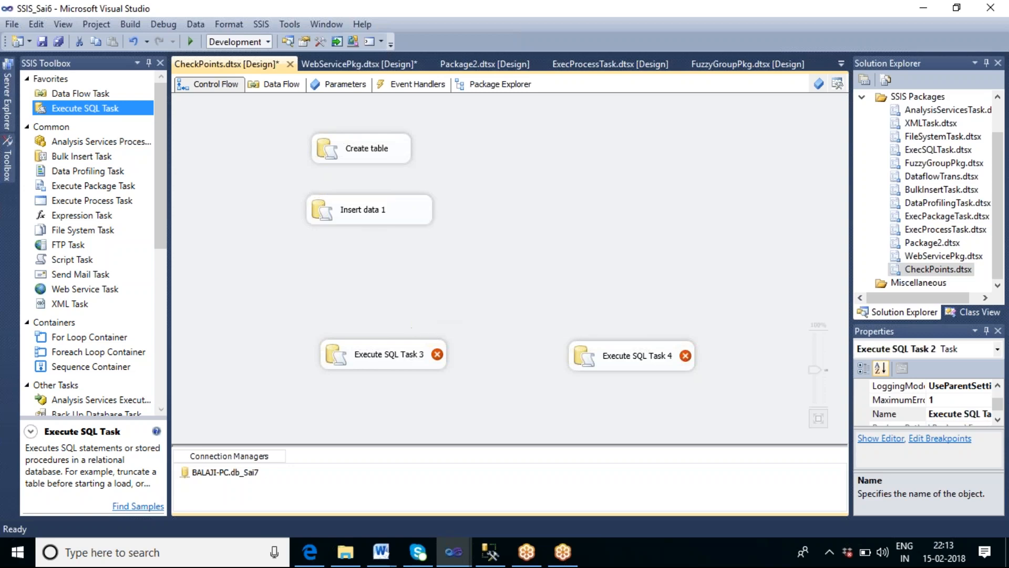
pyautogui.click(417, 356)
pyautogui.press('Delete')
pyautogui.click(604, 361)
pyautogui.press('Delete')
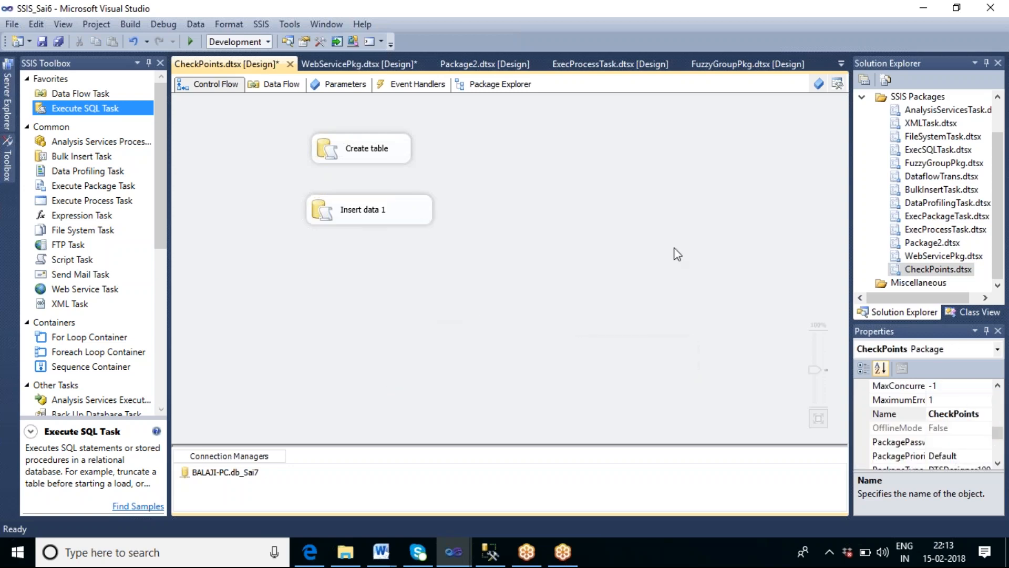
pyautogui.click(556, 24)
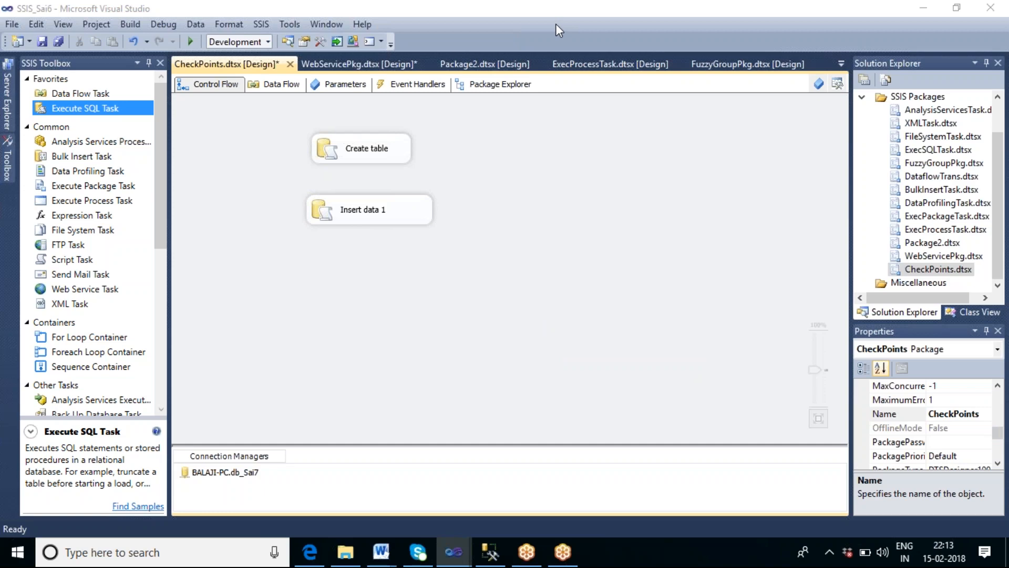
# Step: Copy the Insert data 1 task and paste three copies onto the control flow canvas
pyautogui.rightClick(399, 220)
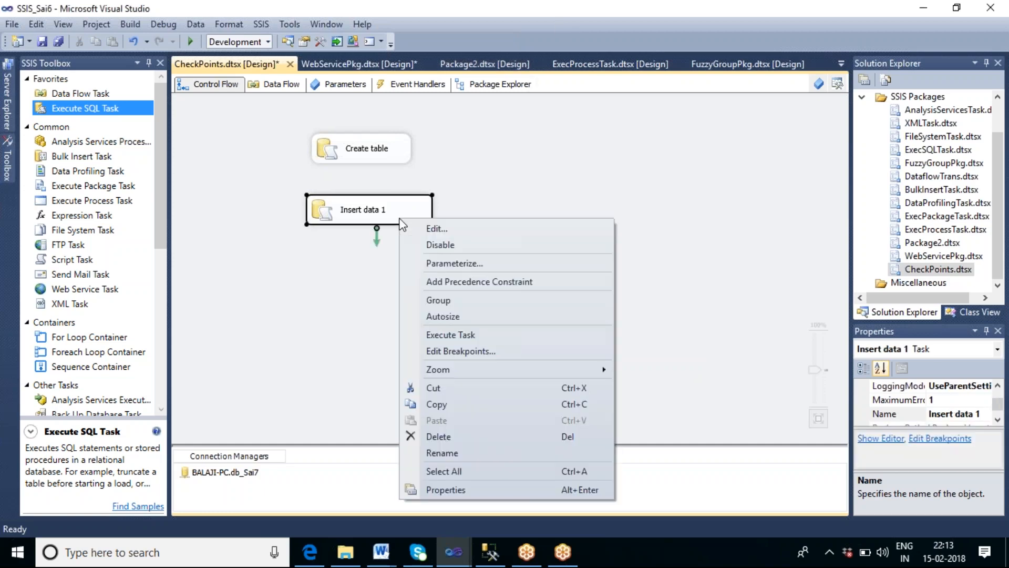
pyautogui.click(455, 403)
pyautogui.rightClick(371, 332)
pyautogui.click(417, 267)
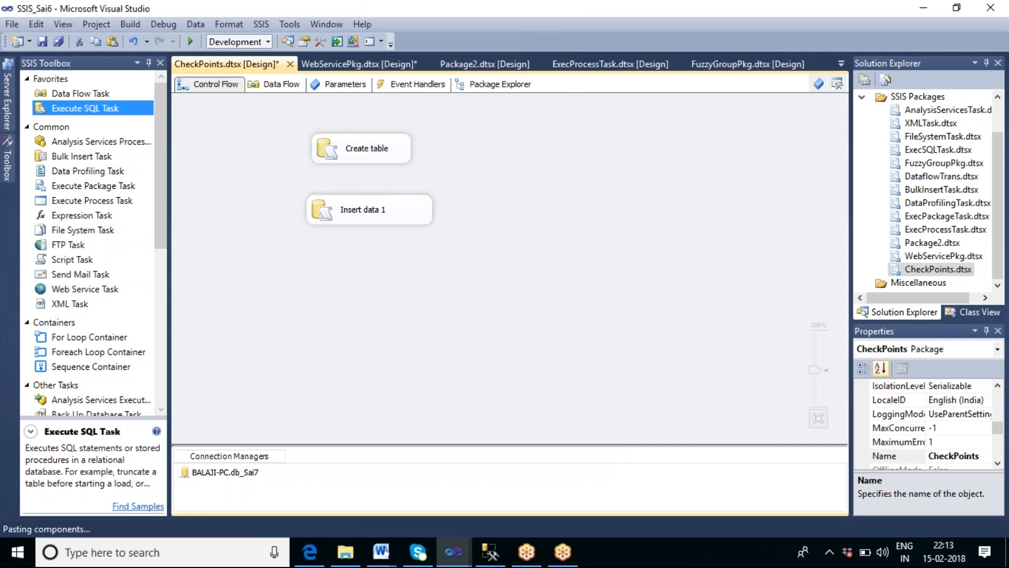
pyautogui.rightClick(387, 342)
pyautogui.click(427, 267)
pyautogui.rightClick(560, 342)
pyautogui.click(601, 263)
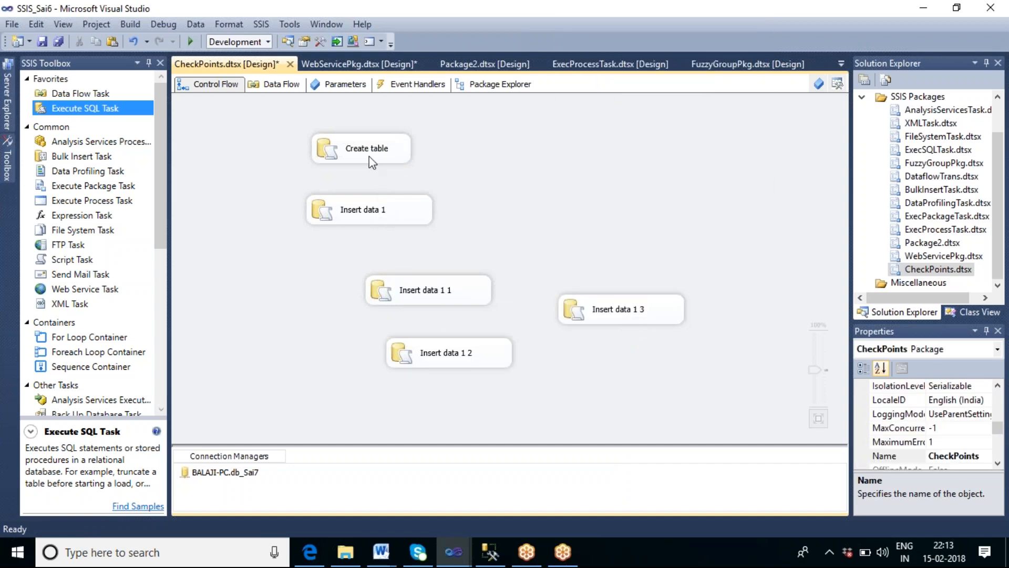
# Step: Move the first copy below Insert data 1, change its statement to EMPID 2 with another employee name, and rename it Insert data 2
pyautogui.moveTo(420, 290); pyautogui.dragTo(374, 272)
pyautogui.doubleClick(415, 277)
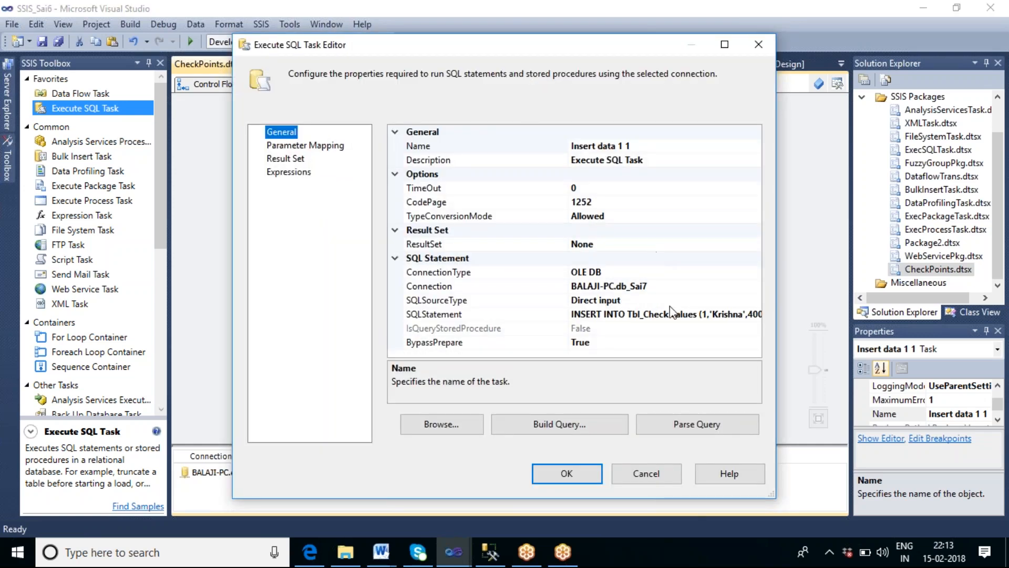
pyautogui.click(699, 315)
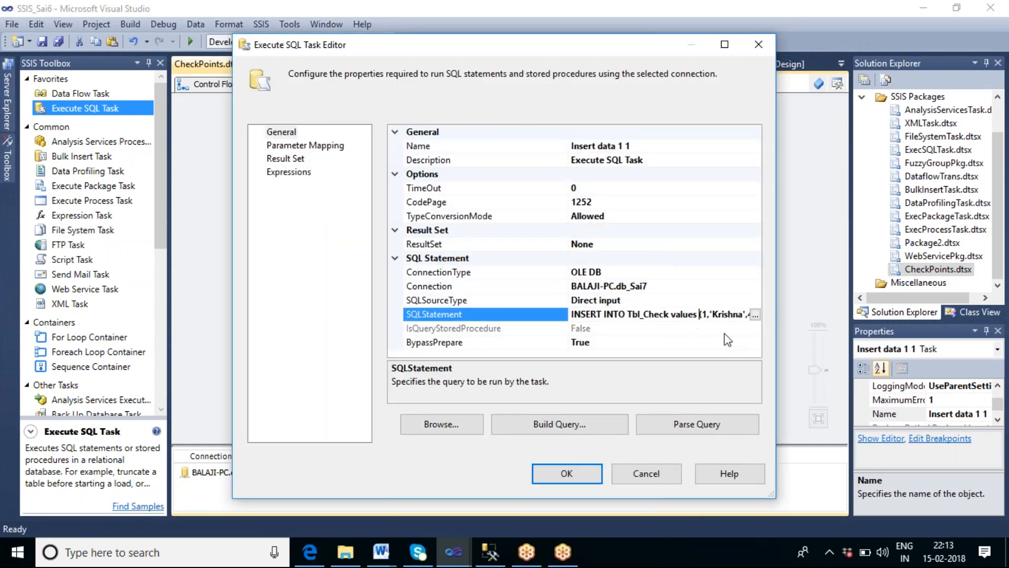
pyautogui.click(756, 314)
pyautogui.click(519, 200)
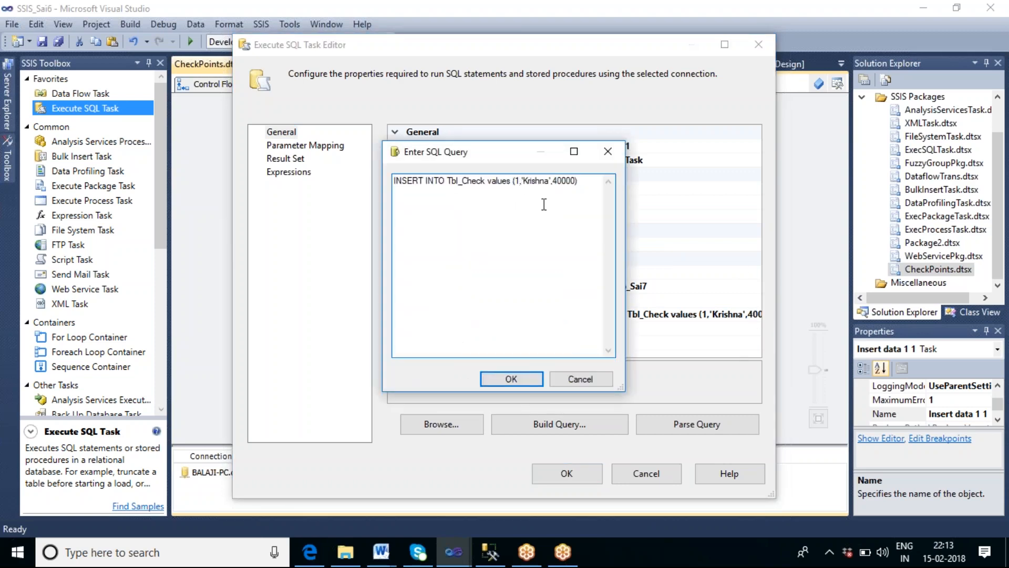
pyautogui.press('BackSpace')
pyautogui.write('2')
pyautogui.moveTo(551, 181); pyautogui.dragTo(527, 191)
pyautogui.write("Ram'")
pyautogui.click(514, 379)
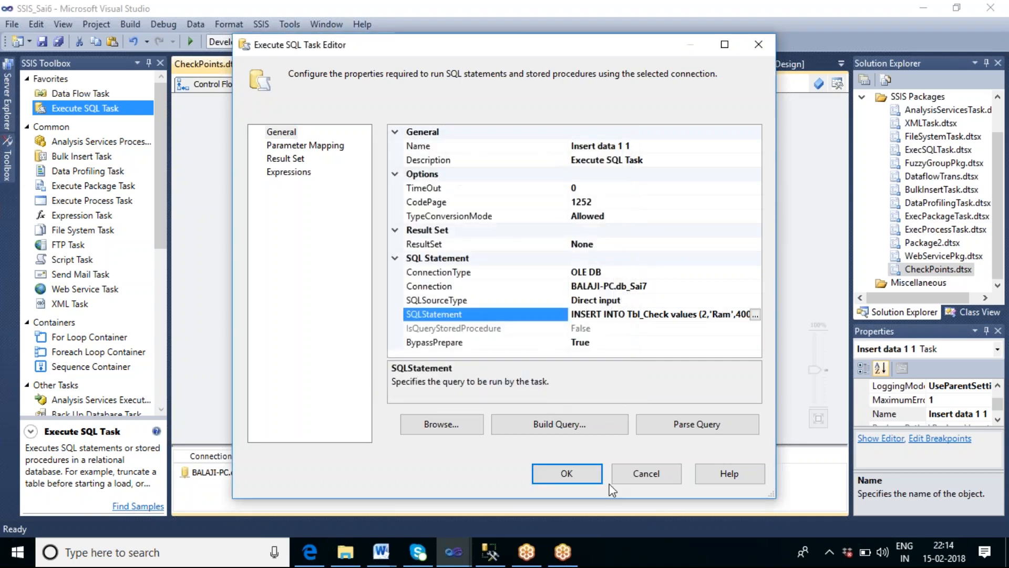
pyautogui.click(637, 150)
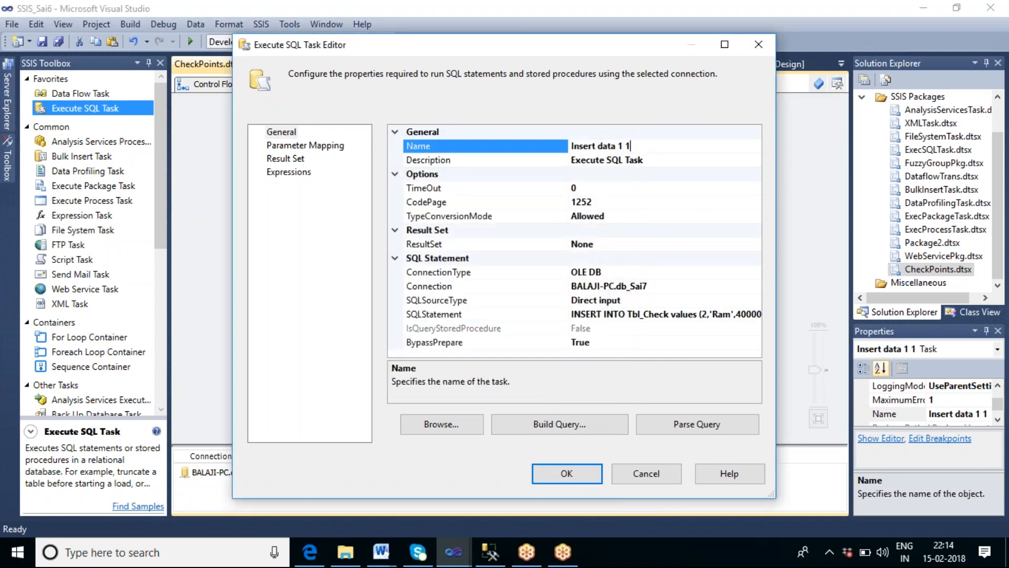
pyautogui.press('BackSpace')
pyautogui.press('BackSpace')
pyautogui.press('BackSpace')
pyautogui.write('2')
pyautogui.click(566, 473)
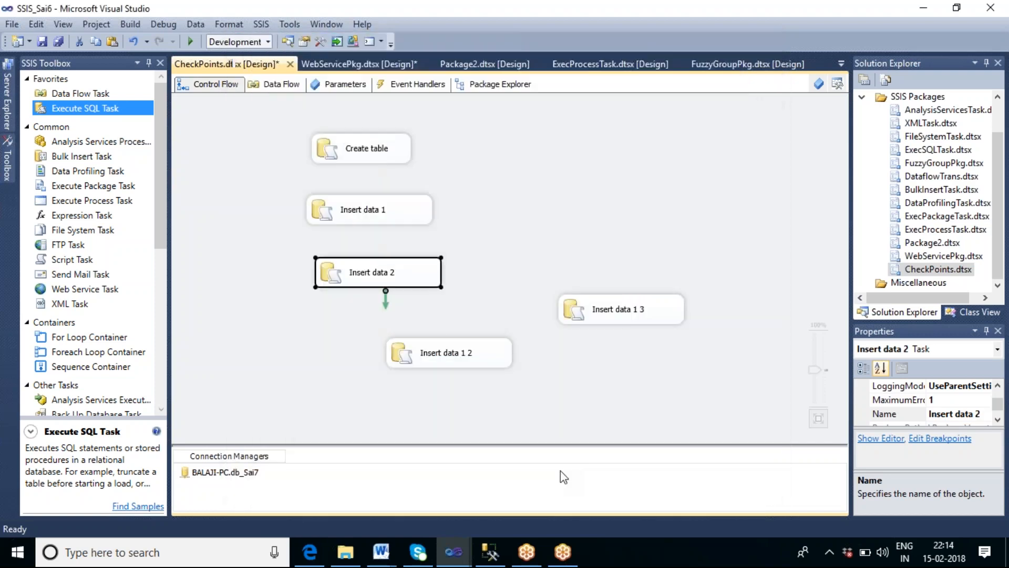
# Step: Rename the second copy Insert data 3, replace the employee name in its statement, and place it on the canvas
pyautogui.doubleClick(485, 354)
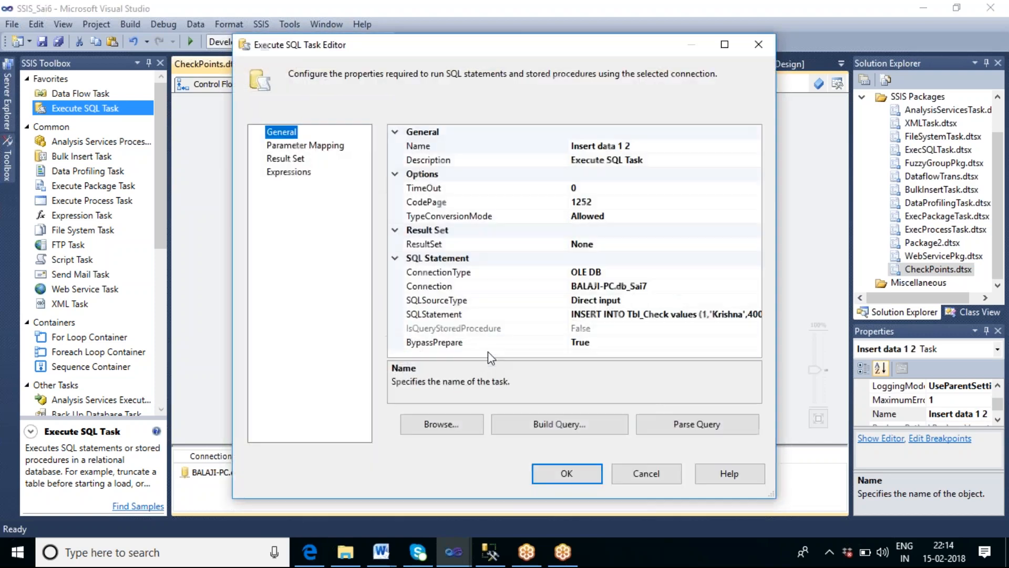
pyautogui.click(633, 146)
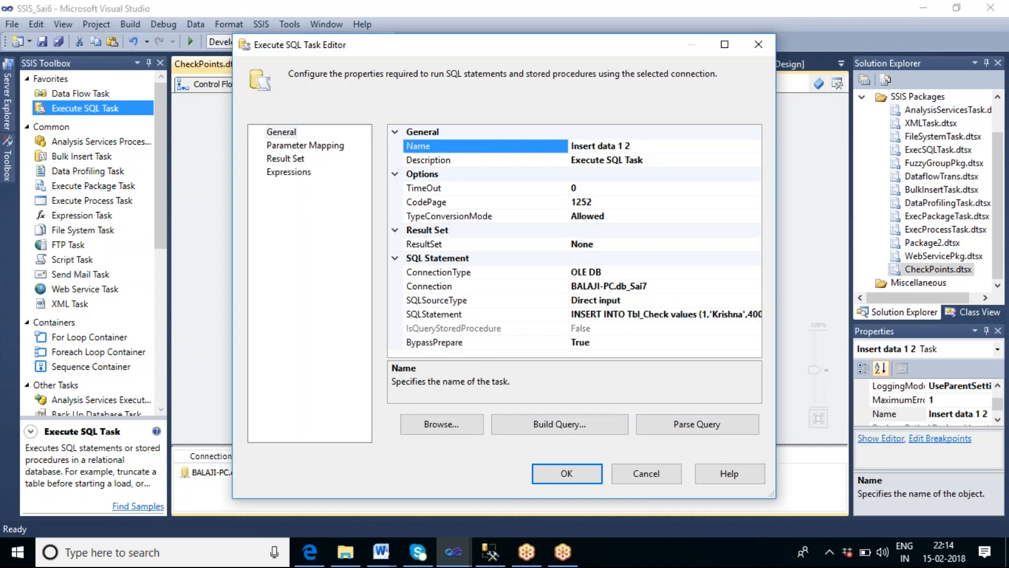
pyautogui.press('BackSpace')
pyautogui.press('BackSpace')
pyautogui.press('BackSpace')
pyautogui.write('3')
pyautogui.click(714, 314)
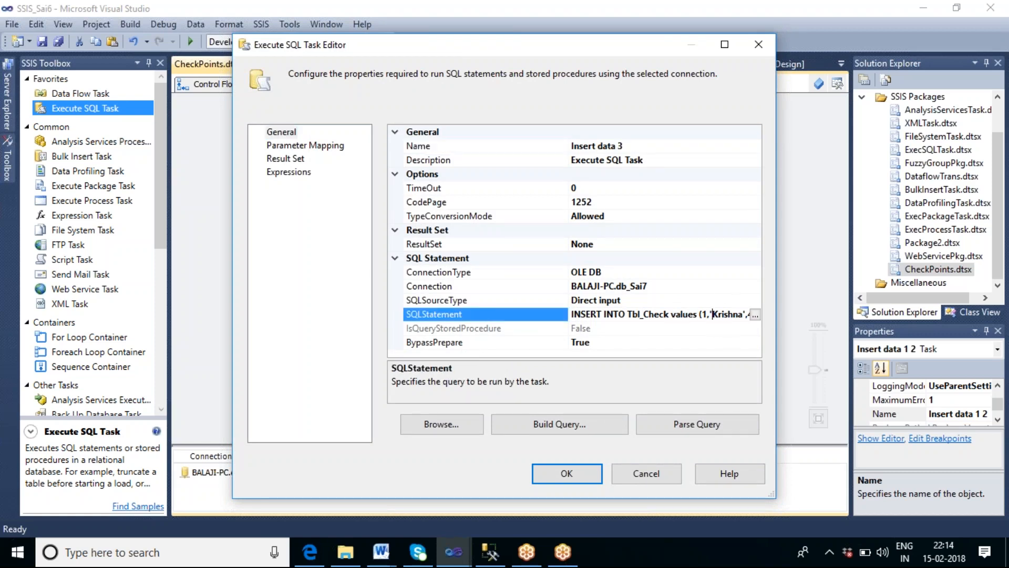
pyautogui.press('Delete')
pyautogui.press('Delete')
pyautogui.press('Delete')
pyautogui.press('Delete')
pyautogui.press('Delete')
pyautogui.press('Delete')
pyautogui.press('Delete')
pyautogui.write('Ravi')
pyautogui.click(708, 317)
pyautogui.click(589, 476)
pyautogui.moveTo(467, 349); pyautogui.dragTo(467, 339)
pyautogui.click(441, 432)
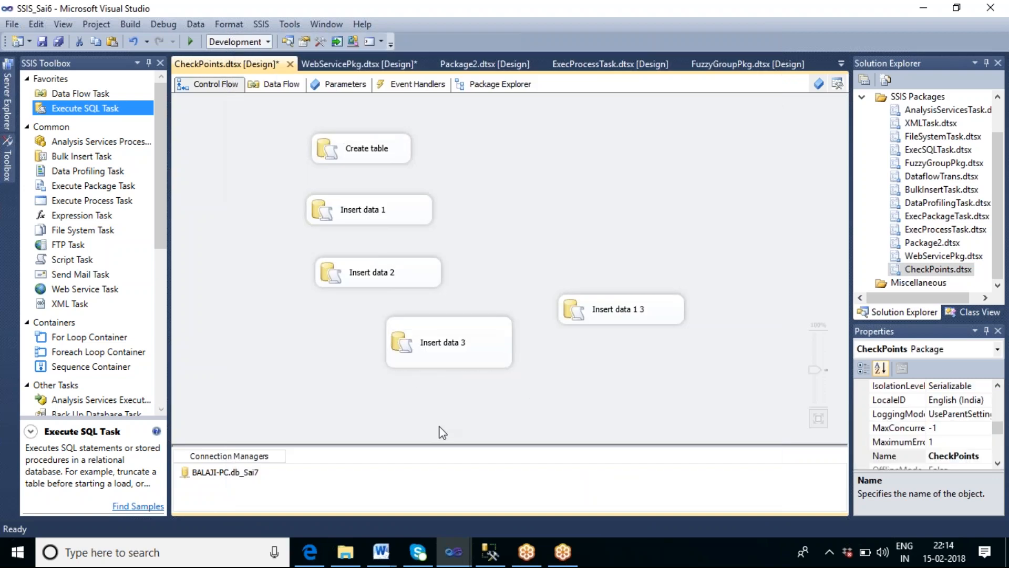
pyautogui.click(466, 357)
pyautogui.click(552, 415)
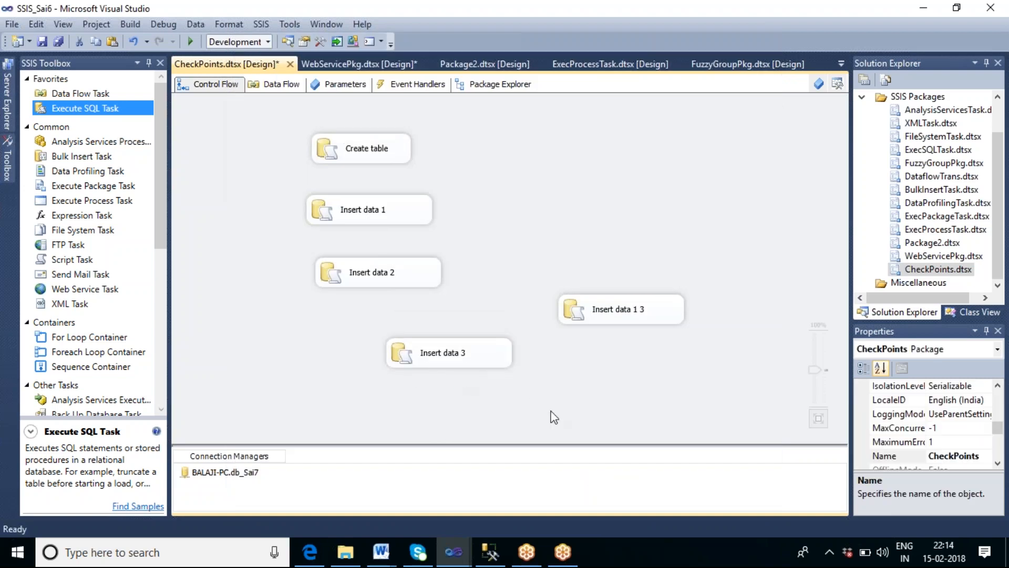
pyautogui.doubleClick(455, 345)
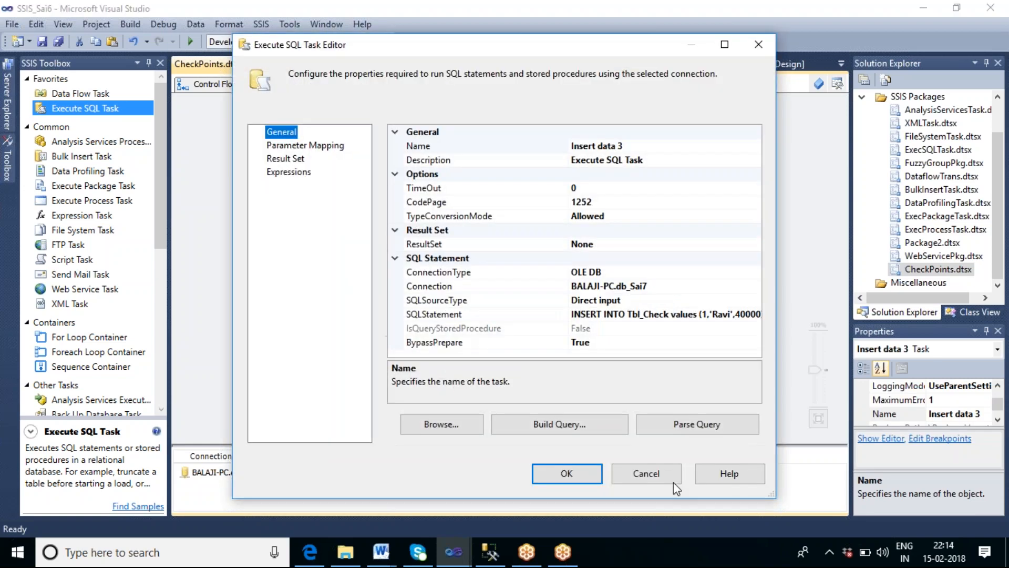
pyautogui.click(593, 476)
# Step: Rename the third copy Insert data 4 and change its statement to EMPID 4, another employee name and salary 50000
pyautogui.click(622, 323)
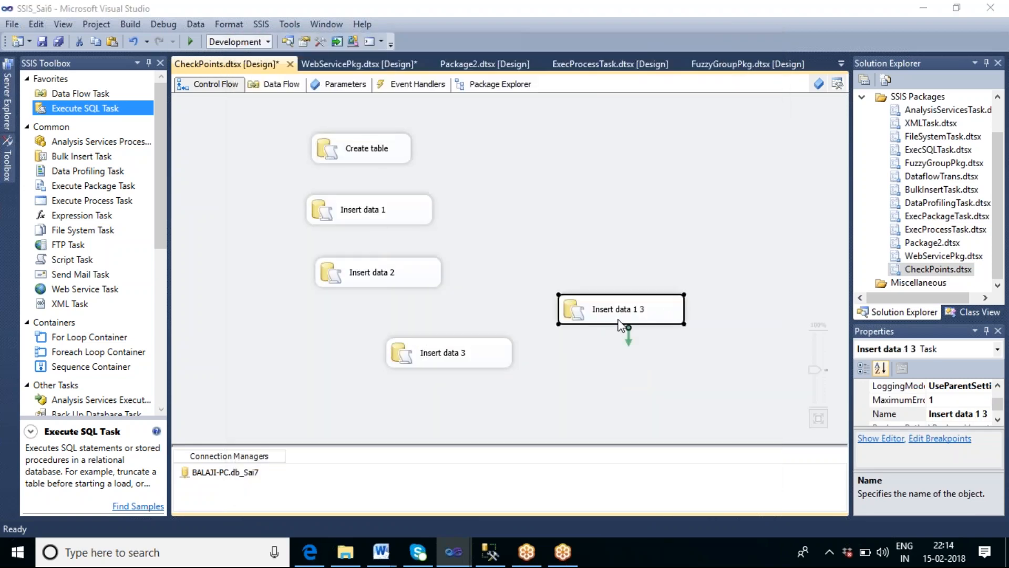
pyautogui.doubleClick(622, 321)
pyautogui.press('BackSpace')
pyautogui.press('BackSpace')
pyautogui.press('BackSpace')
pyautogui.write('4')
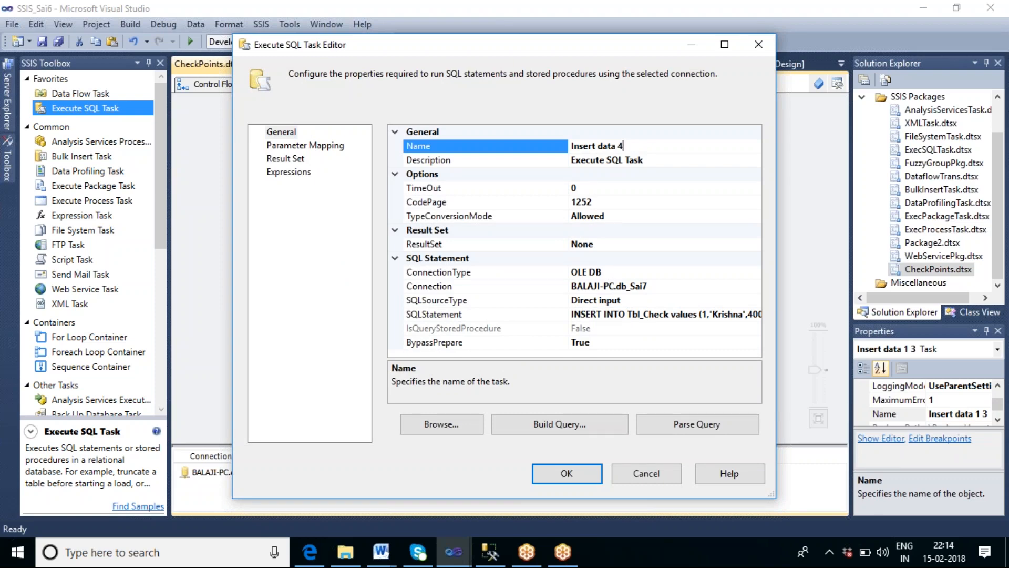
pyautogui.click(710, 315)
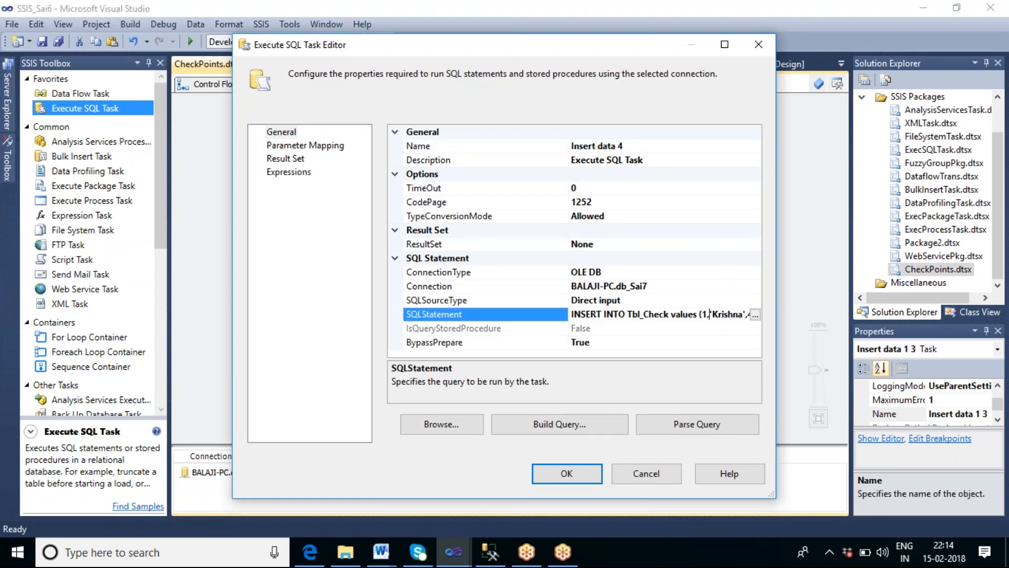
pyautogui.press('BackSpace')
pyautogui.write('4')
pyautogui.click(720, 315)
pyautogui.press('BackSpace')
pyautogui.press('BackSpace')
pyautogui.press('BackSpace')
pyautogui.press('BackSpace')
pyautogui.press('BackSpace')
pyautogui.press('BackSpace')
pyautogui.press('BackSpace')
pyautogui.write('Rajesh')
pyautogui.press('BackSpace')
pyautogui.write('5')
pyautogui.click(692, 432)
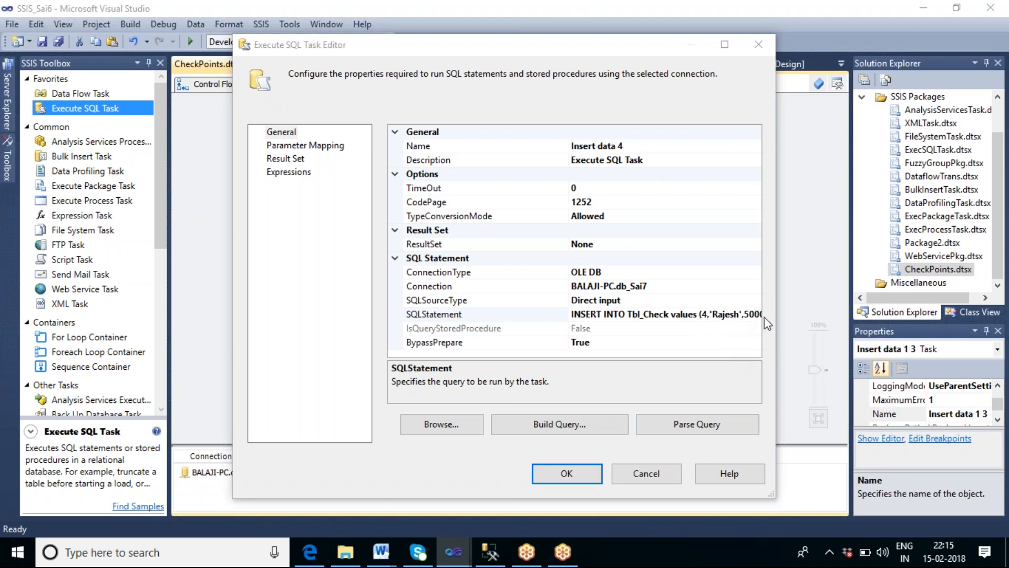
pyautogui.click(597, 473)
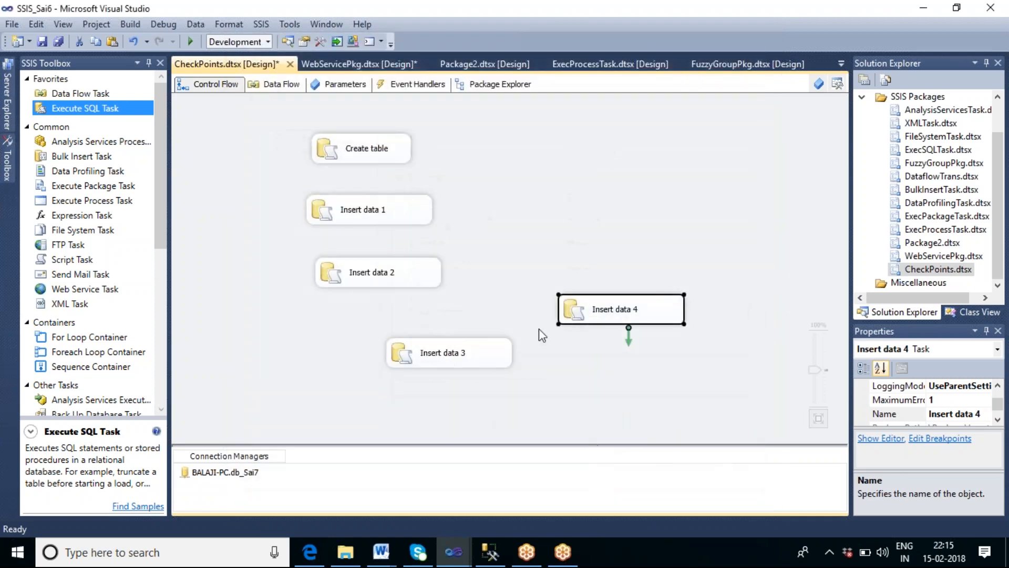
# Step: Stack the tasks in a column and chain precedence constraints from Create table through Insert data 1, 2, 3 to 4
pyautogui.moveTo(476, 347); pyautogui.dragTo(400, 319)
pyautogui.moveTo(615, 322); pyautogui.dragTo(380, 406)
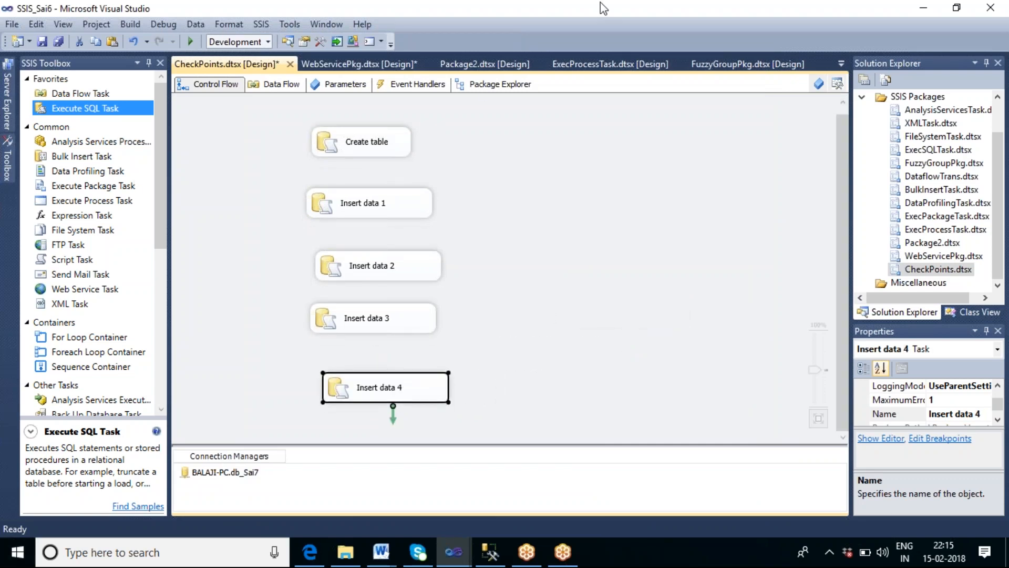
pyautogui.click(354, 143)
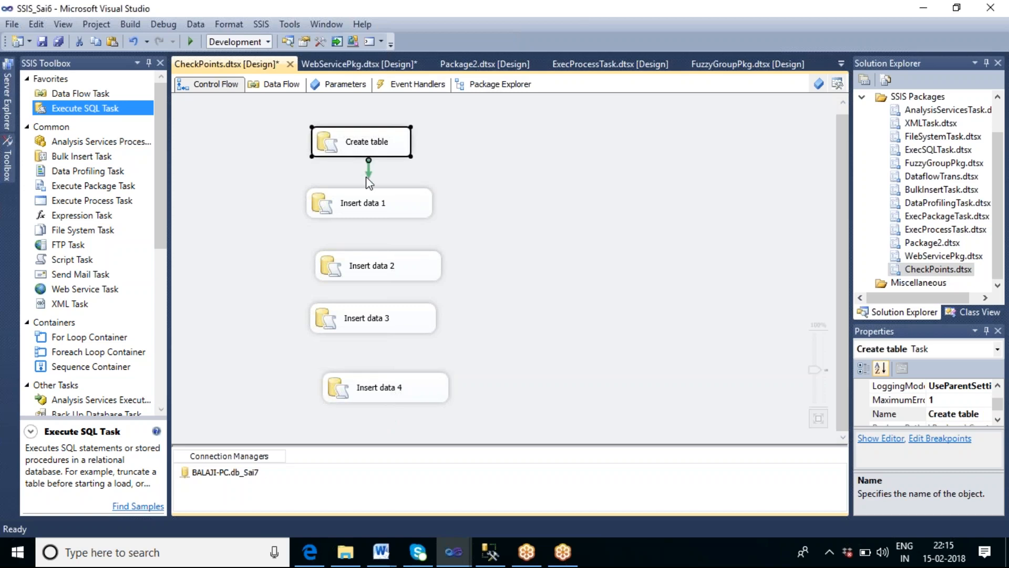
pyautogui.moveTo(368, 176); pyautogui.dragTo(368, 201)
pyautogui.click(459, 229)
pyautogui.click(376, 212)
pyautogui.click(428, 298)
pyautogui.click(398, 271)
pyautogui.moveTo(386, 299); pyautogui.dragTo(382, 382)
pyautogui.click(384, 338)
pyautogui.click(380, 328)
pyautogui.click(633, 164)
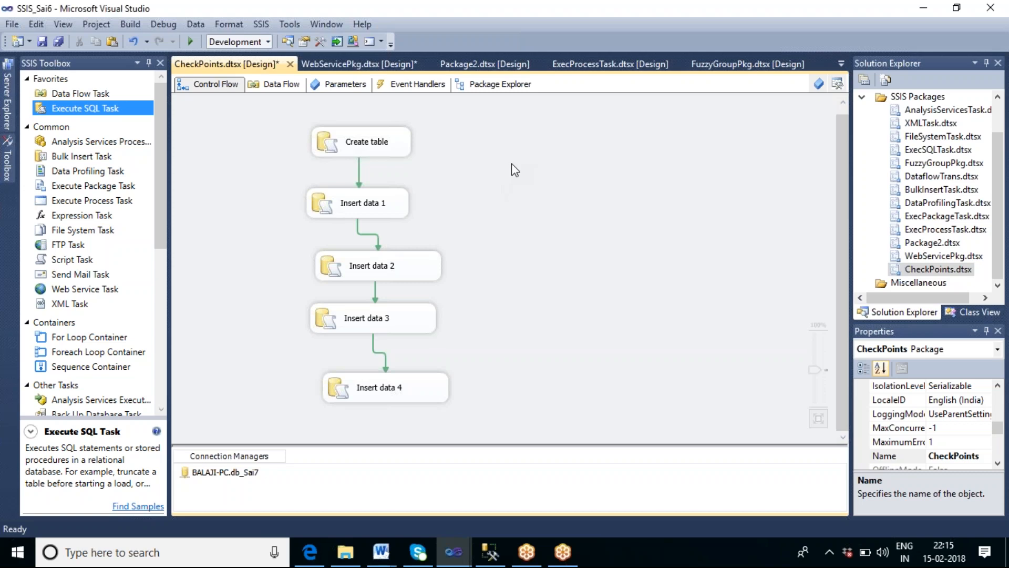
# Step: Run the CheckPoints package and review the execution progress of each task
pyautogui.rightClick(512, 163)
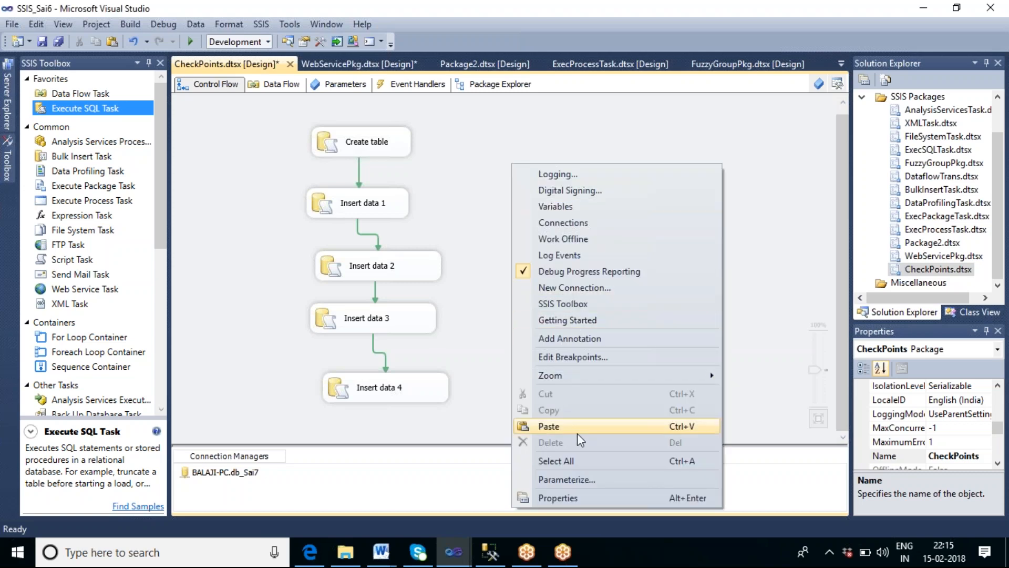
pyautogui.click(586, 273)
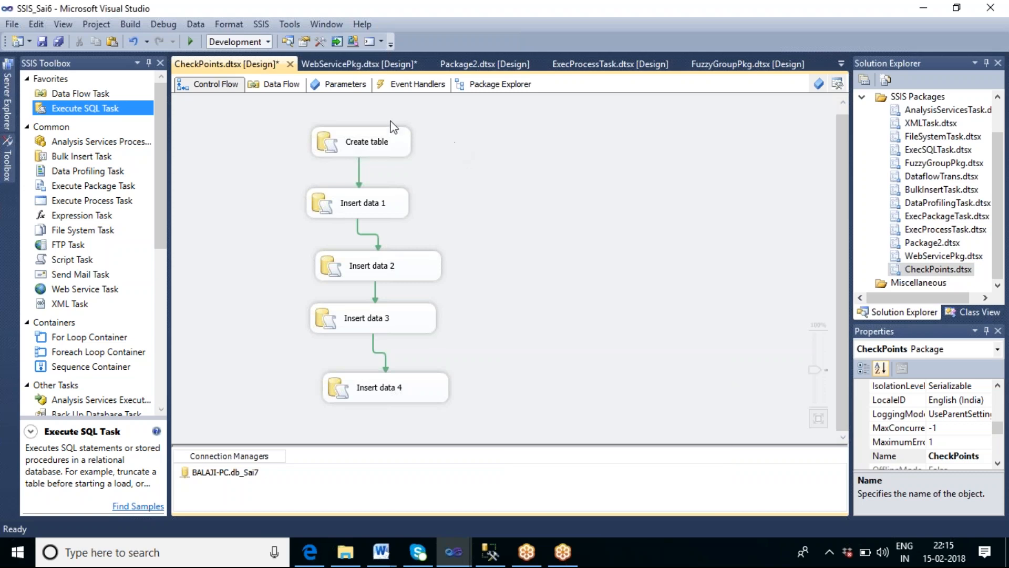
pyautogui.click(190, 42)
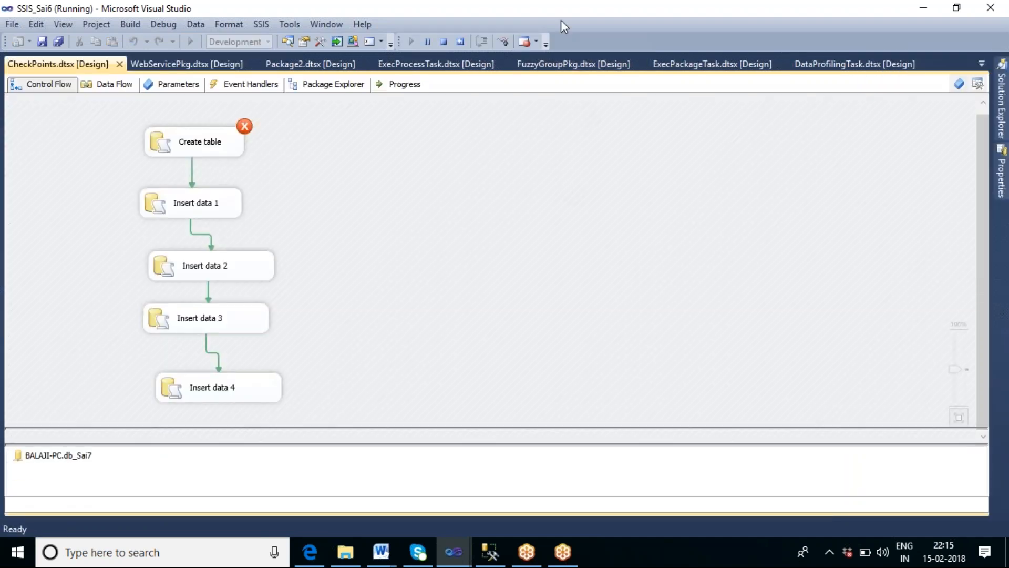
pyautogui.click(405, 86)
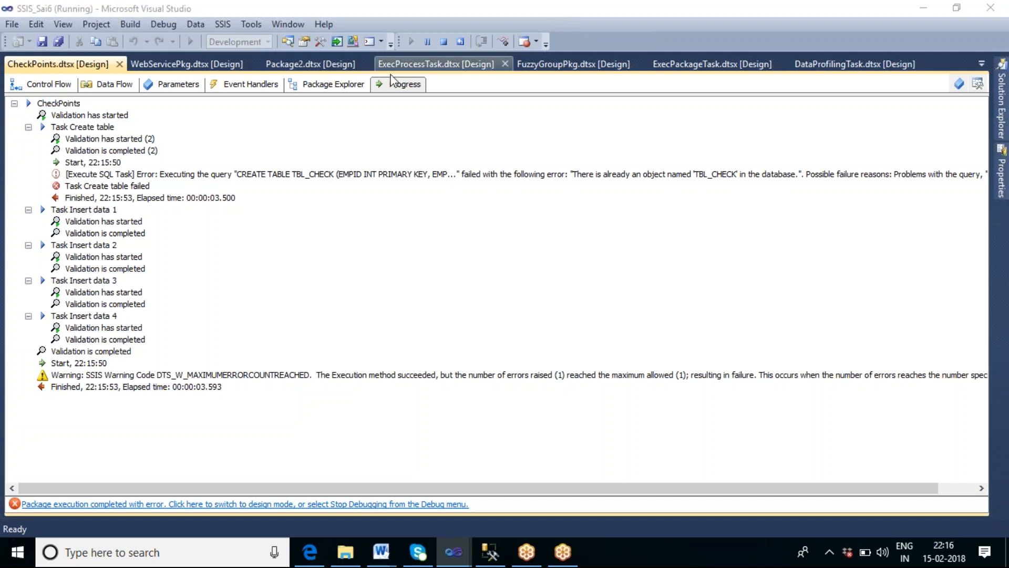
pyautogui.click(49, 84)
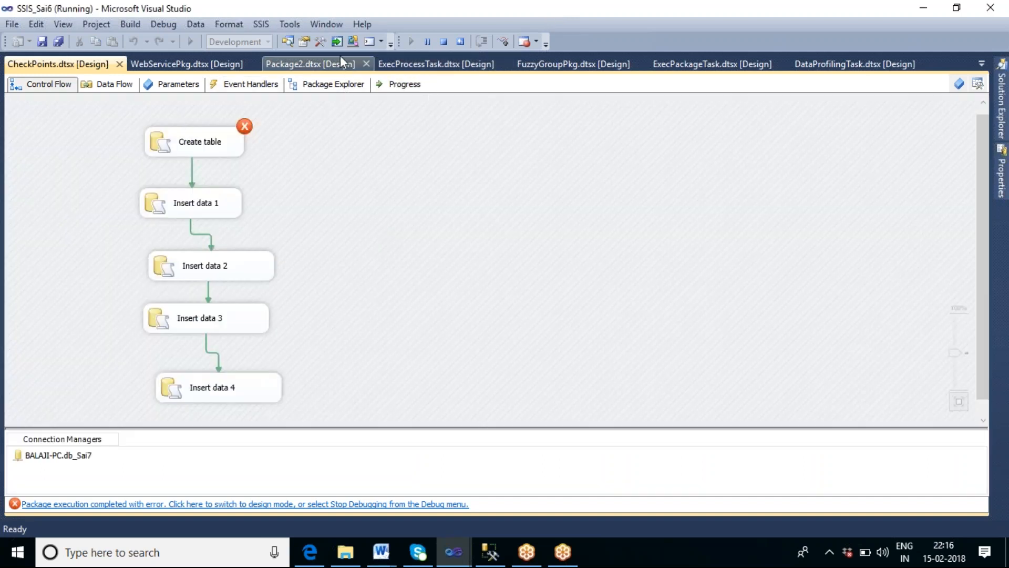
# Step: Stop debugging the package and switch to SQL Server Management Studio
pyautogui.click(451, 43)
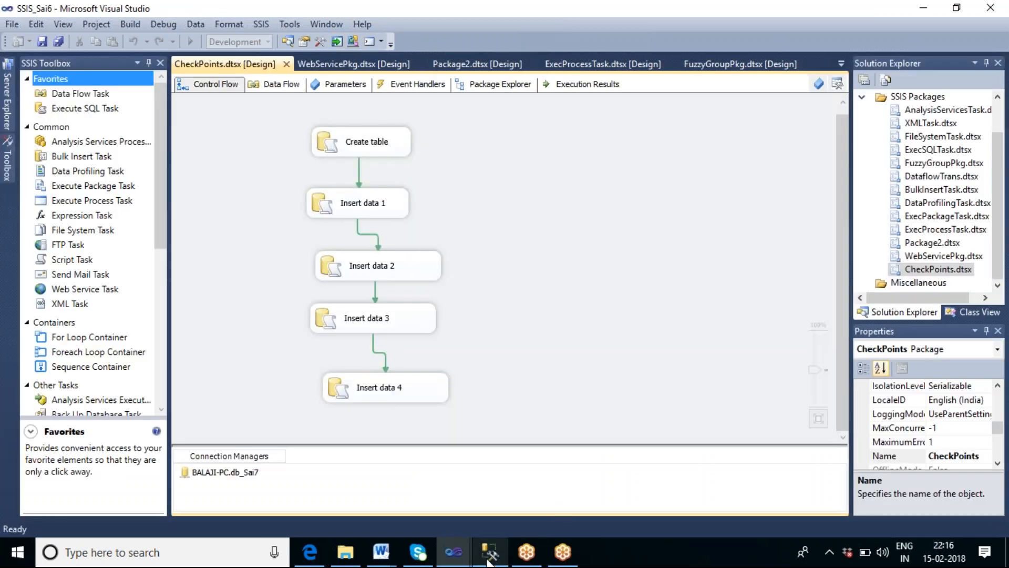
pyautogui.click(489, 561)
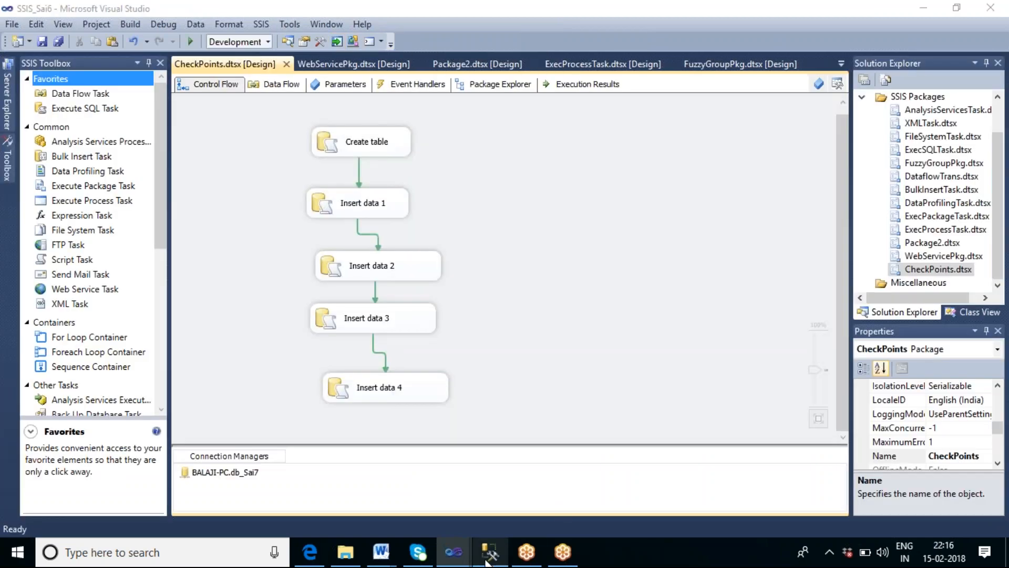
pyautogui.click(278, 244)
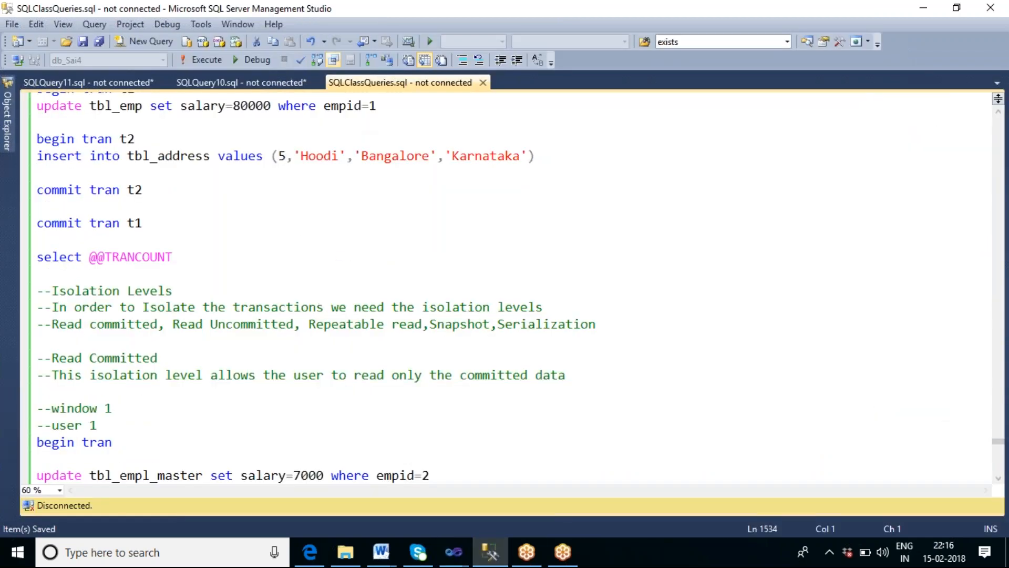
# Step: Open a new query on the db_Sai7 database and run drop table tbl_check
pyautogui.click(145, 42)
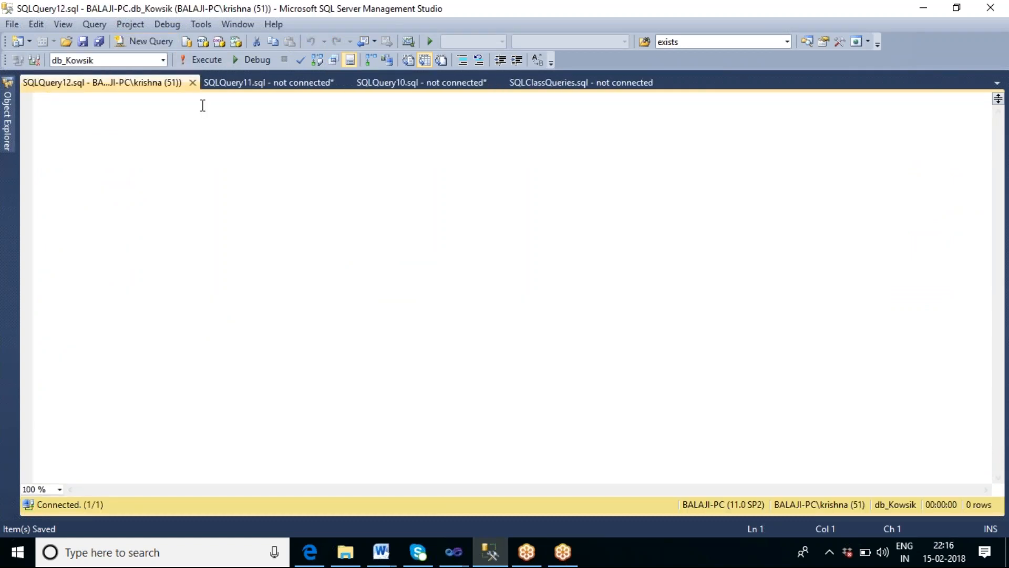
pyautogui.click(163, 60)
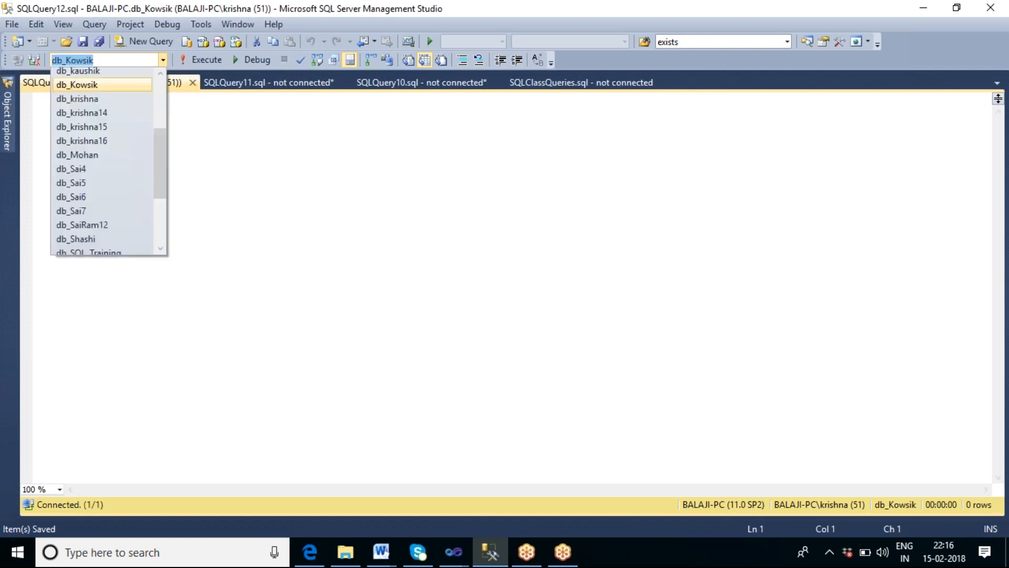
pyautogui.click(99, 212)
pyautogui.write('d')
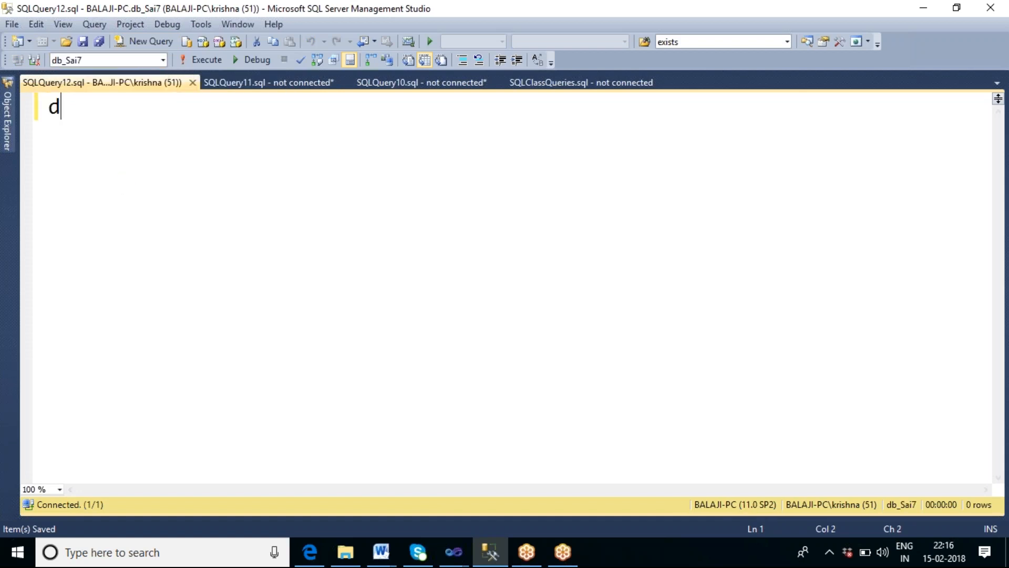
pyautogui.write('rop table t')
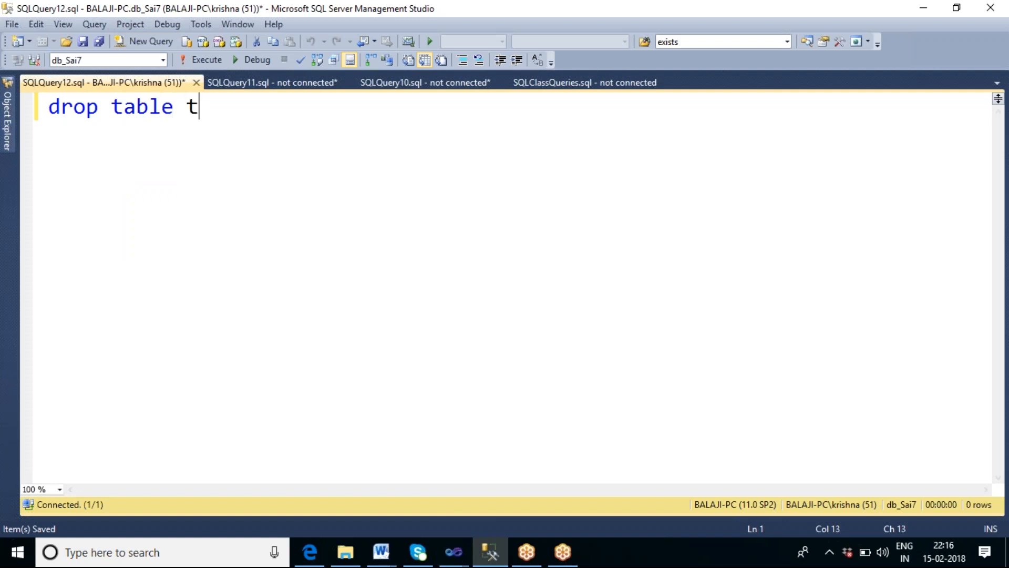
pyautogui.write('bl_check')
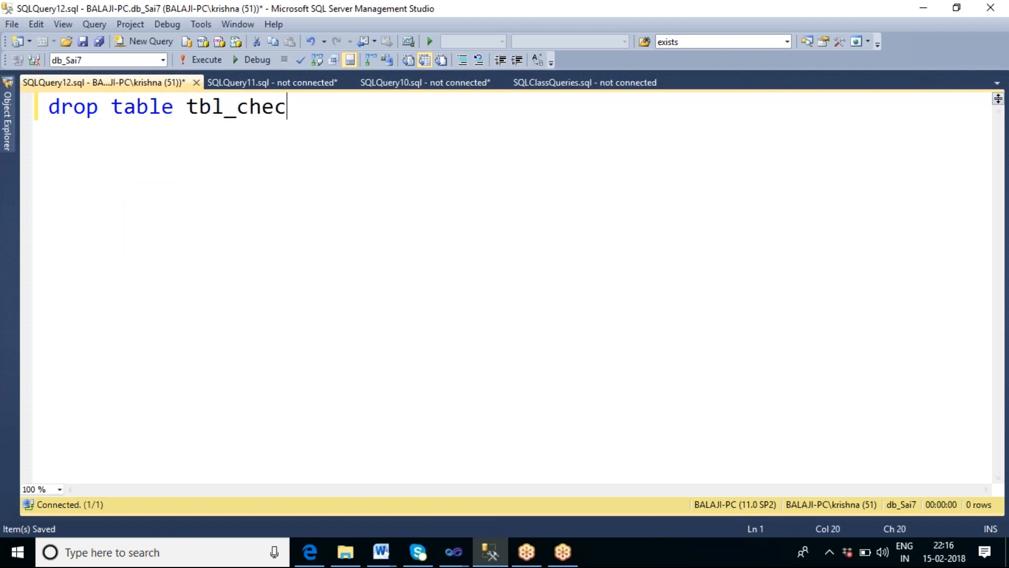
pyautogui.press('F5')
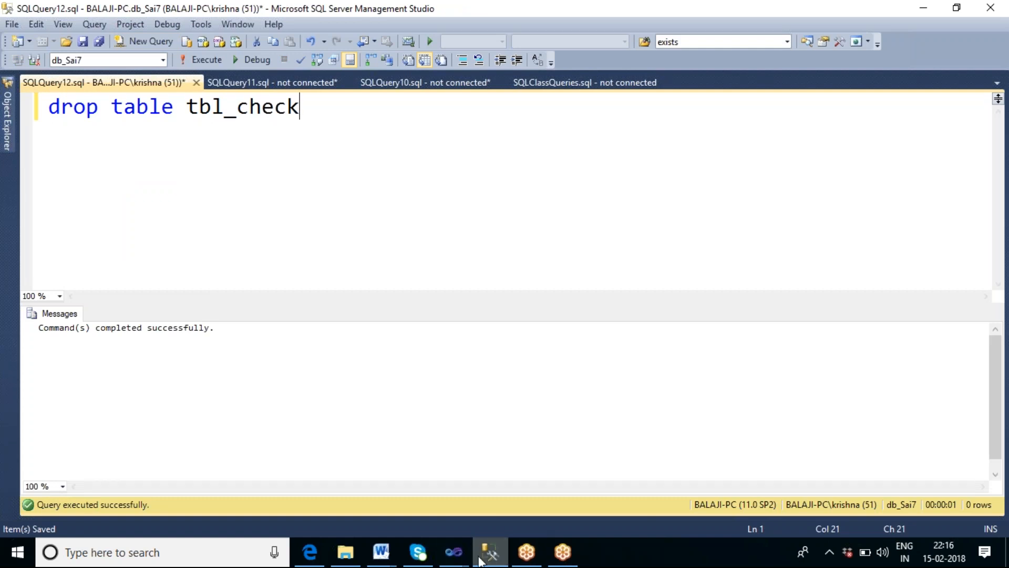
# Step: Switch back to the SSIS_Sai6 project in Visual Studio and run the CheckPoints package again
pyautogui.click(454, 552)
pyautogui.click(508, 489)
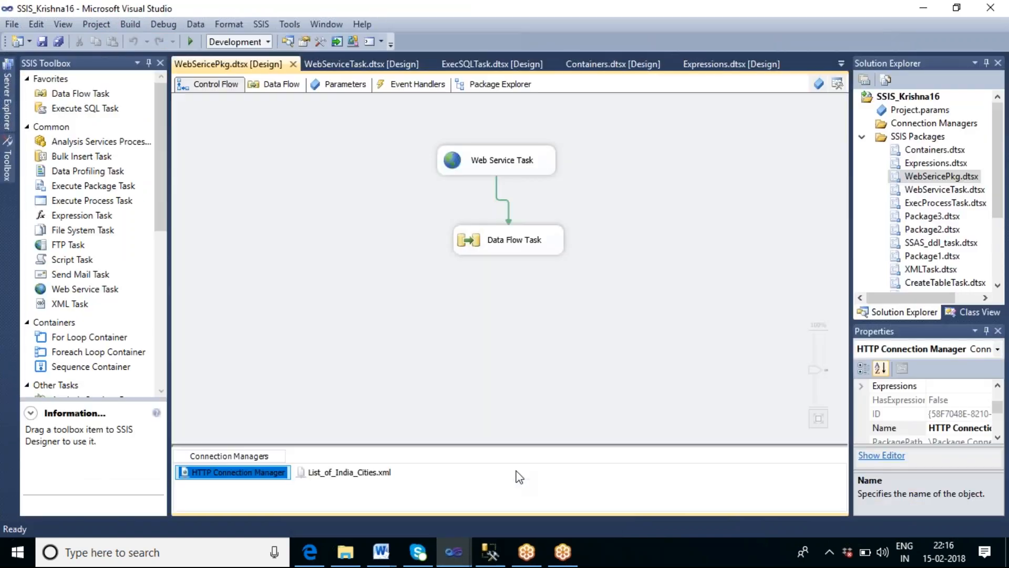
pyautogui.moveTo(452, 552)
pyautogui.click(417, 490)
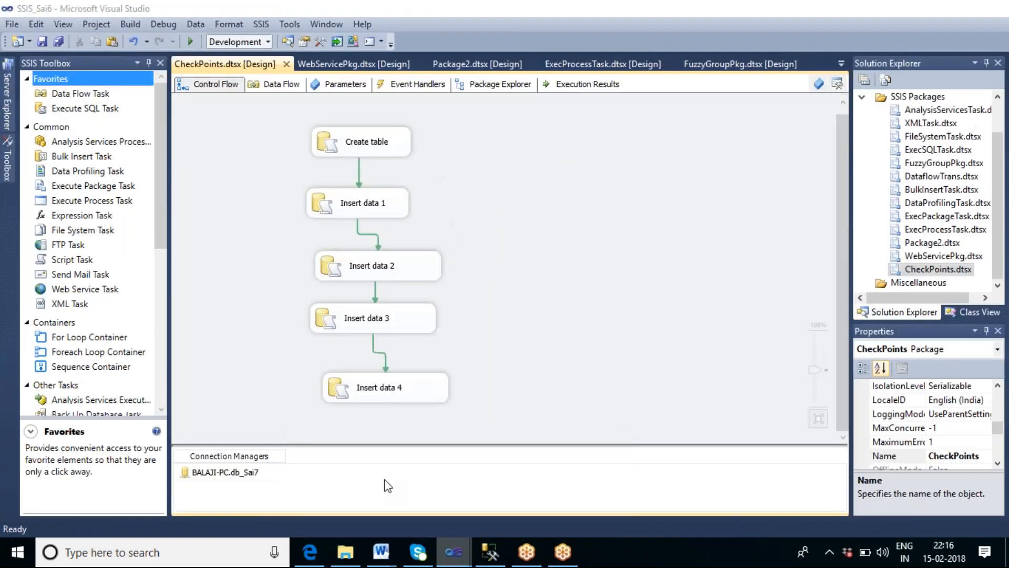
pyautogui.click(189, 40)
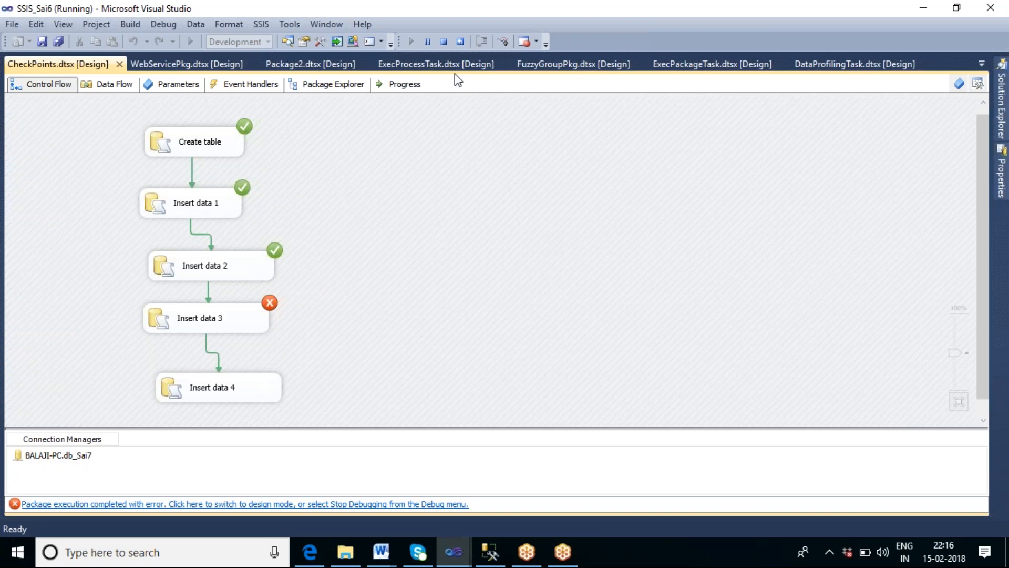
# Step: Stop debugging and start the CheckPoints package once more
pyautogui.click(444, 42)
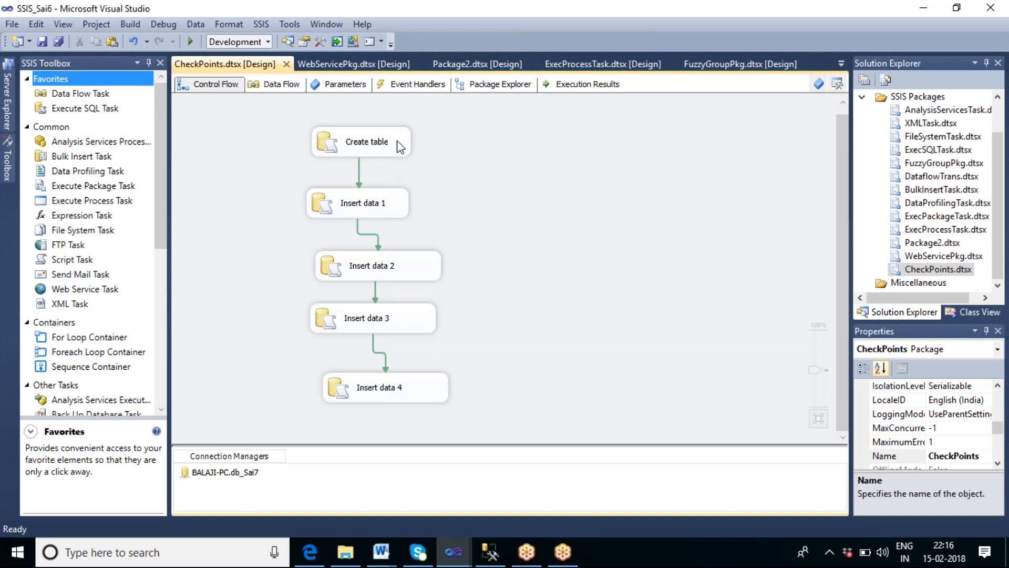
pyautogui.click(190, 42)
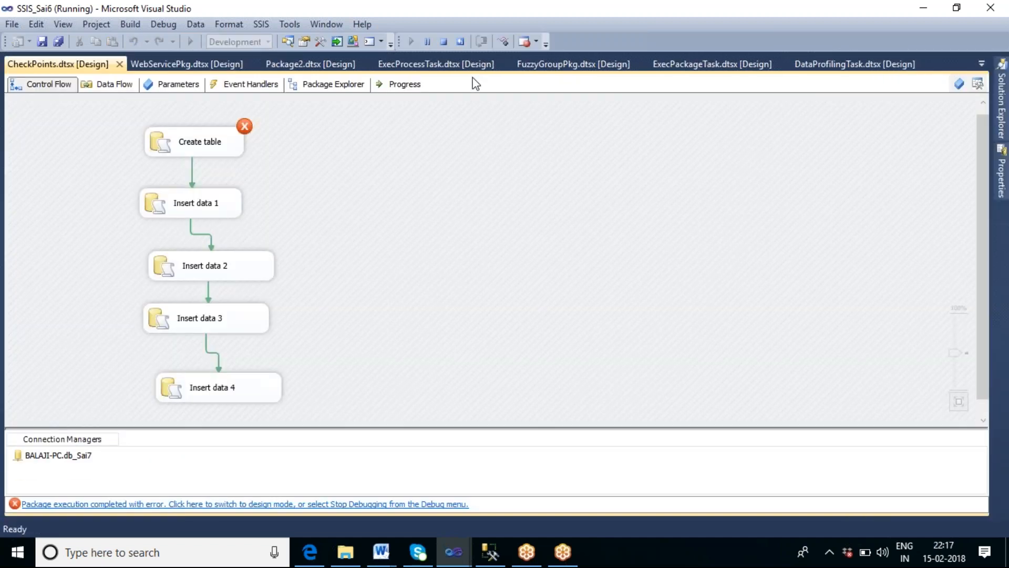
# Step: Stop debugging, switch to SQL Server Management Studio and rerun the drop table tbl_check query
pyautogui.click(443, 42)
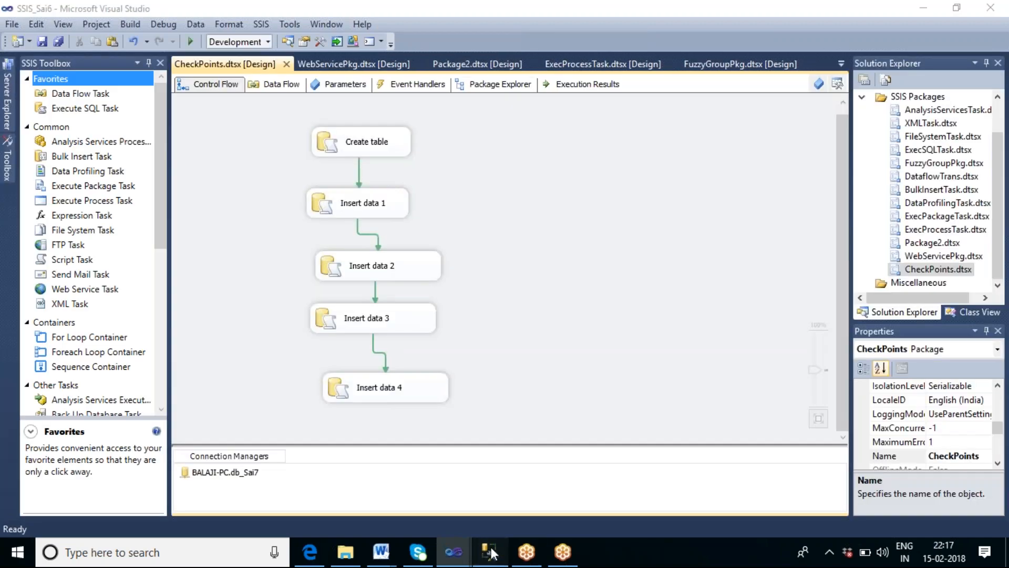
pyautogui.click(490, 552)
pyautogui.press('F5')
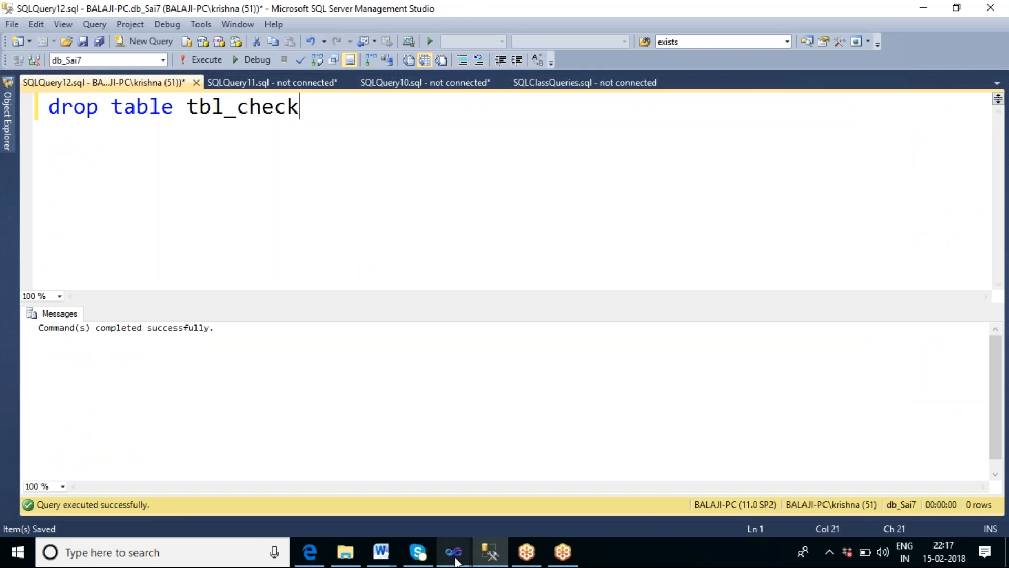
# Step: Return to the SSIS_Sai6 project and run the CheckPoints package again
pyautogui.moveTo(453, 552)
pyautogui.click(428, 501)
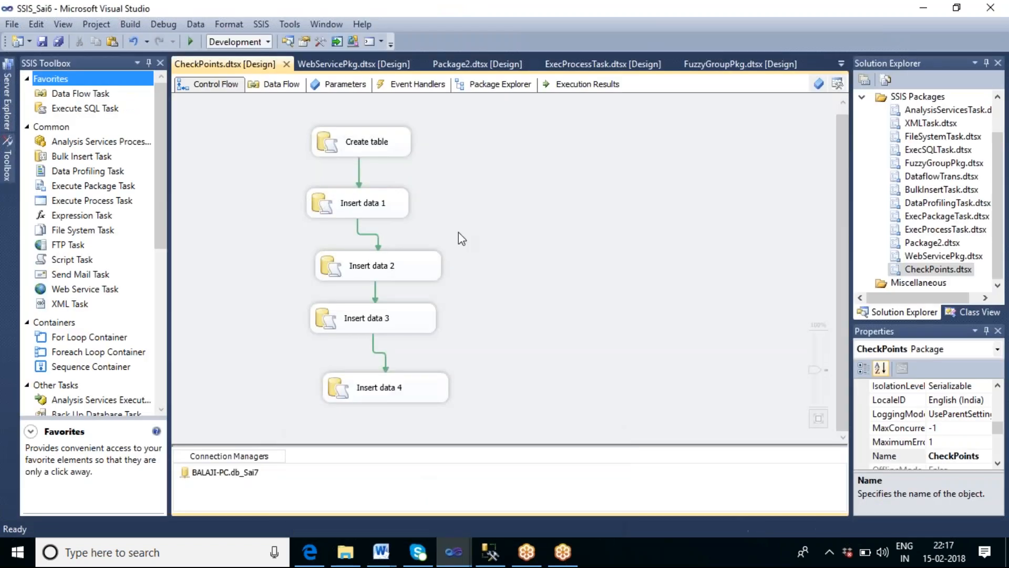
pyautogui.click(190, 41)
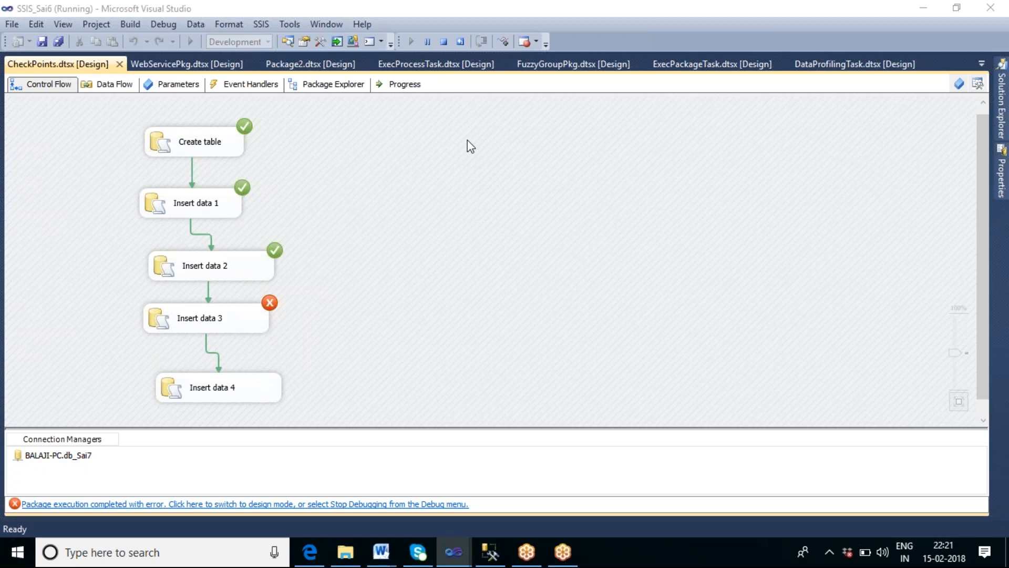
# Step: Stop debugging, return to the SSIS_Sai6 window, and open the CheckPoints package properties
pyautogui.click(444, 42)
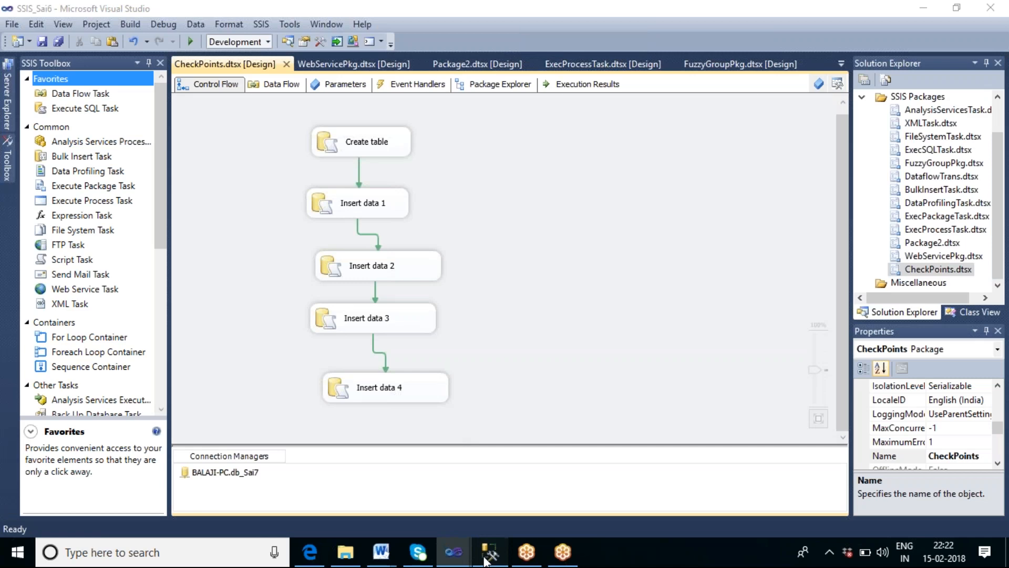
pyautogui.click(490, 552)
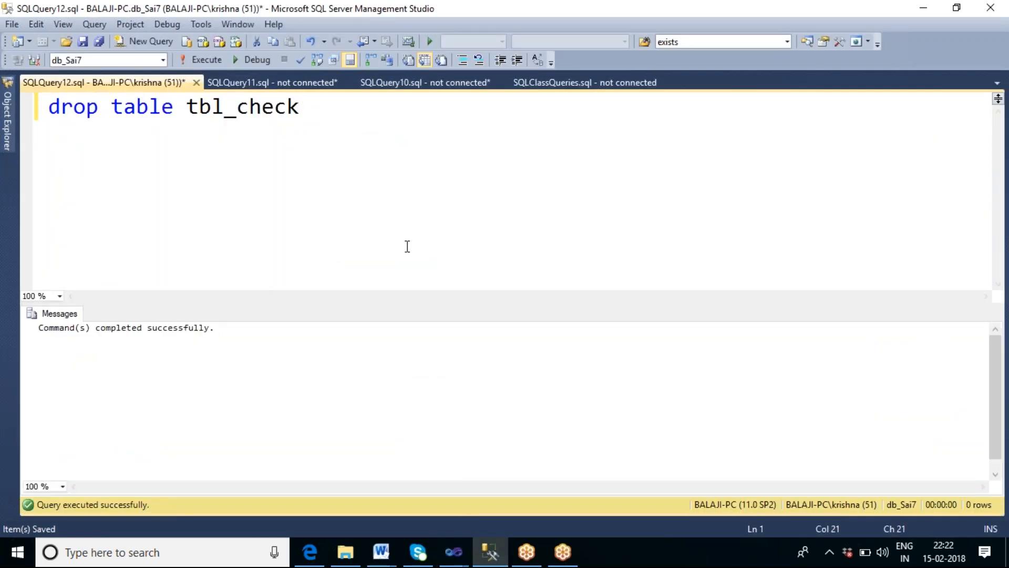
pyautogui.click(457, 550)
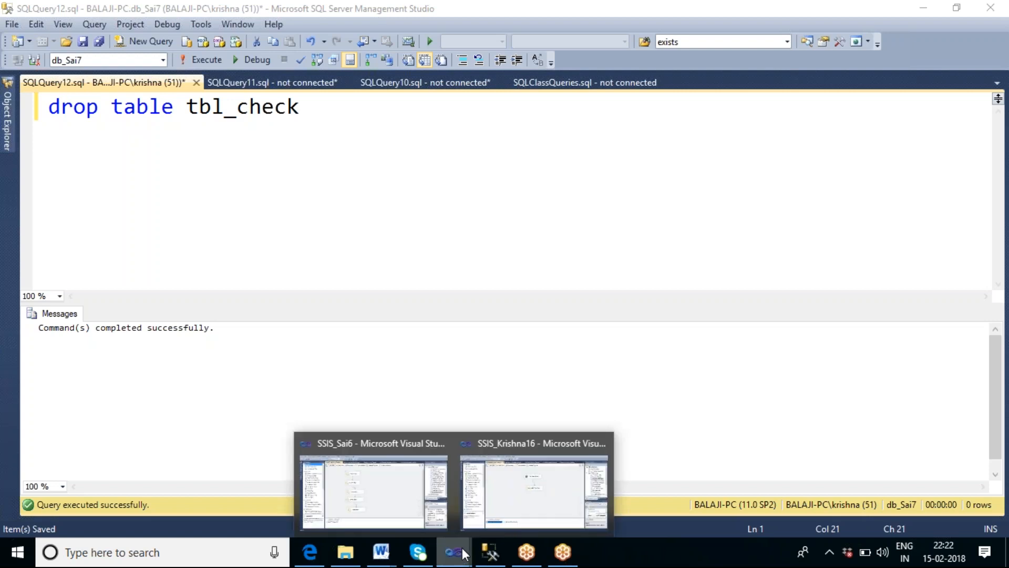
pyautogui.click(386, 487)
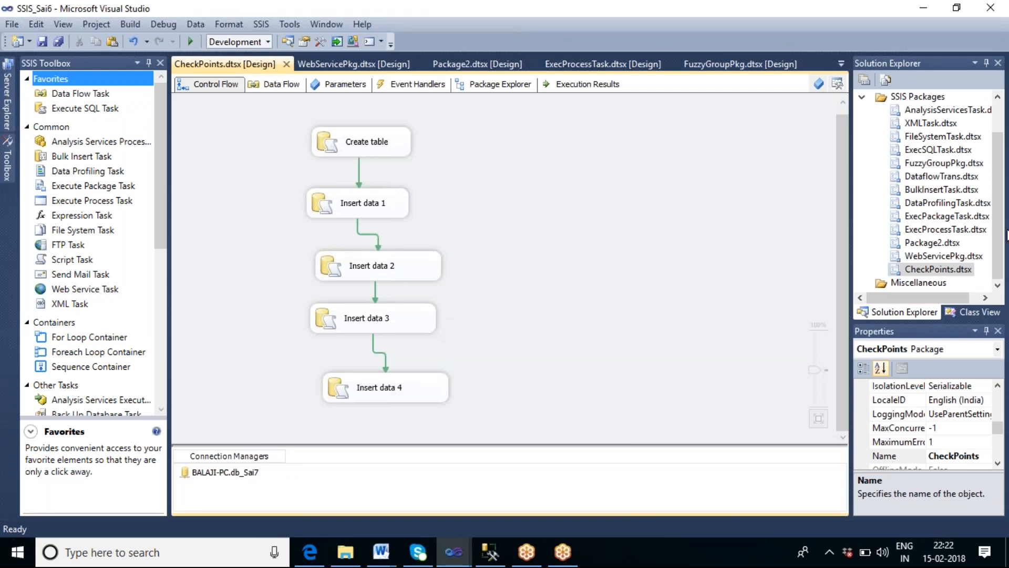
pyautogui.click(1000, 107)
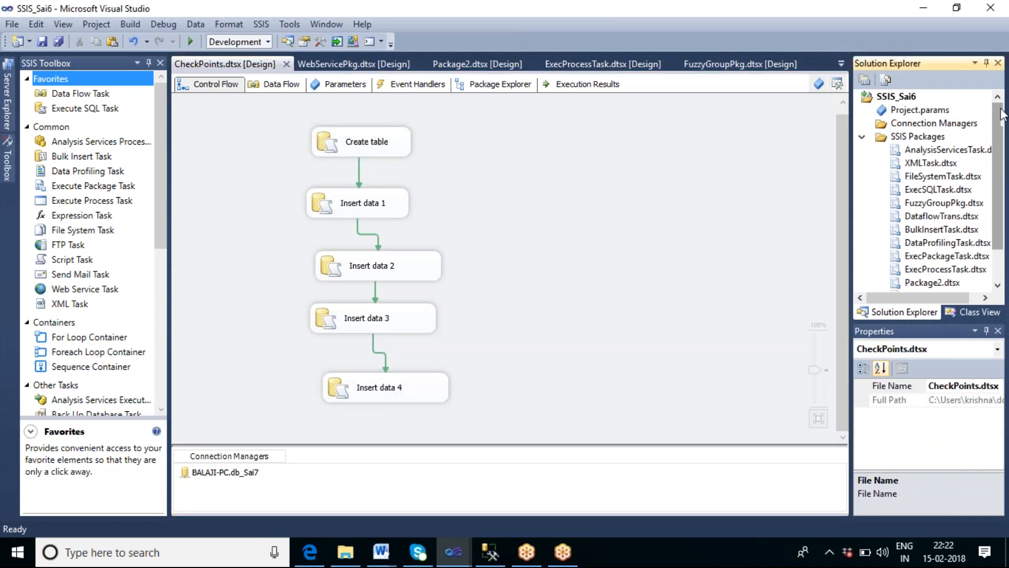
pyautogui.rightClick(520, 236)
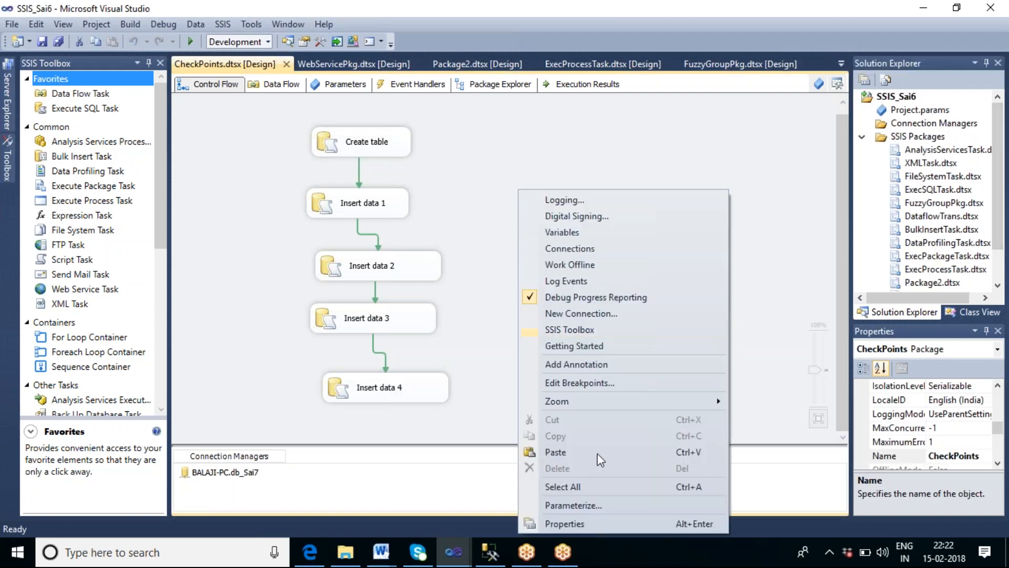
pyautogui.click(588, 524)
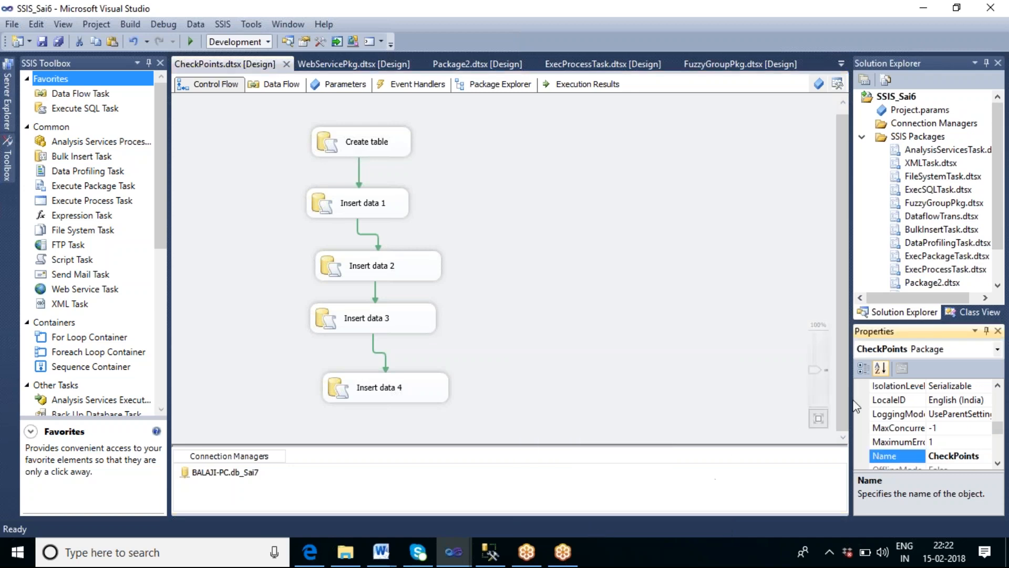
# Step: Expand the properties pane and set the package's SaveCheckpoints property to True
pyautogui.click(986, 332)
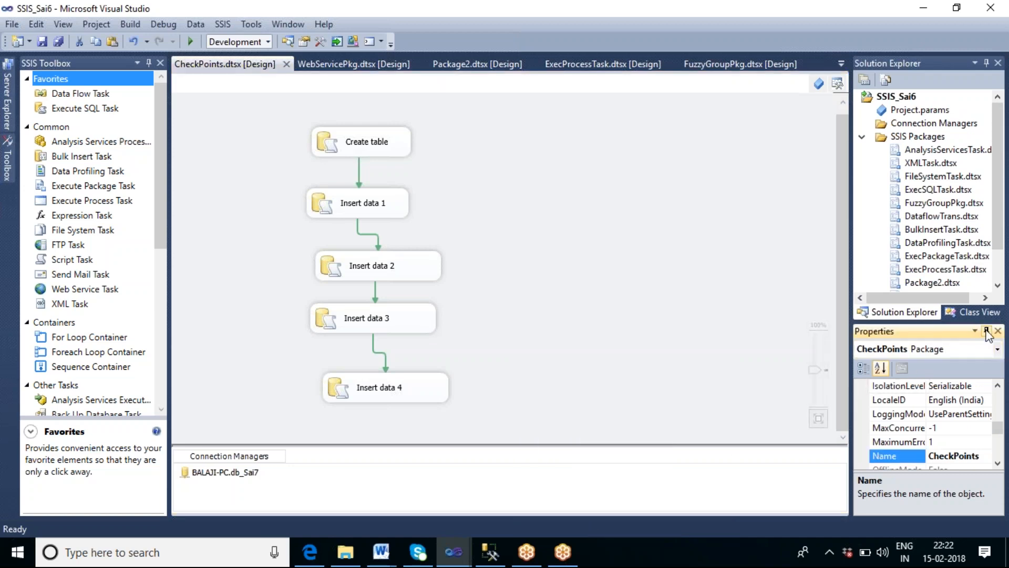
pyautogui.click(1005, 94)
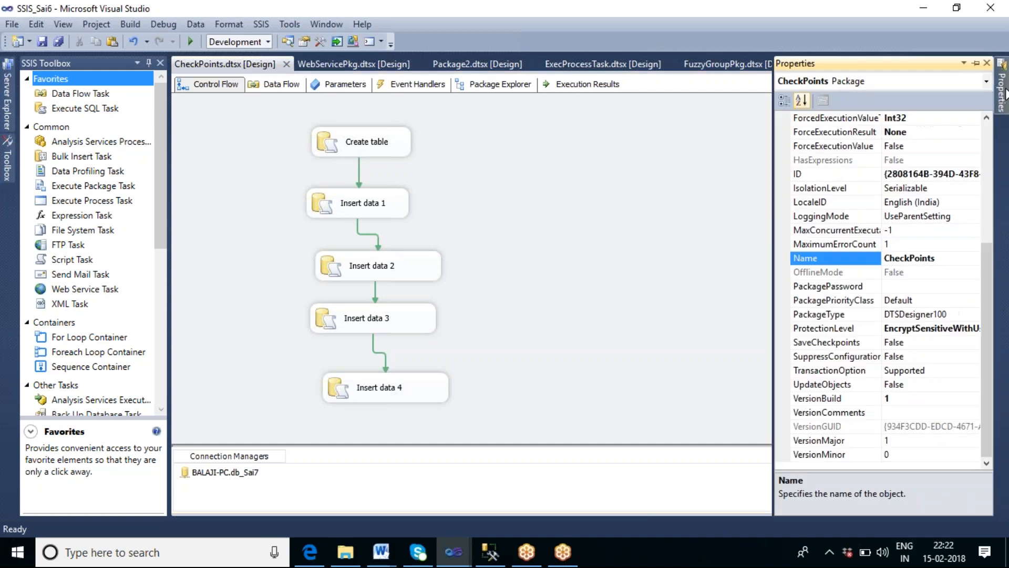
pyautogui.click(988, 127)
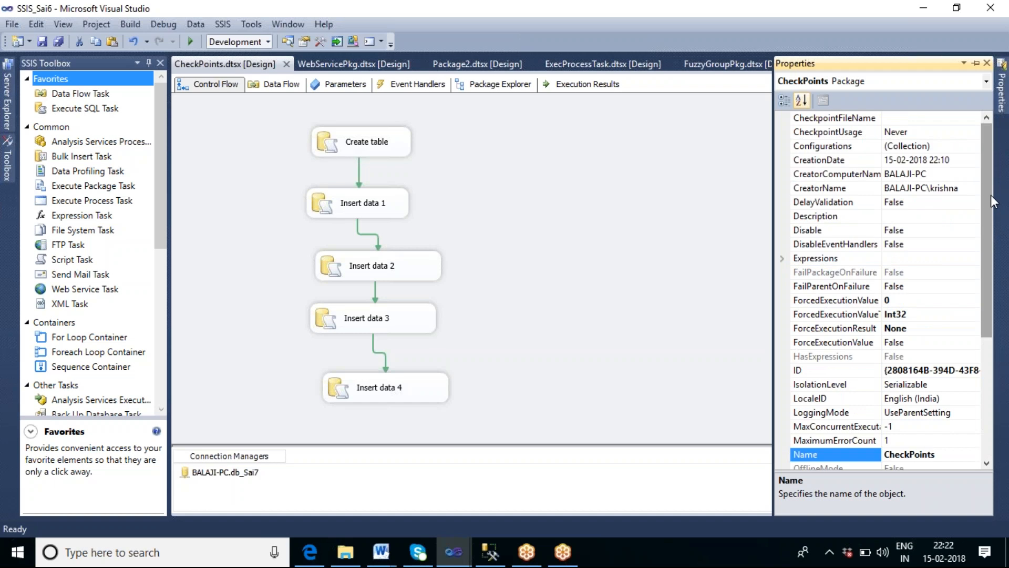
pyautogui.moveTo(986, 194); pyautogui.dragTo(1001, 305)
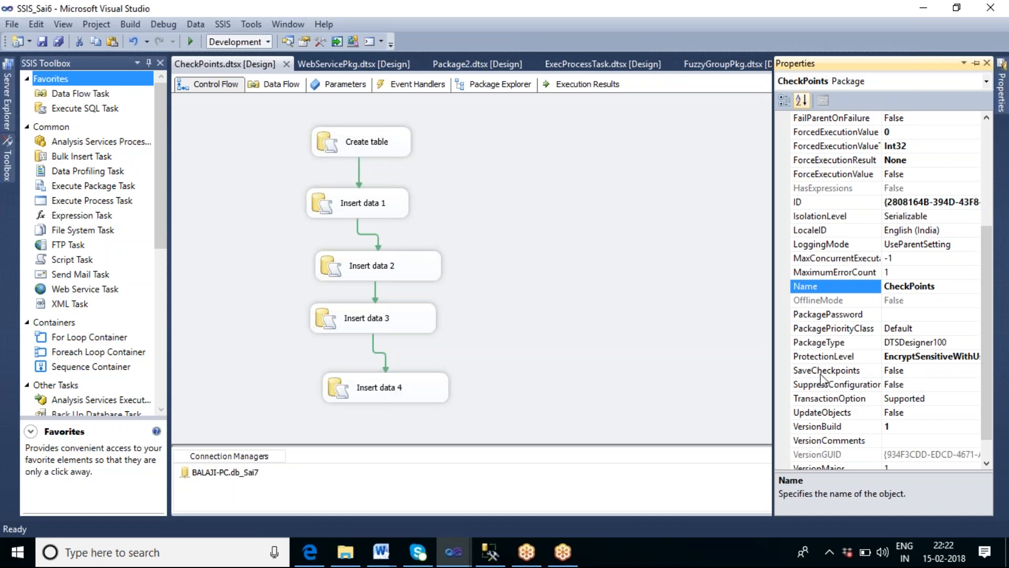
pyautogui.click(931, 370)
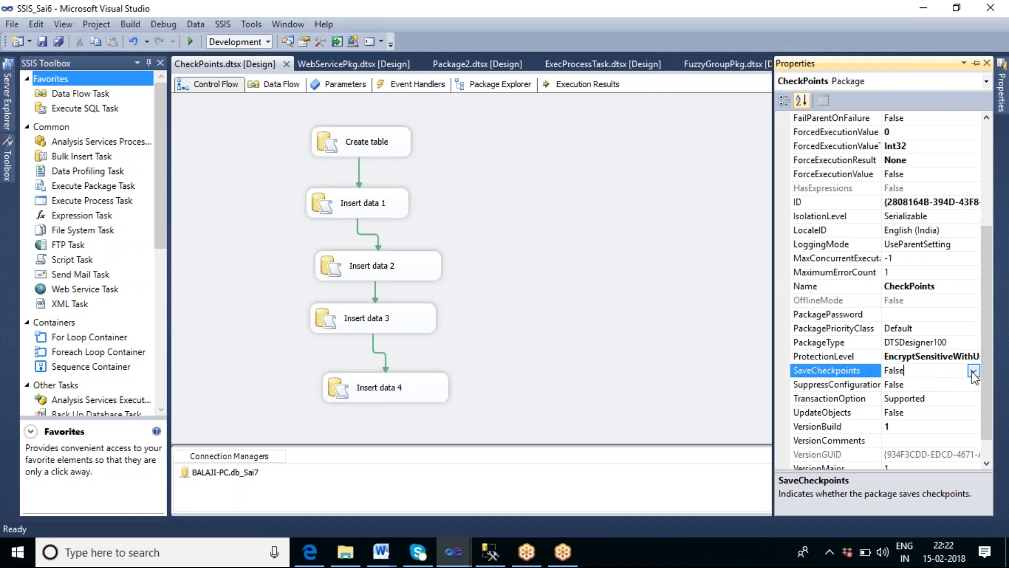
pyautogui.click(974, 371)
pyautogui.click(898, 387)
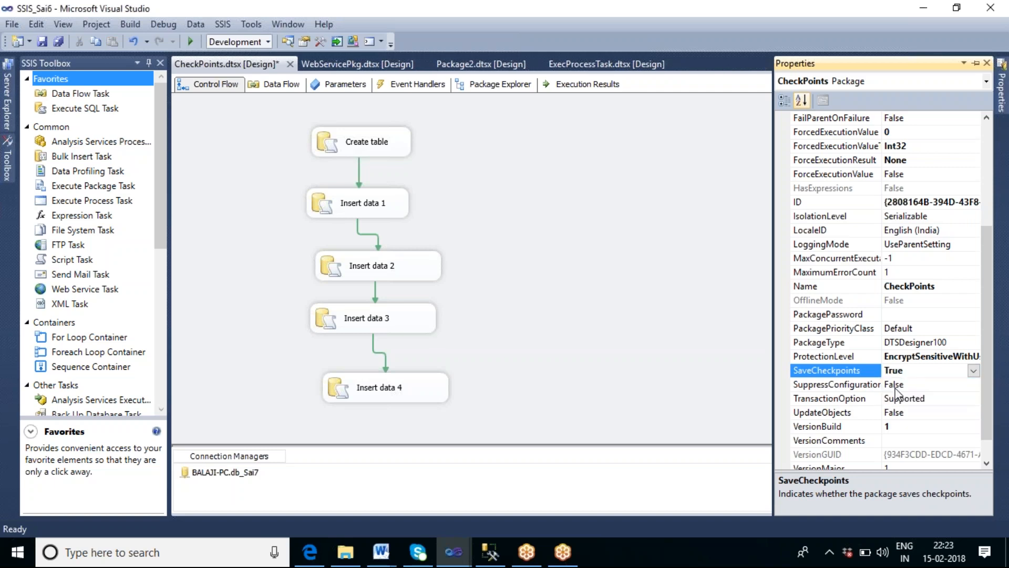
# Step: Select the package's CheckpointFileName property for editing
pyautogui.click(989, 147)
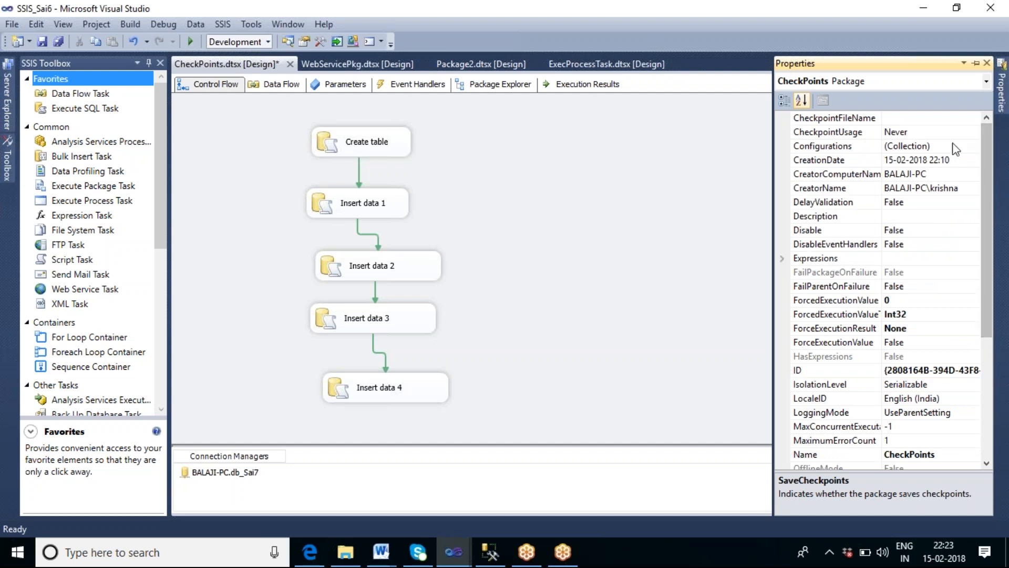
pyautogui.click(910, 119)
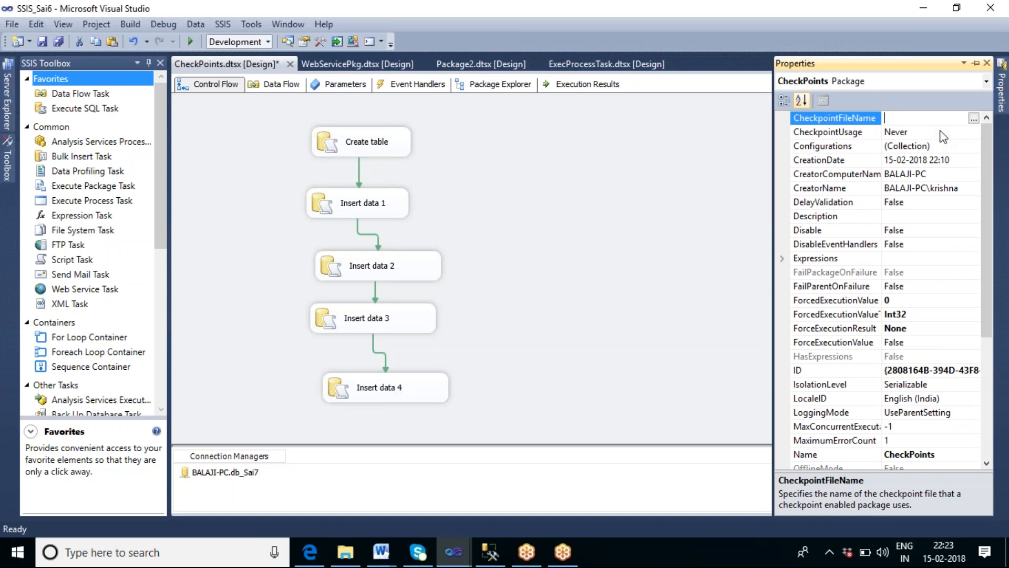
pyautogui.click(399, 328)
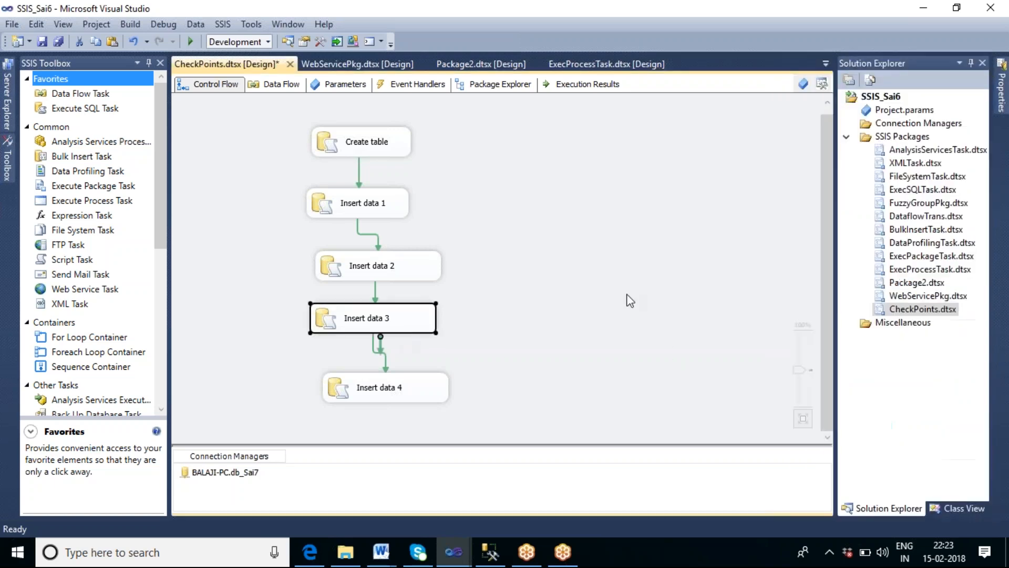
pyautogui.click(1002, 93)
pyautogui.click(987, 120)
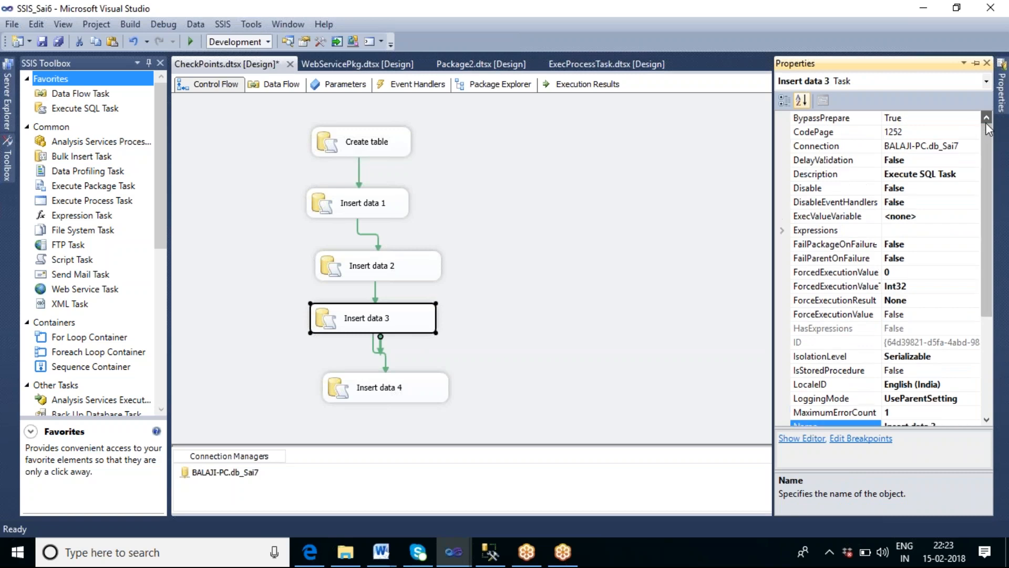
# Step: Set the package's CheckpointFileName to a new file Chkpoint_log_file.txt in the F:\SSIS_Tharala folder
pyautogui.click(680, 258)
pyautogui.rightClick(526, 239)
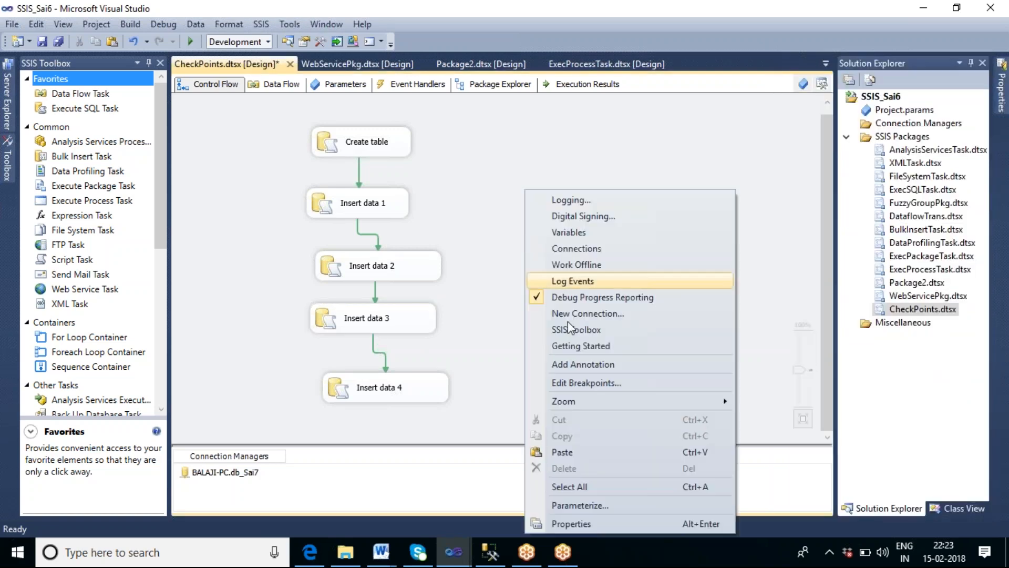
pyautogui.click(582, 524)
pyautogui.scroll(1, 992, 154)
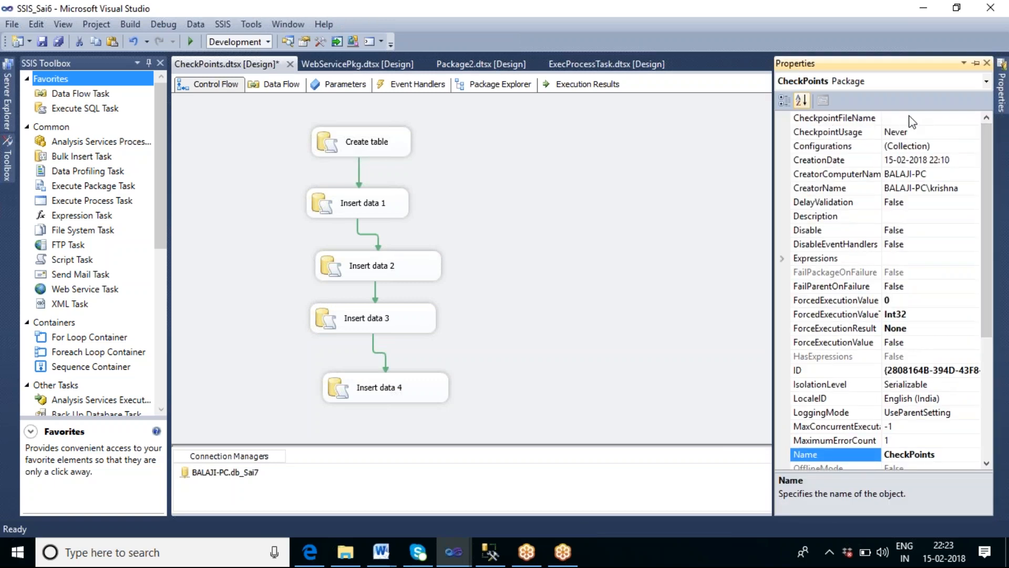
pyautogui.click(949, 124)
pyautogui.click(973, 119)
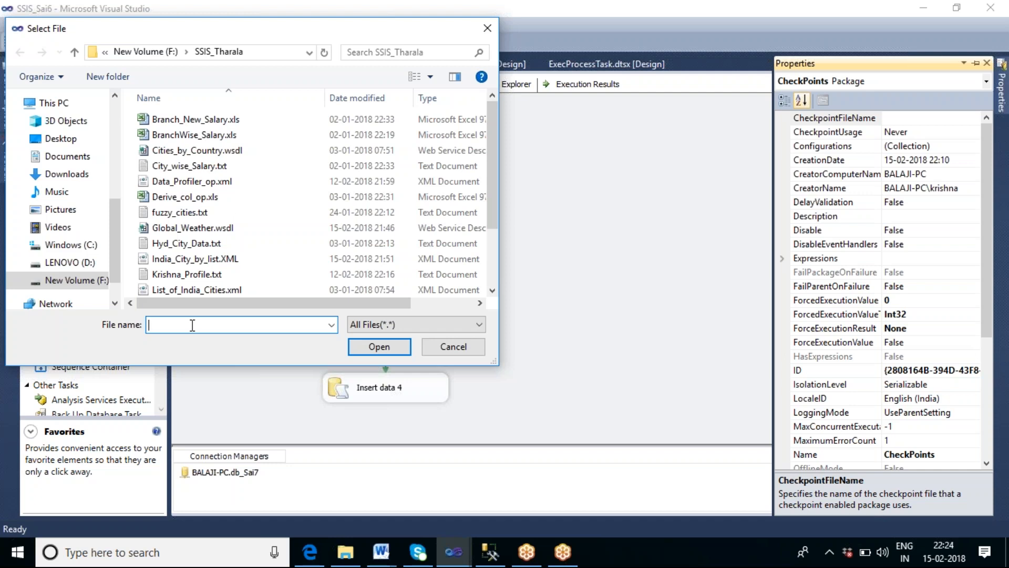
pyautogui.write('Save)')
pyautogui.press('BackSpace')
pyautogui.write('_Chk_point_log_file.txt')
pyautogui.moveTo(210, 326); pyautogui.dragTo(147, 329)
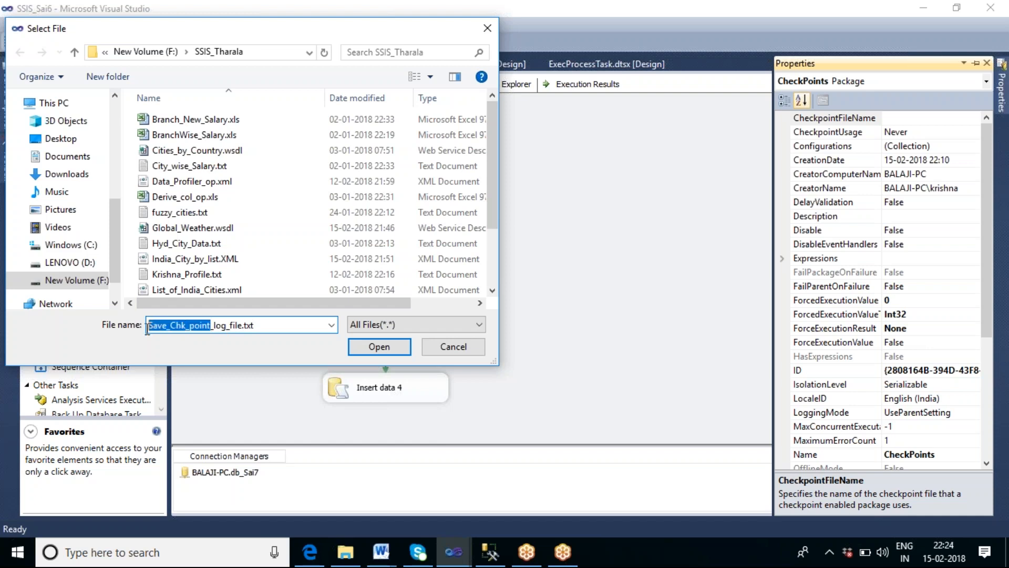
pyautogui.write('E')
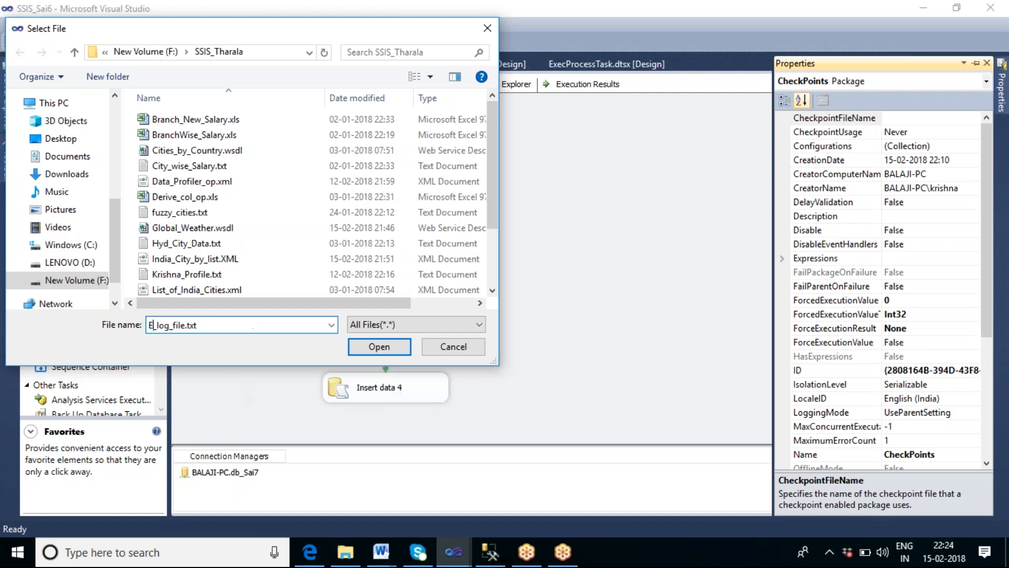
pyautogui.press('BackSpace')
pyautogui.write('Chkpin')
pyautogui.press('BackSpace')
pyautogui.press('BackSpace')
pyautogui.write('oint')
pyautogui.click(379, 347)
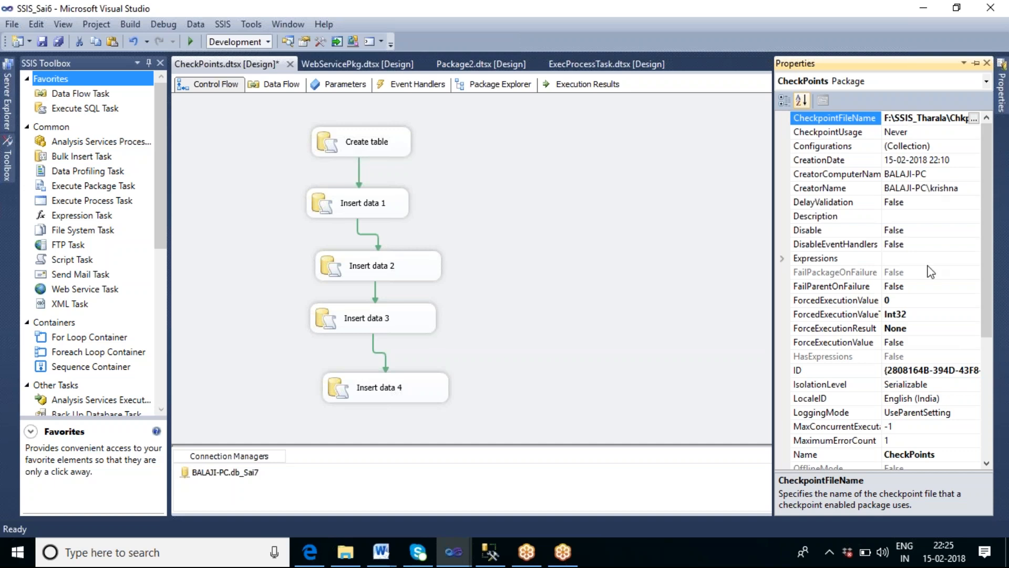
# Step: Set the package's CheckpointUsage property to IfExists
pyautogui.moveTo(987, 282); pyautogui.dragTo(1005, 376)
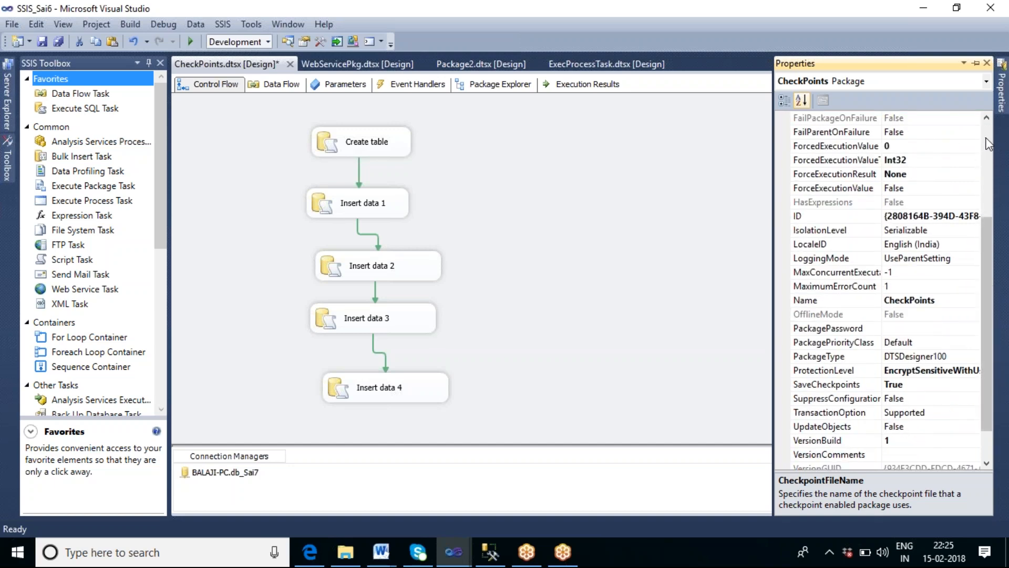
pyautogui.scroll(4, 988, 143)
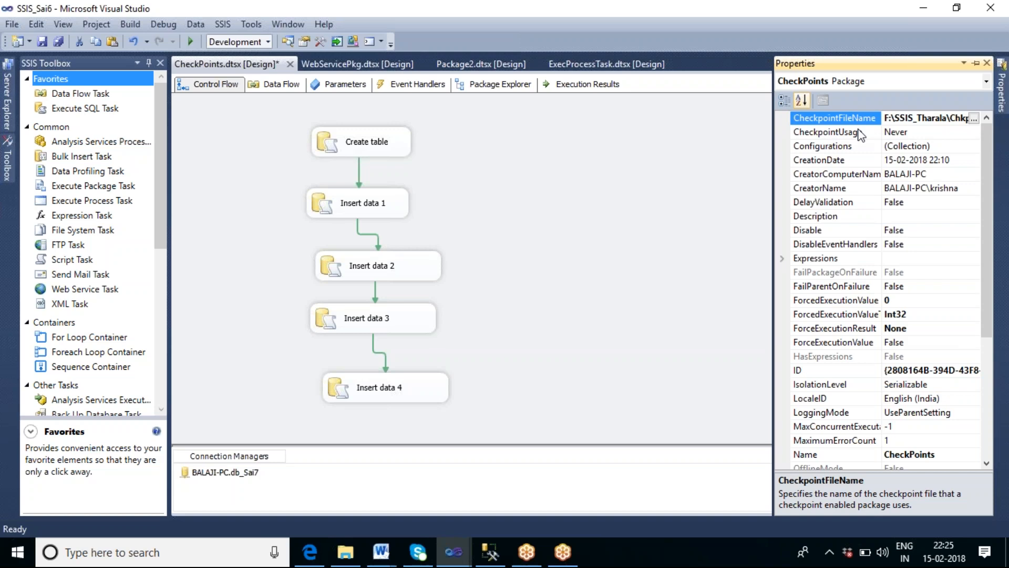
pyautogui.click(922, 133)
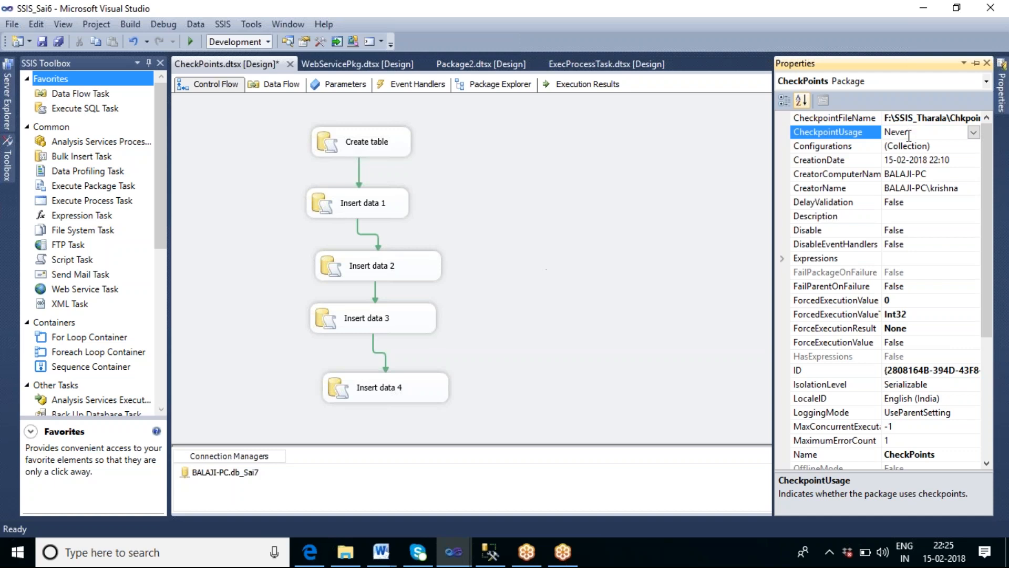
pyautogui.click(974, 133)
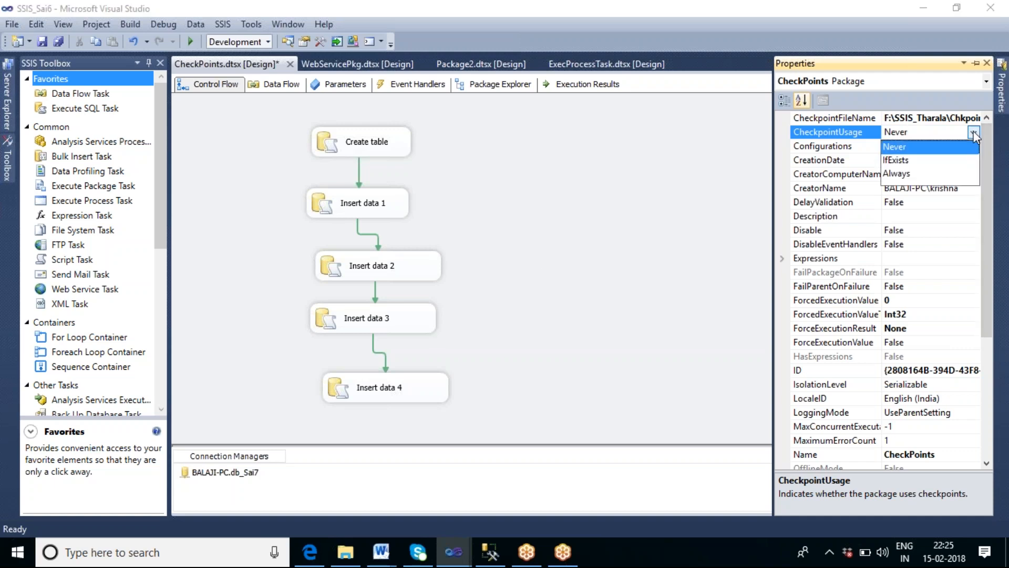
pyautogui.click(901, 174)
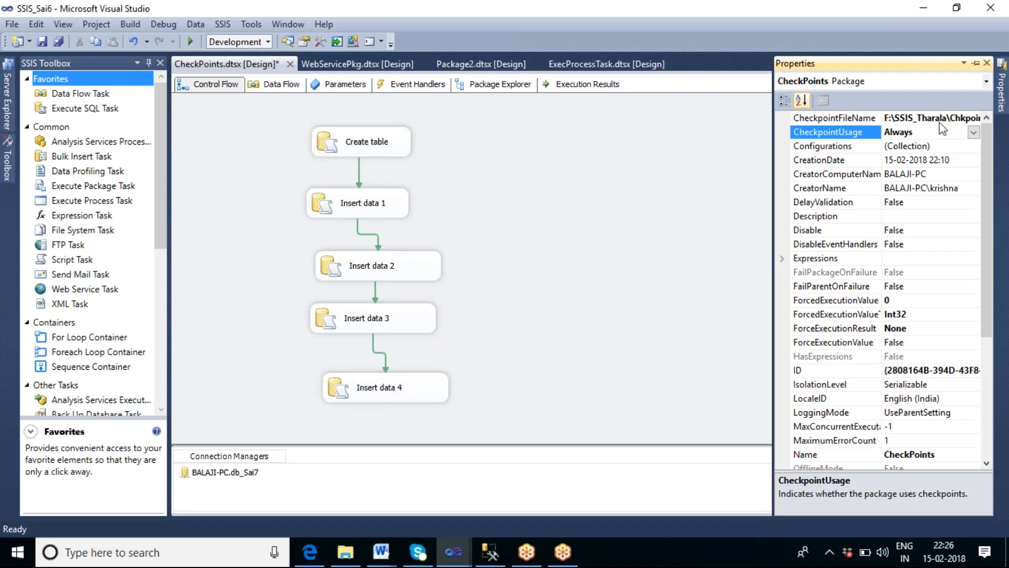
pyautogui.click(974, 133)
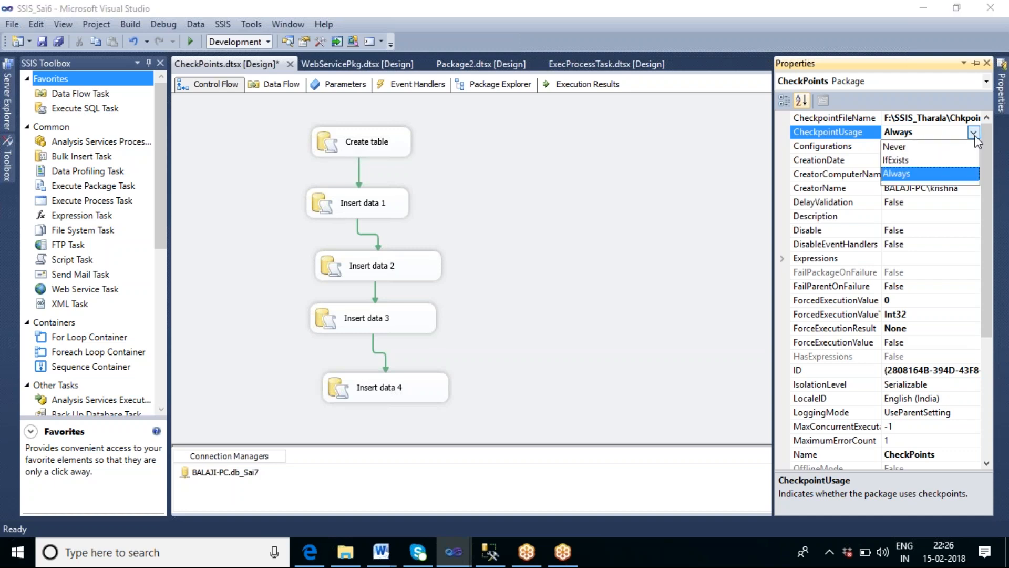
pyautogui.click(900, 160)
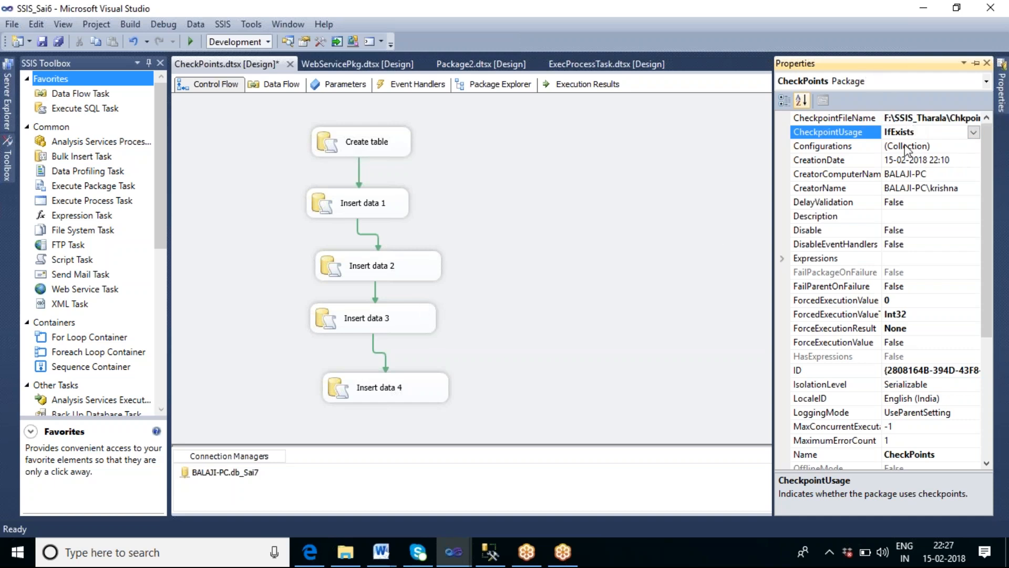
pyautogui.click(975, 132)
pyautogui.click(908, 148)
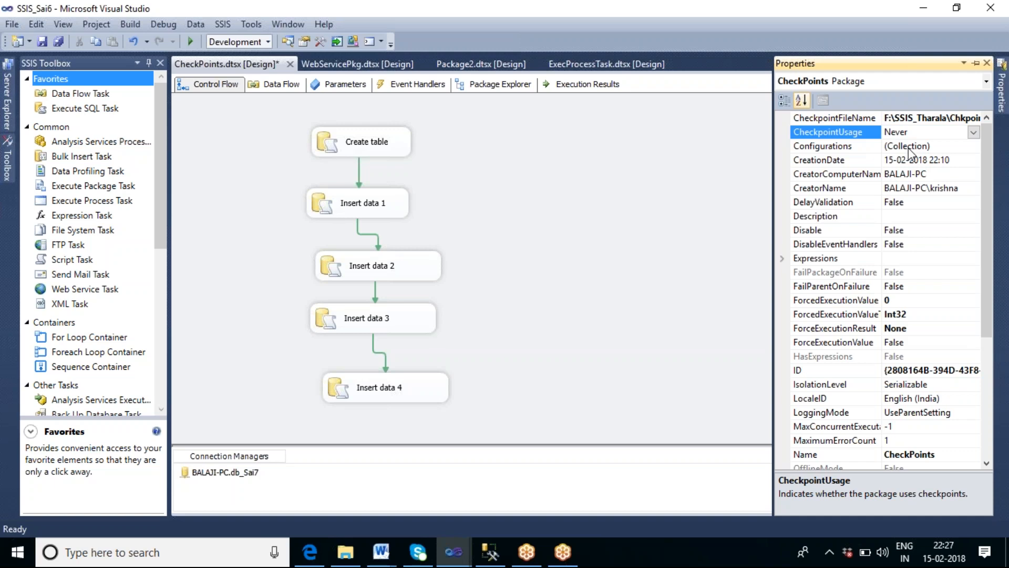
pyautogui.click(974, 132)
pyautogui.click(908, 174)
pyautogui.click(974, 132)
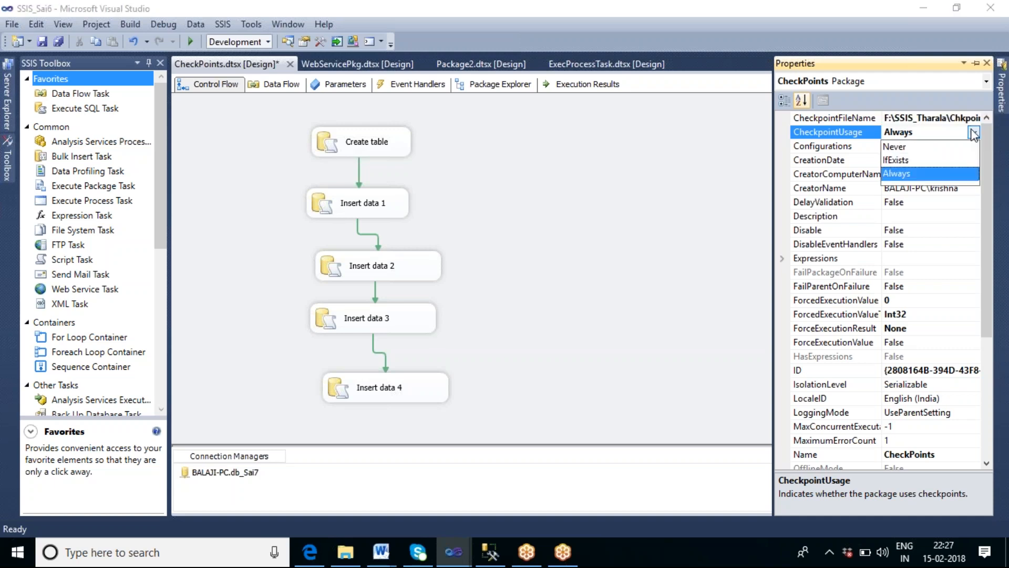
pyautogui.click(907, 160)
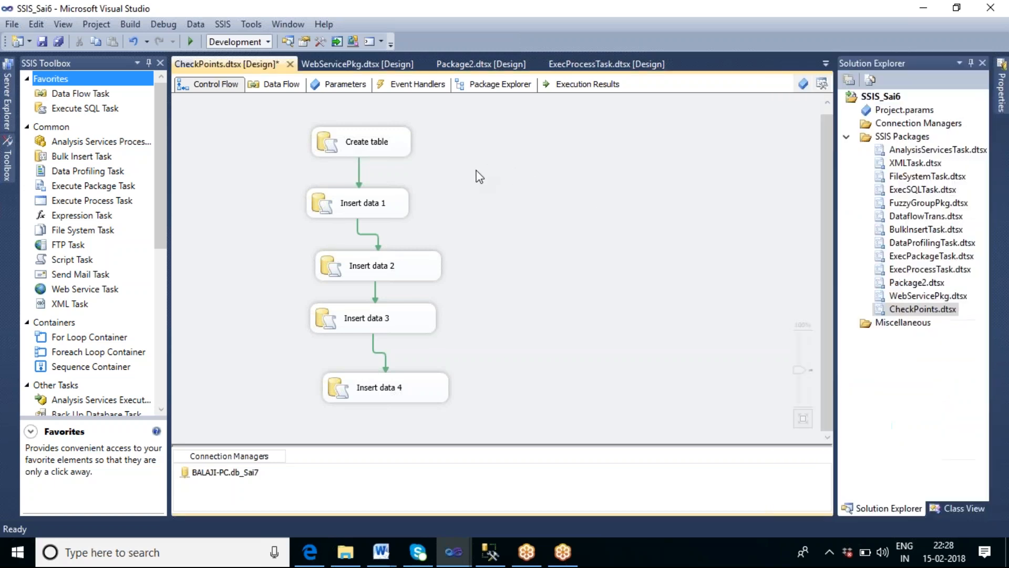
# Step: Set the Create table task's FailPackageOnFailure property to True
pyautogui.rightClick(477, 170)
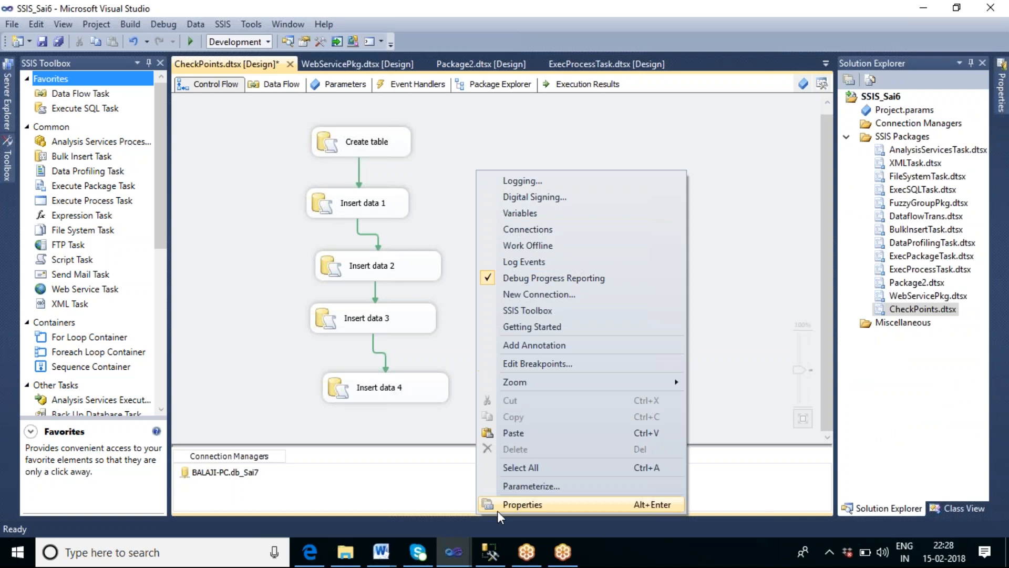
pyautogui.click(466, 155)
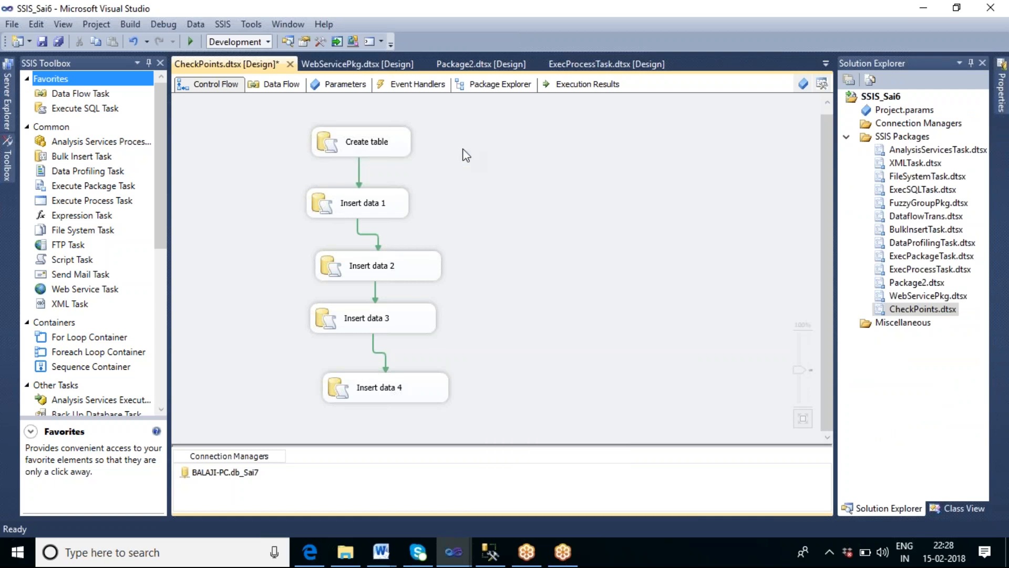
pyautogui.click(393, 149)
pyautogui.rightClick(393, 150)
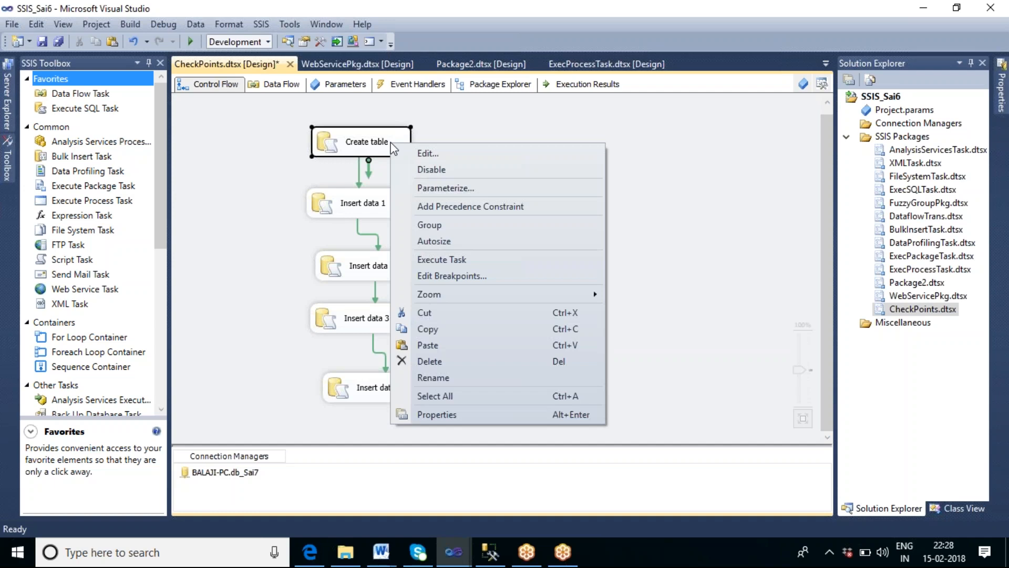
pyautogui.click(451, 415)
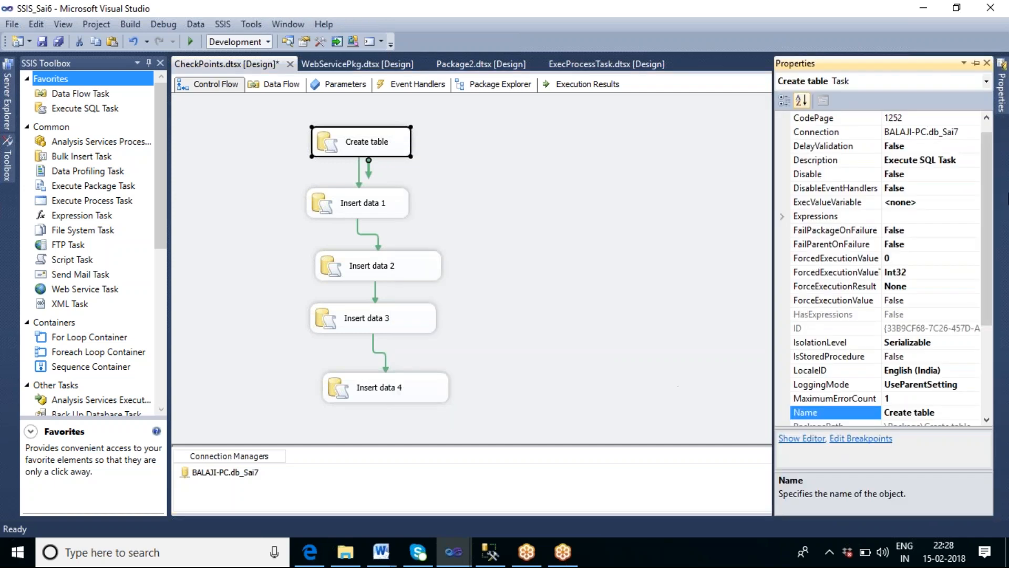
pyautogui.click(905, 231)
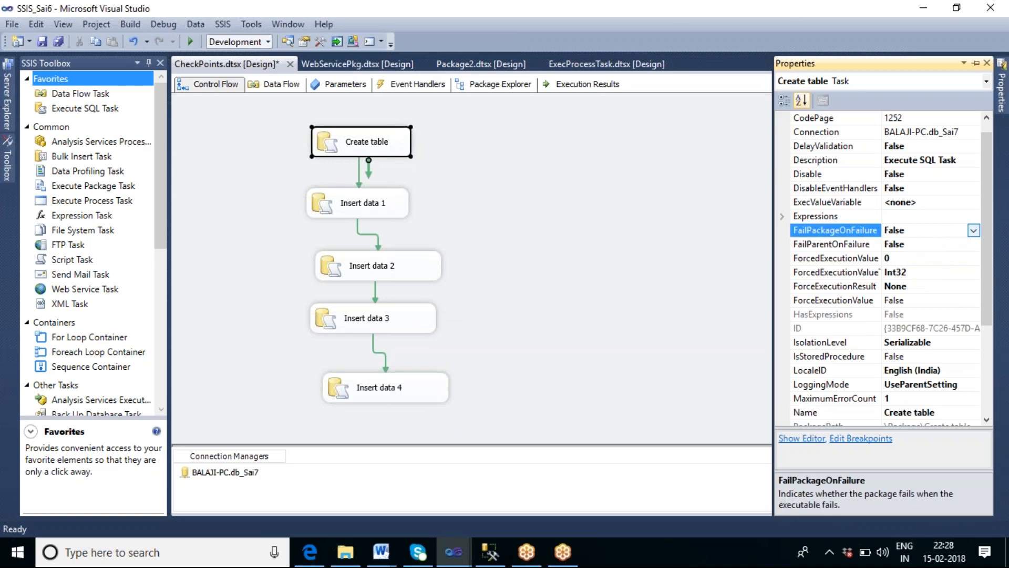
pyautogui.click(973, 231)
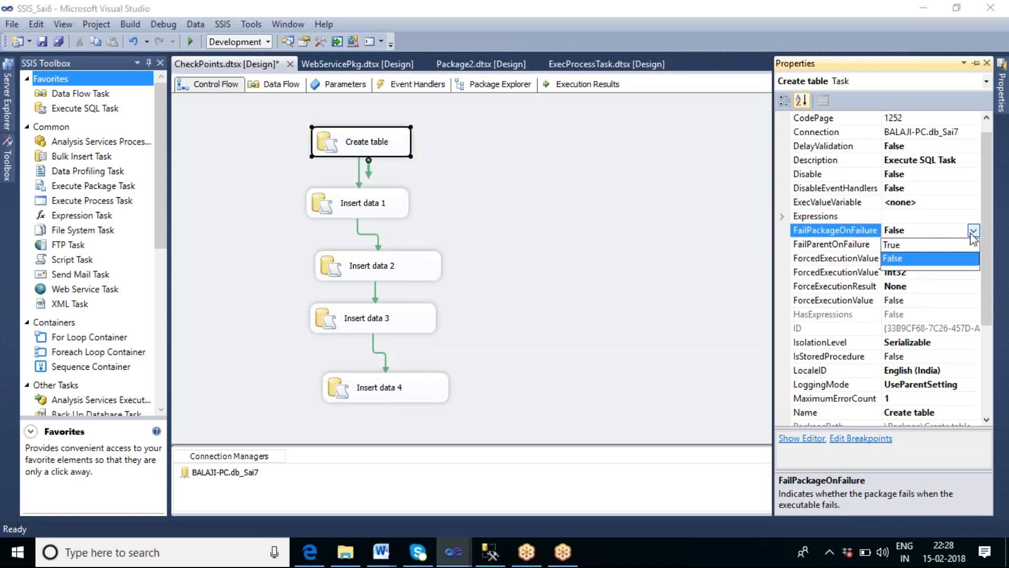
pyautogui.click(922, 246)
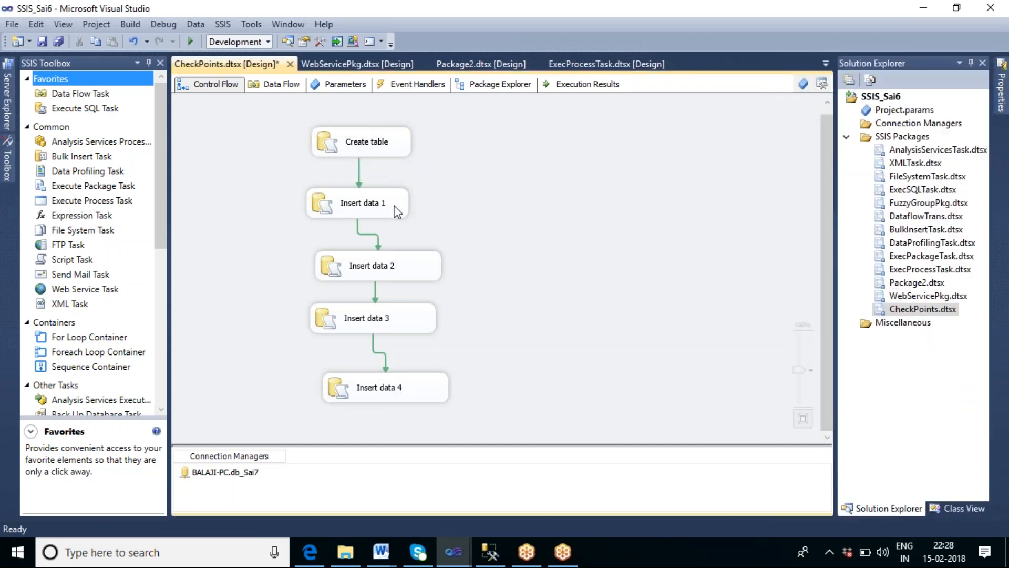
# Step: Set FailPackageOnFailure to True for the Insert data 1 and Insert data 2 tasks
pyautogui.rightClick(384, 206)
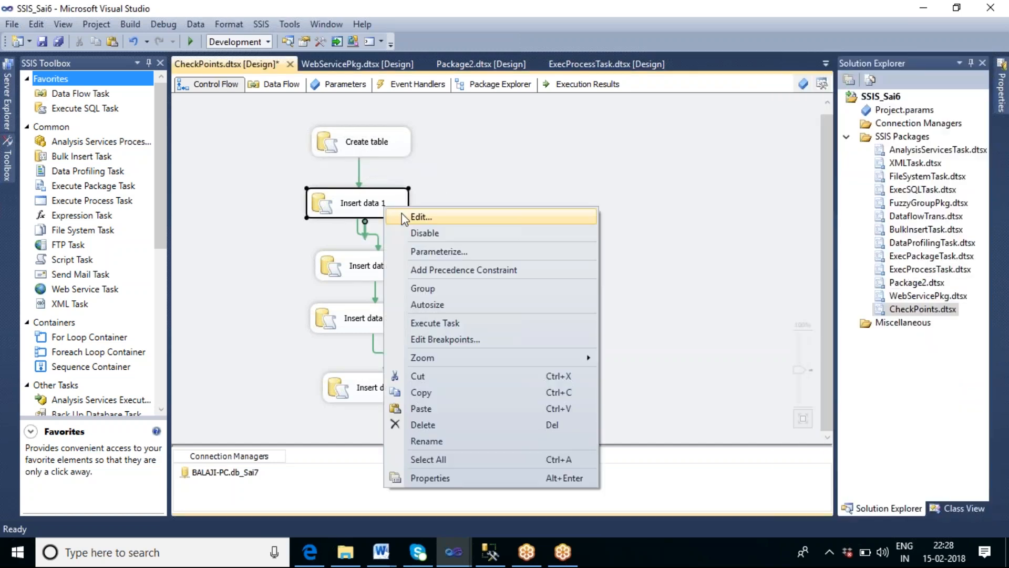
pyautogui.click(429, 477)
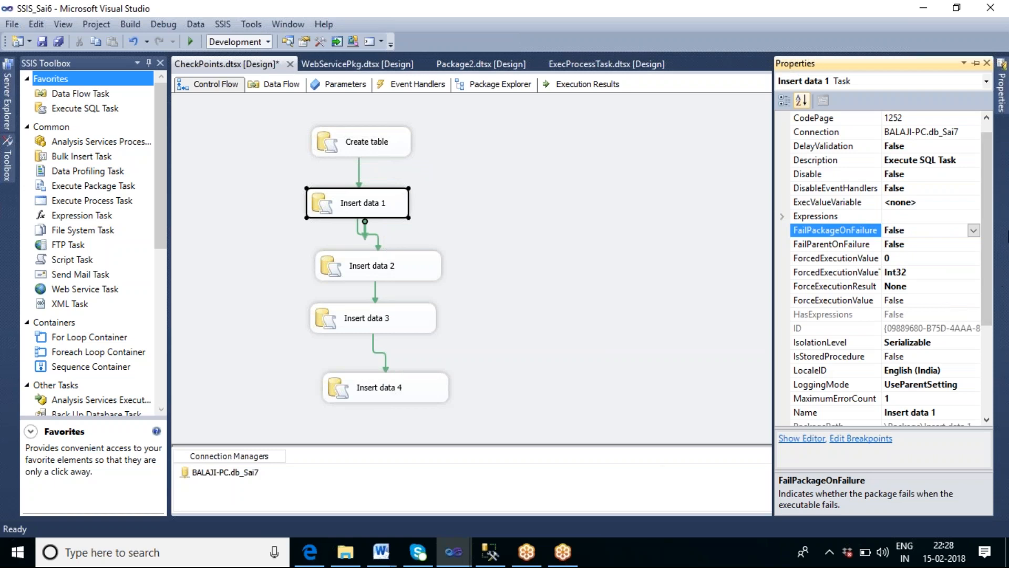
pyautogui.click(974, 231)
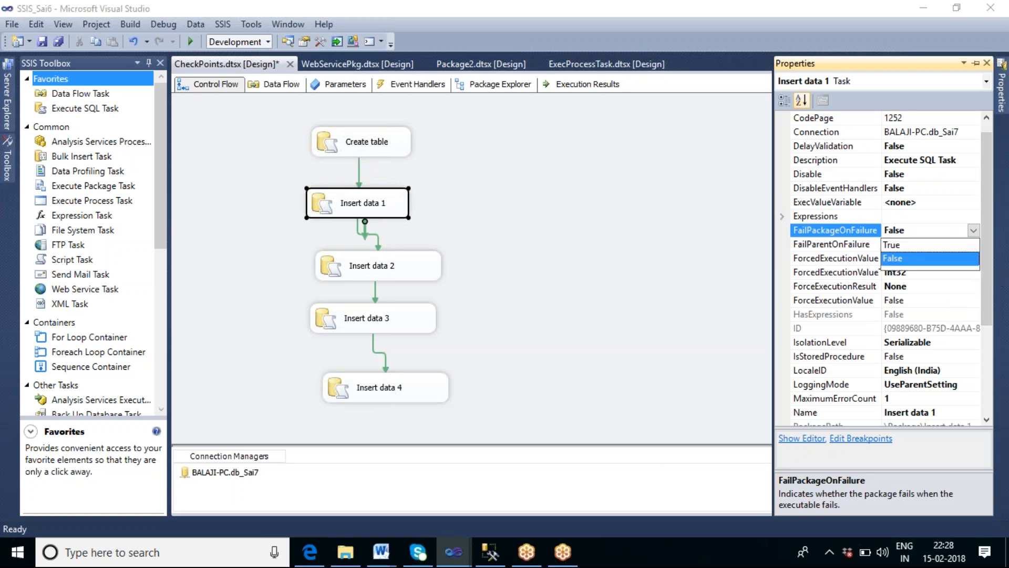
pyautogui.click(901, 247)
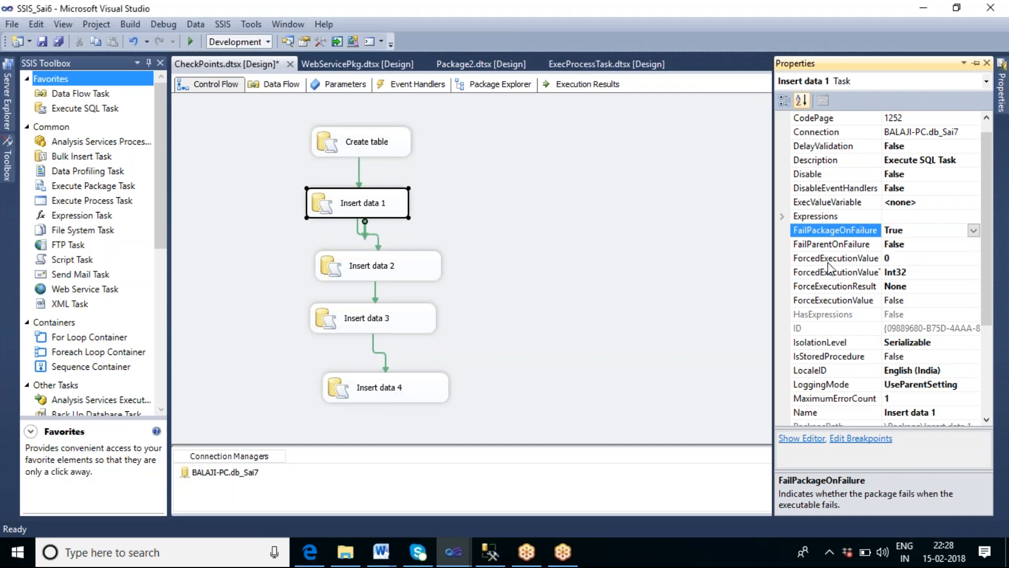
pyautogui.rightClick(375, 254)
pyautogui.click(447, 524)
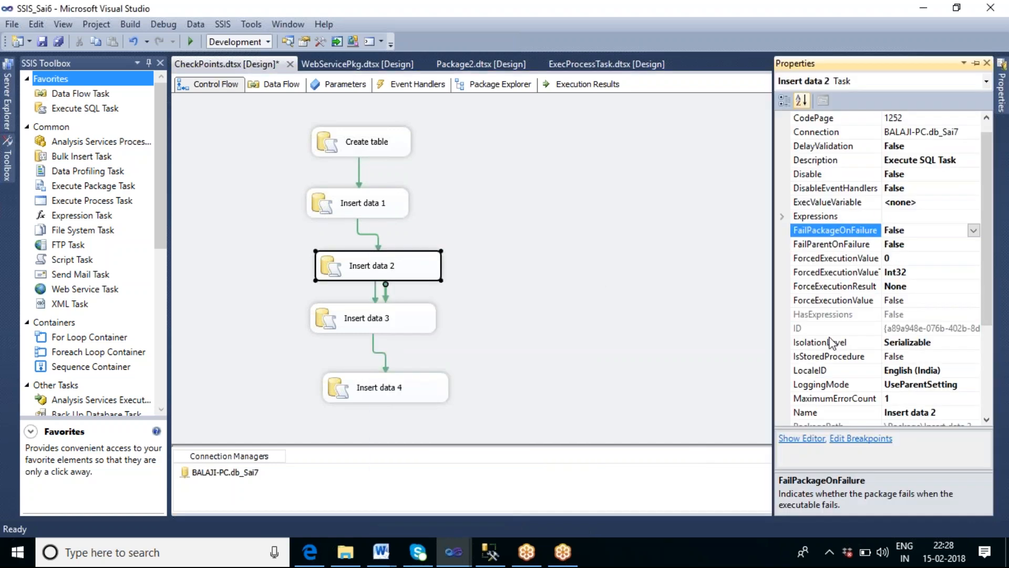
pyautogui.click(973, 230)
pyautogui.click(921, 245)
# Step: Set the Insert data 3 task's FailPackageOnFailure property to True
pyautogui.click(414, 322)
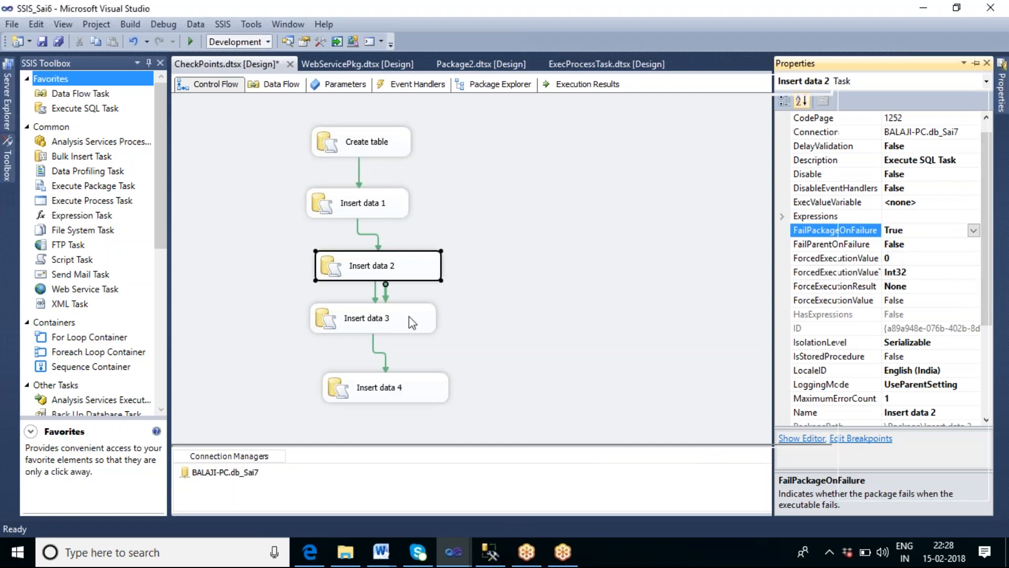
pyautogui.rightClick(413, 322)
pyautogui.click(455, 302)
pyautogui.click(835, 230)
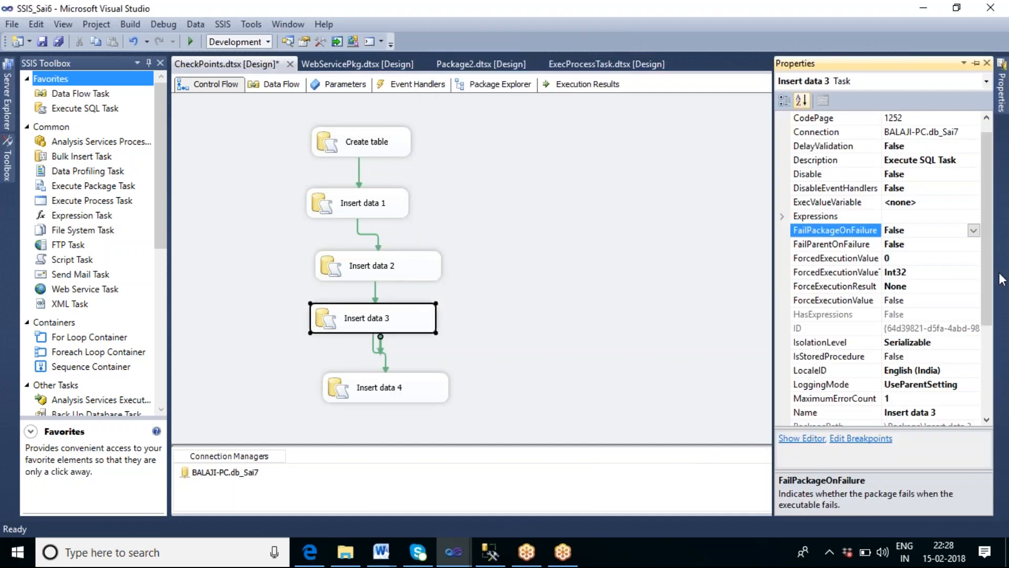
pyautogui.click(973, 230)
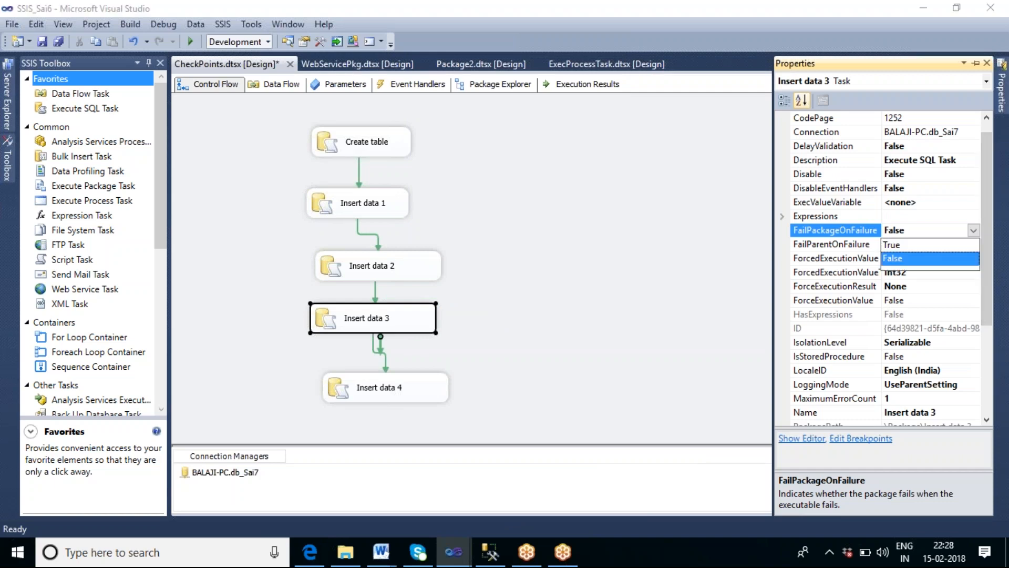
pyautogui.click(914, 245)
# Step: Execute the Insert data 4 task on its own
pyautogui.rightClick(421, 375)
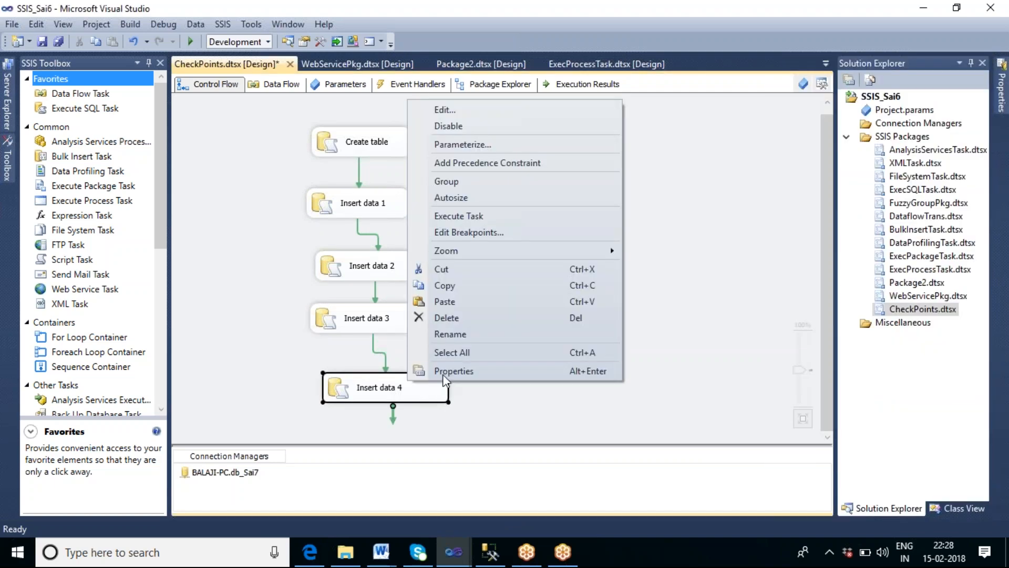
pyautogui.click(466, 216)
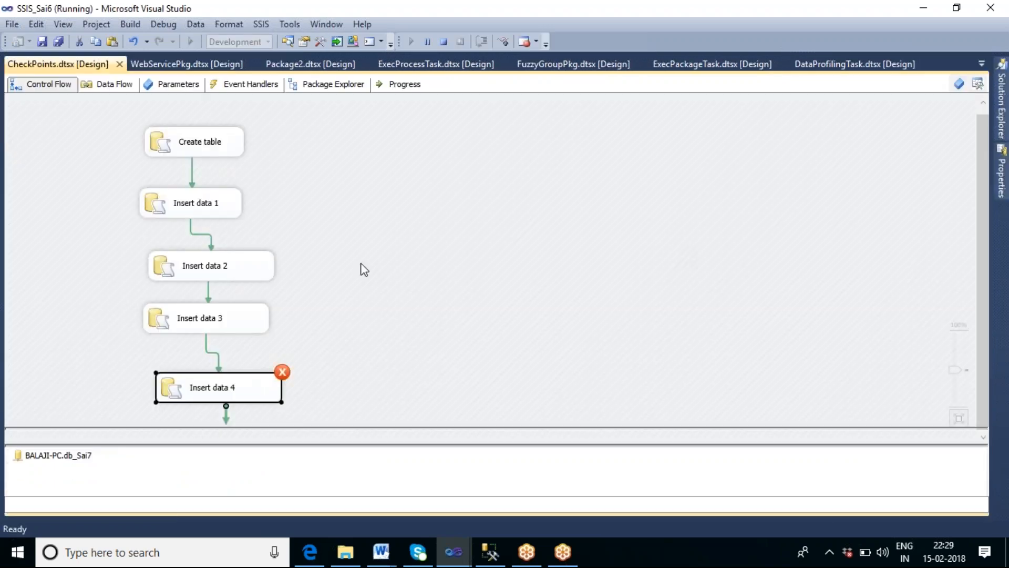
# Step: Stop debugging and set the Insert data 4 task's FailPackageOnFailure property to True
pyautogui.click(444, 42)
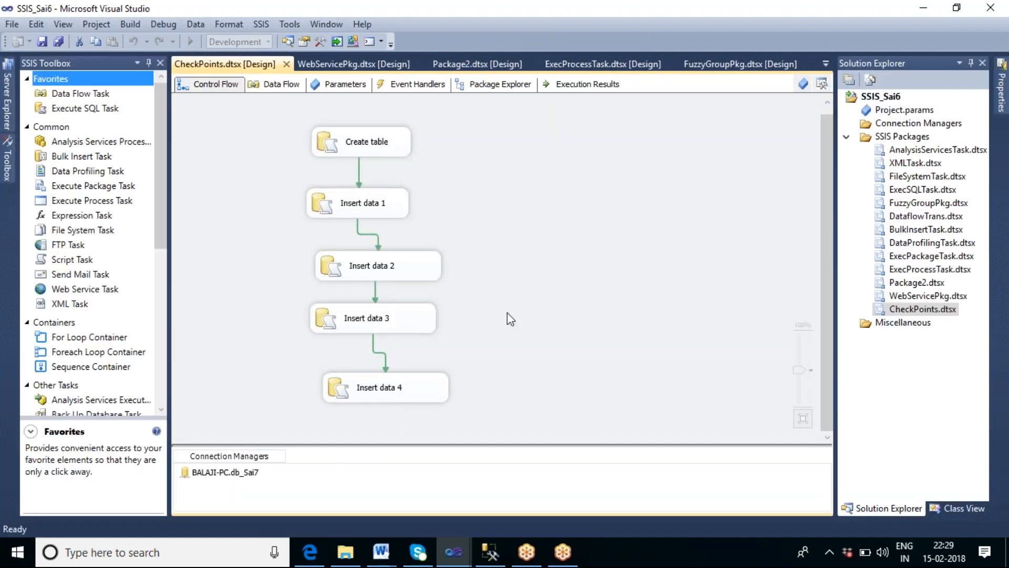
pyautogui.rightClick(414, 392)
pyautogui.click(447, 377)
pyautogui.click(836, 229)
pyautogui.click(974, 231)
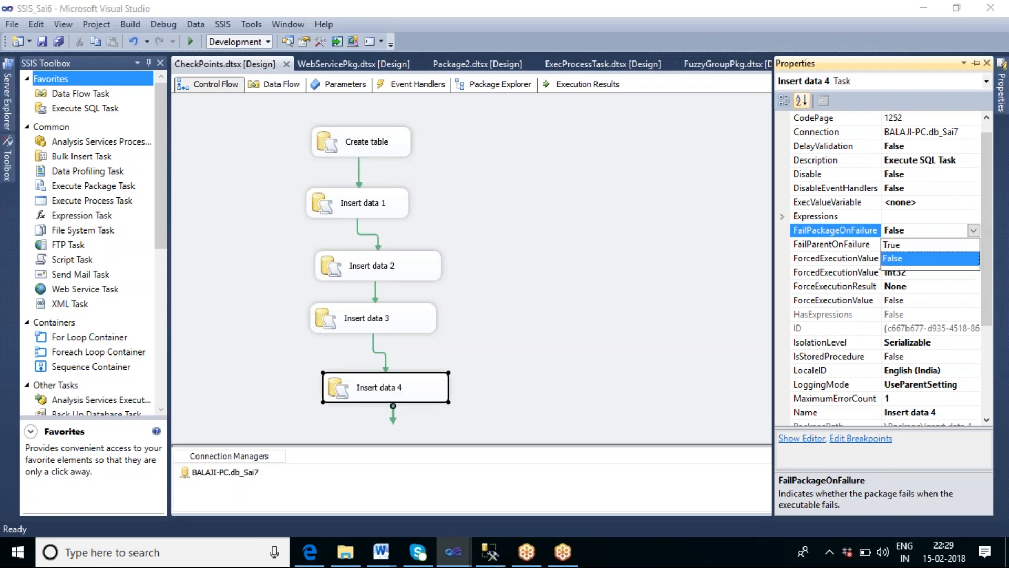
pyautogui.click(927, 245)
pyautogui.click(601, 294)
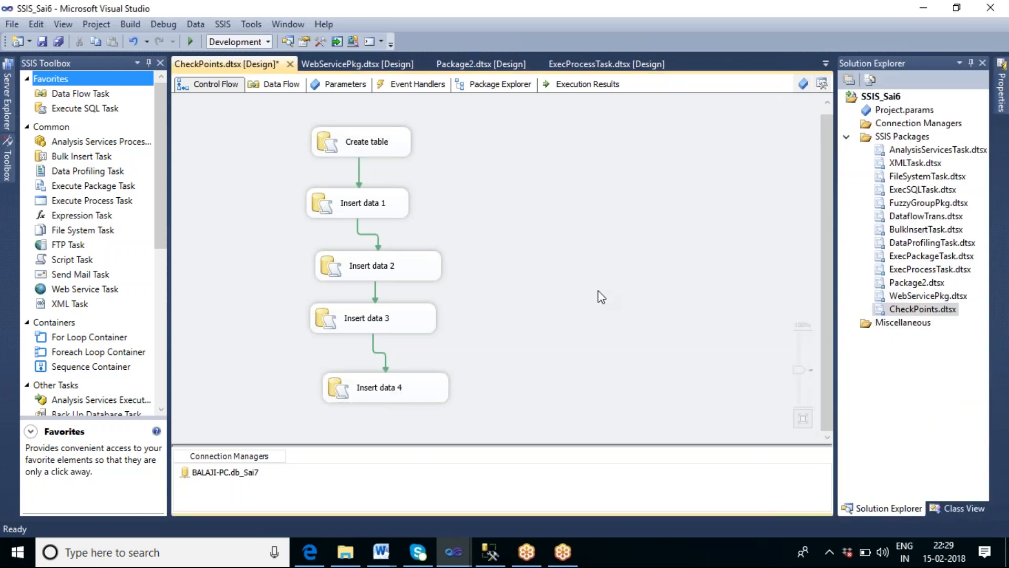
# Step: Switch to SQL Server Management Studio and run the drop table tbl_check query
pyautogui.click(491, 509)
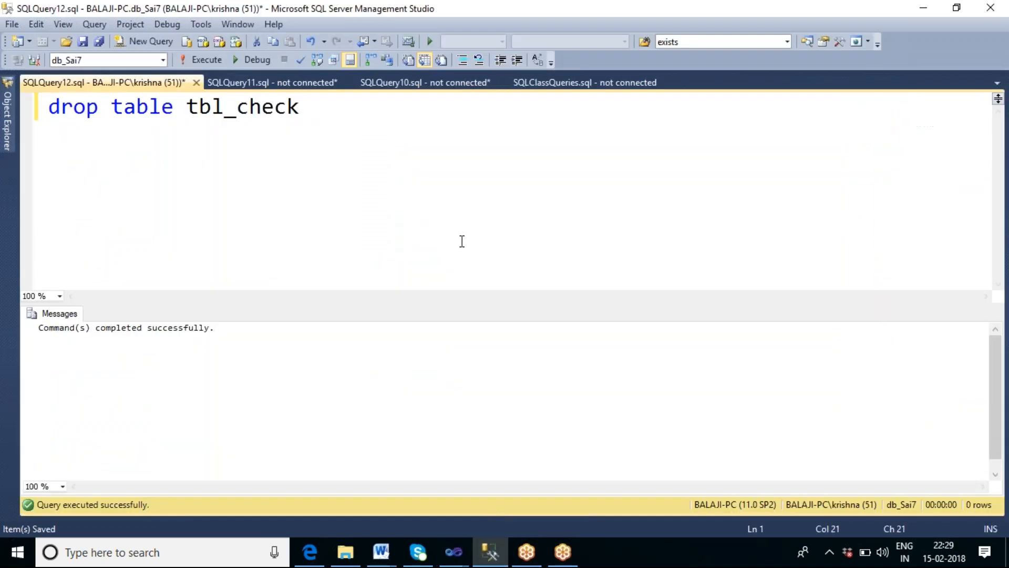
pyautogui.press('F5')
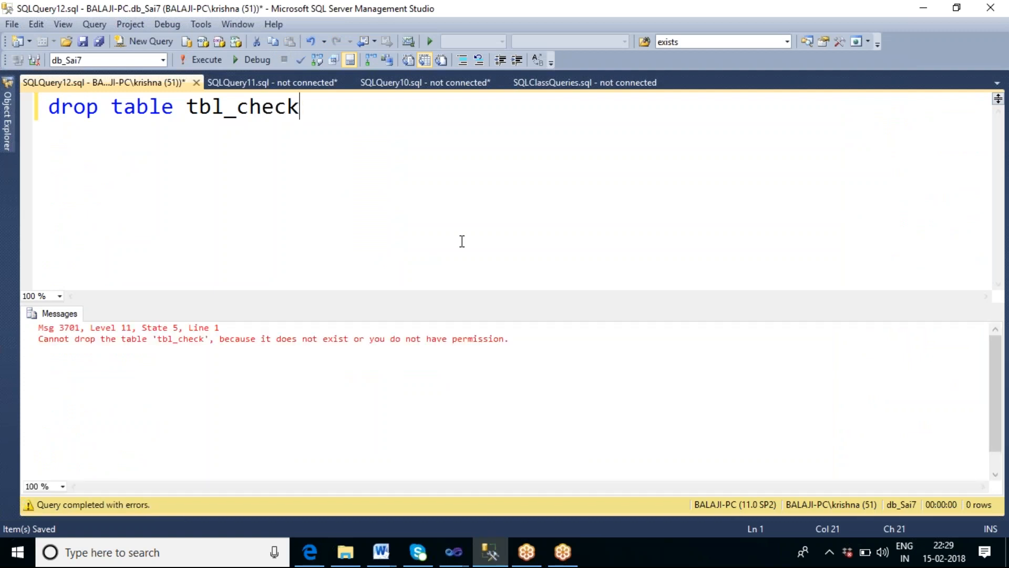
# Step: Return to Visual Studio and run the CheckPoints package
pyautogui.moveTo(453, 552)
pyautogui.click(392, 497)
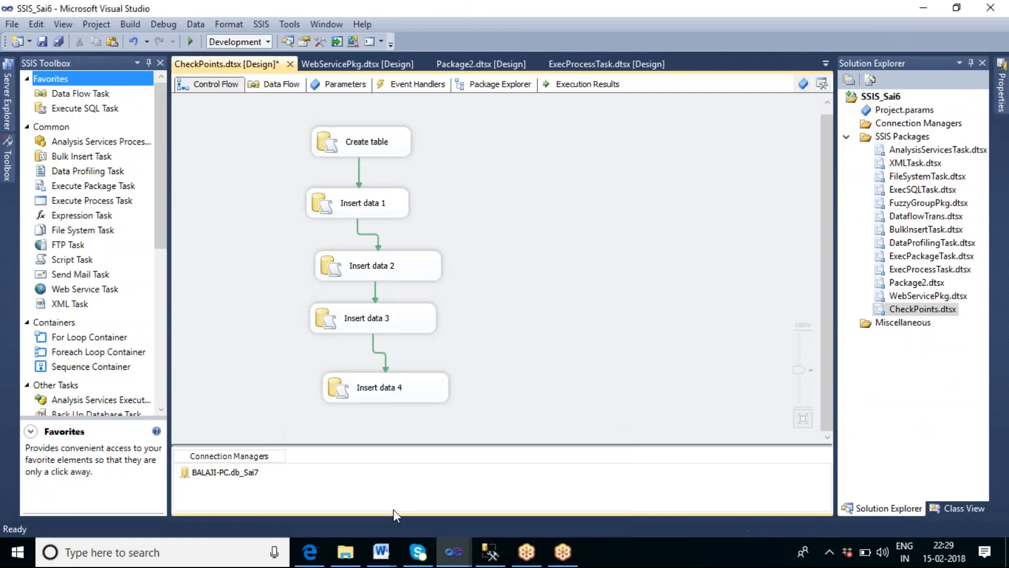
pyautogui.click(346, 552)
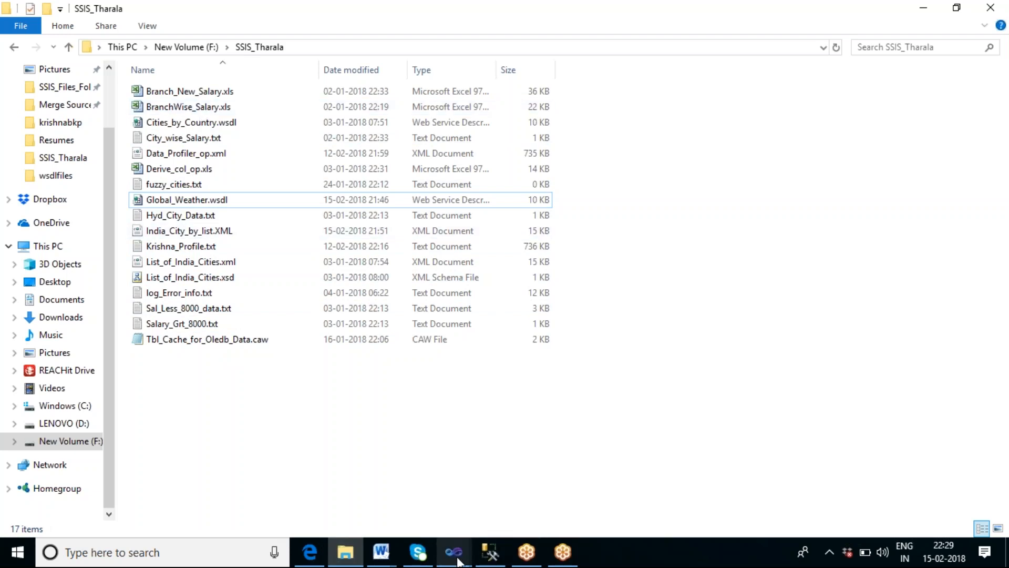
pyautogui.moveTo(452, 552)
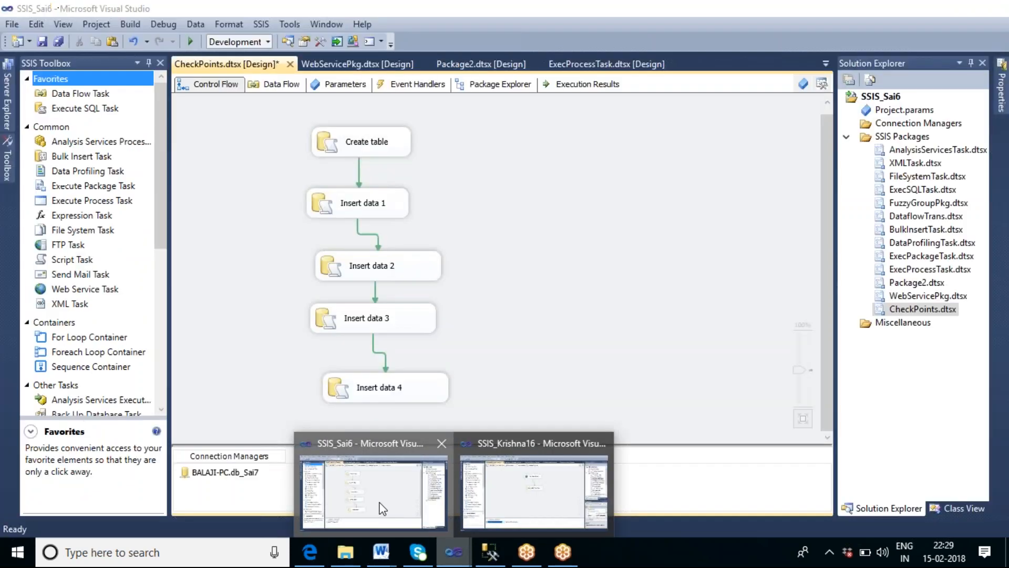
pyautogui.click(382, 508)
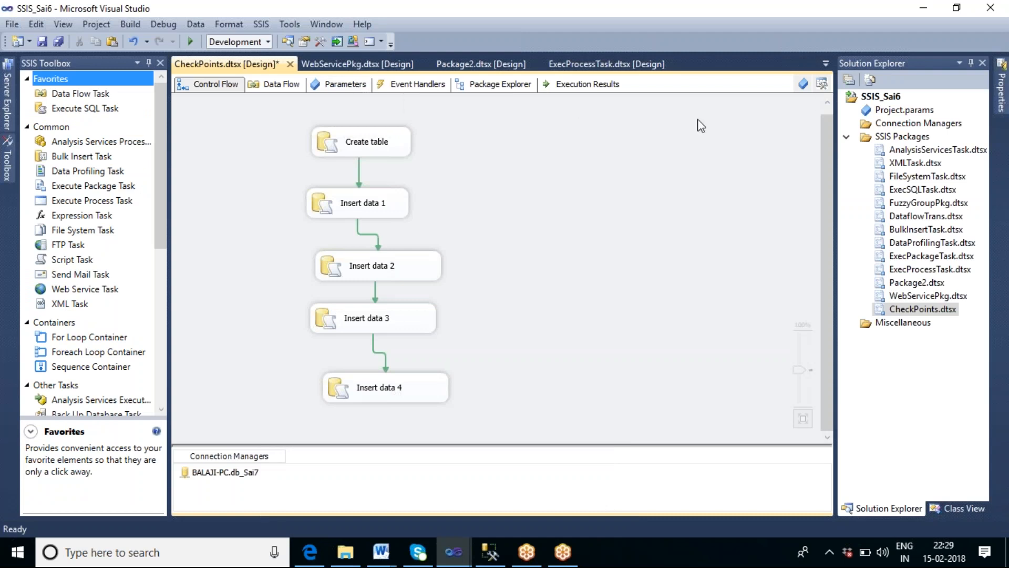
pyautogui.click(191, 42)
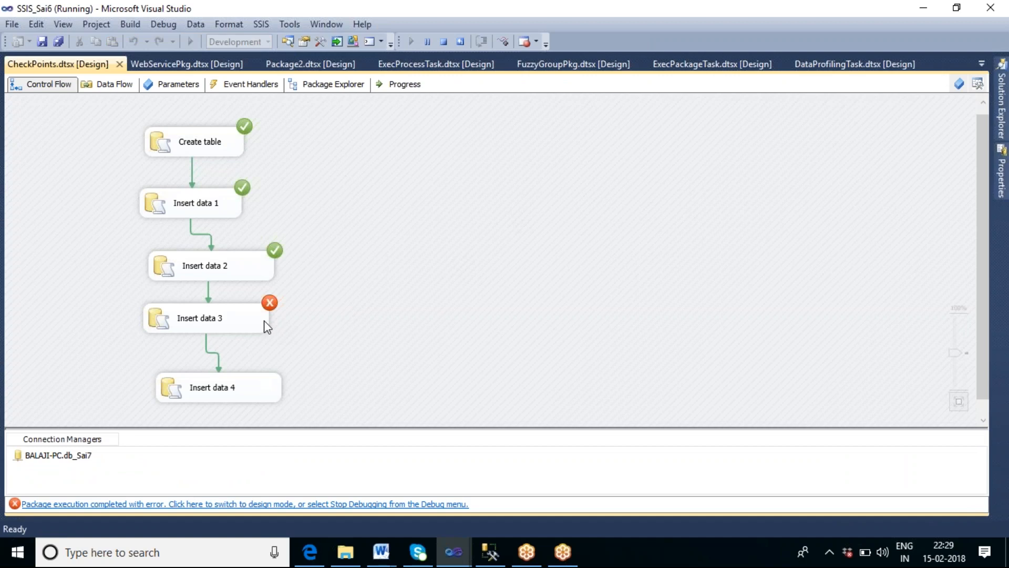
# Step: Open Chkpoint_log_file.txt in the SSIS_Tharala folder, scroll through its checkpoint XML, and close it
pyautogui.click(350, 563)
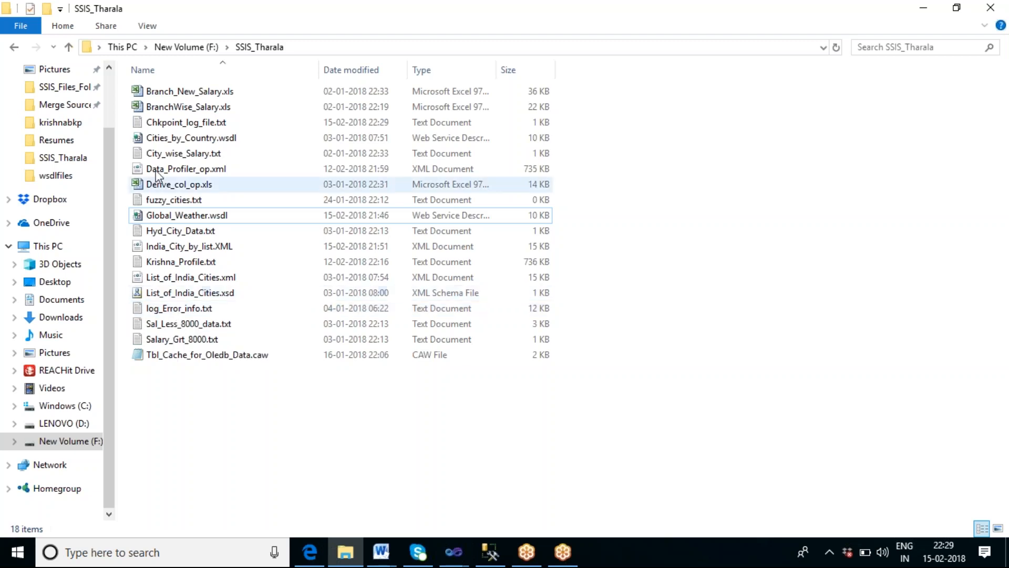
pyautogui.doubleClick(179, 125)
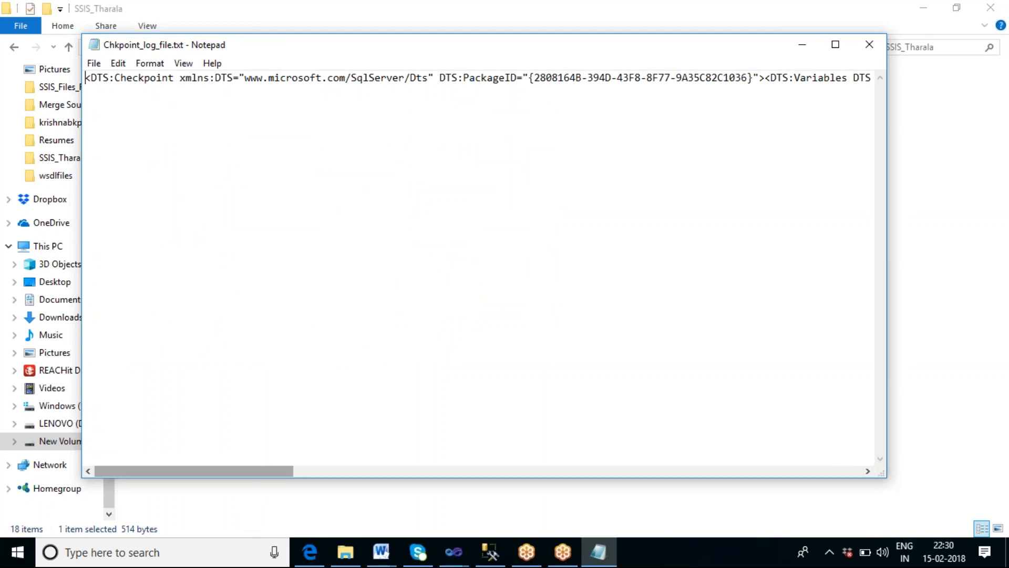
pyautogui.moveTo(240, 473); pyautogui.dragTo(241, 474)
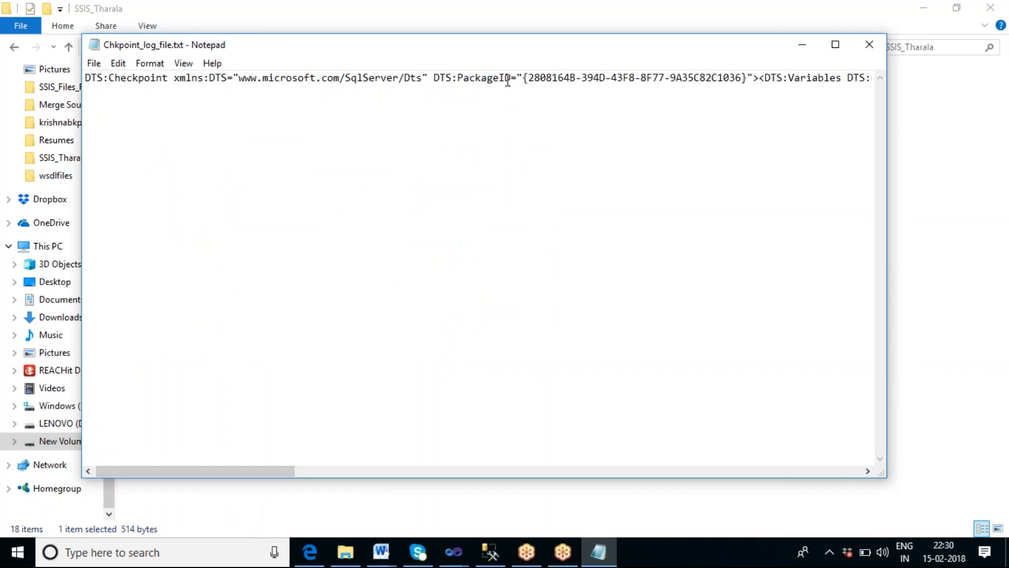
pyautogui.moveTo(283, 470); pyautogui.dragTo(872, 428)
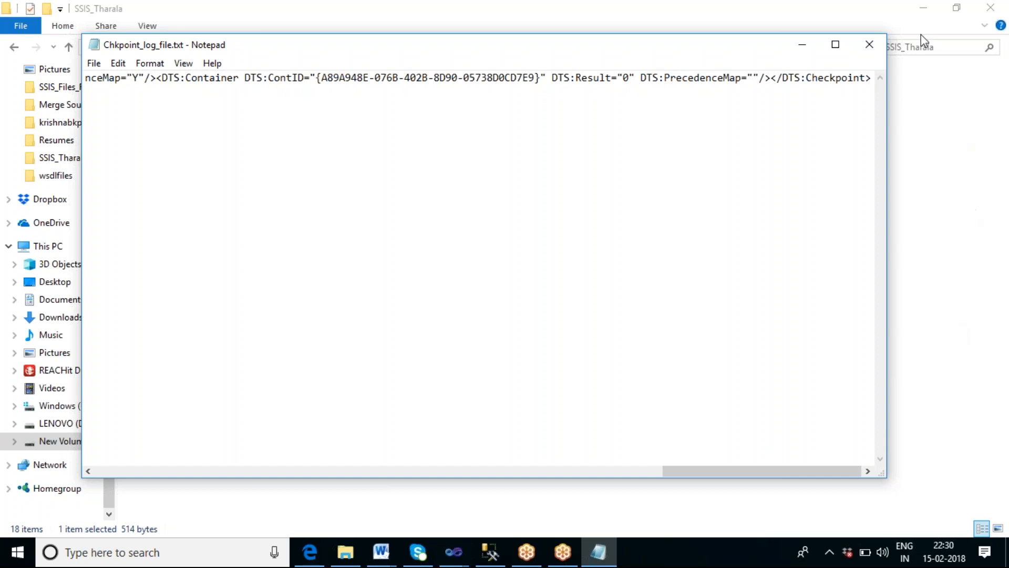
pyautogui.click(870, 44)
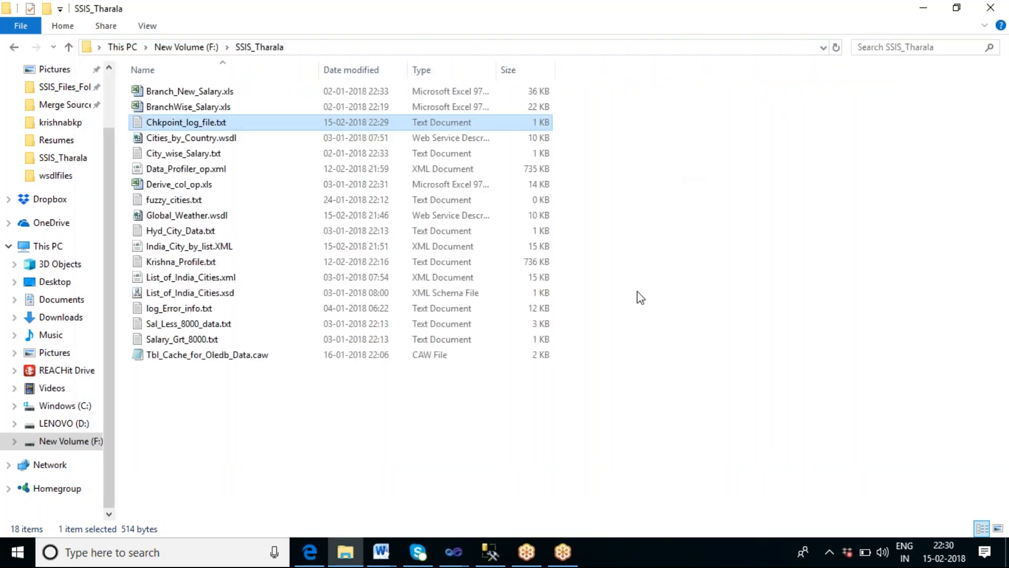
# Step: Stop debugging and edit the Insert data 3 task's SQL statement, replacing the first inserted value with 3
pyautogui.click(454, 552)
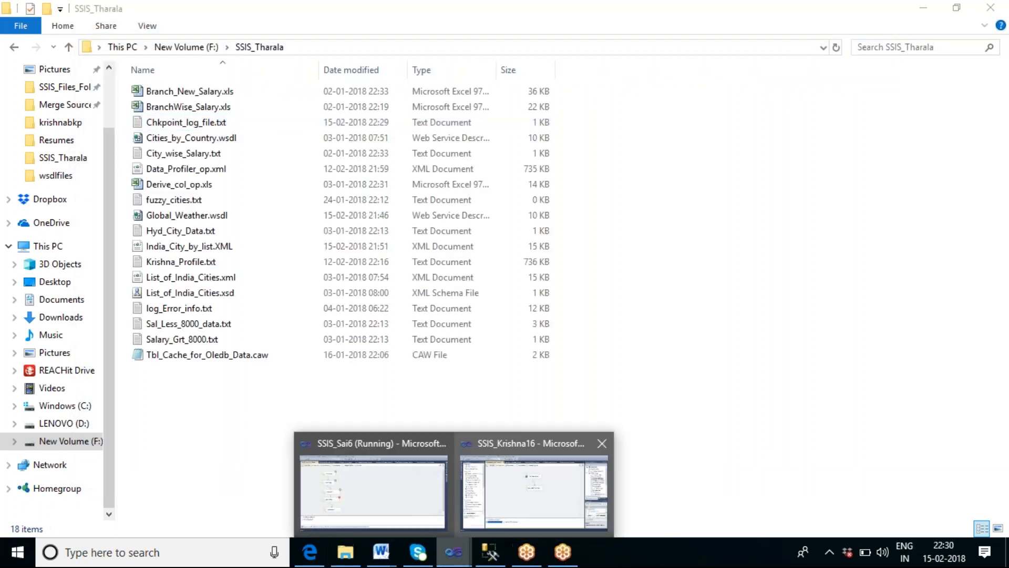
pyautogui.click(405, 498)
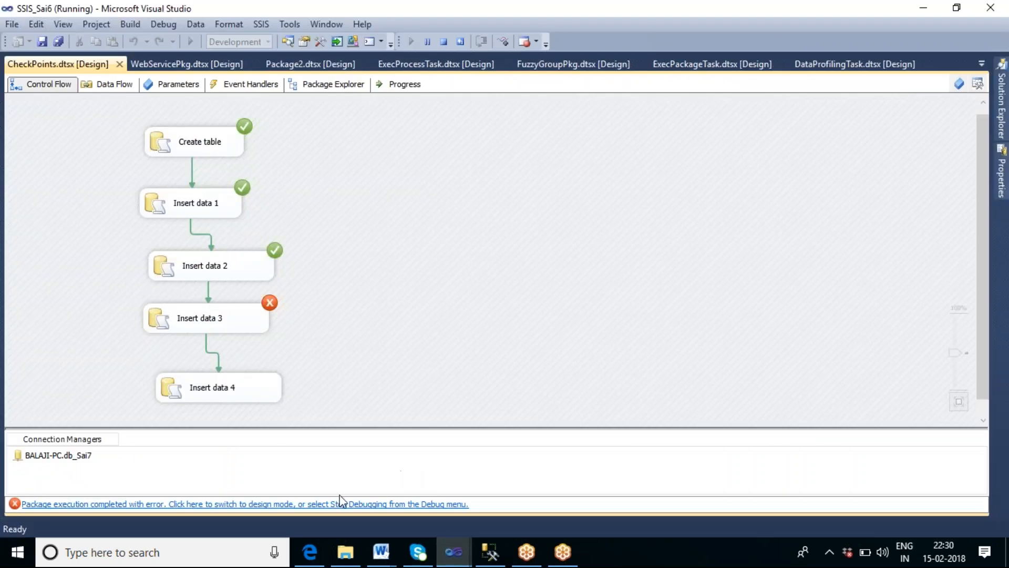
pyautogui.click(448, 40)
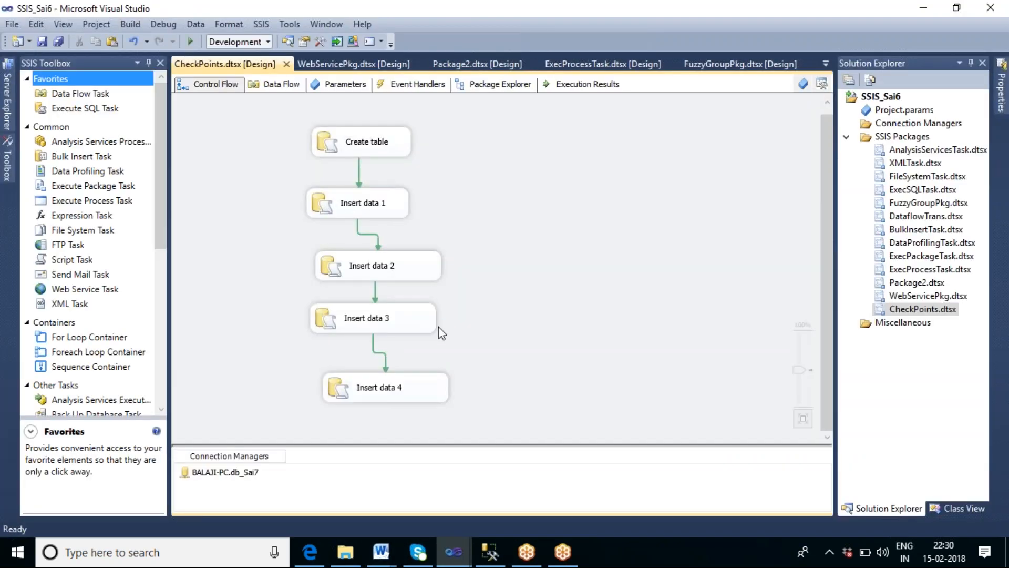
pyautogui.doubleClick(408, 325)
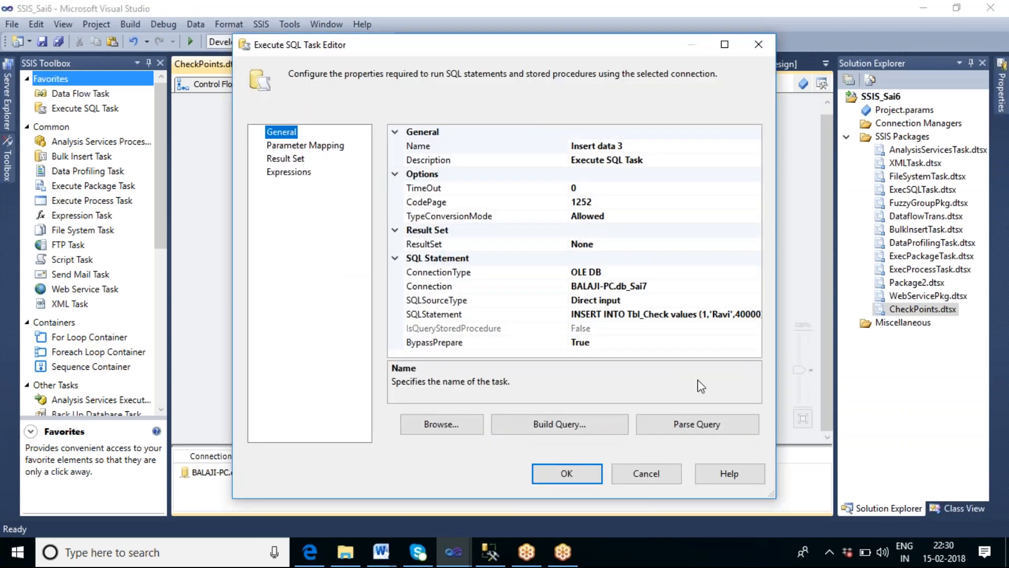
pyautogui.click(699, 314)
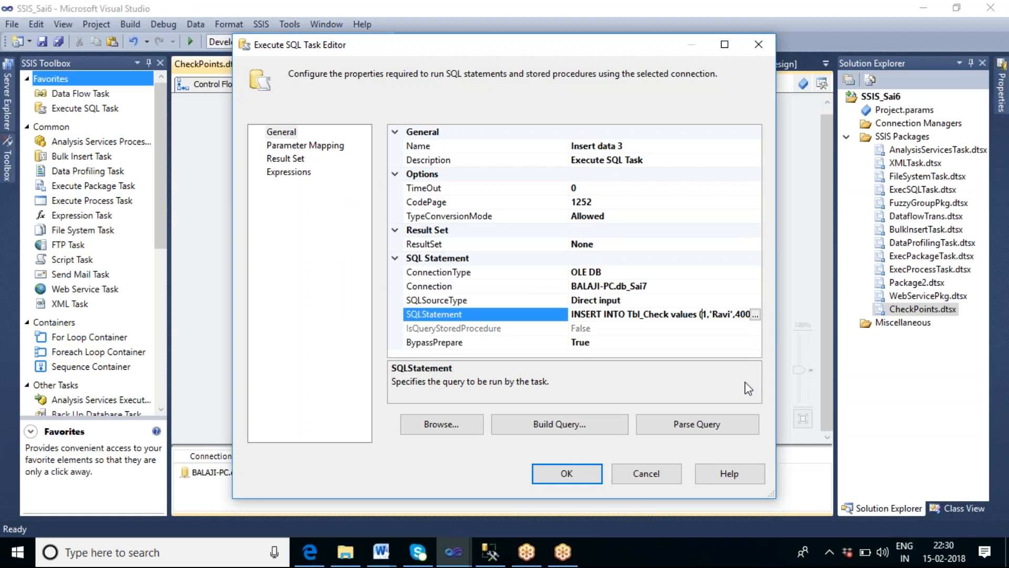
pyautogui.press('Delete')
pyautogui.write('3')
pyautogui.click(565, 473)
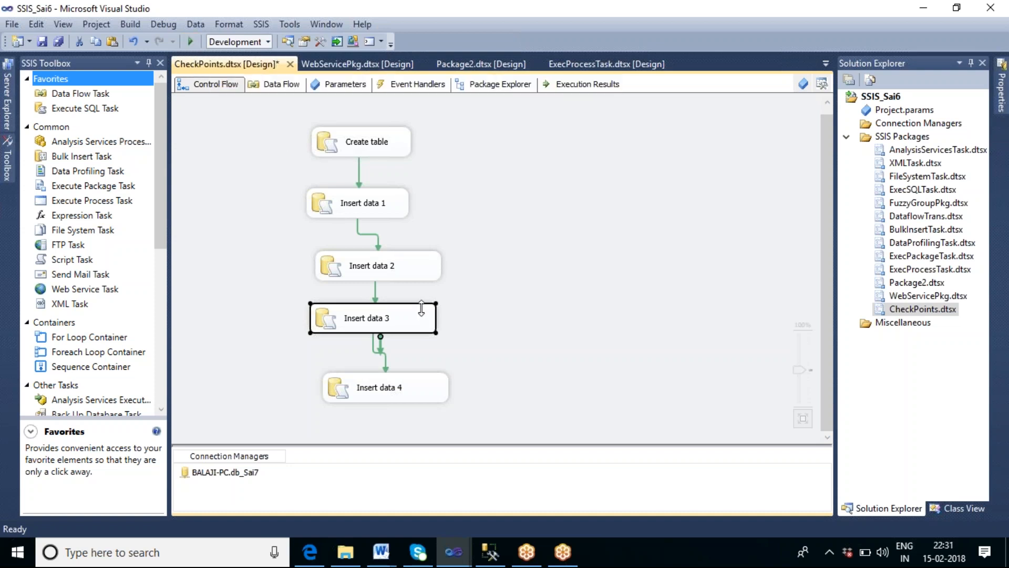
# Step: Rerun the CheckPoints package, check the SSIS_Tharala folder for the checkpoint file, and stop debugging
pyautogui.click(190, 42)
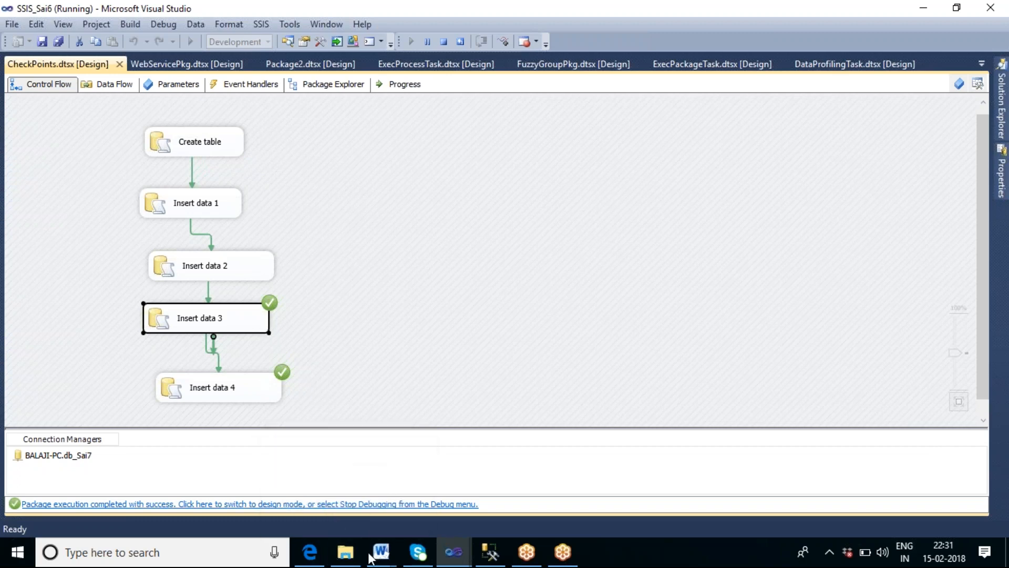
pyautogui.click(346, 559)
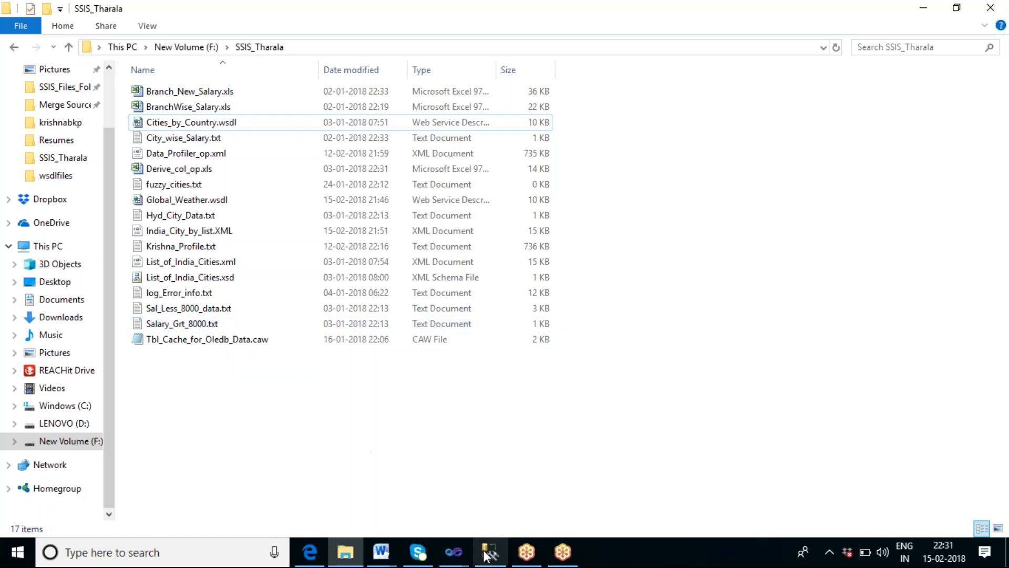
pyautogui.moveTo(453, 562)
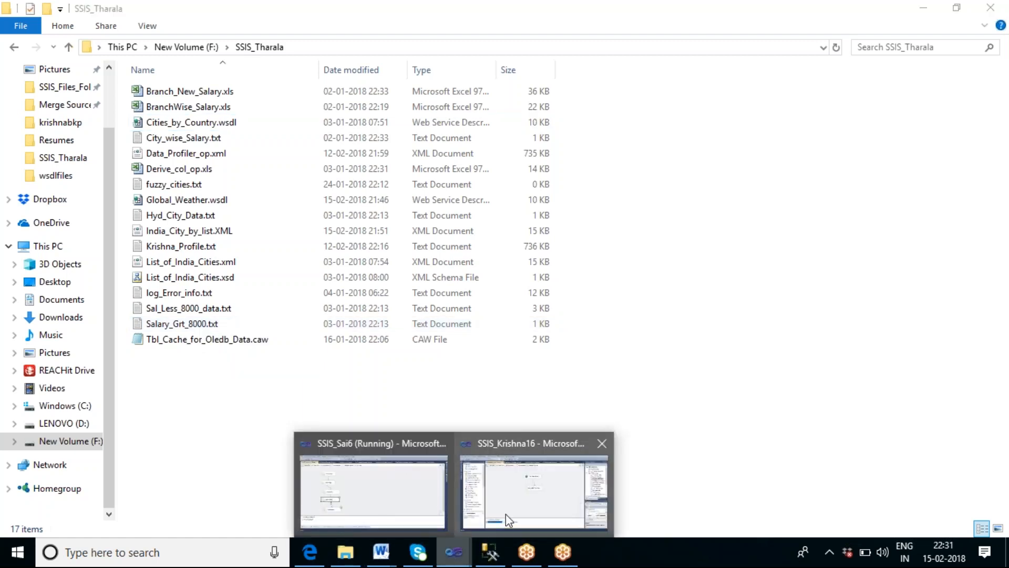
pyautogui.moveTo(475, 508)
pyautogui.click(402, 487)
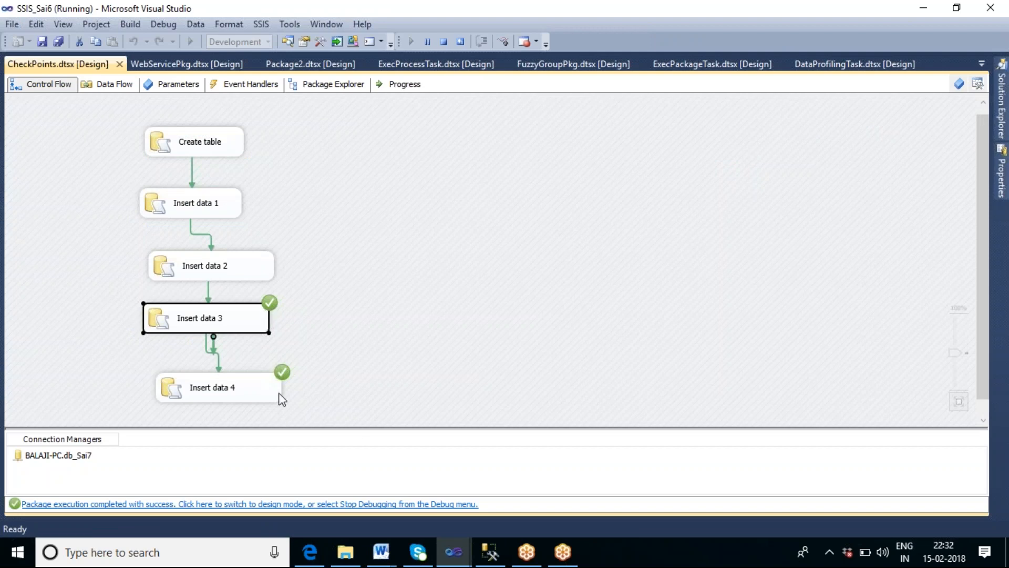
pyautogui.click(444, 42)
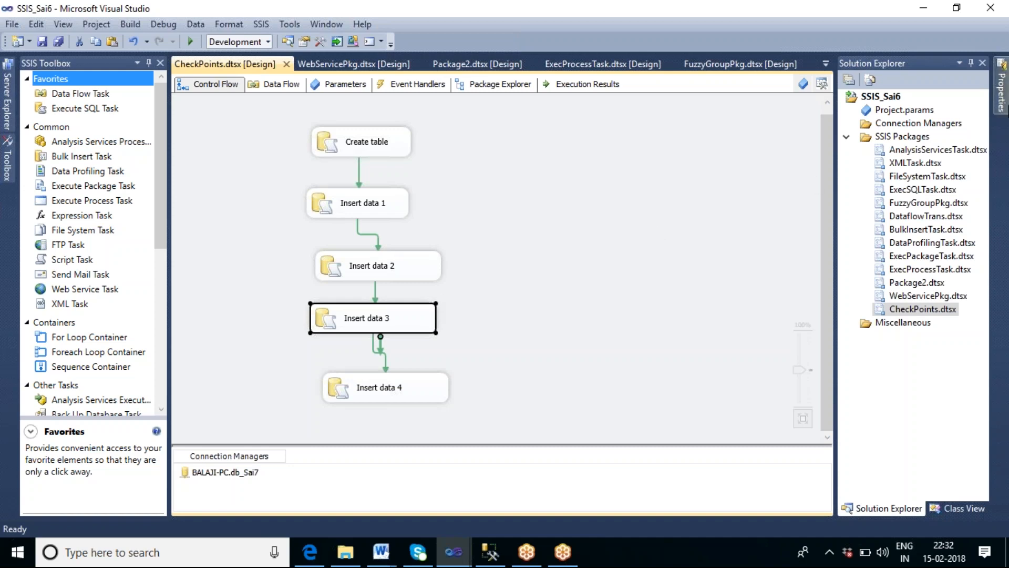
# Step: Open the Properties pane for the selected Insert data 3 task
pyautogui.moveTo(1003, 105)
pyautogui.click(992, 127)
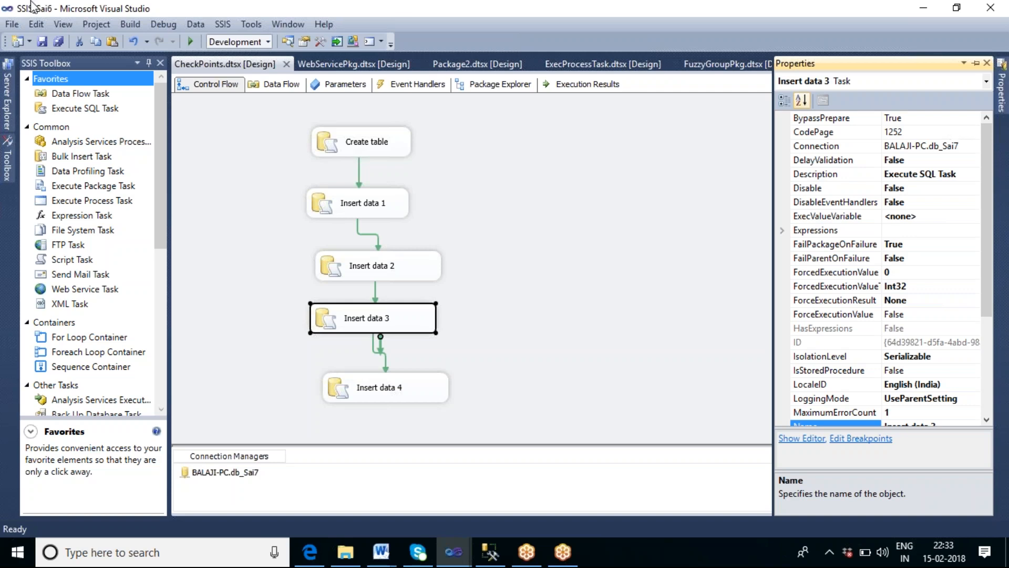
pyautogui.click(725, 16)
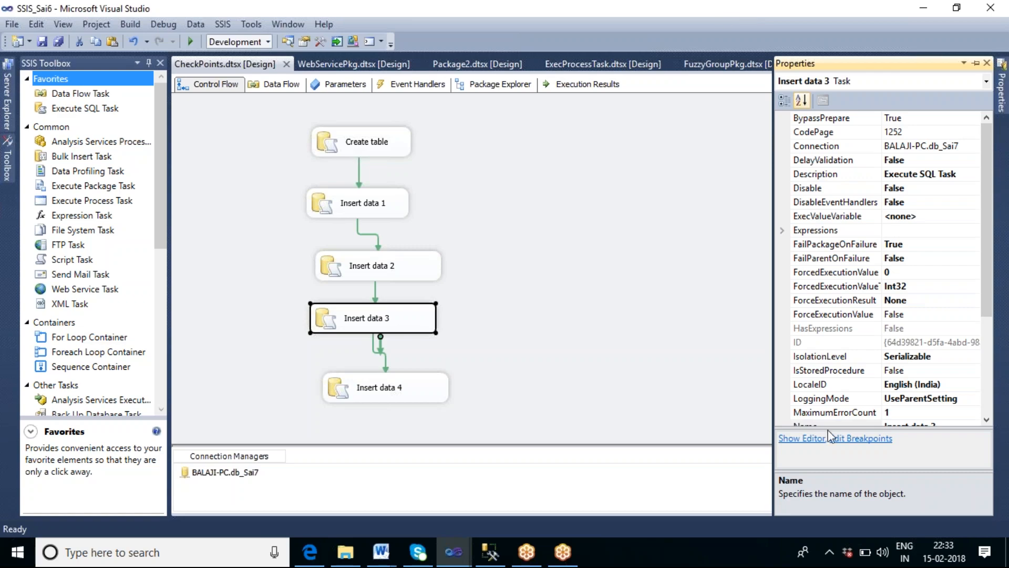